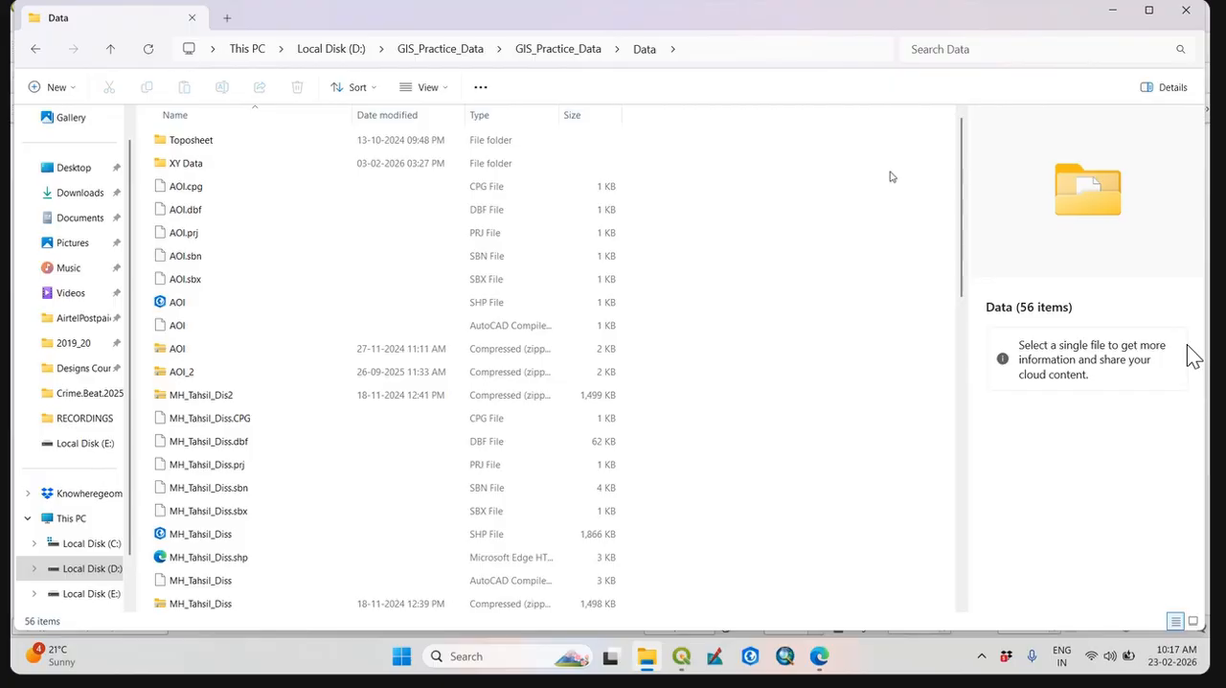
# Open the Population and literacy 2011 workbook from the inner Join Data folder under GIS_Practice_Data.
pyautogui.click(559, 49)
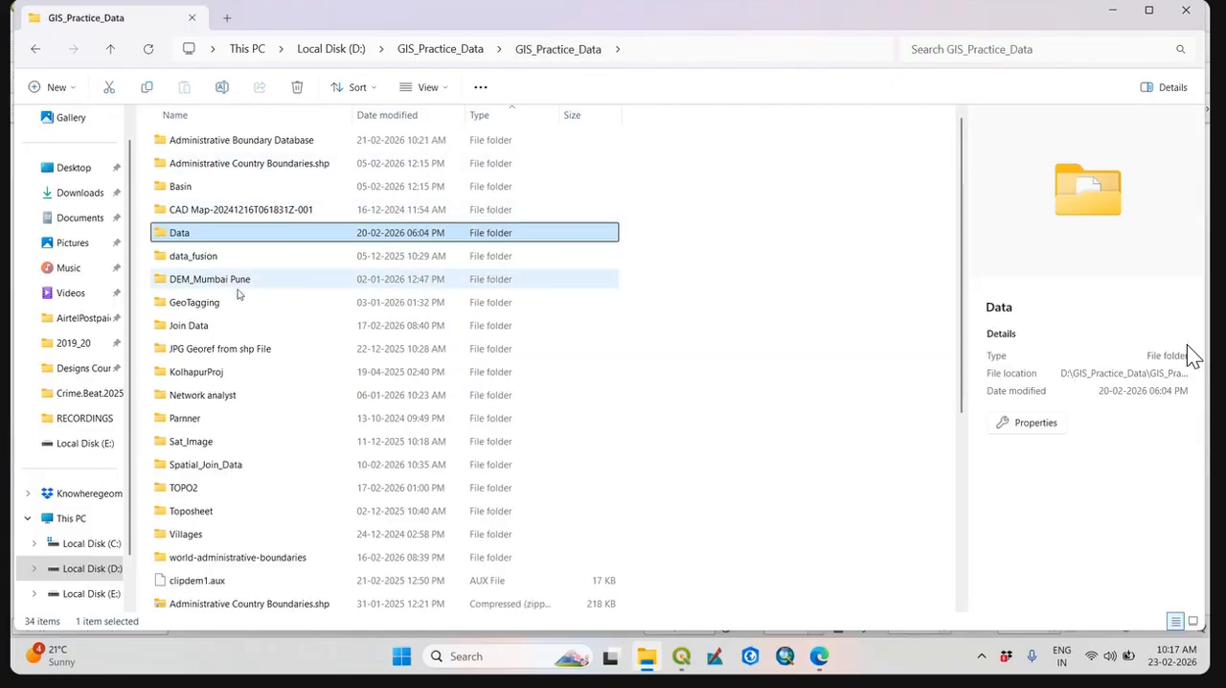
pyautogui.doubleClick(205, 329)
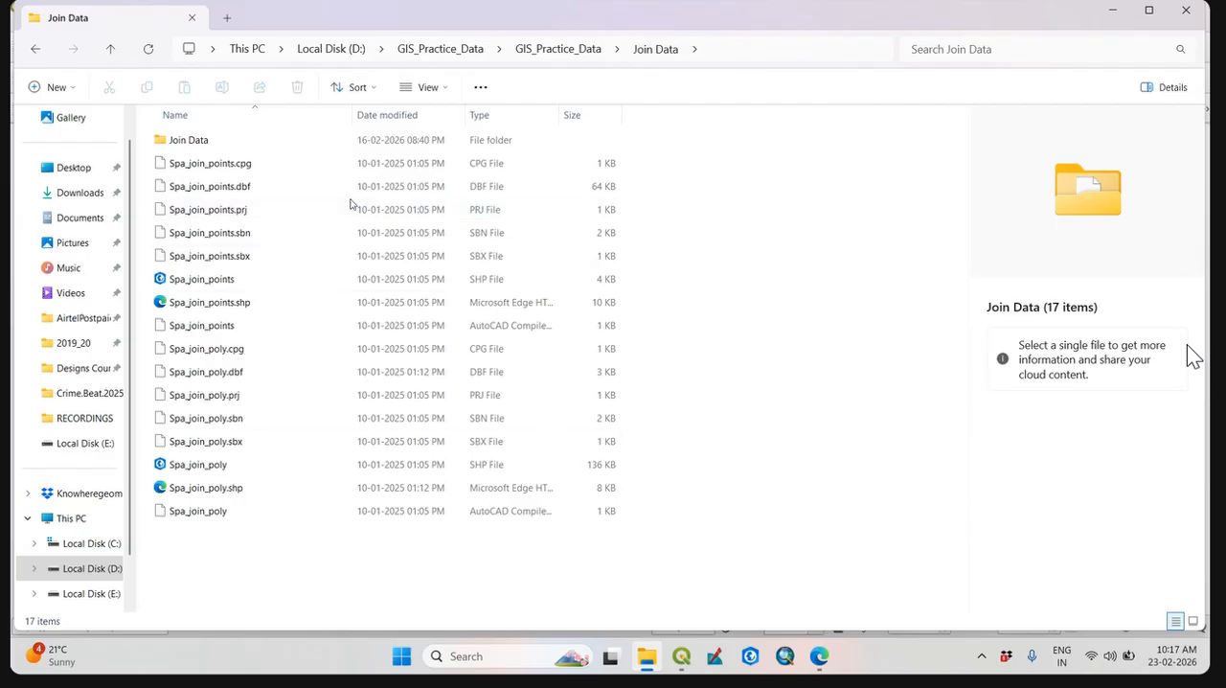
pyautogui.doubleClick(229, 142)
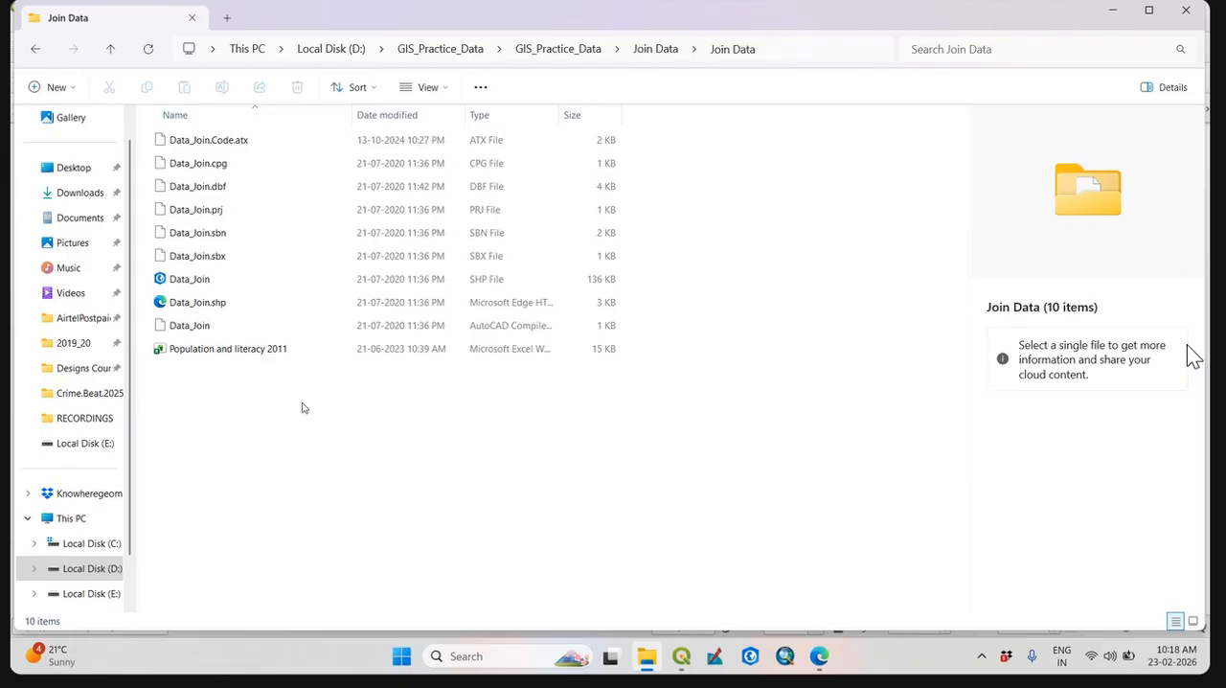
pyautogui.click(246, 352)
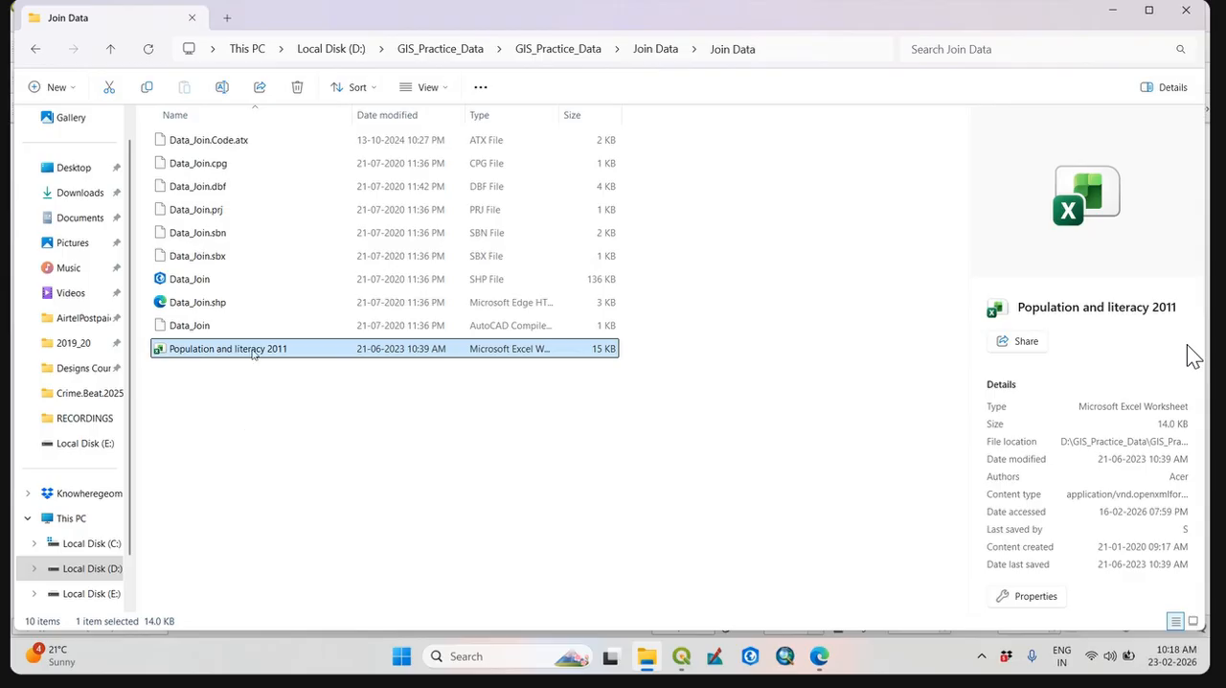
pyautogui.doubleClick(254, 351)
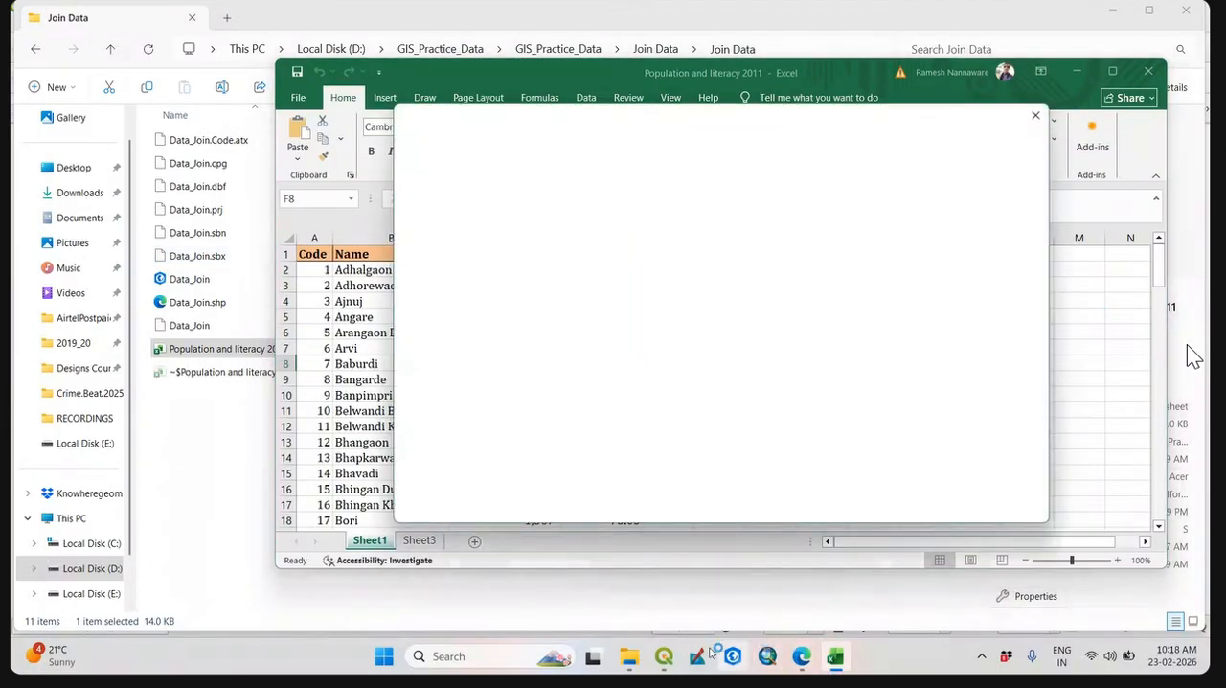
# Switch to QGIS and browse for a vector dataset in the inner Join Data folder of GIS_Practice_Data on drive D.
pyautogui.click(669, 656)
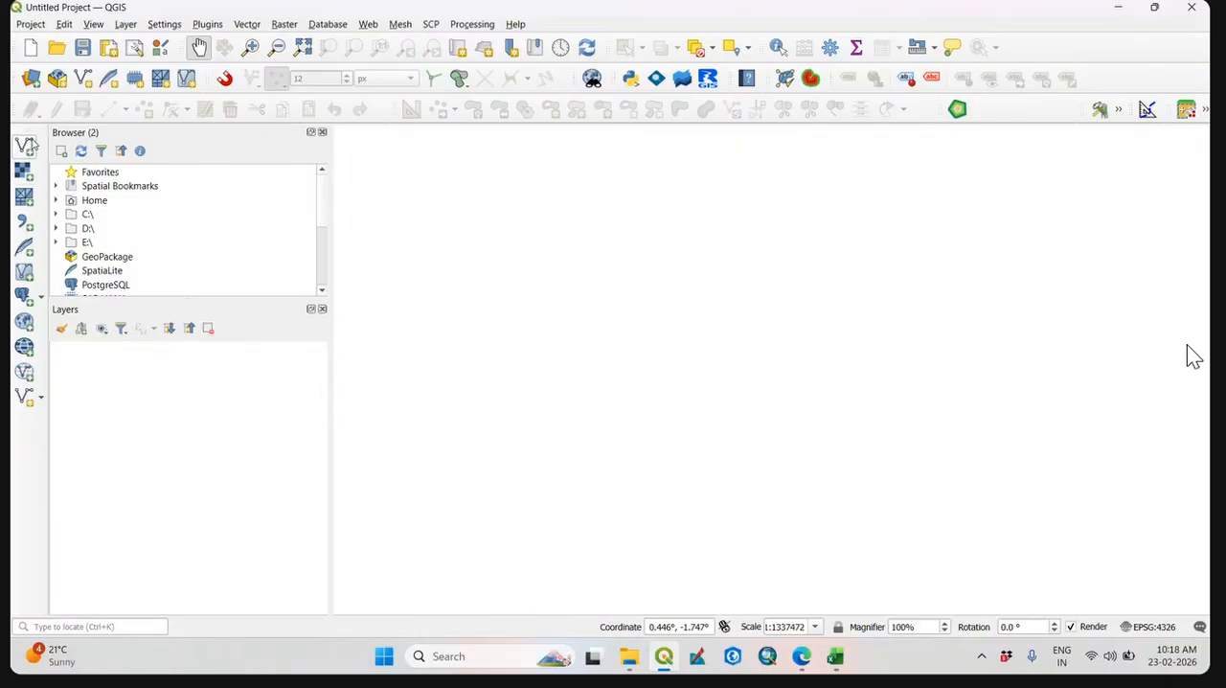
pyautogui.click(28, 149)
pyautogui.click(988, 163)
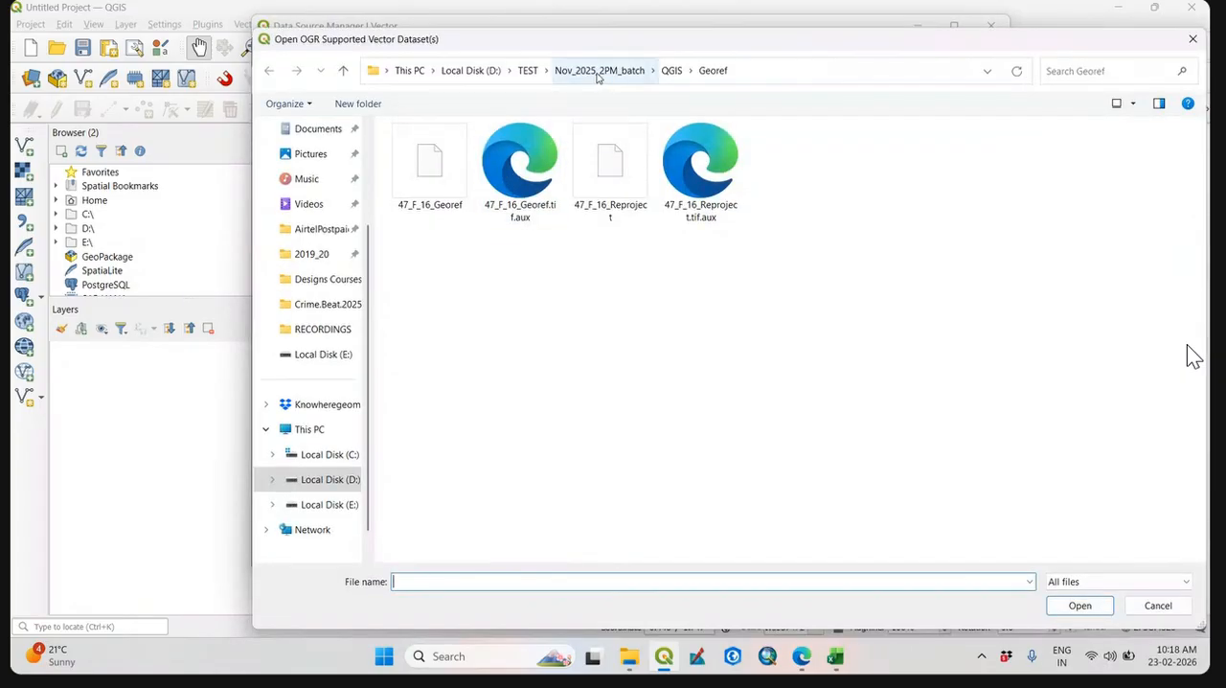
pyautogui.click(471, 71)
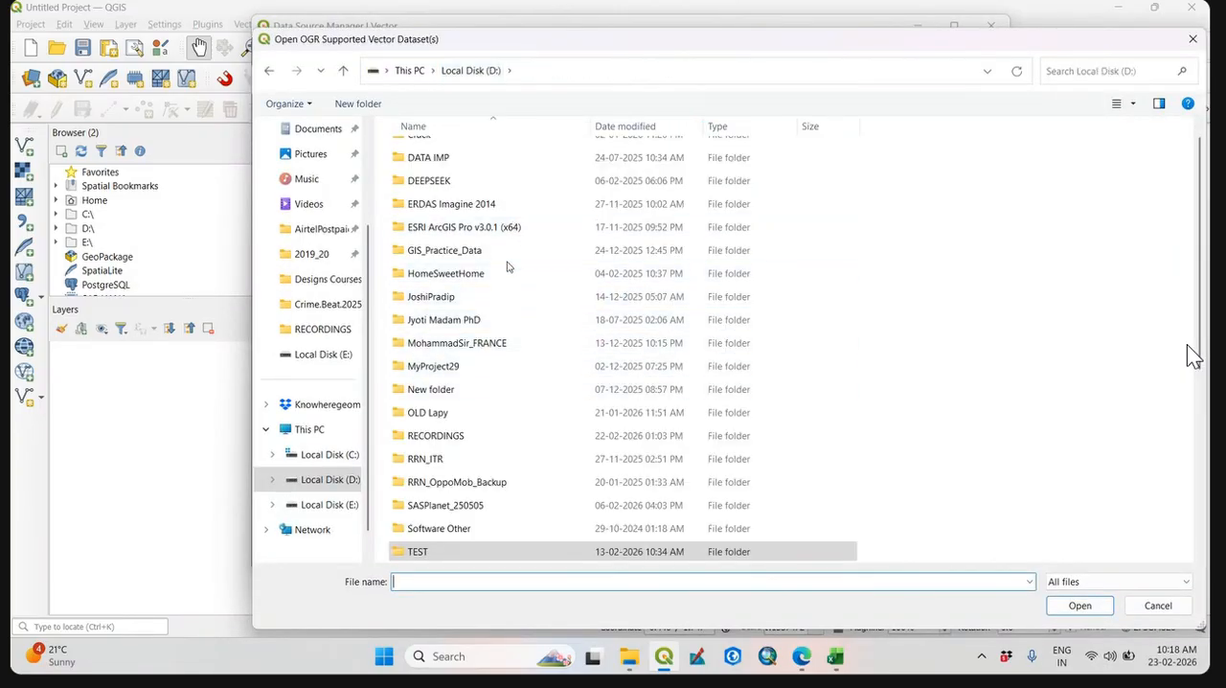
pyautogui.click(495, 252)
pyautogui.doubleClick(495, 254)
pyautogui.doubleClick(495, 158)
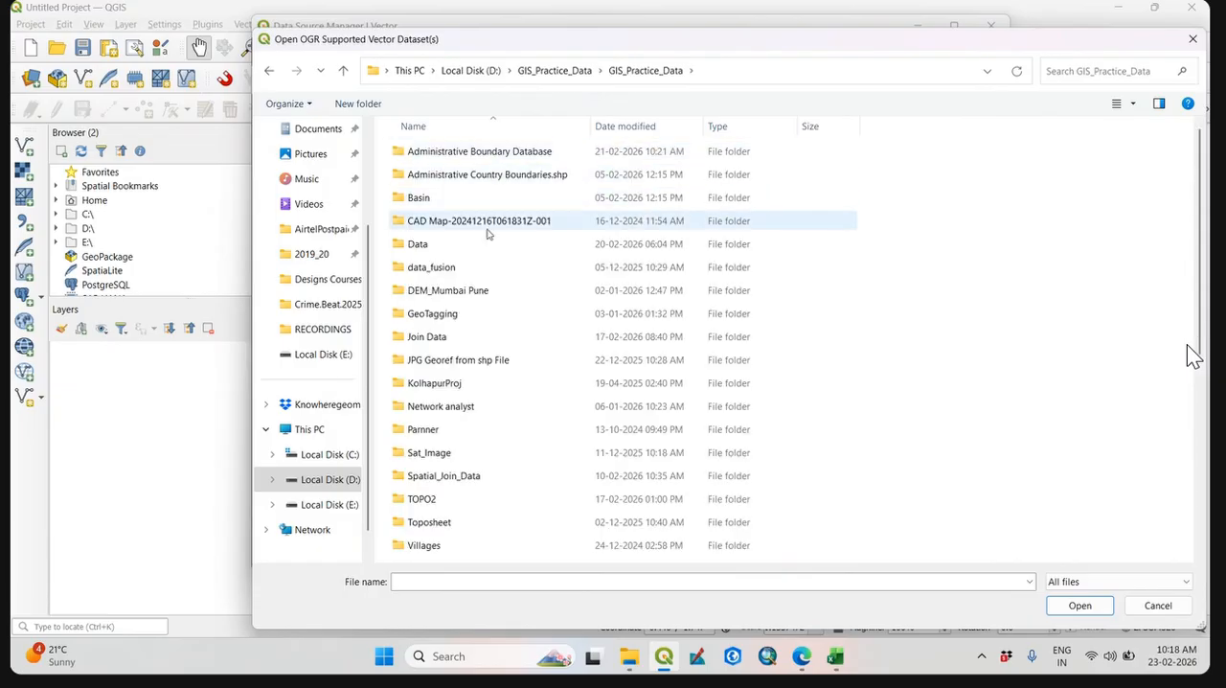
pyautogui.doubleClick(512, 337)
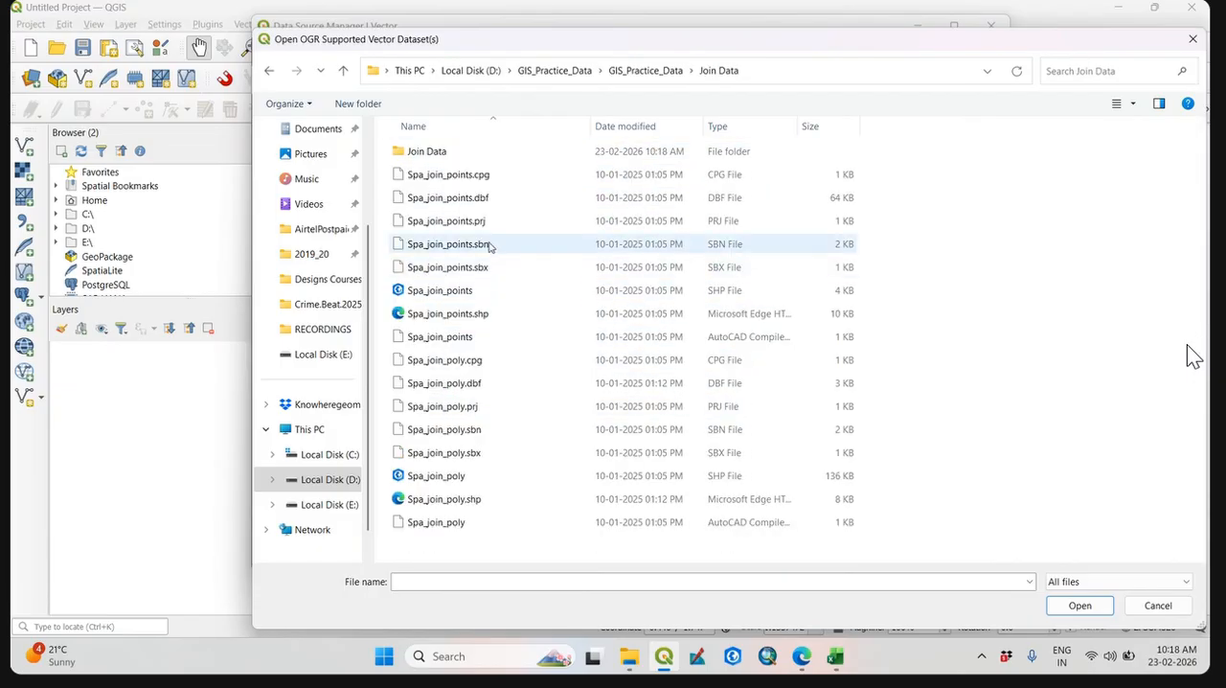
pyautogui.doubleClick(483, 156)
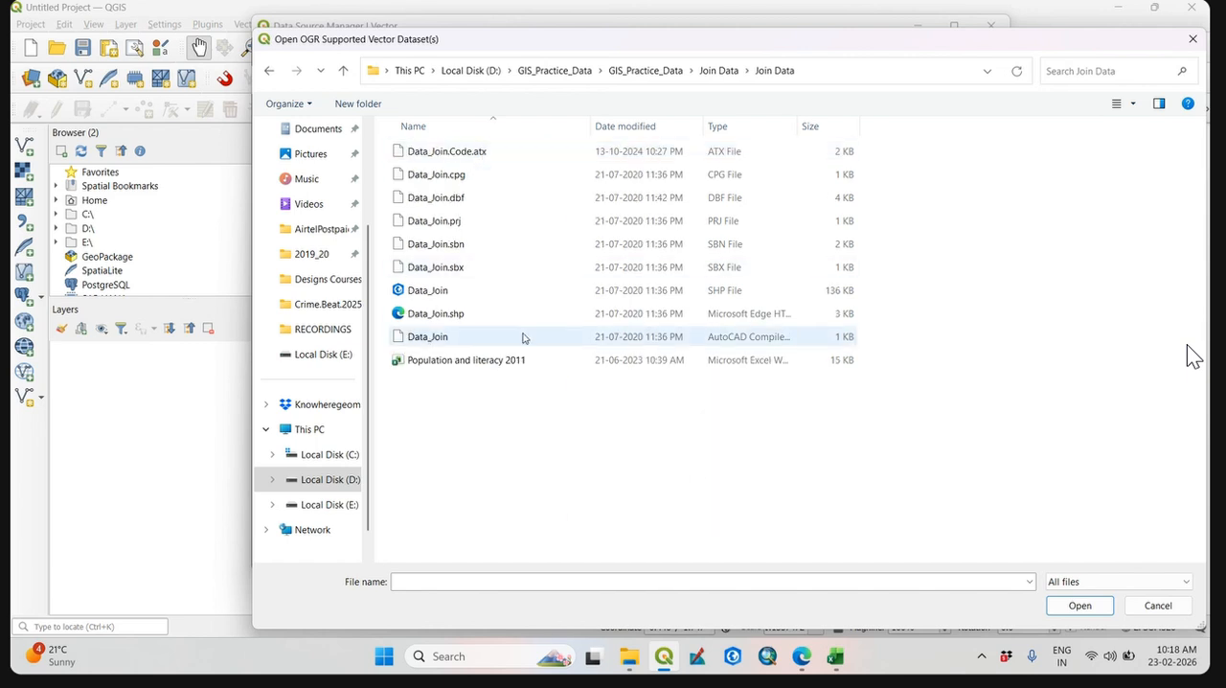
# Add the Data_Join shapefile to the project as a vector layer.
pyautogui.click(575, 290)
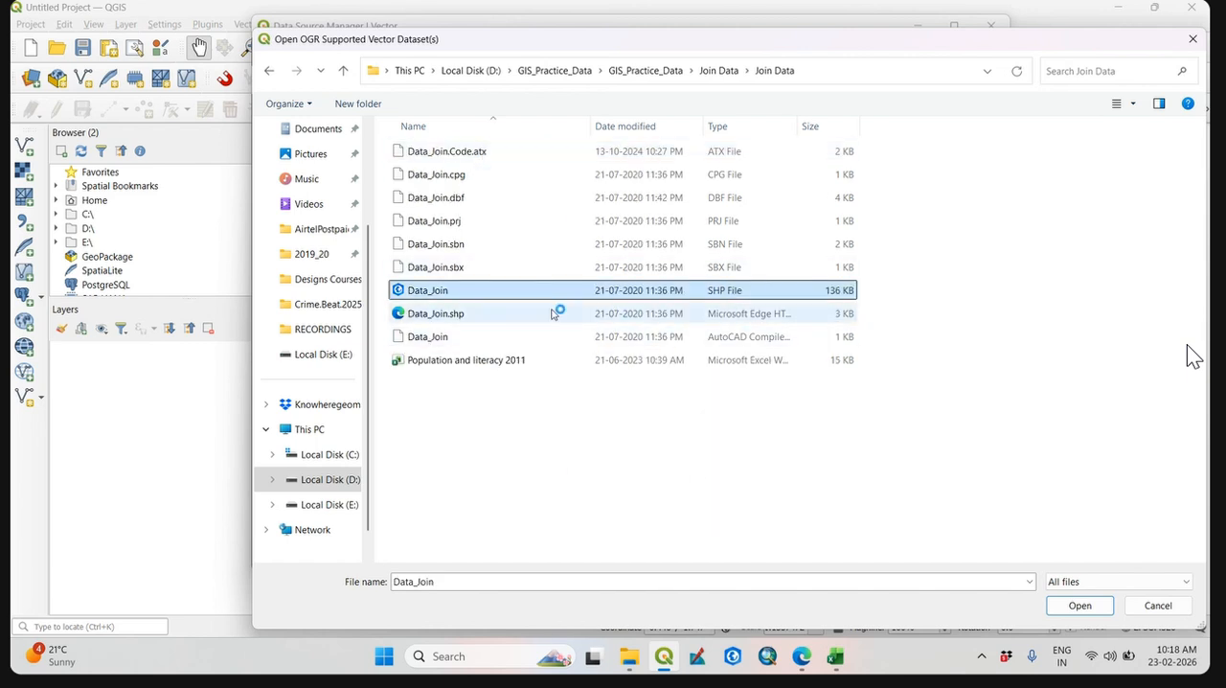
pyautogui.click(1079, 605)
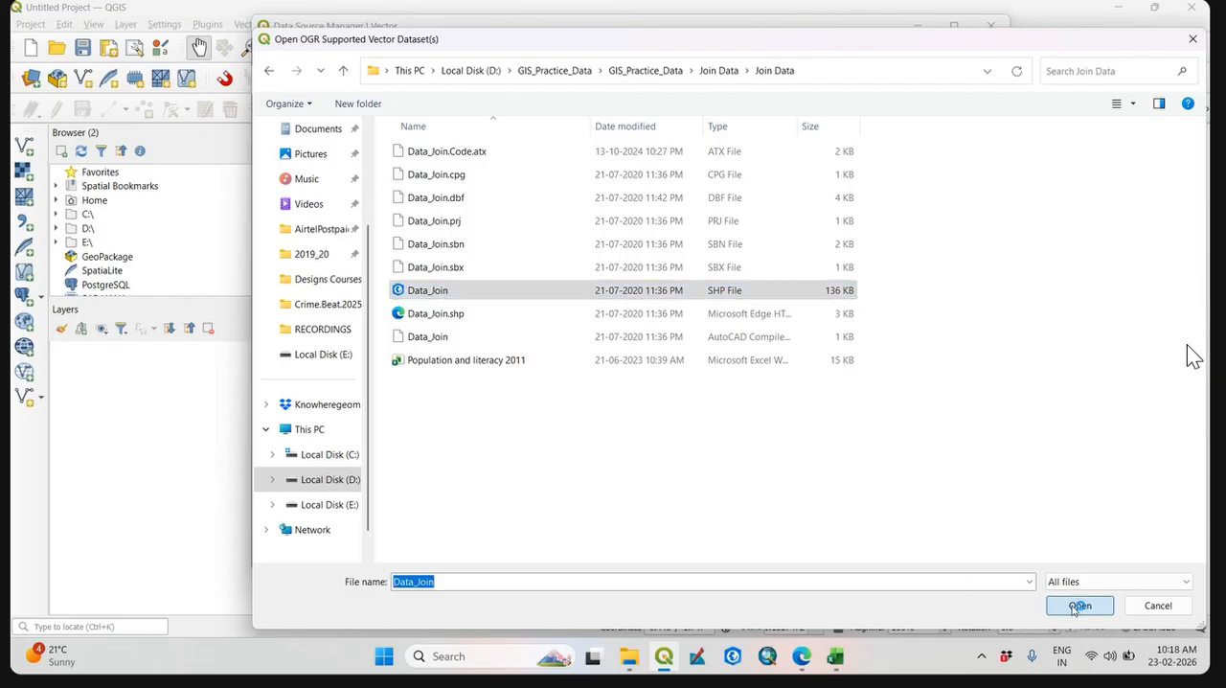
pyautogui.click(908, 560)
pyautogui.click(858, 560)
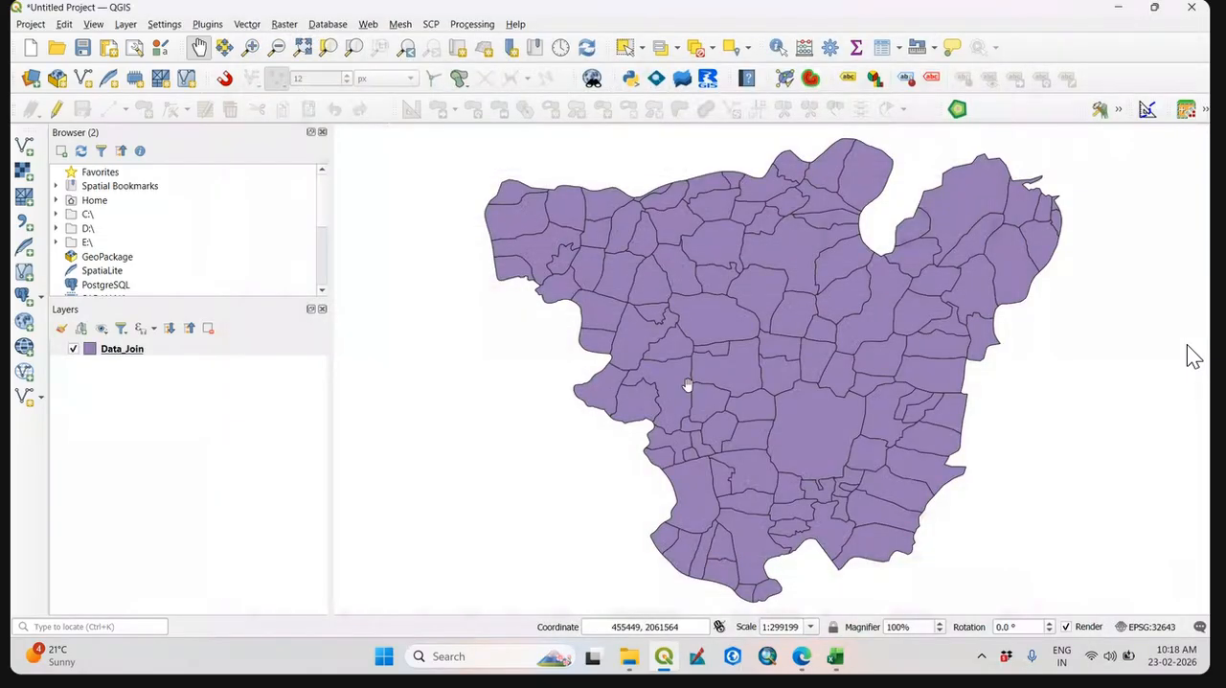
# Examine the Data_Join layer's polygons on the map and the fields in its attribute table, and close the table.
pyautogui.moveTo(726, 393); pyautogui.dragTo(651, 390)
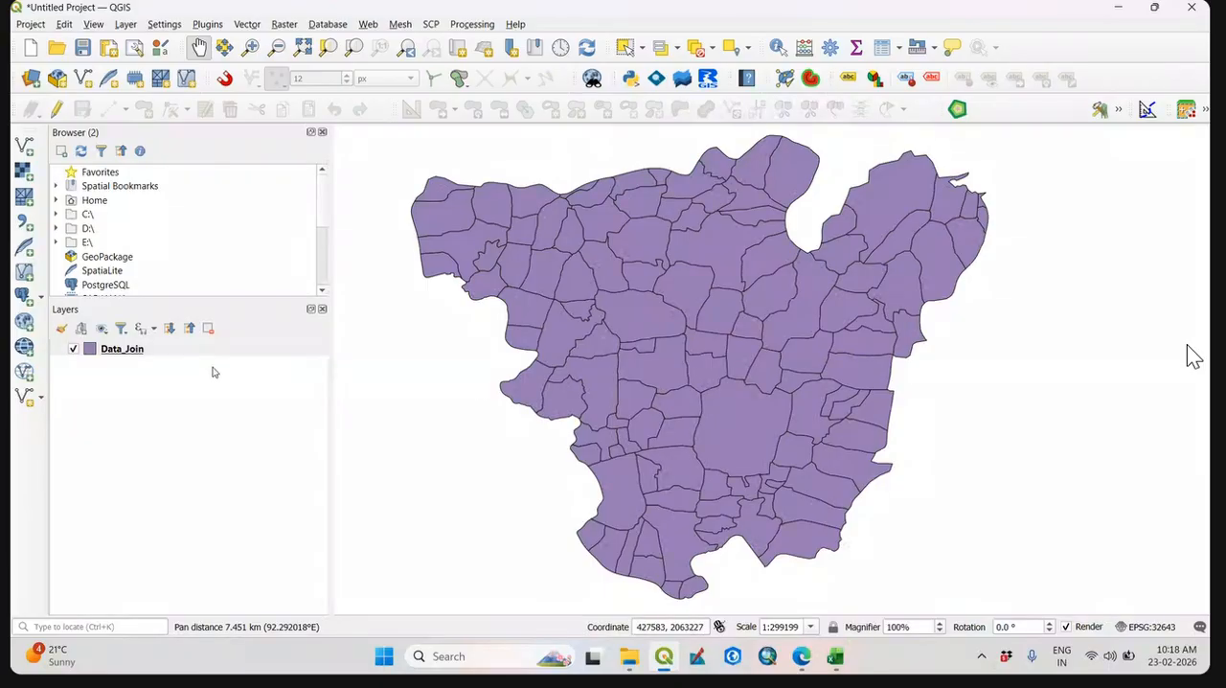
pyautogui.rightClick(135, 354)
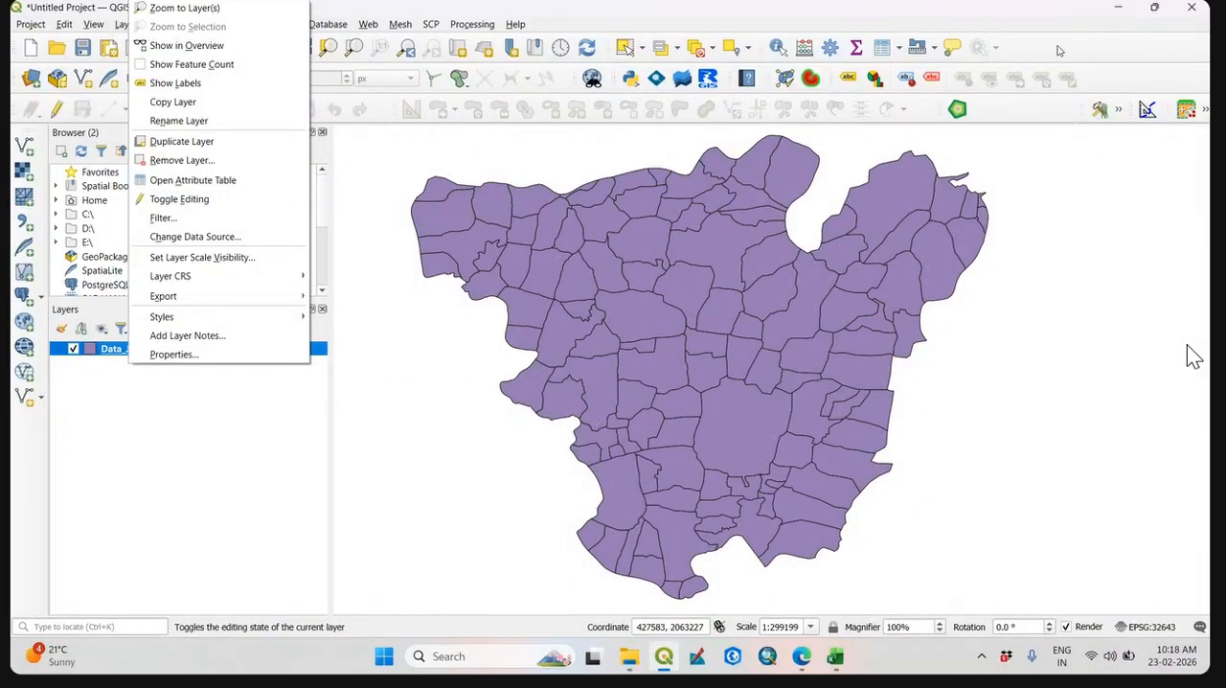
pyautogui.click(1019, 85)
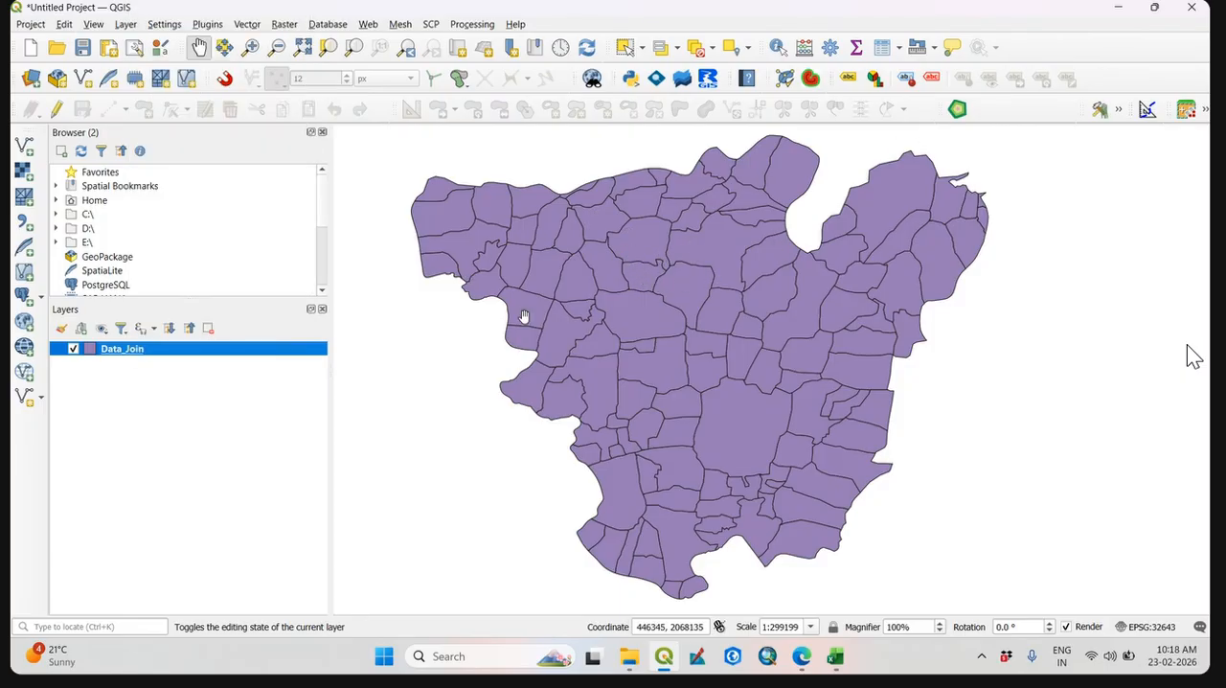
pyautogui.scroll(2, 741, 451)
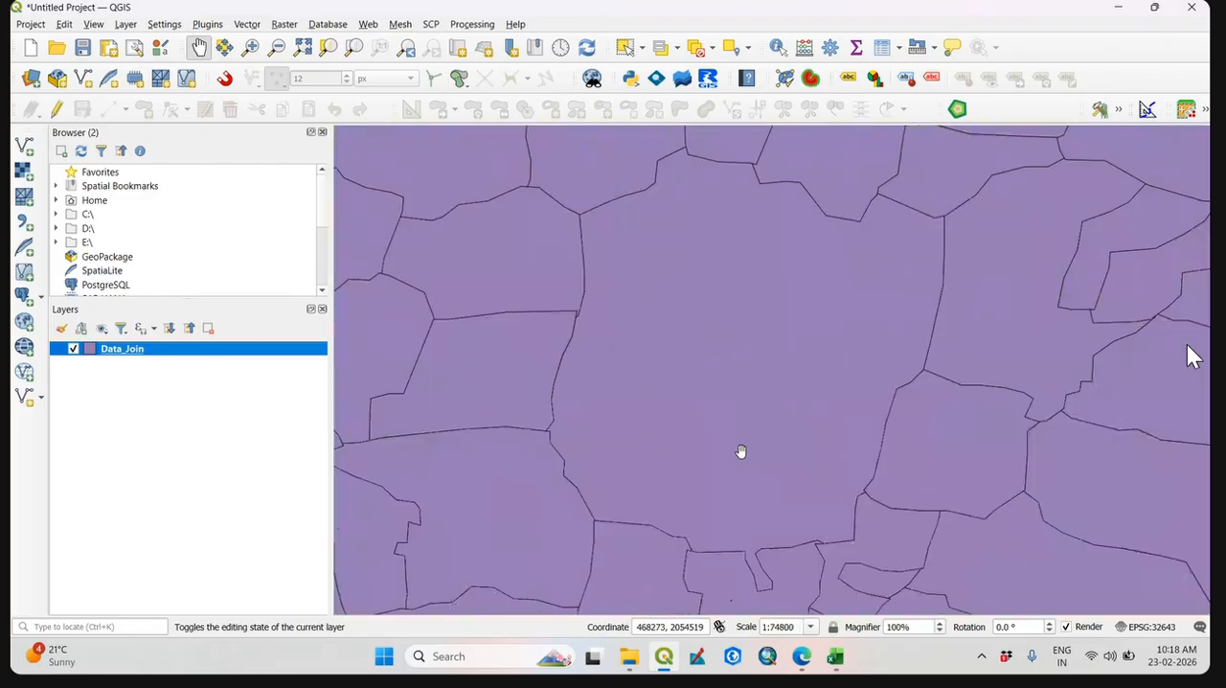
pyautogui.scroll(-2, 740, 451)
pyautogui.rightClick(139, 351)
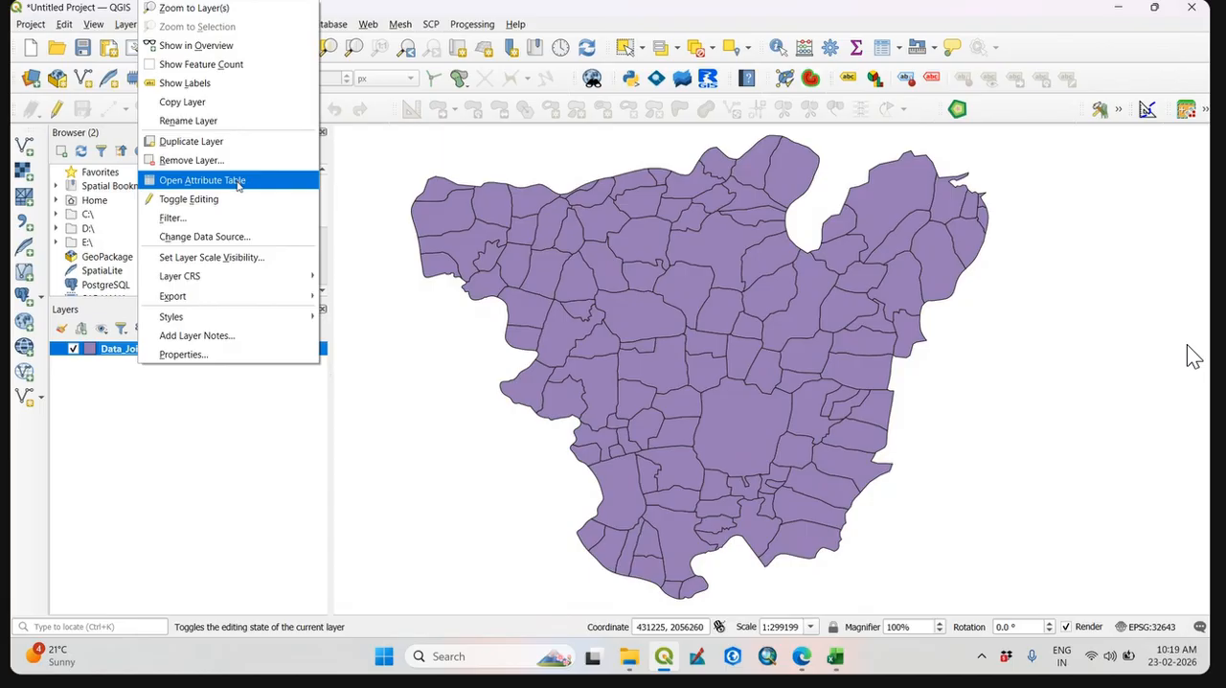
pyautogui.click(237, 182)
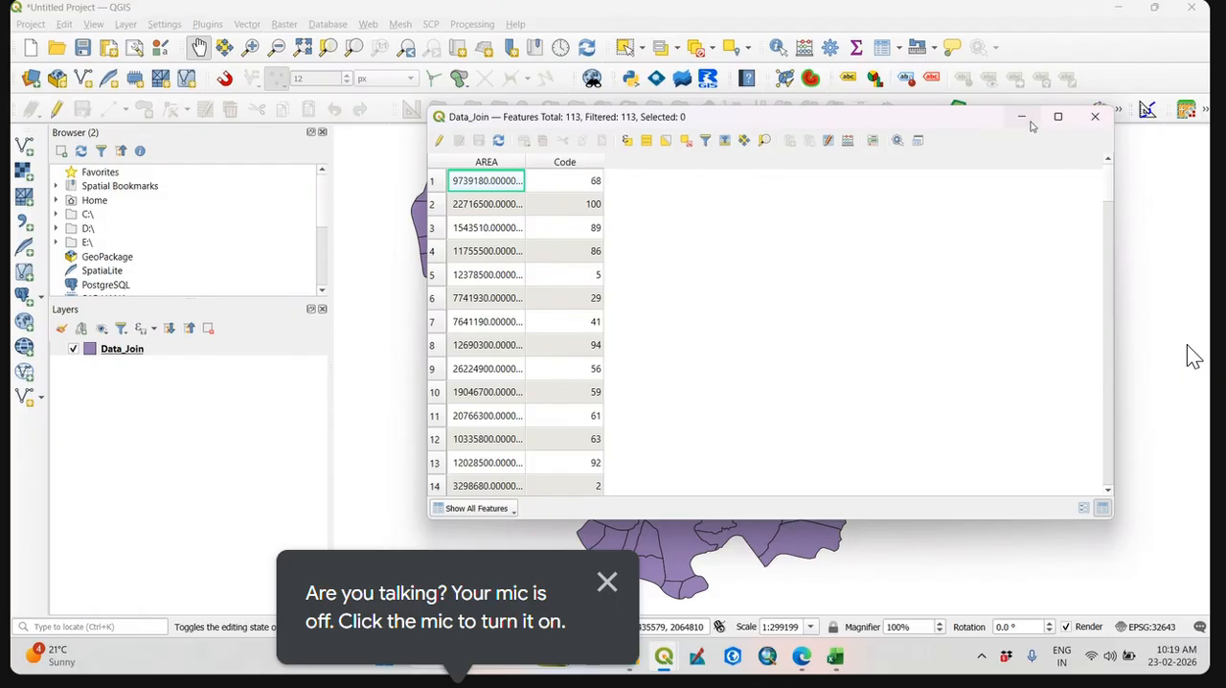
pyautogui.click(1095, 116)
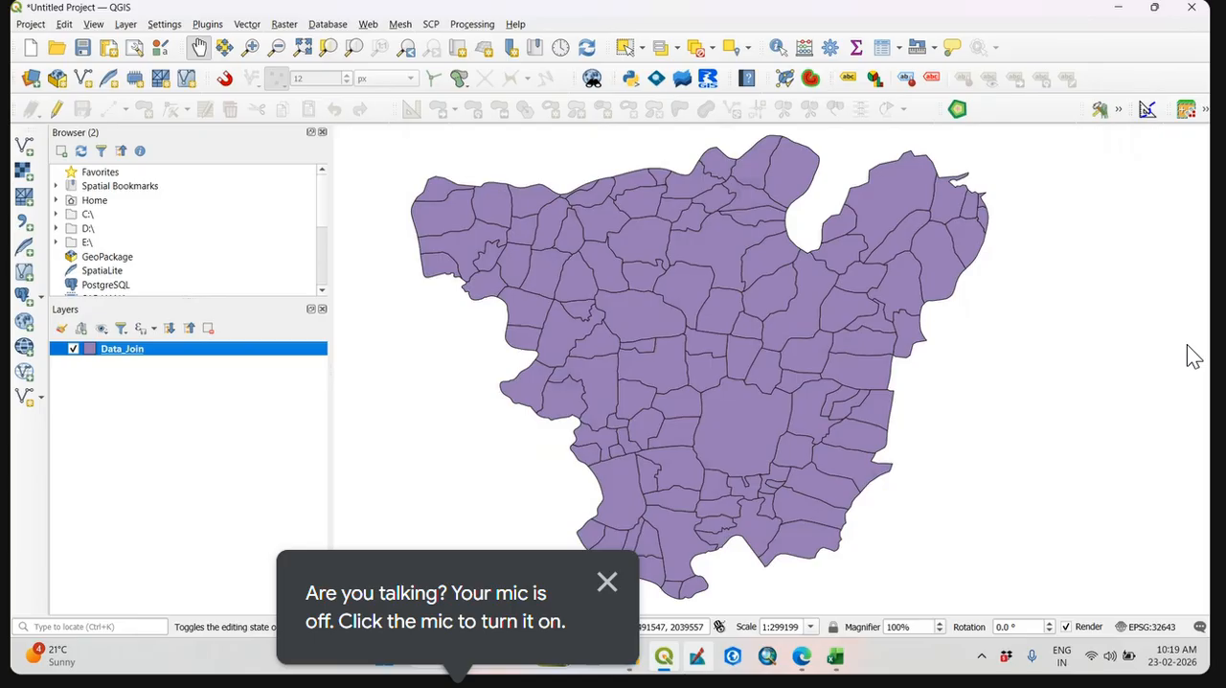
# Switch to the Population and literacy 2011 workbook in Excel, dismiss its licence notices and maximize the window.
pyautogui.click(628, 656)
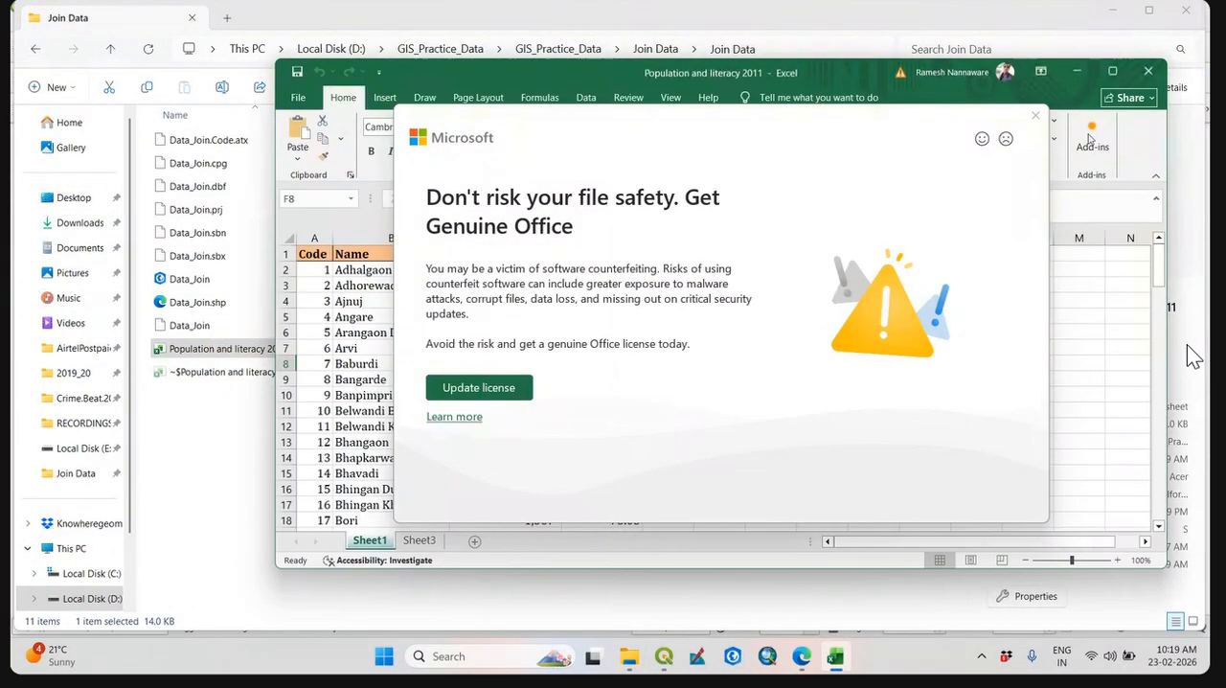
pyautogui.click(1036, 116)
pyautogui.click(1112, 70)
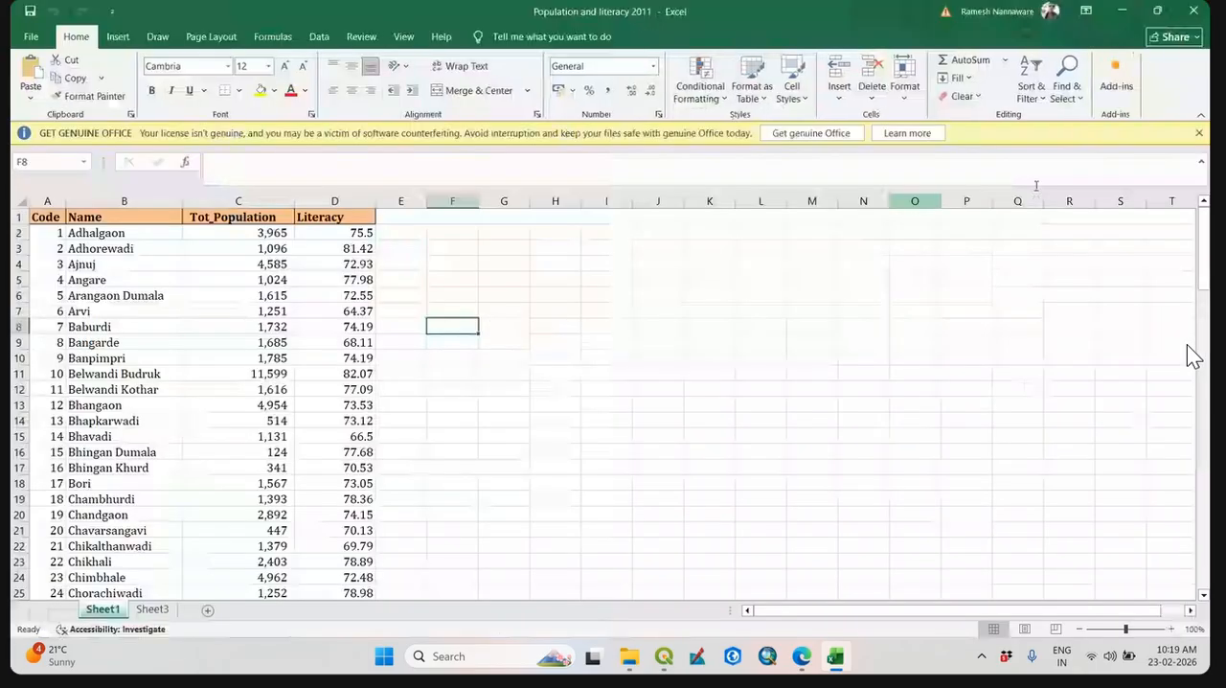
pyautogui.click(1200, 134)
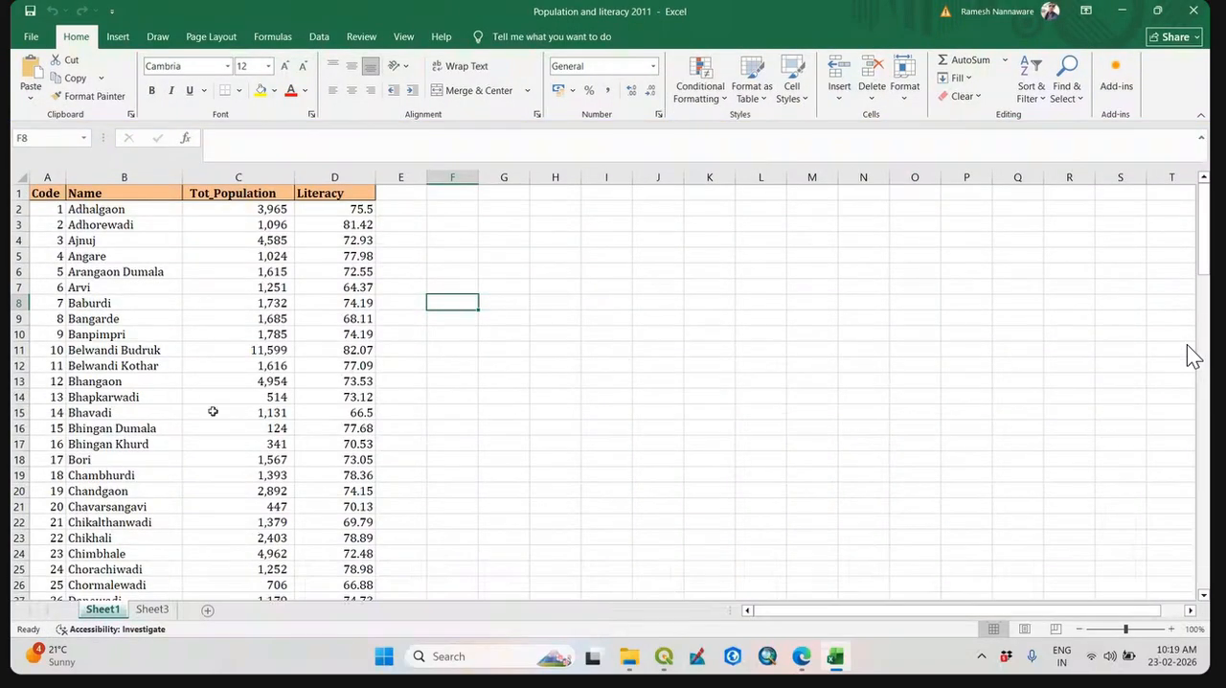
# Examine the Name, Tot_Population and Literacy columns on Sheet1 and restore the workbook window to its smaller size.
pyautogui.click(205, 293)
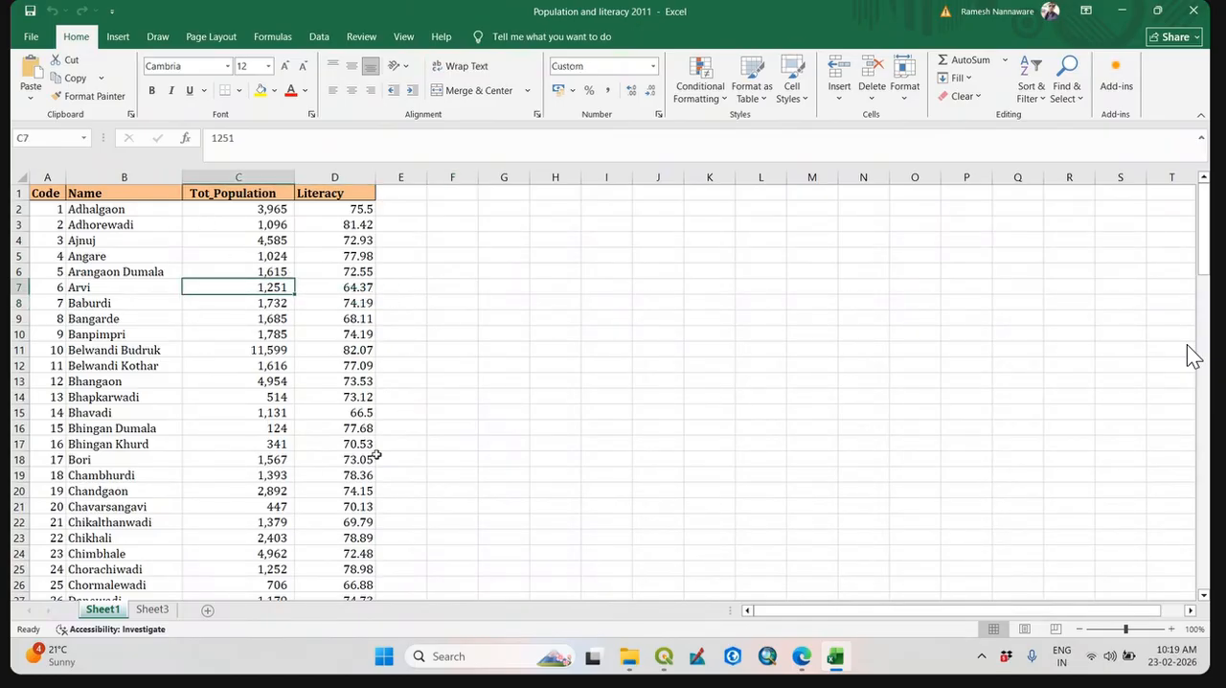
pyautogui.click(498, 443)
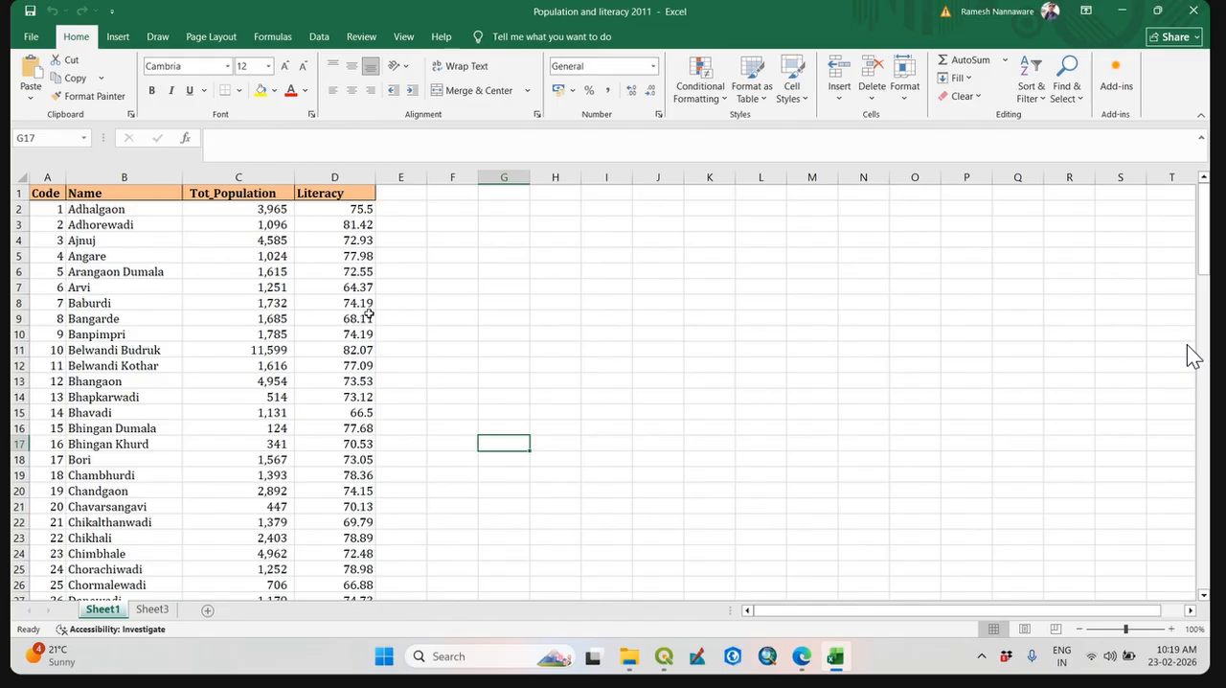
pyautogui.click(159, 173)
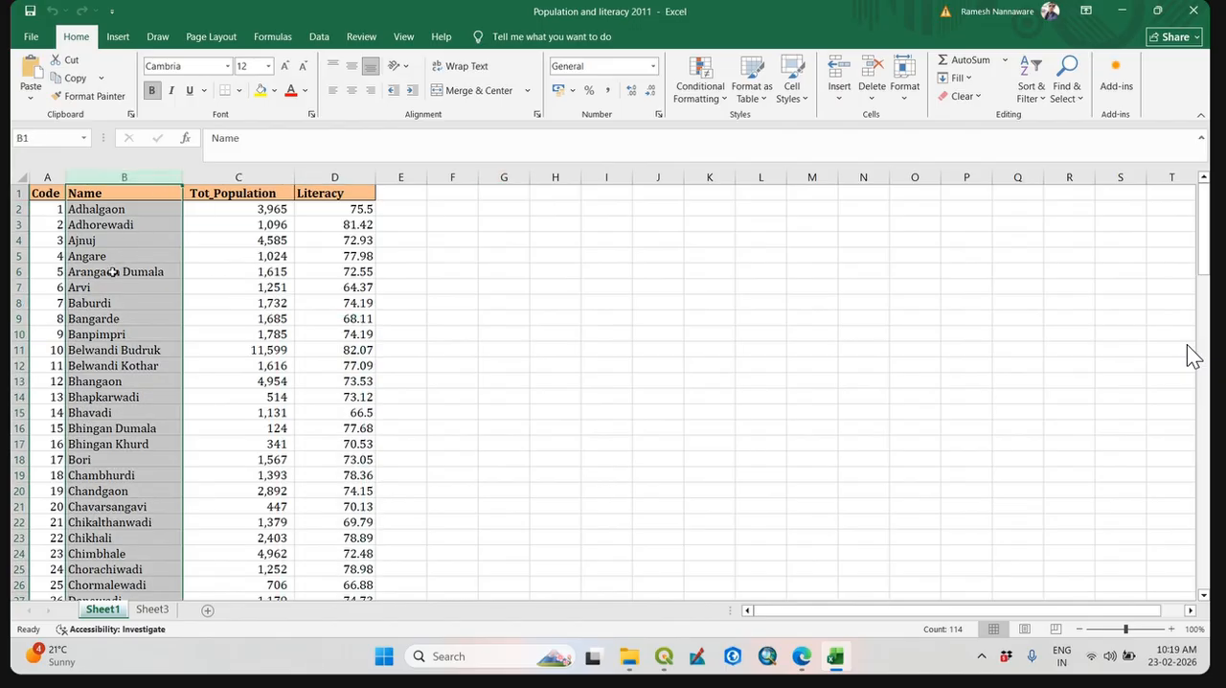
pyautogui.click(215, 172)
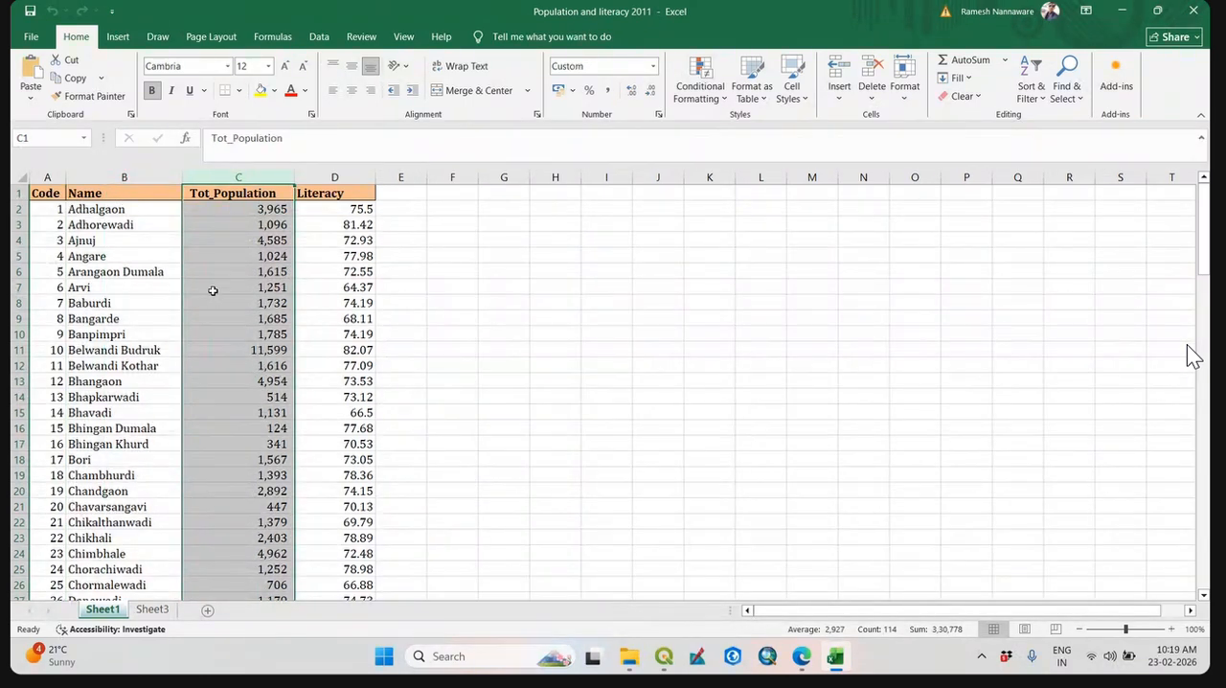
pyautogui.click(328, 180)
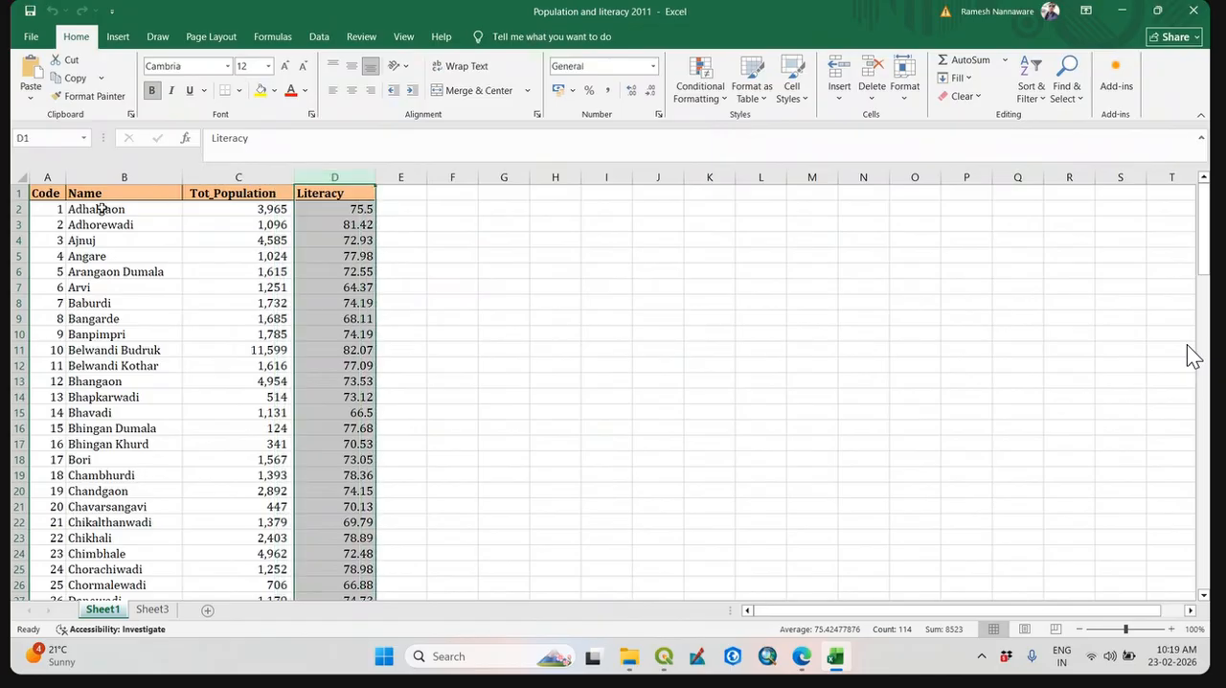
pyautogui.click(358, 209)
pyautogui.click(474, 408)
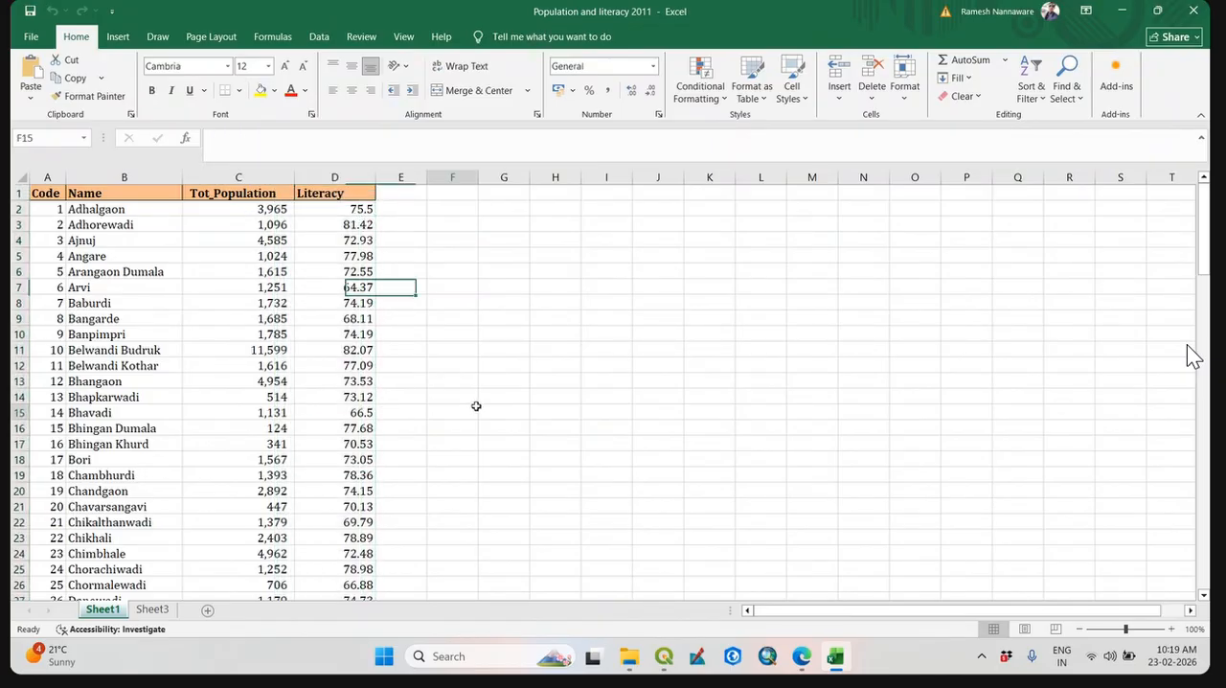
pyautogui.click(136, 209)
pyautogui.click(351, 180)
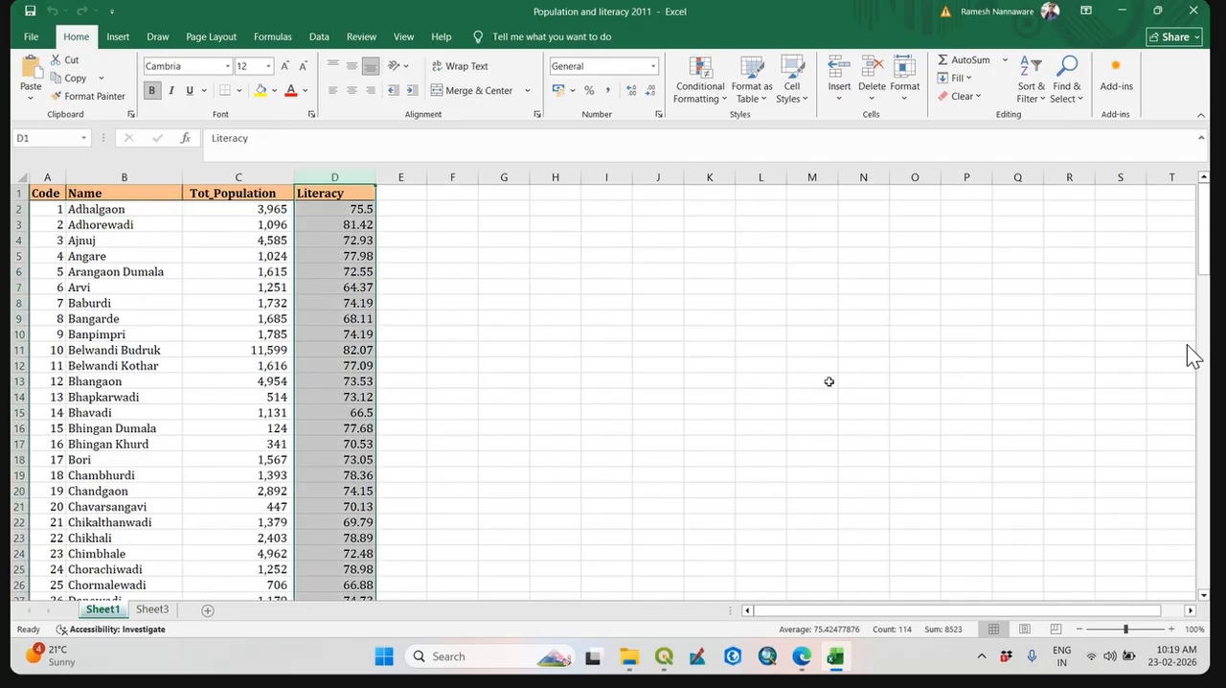
pyautogui.click(1157, 10)
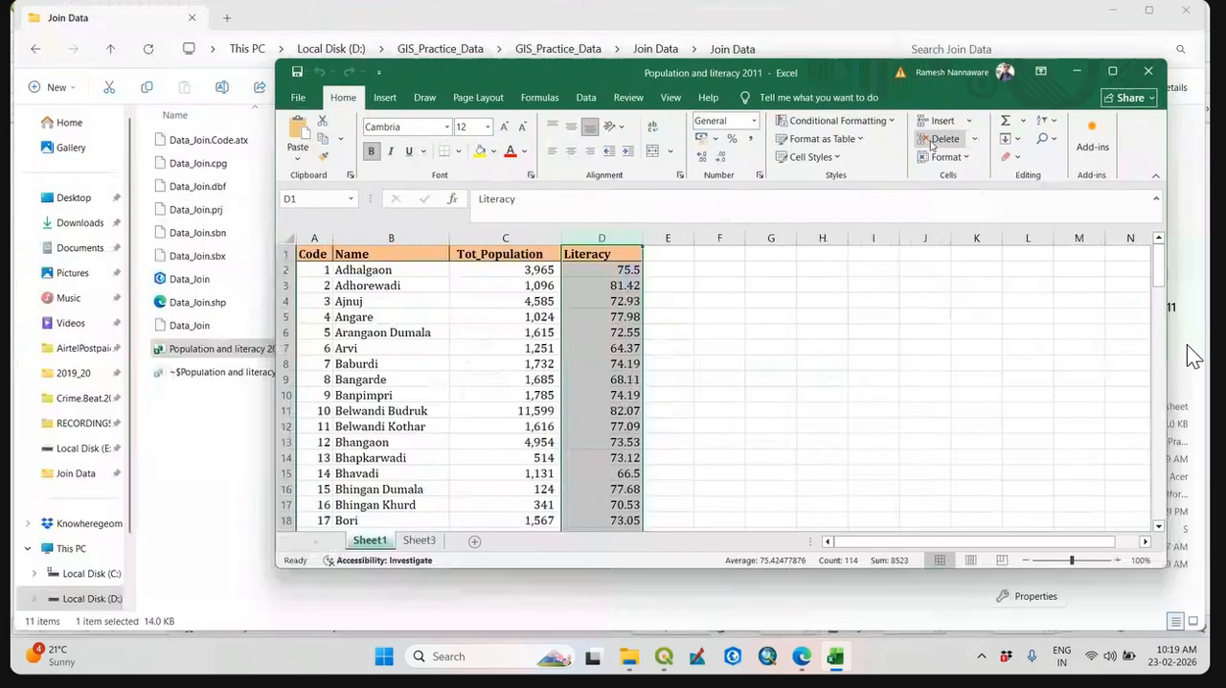
# Switch to QGIS and open the Data_Join layer's attribute table to compare its fields with the workbook.
pyautogui.click(664, 656)
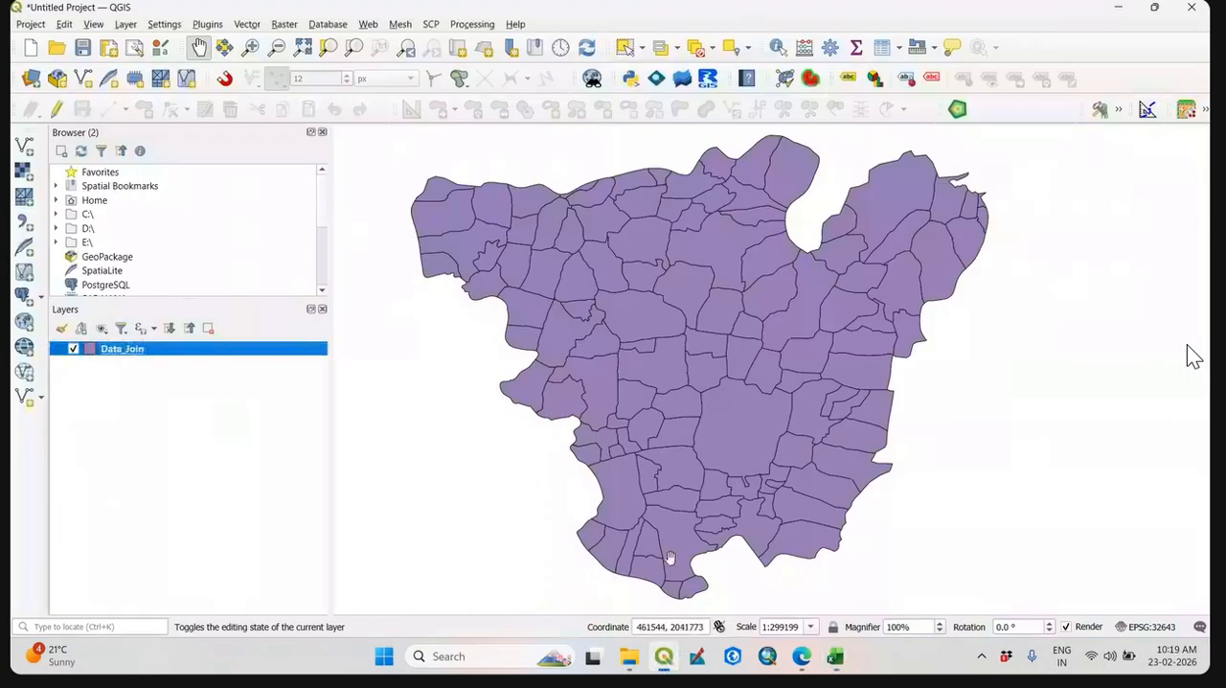
pyautogui.rightClick(170, 359)
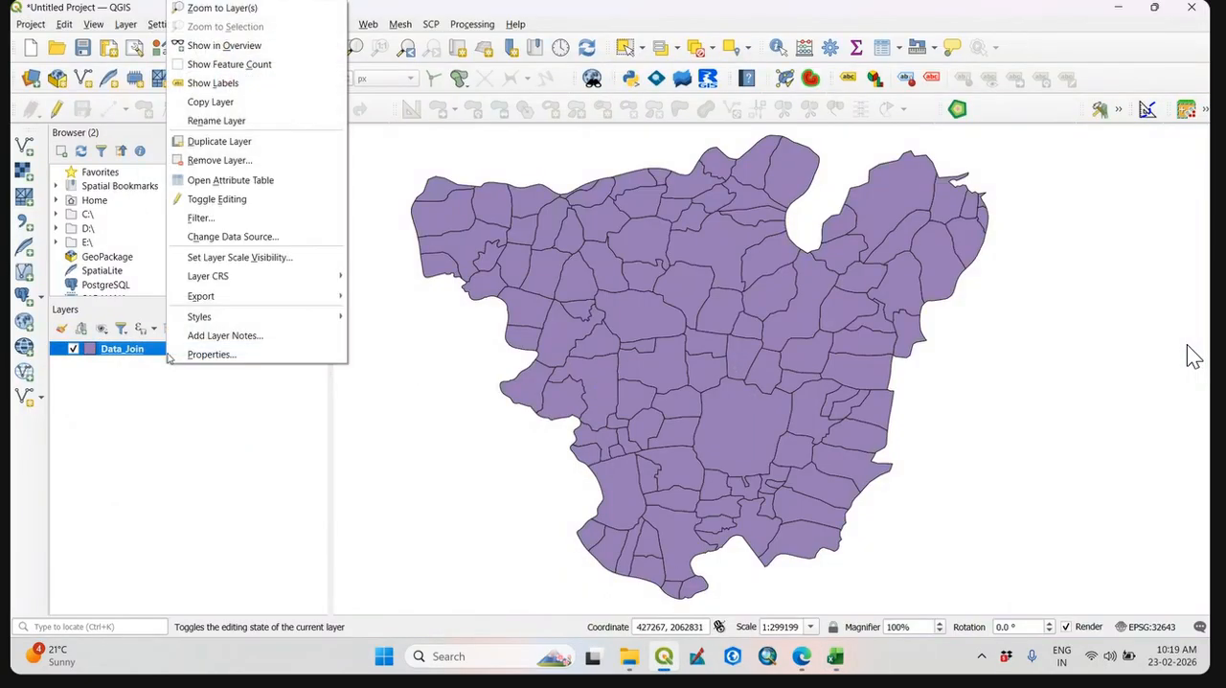
pyautogui.click(256, 183)
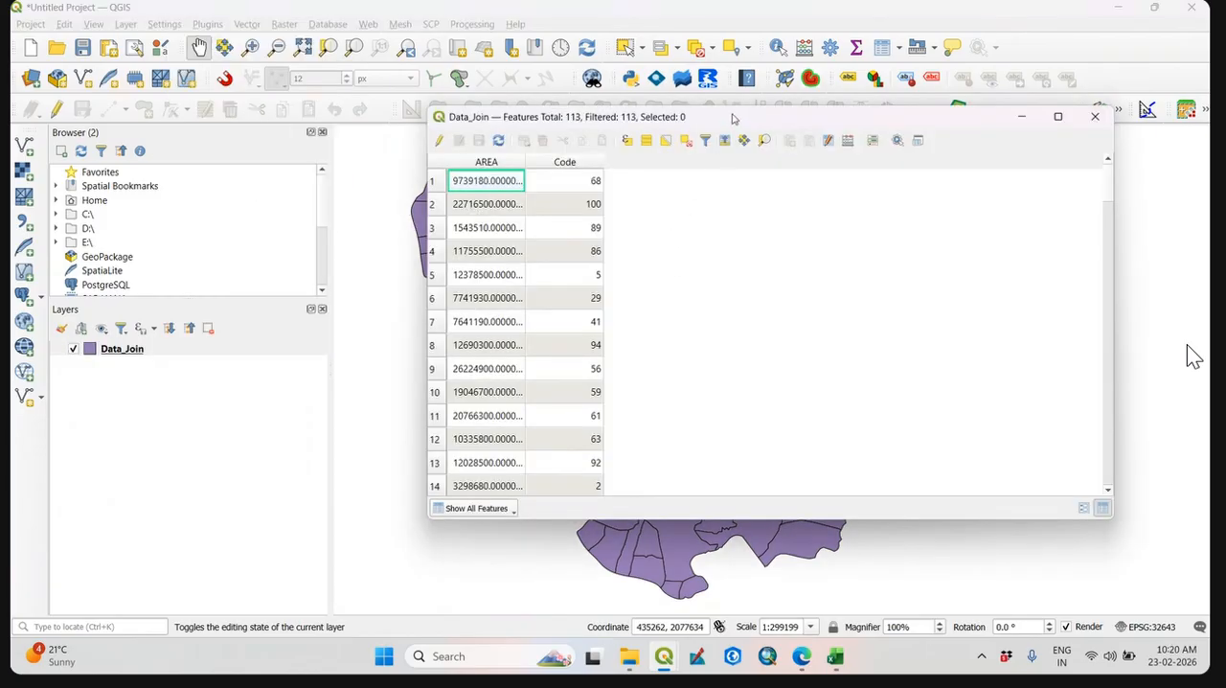
# Switch to the Excel workbook, place it beside the Data_Join attribute table, and sort the attribute table by the Code field in ascending order.
pyautogui.hotkey('alt', 'Tab')
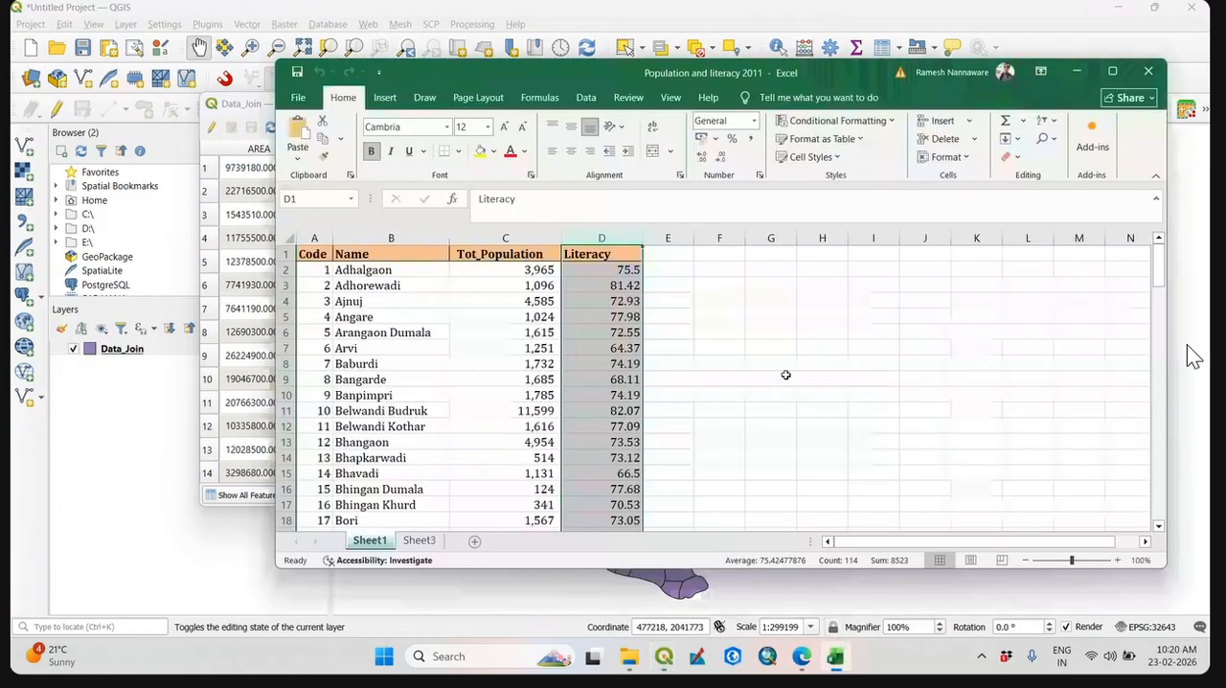
pyautogui.moveTo(803, 75); pyautogui.dragTo(1004, 98)
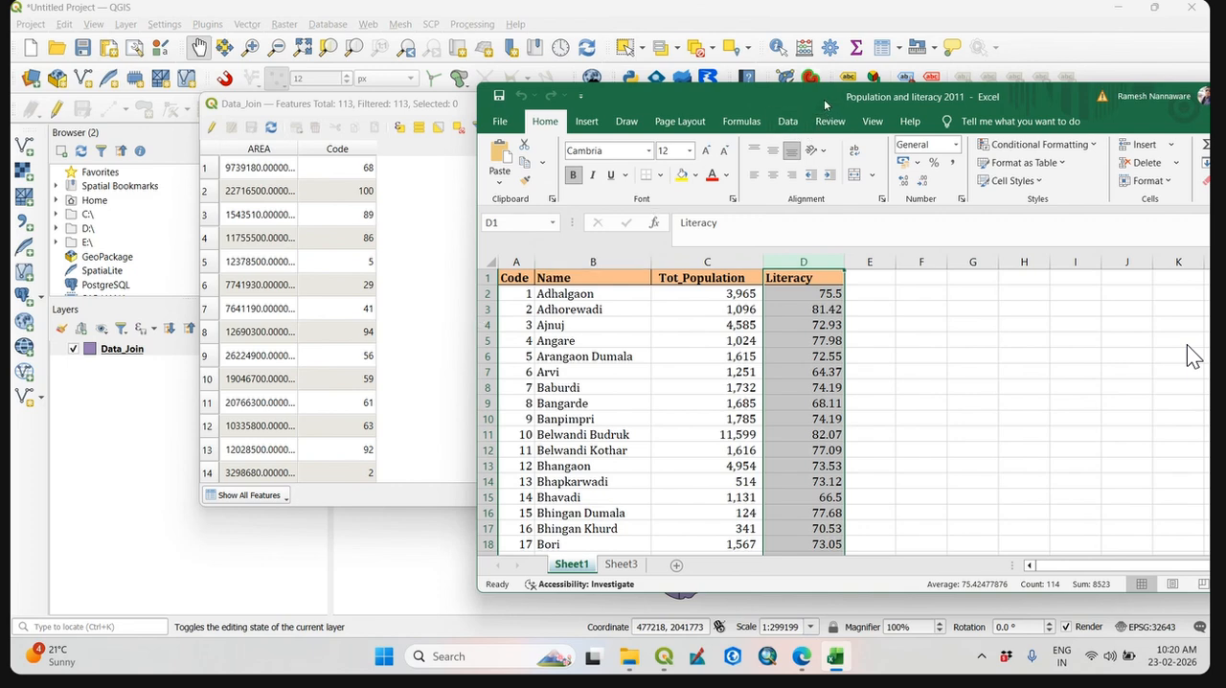
pyautogui.moveTo(824, 98)
pyautogui.mouseDown()
pyautogui.moveTo(837, 94)
pyautogui.moveTo(807, 105)
pyautogui.mouseUp()
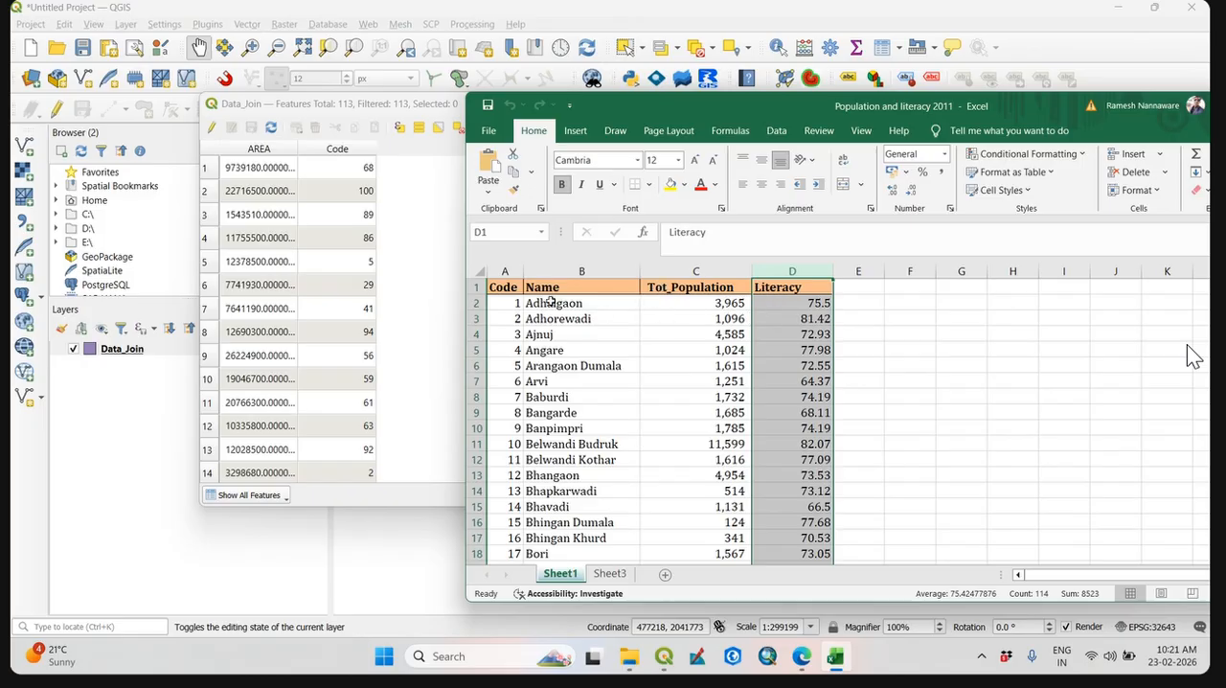
pyautogui.click(515, 289)
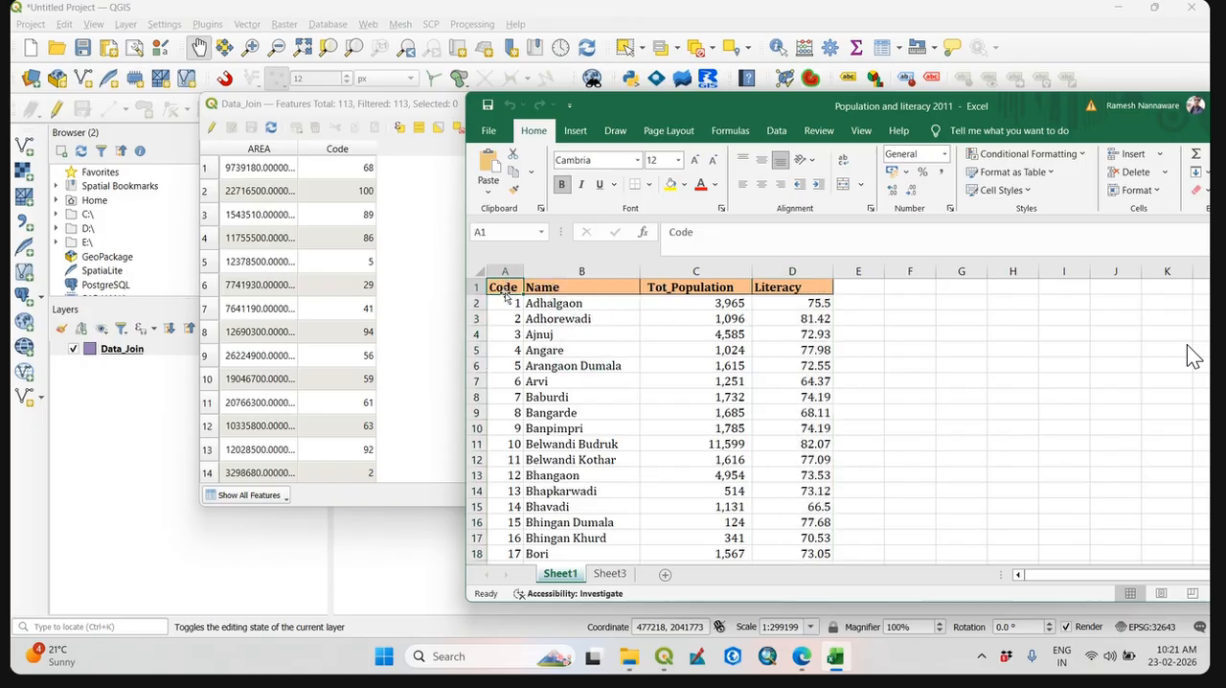
pyautogui.click(338, 151)
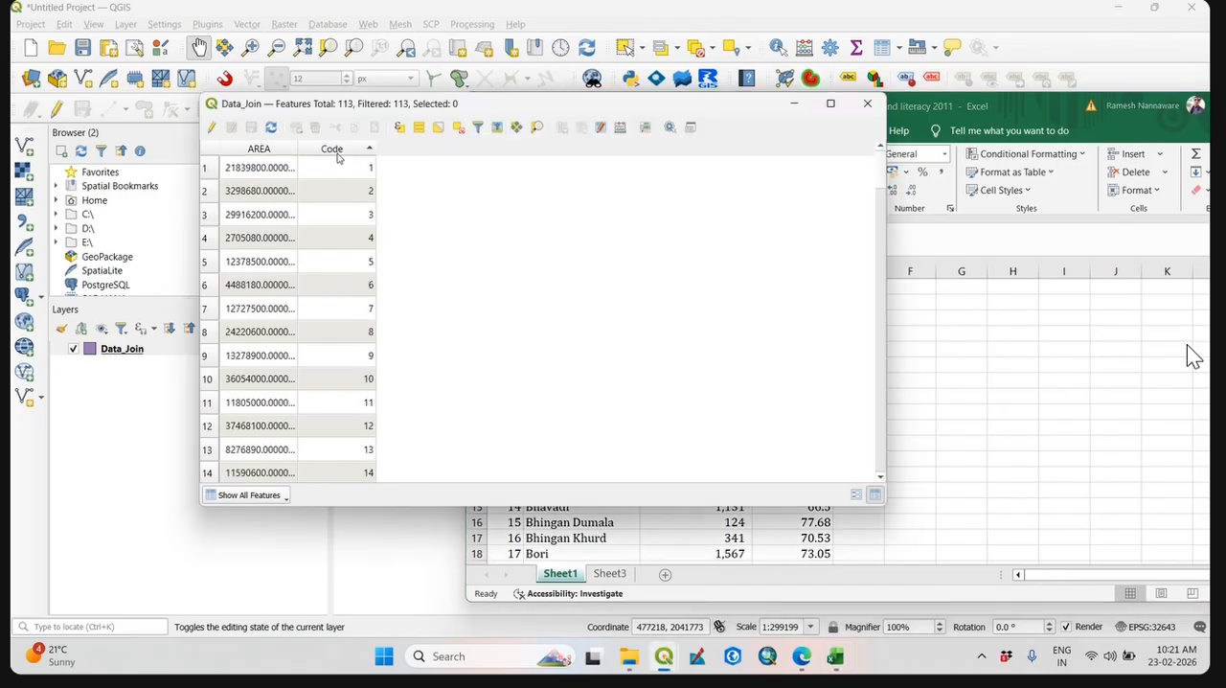
# Return to the workbook and examine the Code, Name, Tot_Population and Literacy cells of the first record on Sheet1.
pyautogui.click(835, 657)
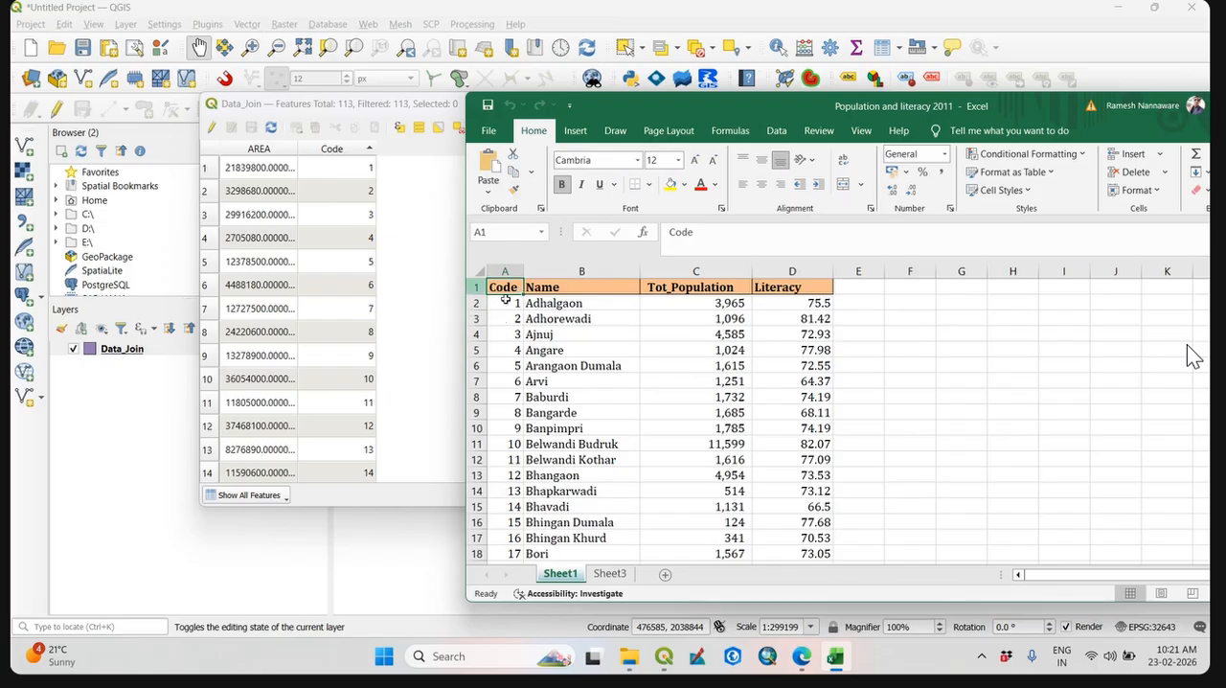
pyautogui.moveTo(674, 113); pyautogui.dragTo(760, 104)
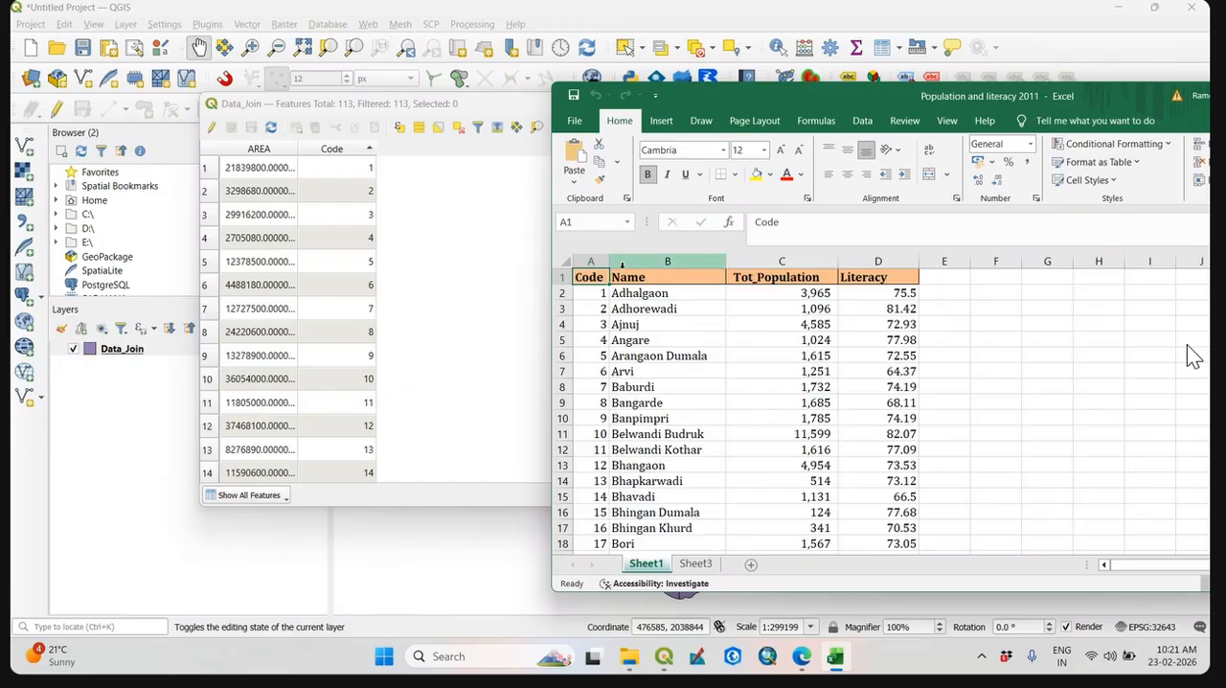
pyautogui.click(587, 292)
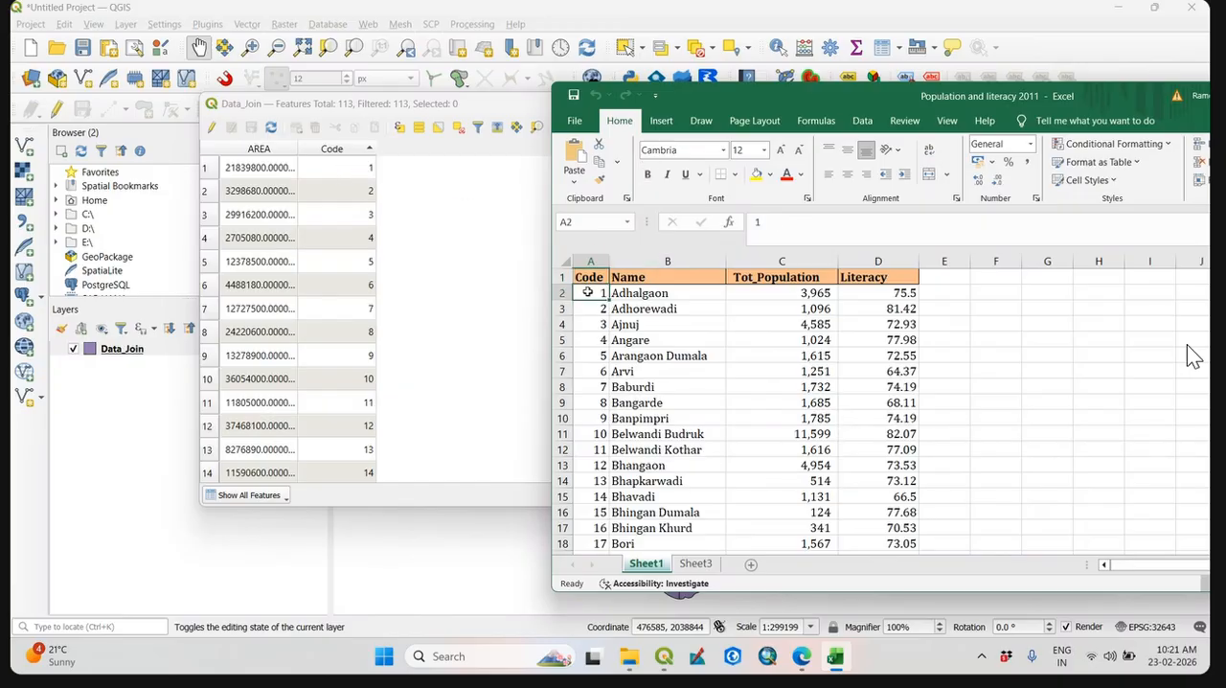
pyautogui.click(633, 295)
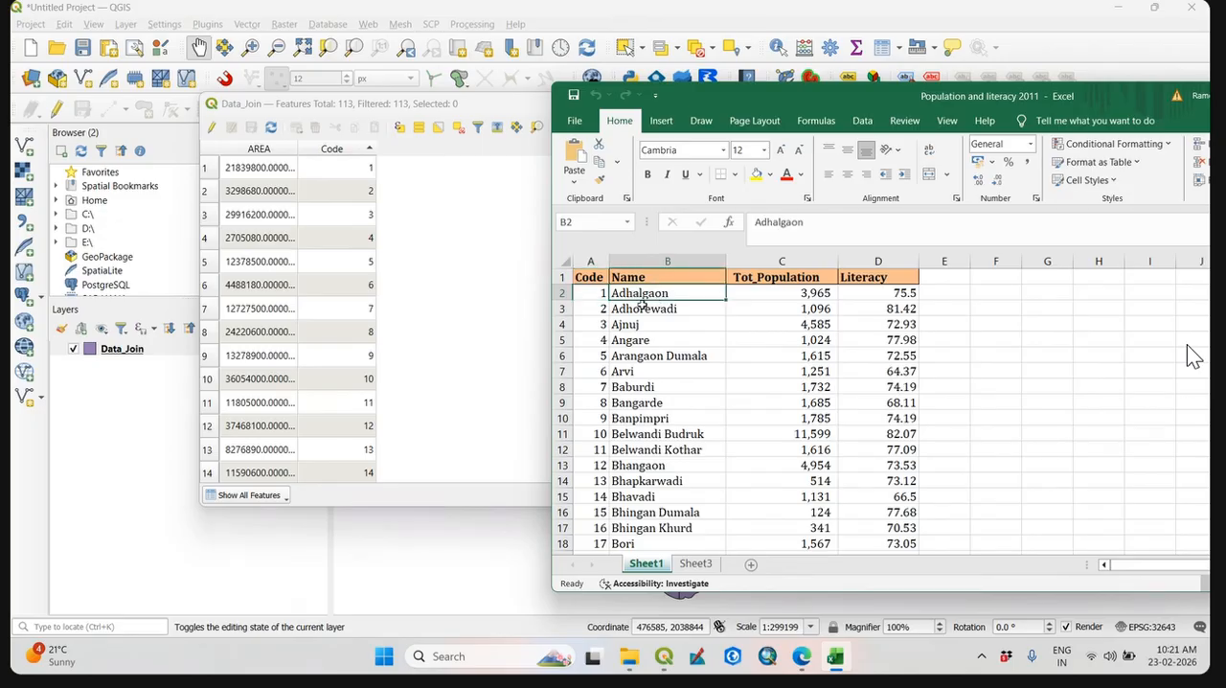
pyautogui.click(777, 293)
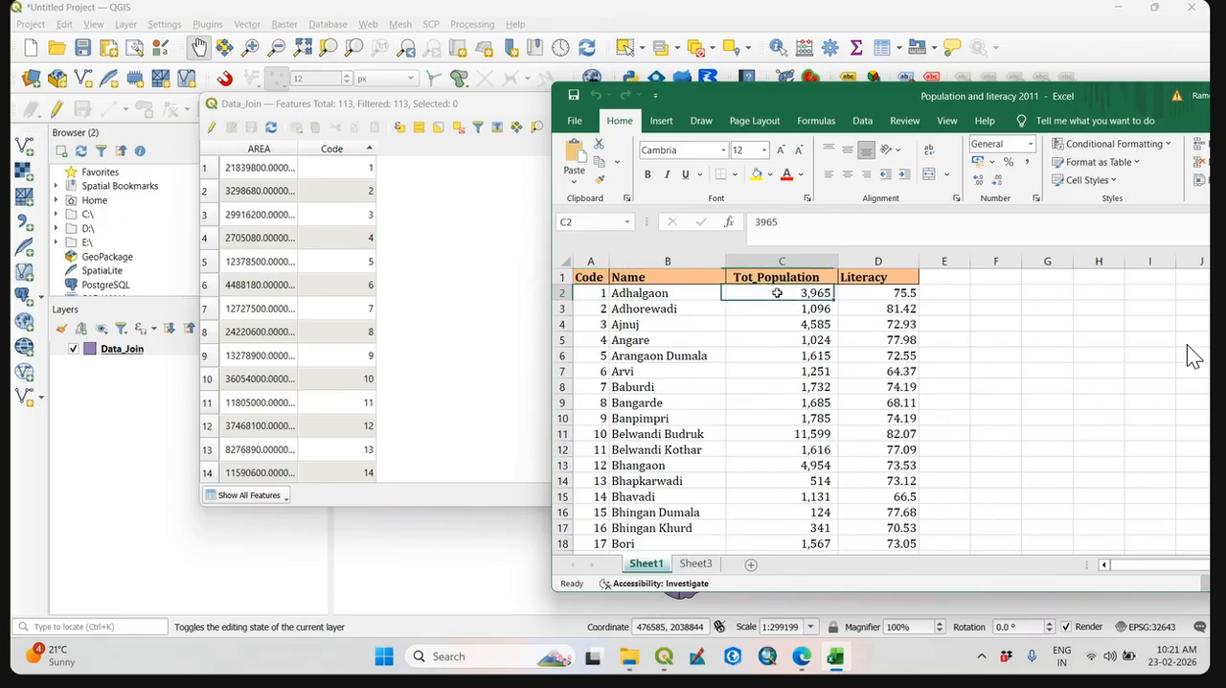
pyautogui.click(903, 299)
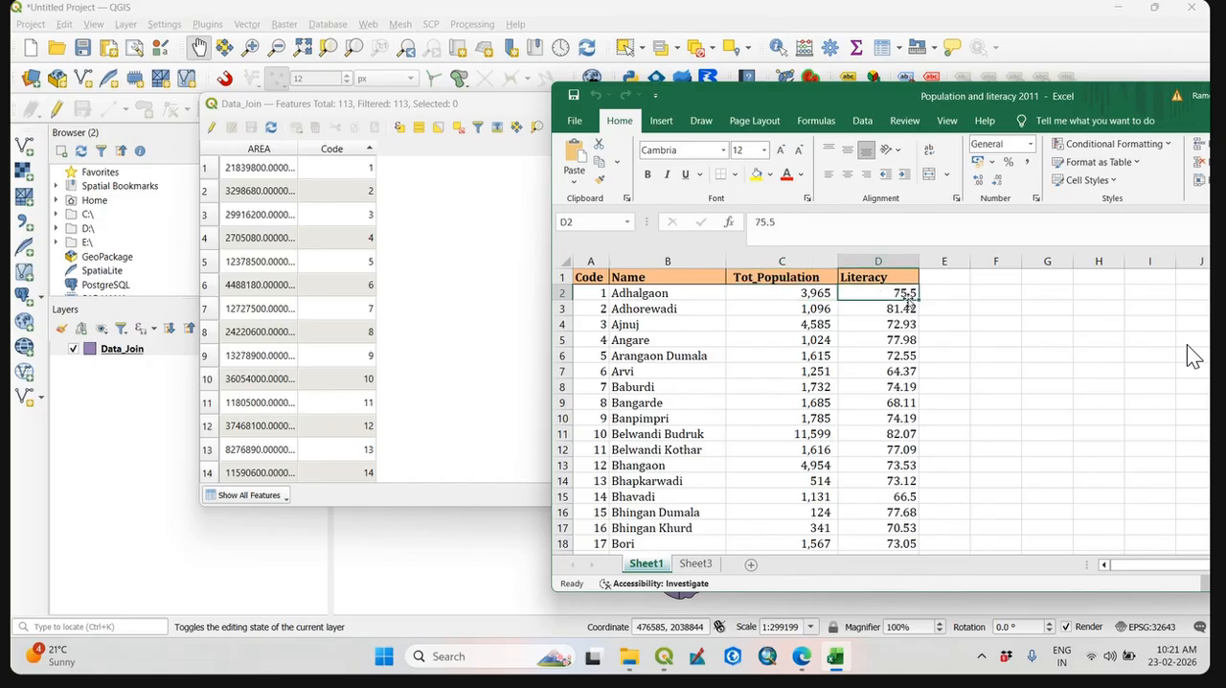
pyautogui.click(596, 298)
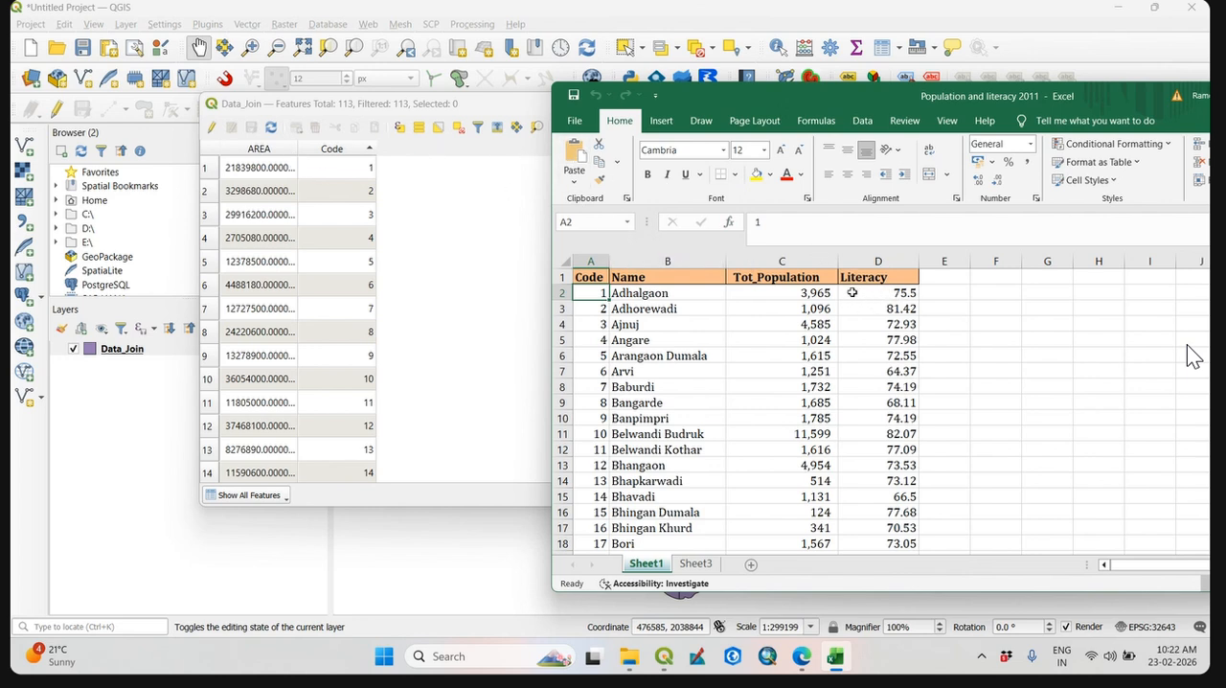
# Compare the workbook's Code column with the Code field of the Data_Join attribute table as the common join field.
pyautogui.moveTo(709, 101); pyautogui.dragTo(749, 110)
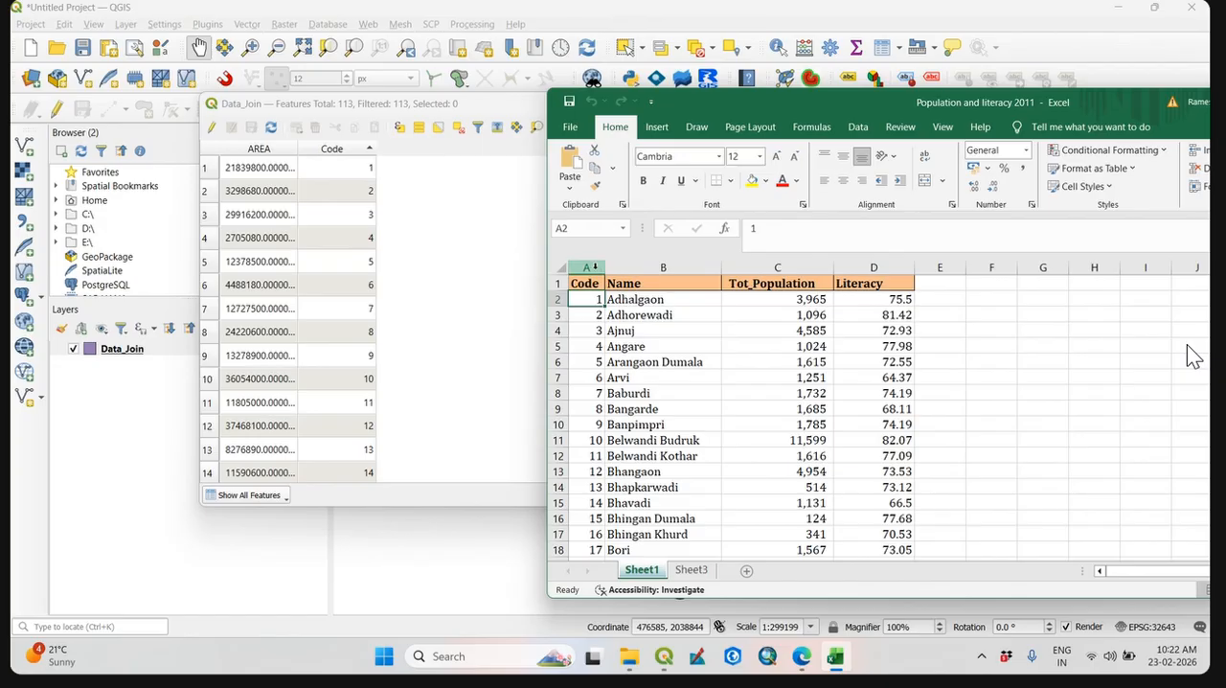
pyautogui.click(586, 269)
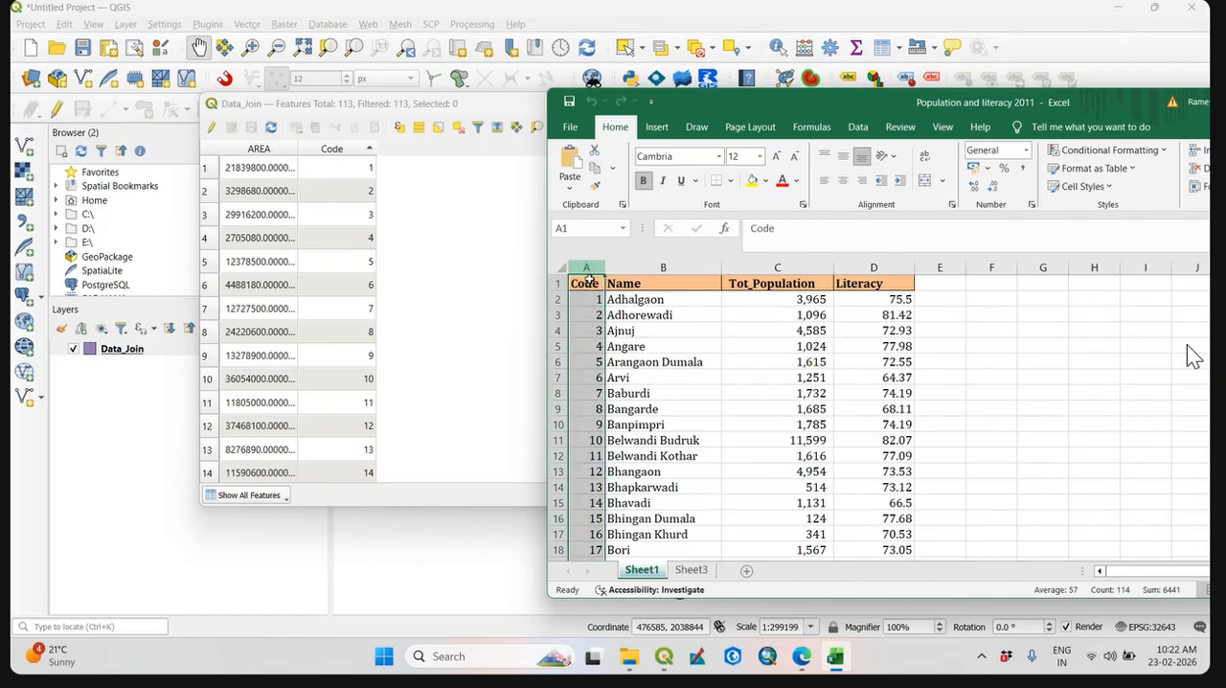
pyautogui.click(348, 159)
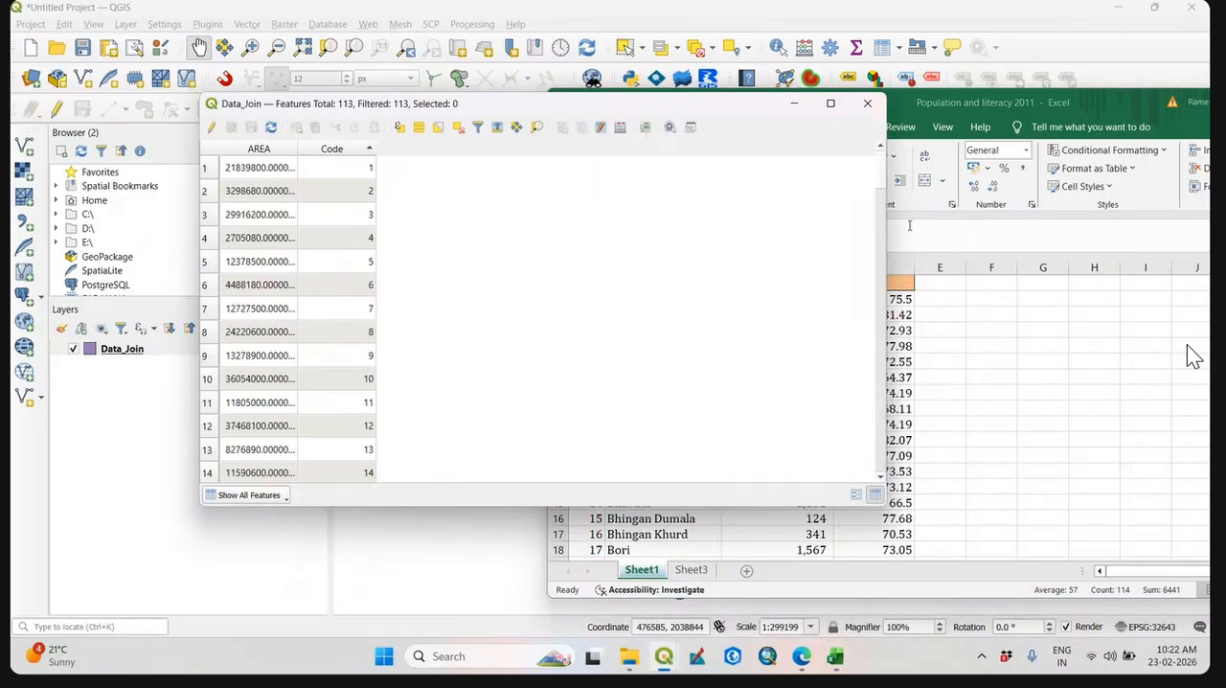
pyautogui.click(979, 119)
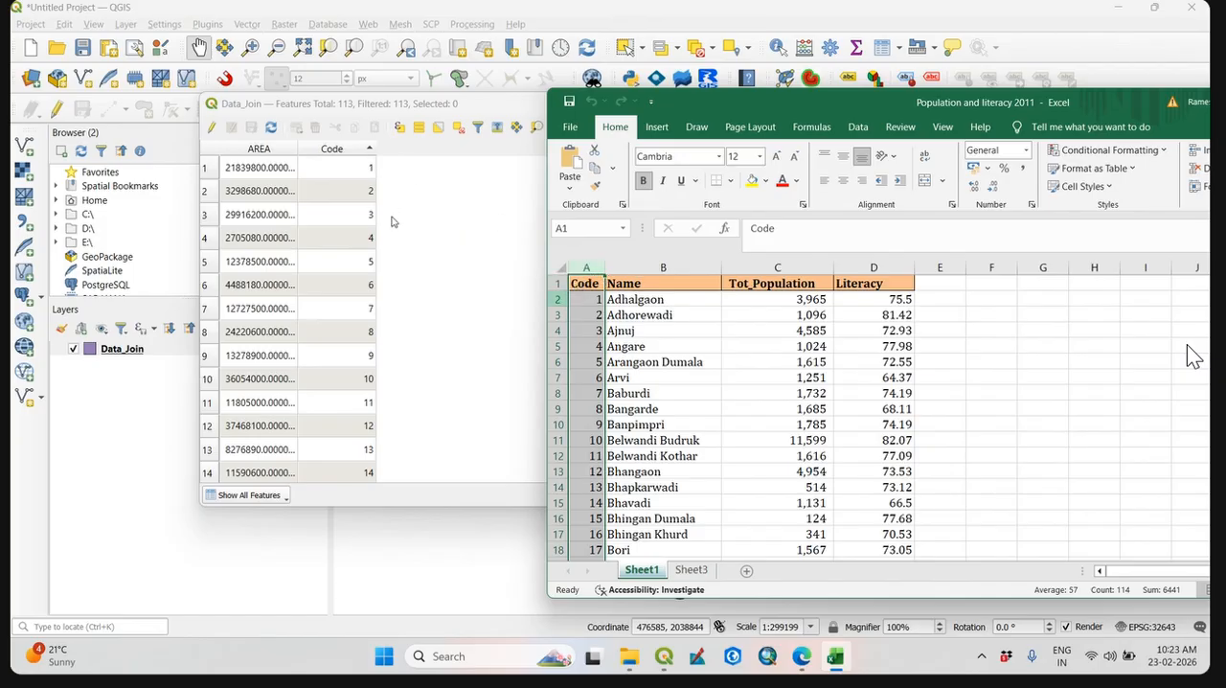
pyautogui.click(589, 303)
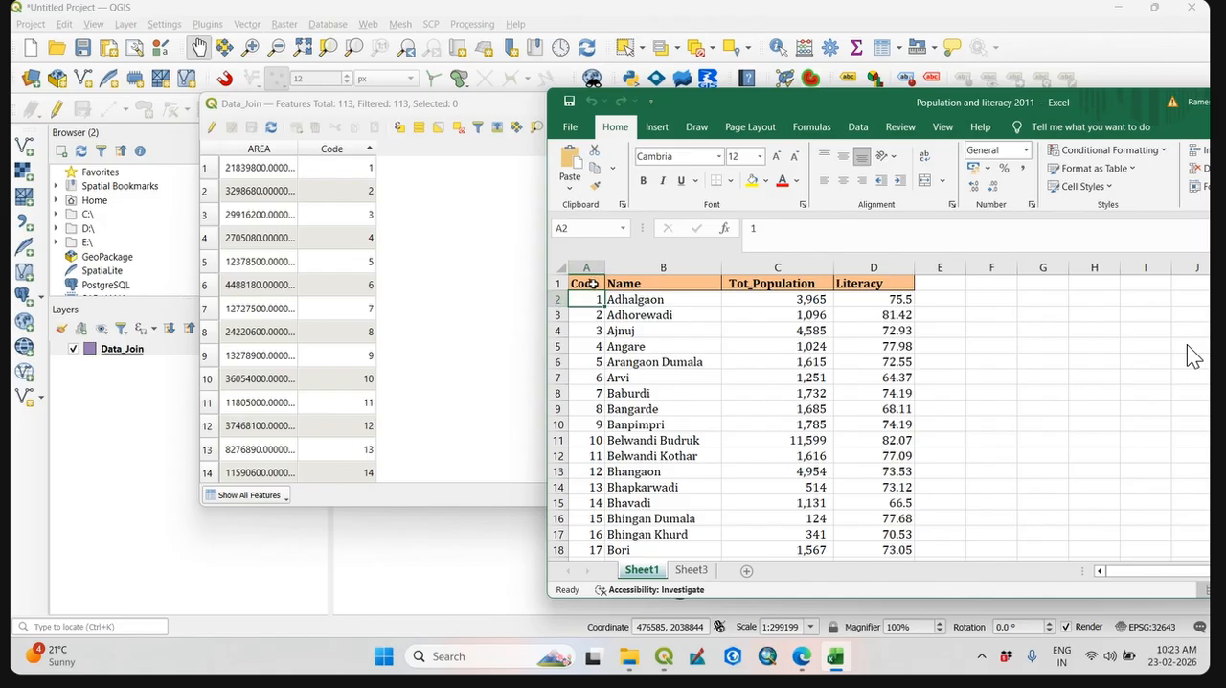
pyautogui.click(593, 283)
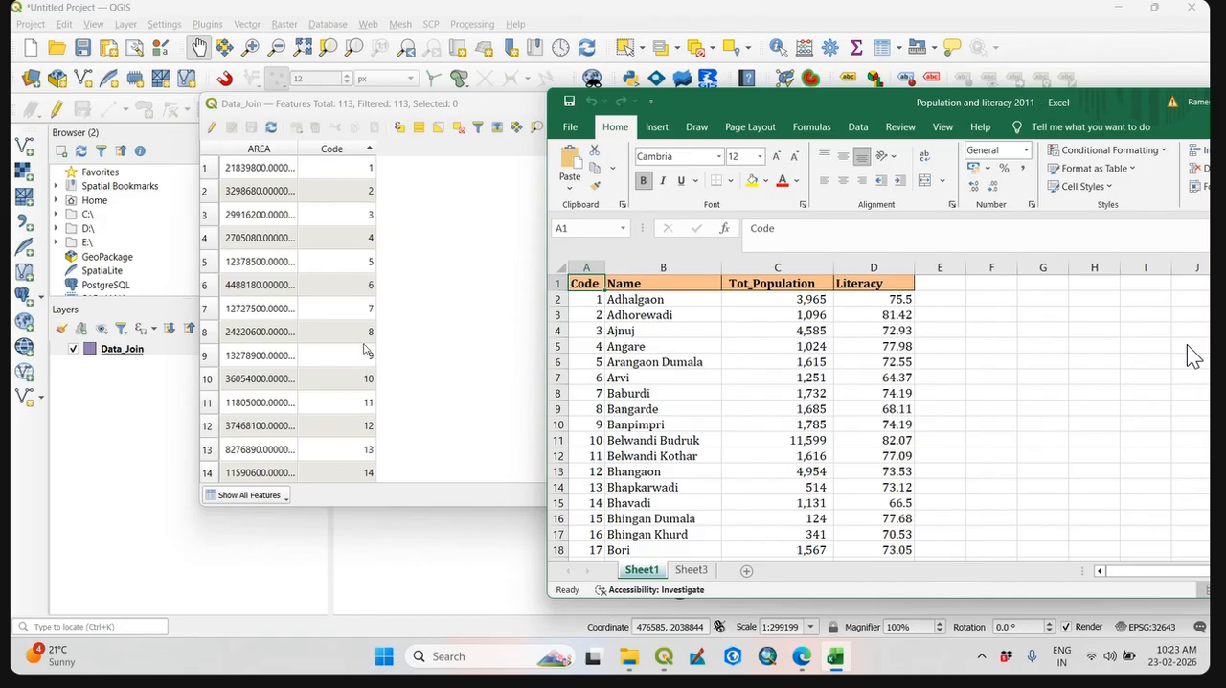
pyautogui.click(595, 299)
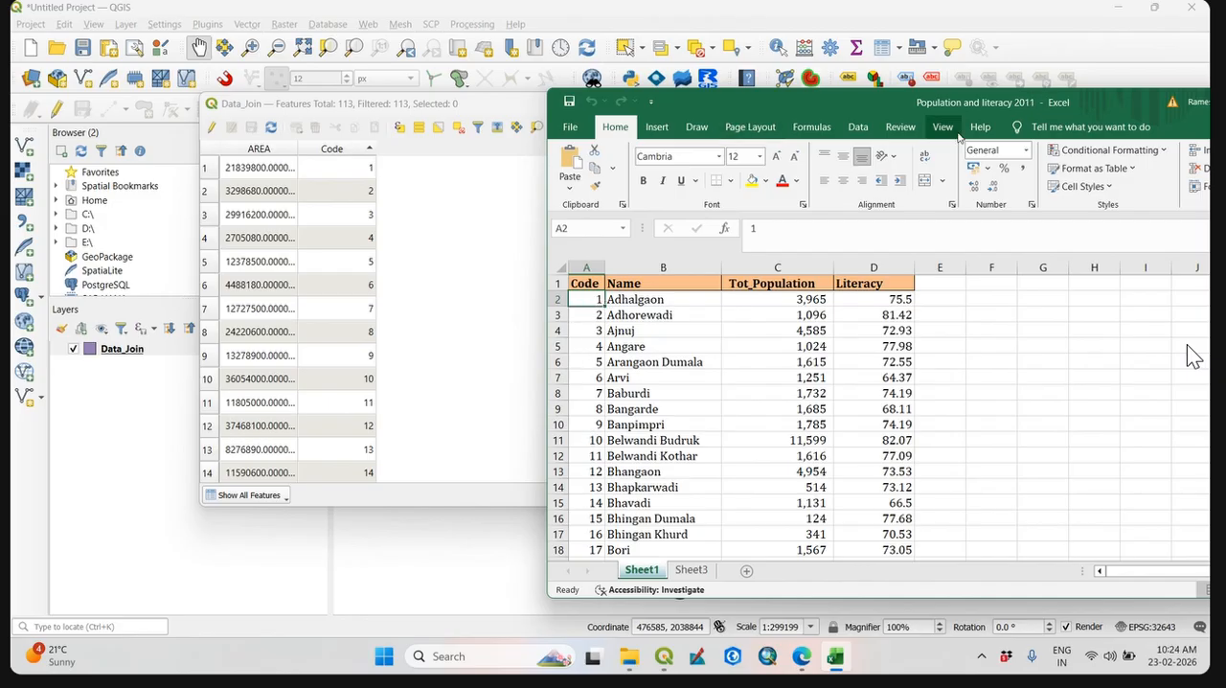
# Close the Data_Join attribute table and bring the workbook window fully into view over the QGIS map.
pyautogui.moveTo(983, 102); pyautogui.dragTo(1024, 248)
pyautogui.click(868, 102)
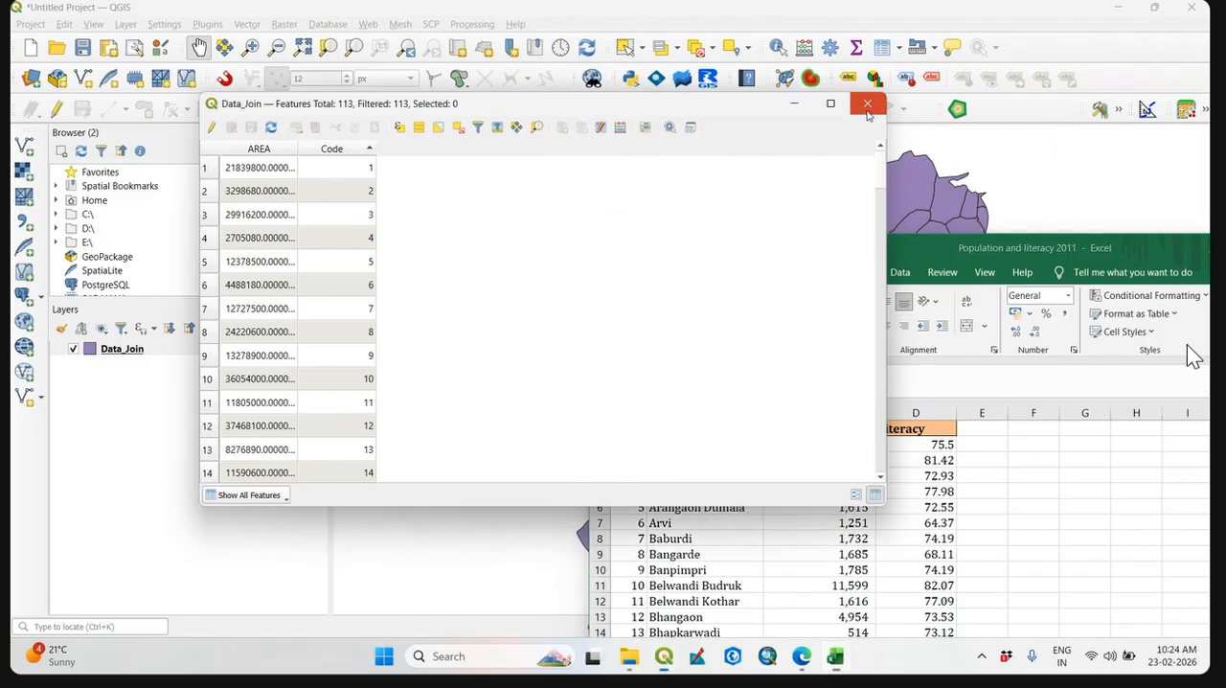
pyautogui.moveTo(926, 251); pyautogui.dragTo(628, 97)
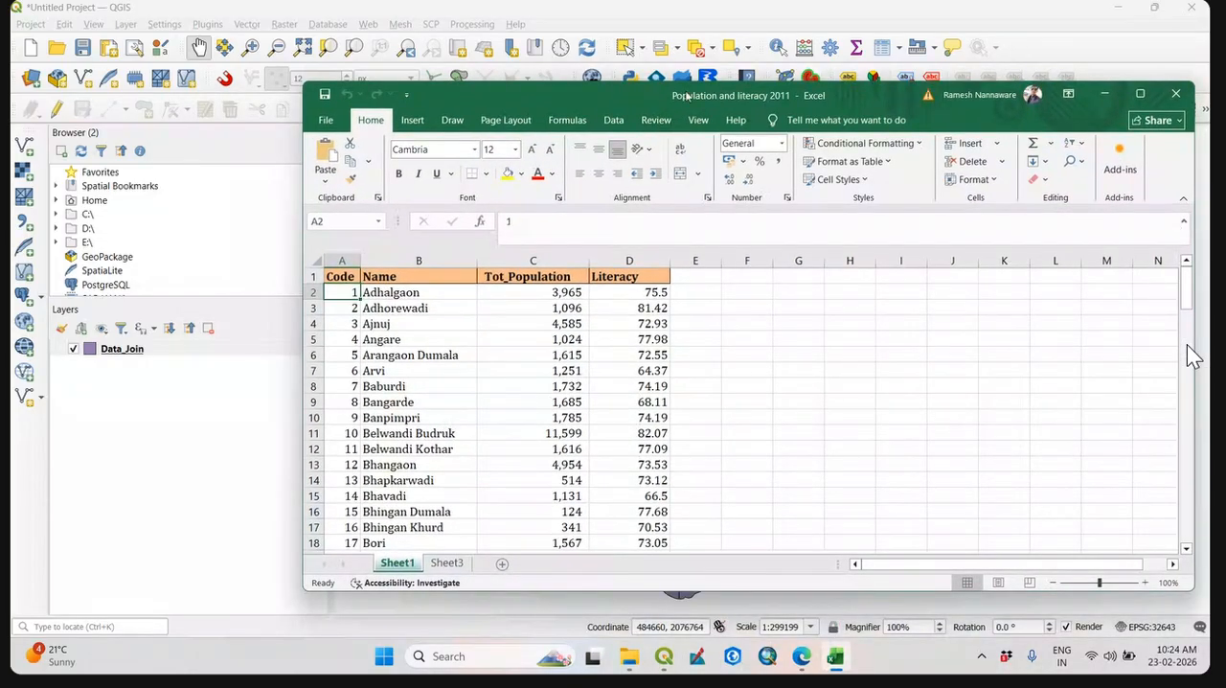
pyautogui.moveTo(873, 99); pyautogui.dragTo(790, 63)
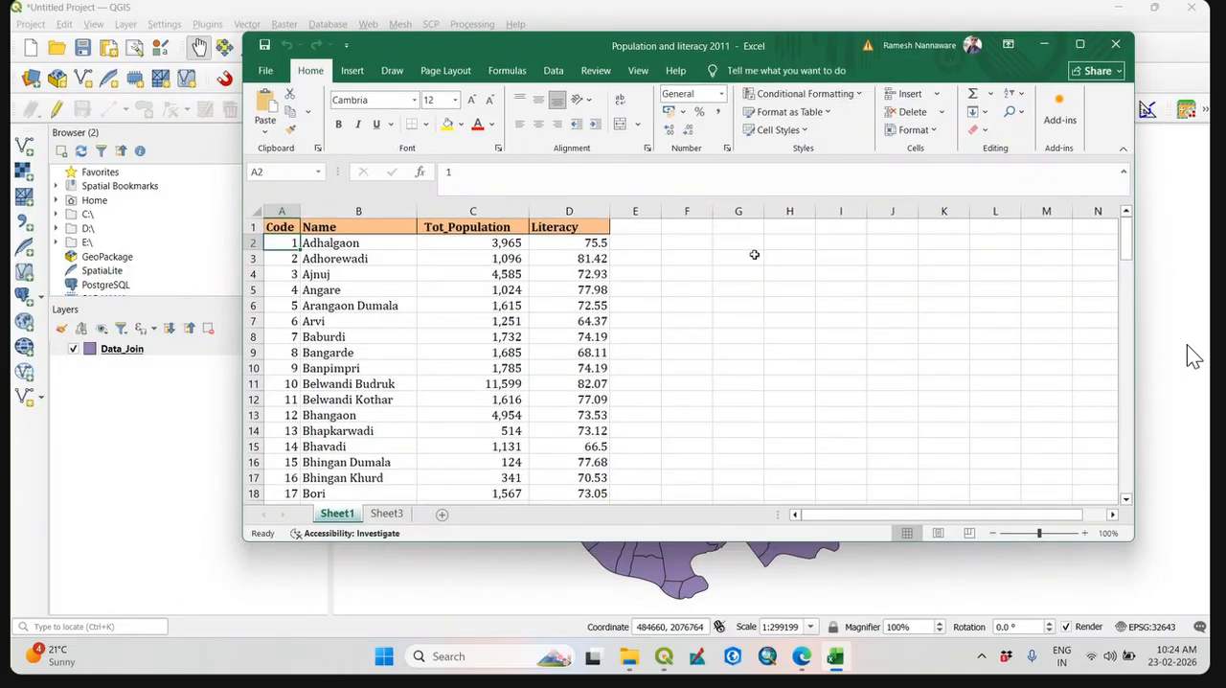
pyautogui.moveTo(828, 47); pyautogui.dragTo(817, 68)
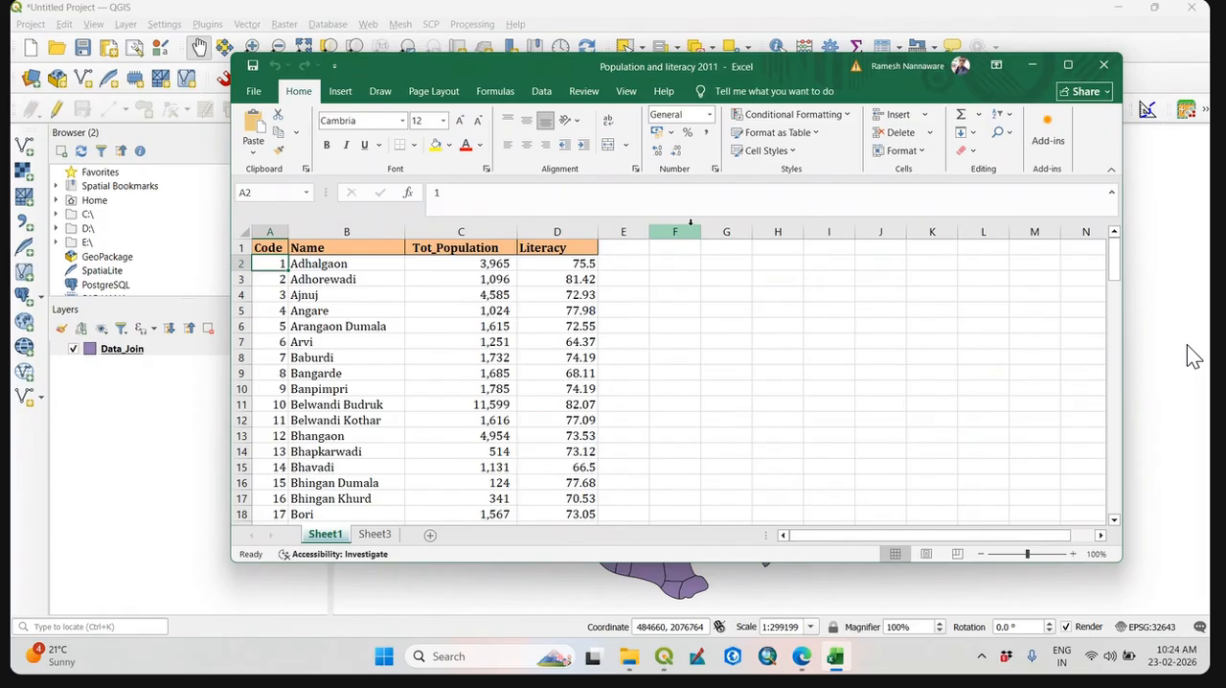
pyautogui.moveTo(483, 70); pyautogui.dragTo(490, 65)
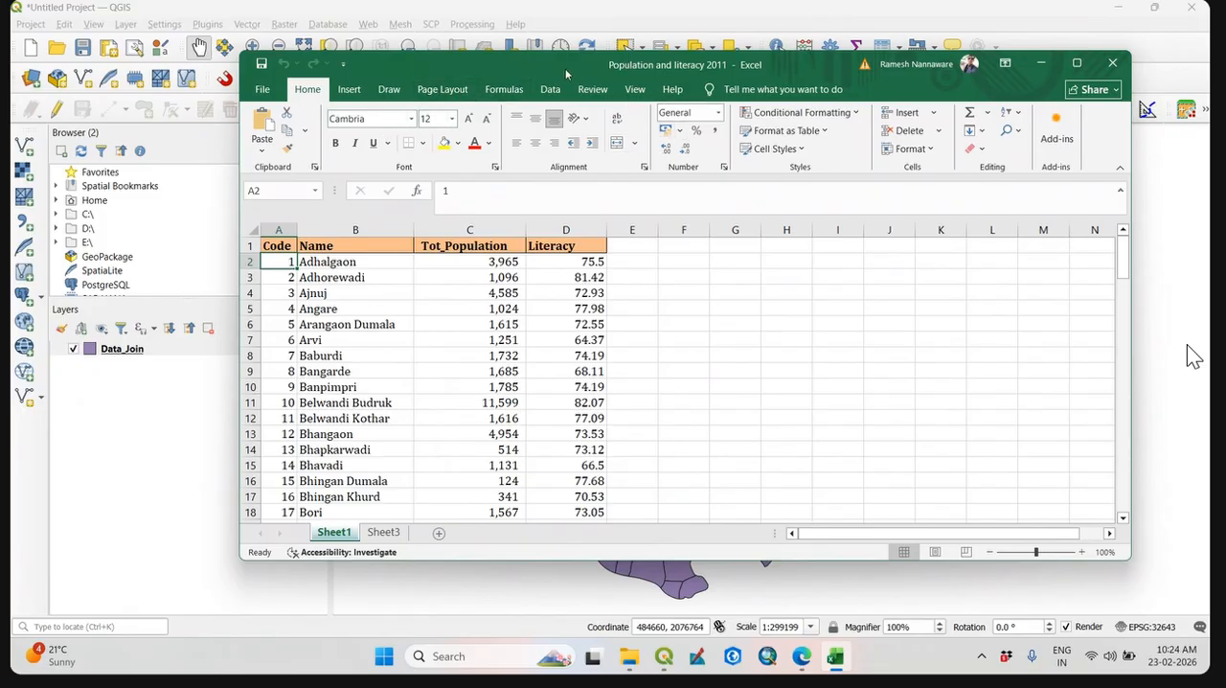
pyautogui.moveTo(566, 68); pyautogui.dragTo(514, 73)
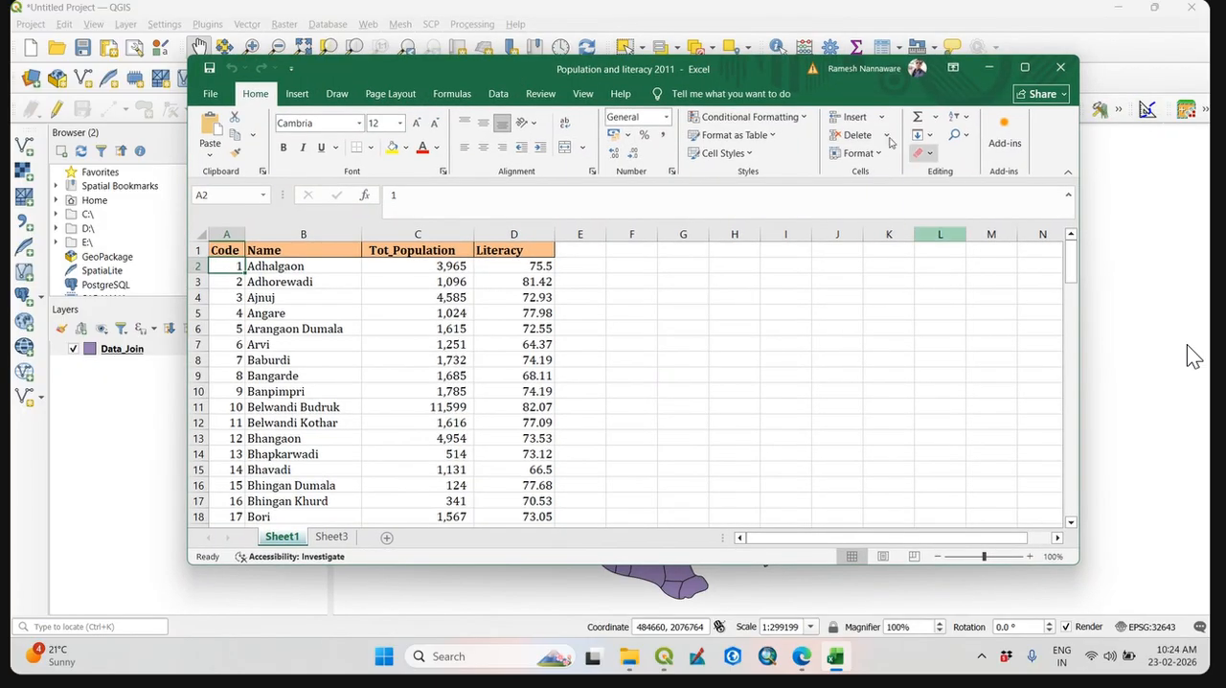
# Start saving a copy of the Population and literacy 2011 workbook and browse for its destination folder.
pyautogui.click(223, 96)
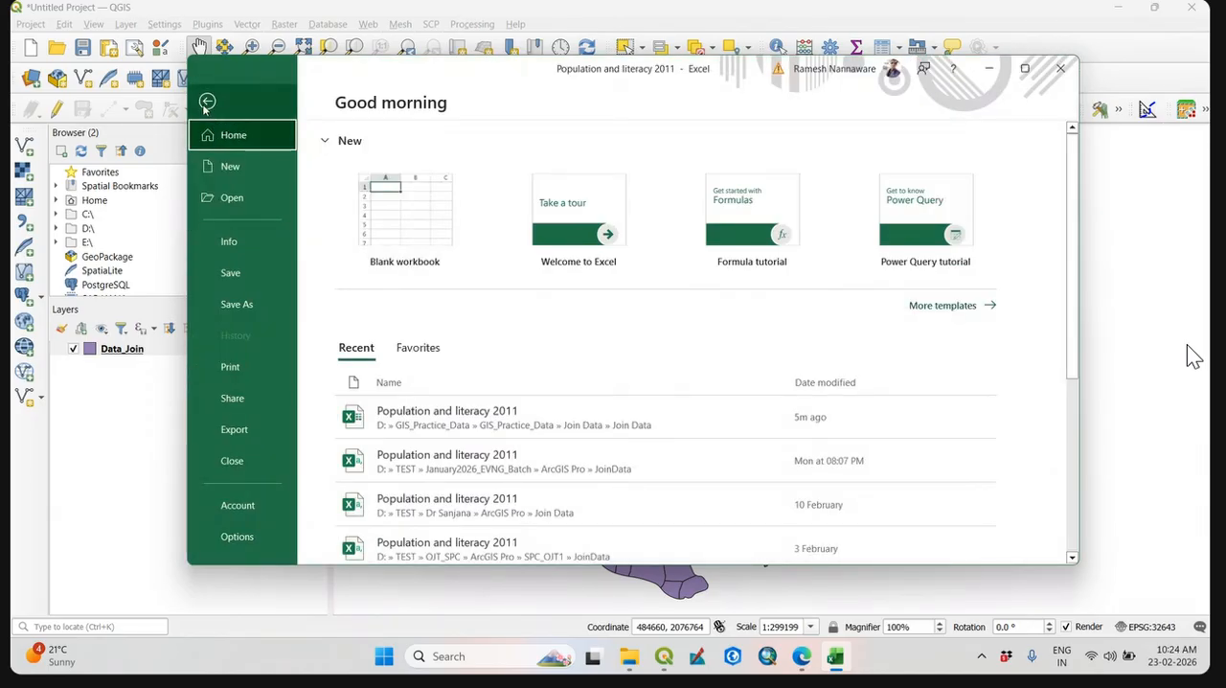
pyautogui.click(206, 102)
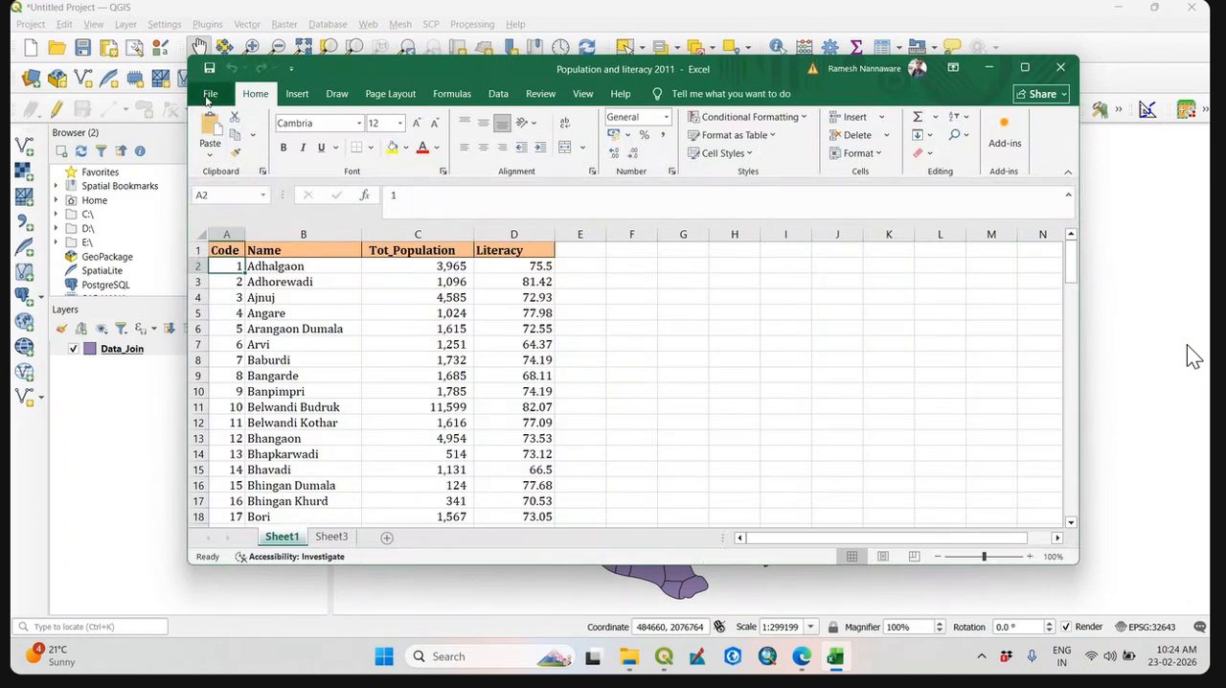
pyautogui.click(207, 96)
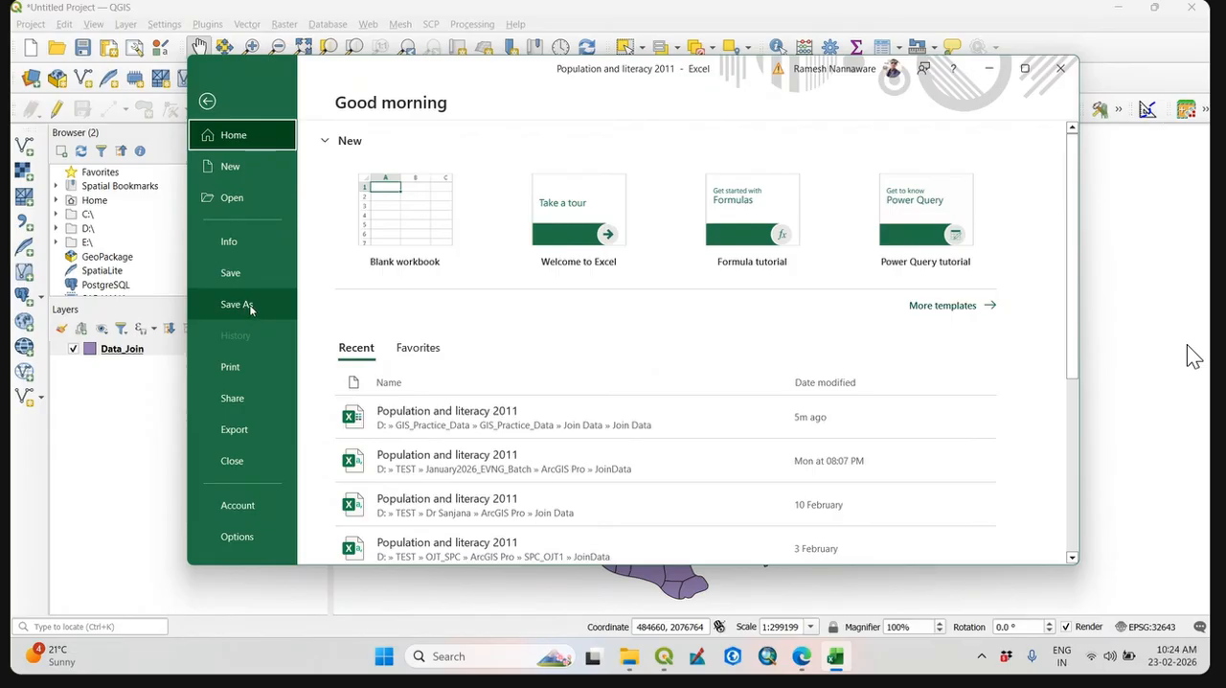
pyautogui.click(247, 305)
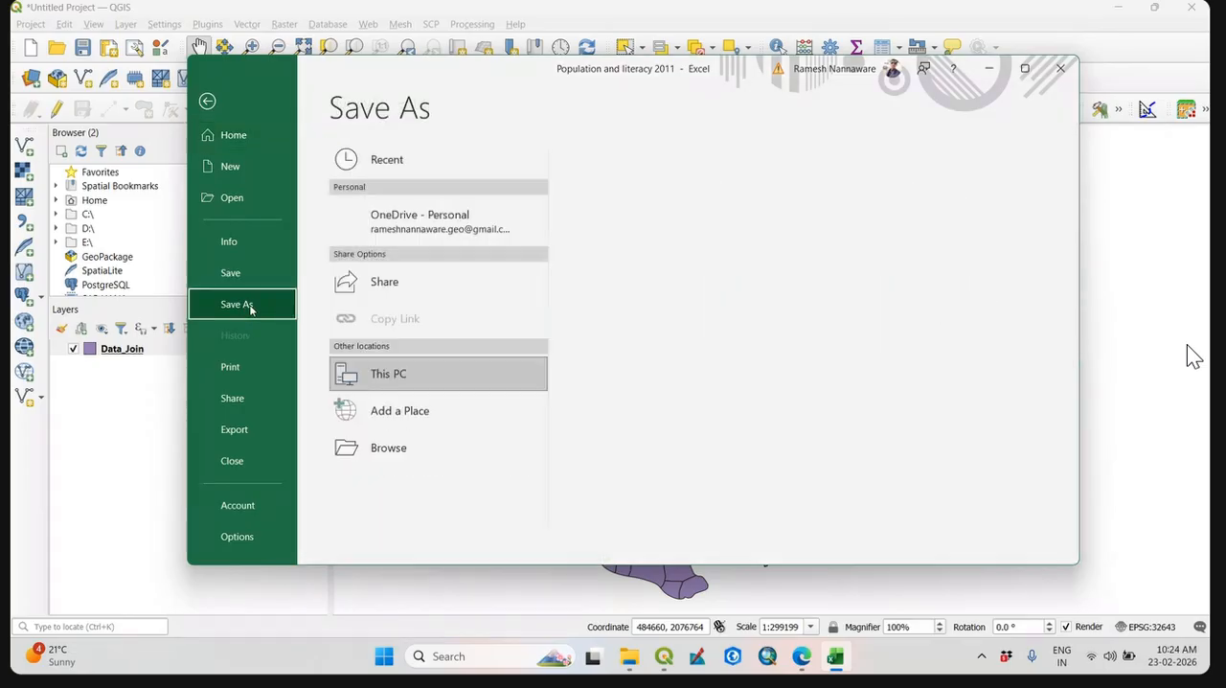
pyautogui.click(411, 460)
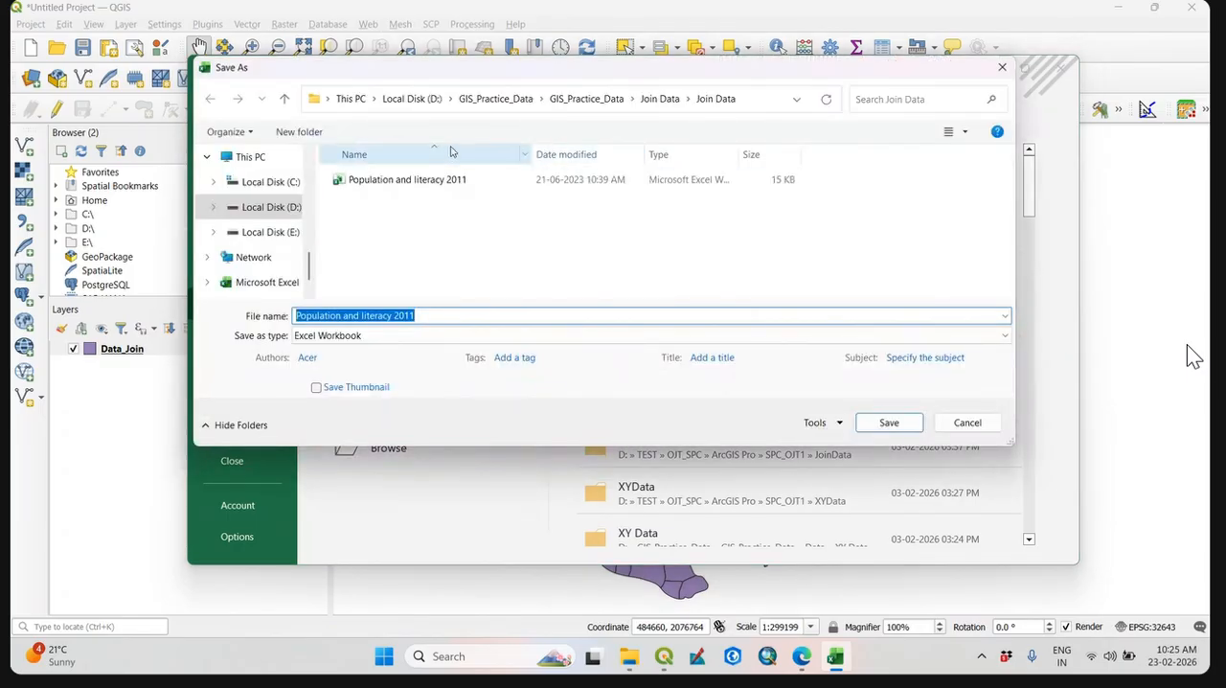
# Set the save location to the SINNAR_Workshop_QGIS folder inside TEST on Local Disk (D:).
pyautogui.click(411, 98)
pyautogui.scroll(-5, 449, 250)
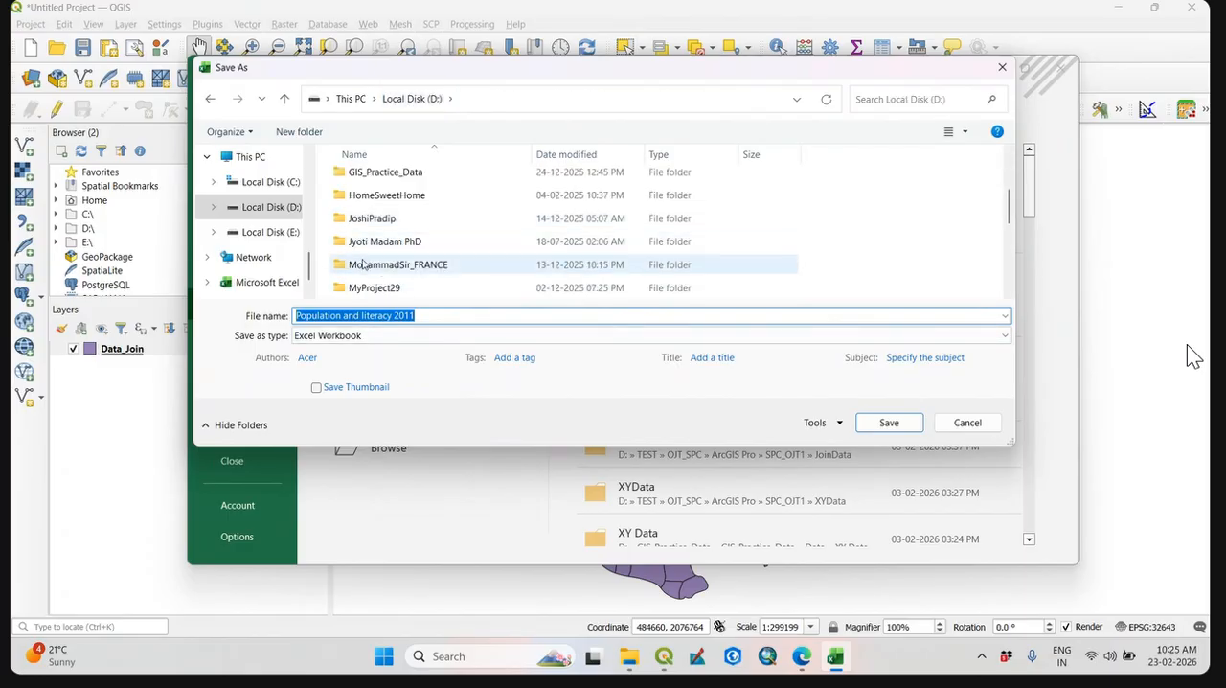
pyautogui.doubleClick(392, 264)
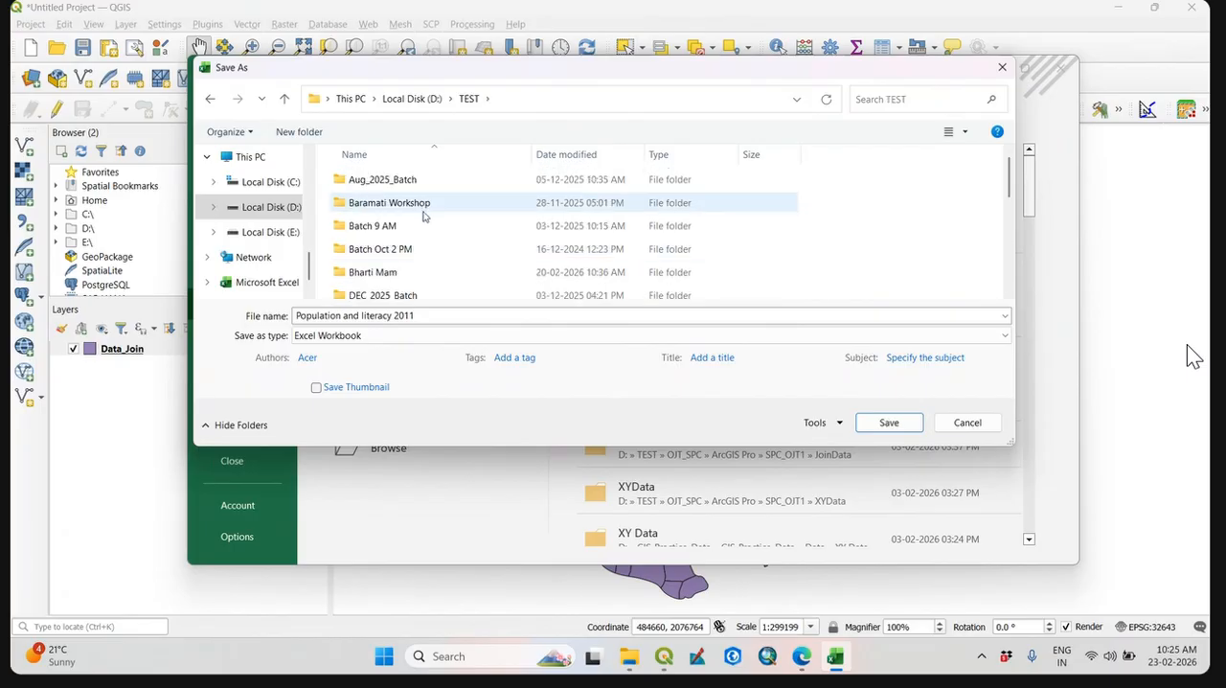
pyautogui.scroll(-3, 436, 225)
pyautogui.scroll(-2, 425, 270)
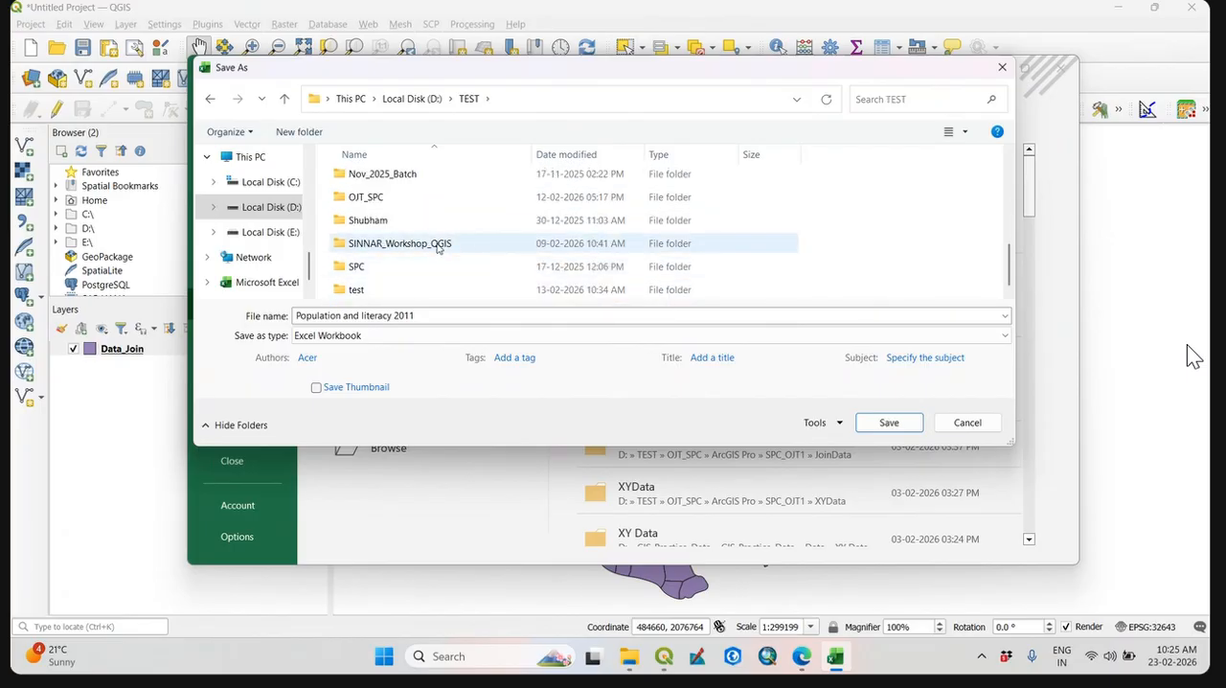
pyautogui.click(405, 246)
pyautogui.doubleClick(397, 247)
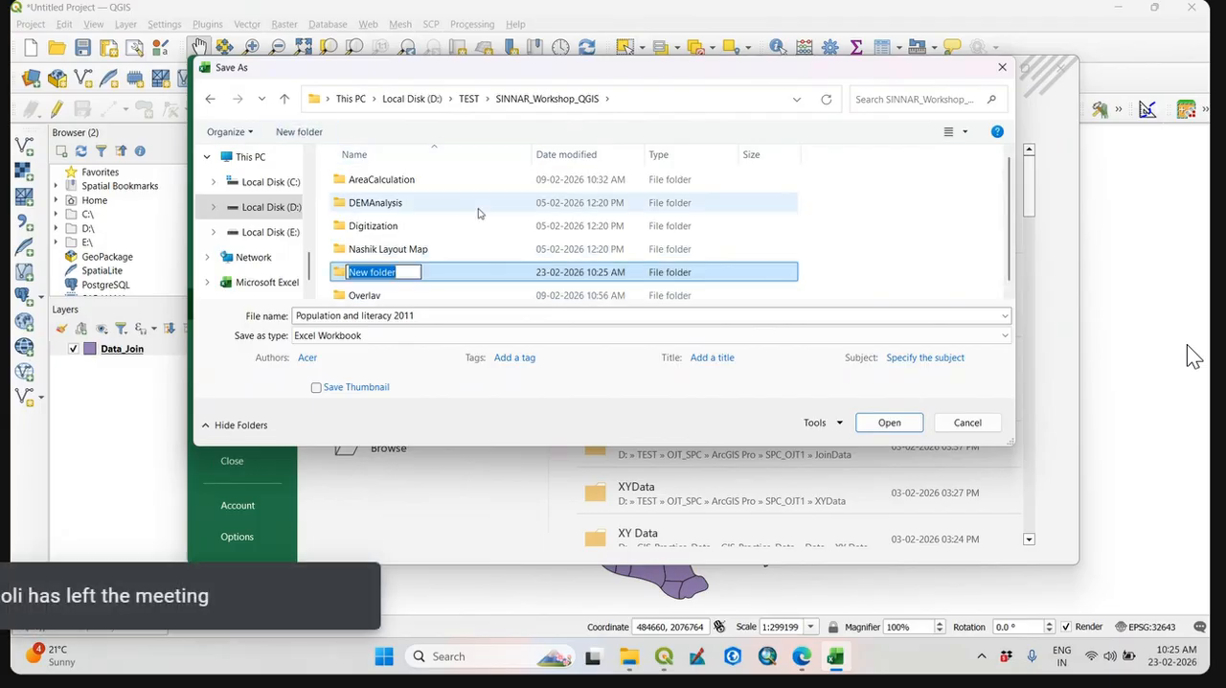
# Name the new folder in SINNAR_Workshop_QGIS JoinData and open it as the save destination.
pyautogui.write('jOIN')
pyautogui.press('BackSpace')
pyautogui.press('BackSpace')
pyautogui.press('BackSpace')
pyautogui.press('BackSpace')
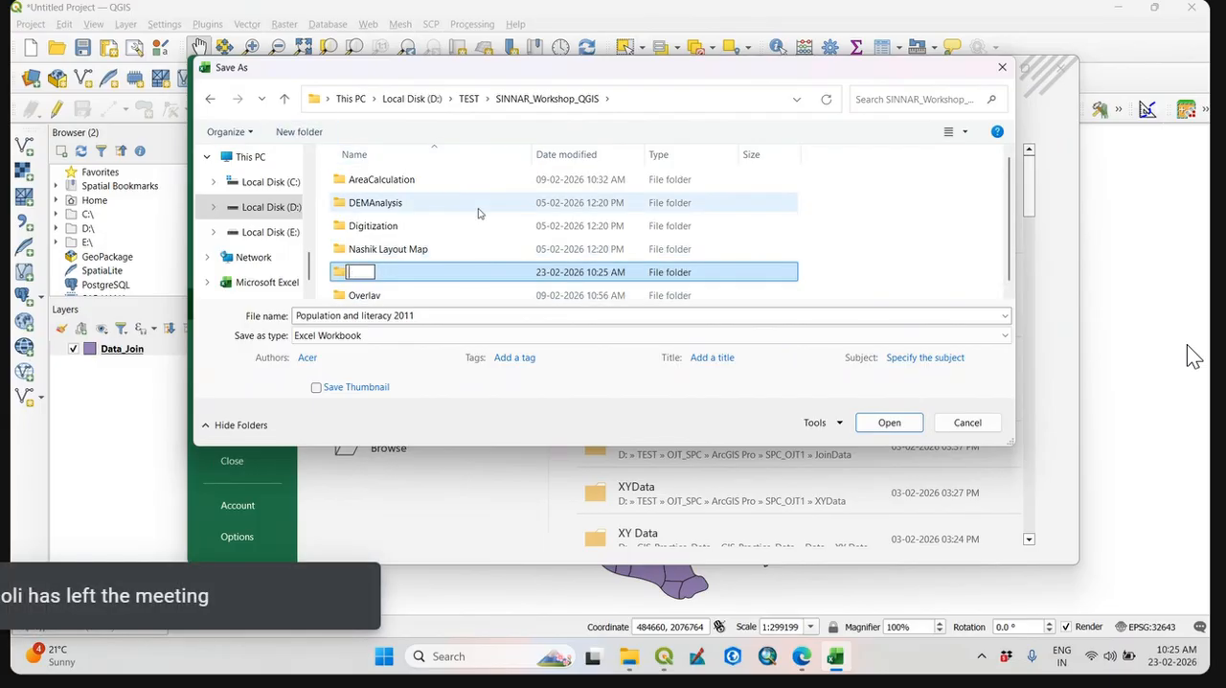
pyautogui.write('JoinData')
pyautogui.press('Return')
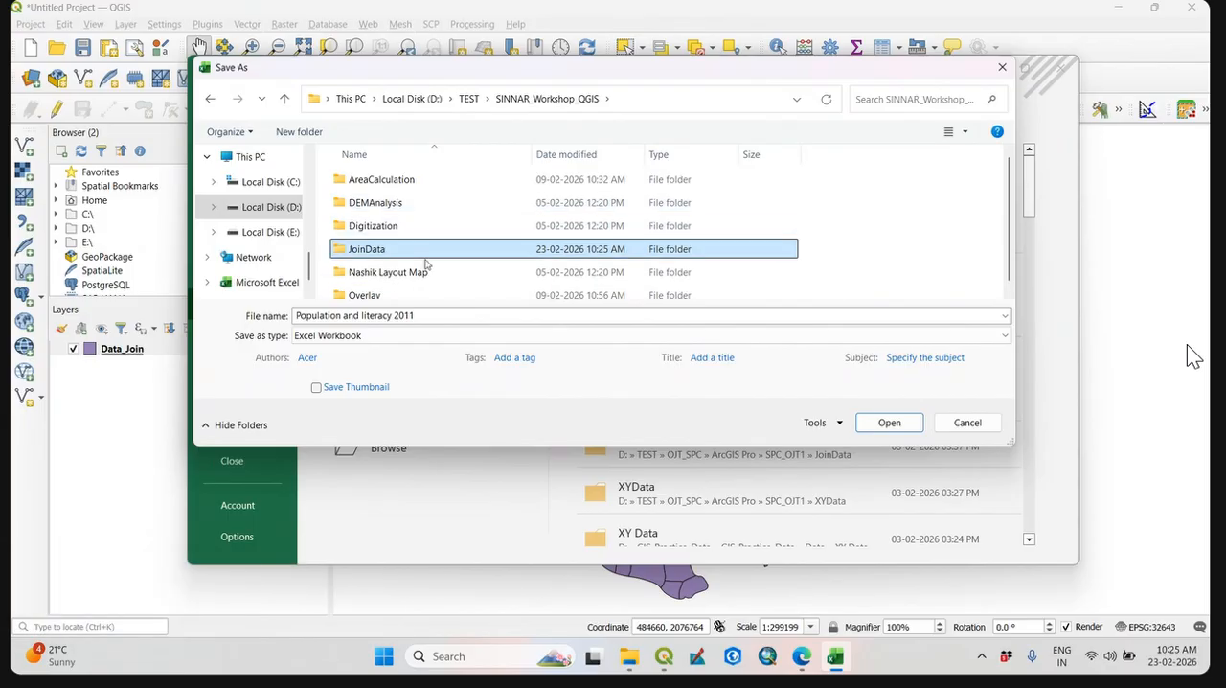
pyautogui.press('Return')
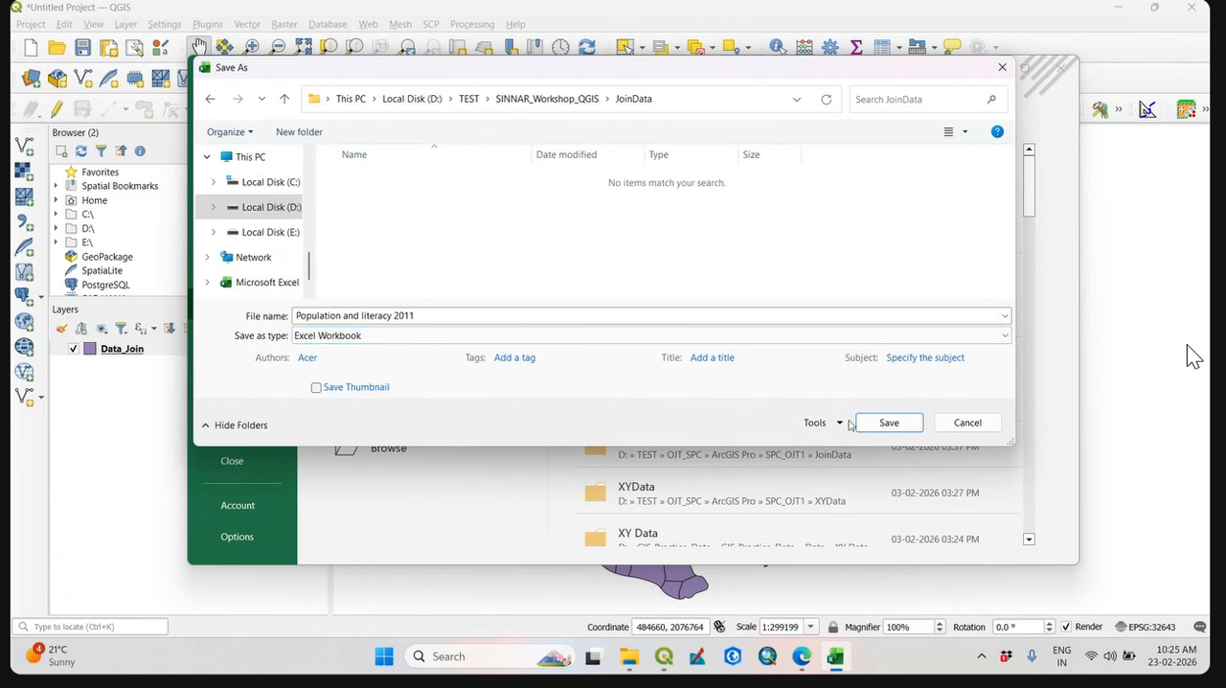
# Set the save format to CSV (Comma delimited), keeping the file name Population and literacy 2011.
pyautogui.click(341, 338)
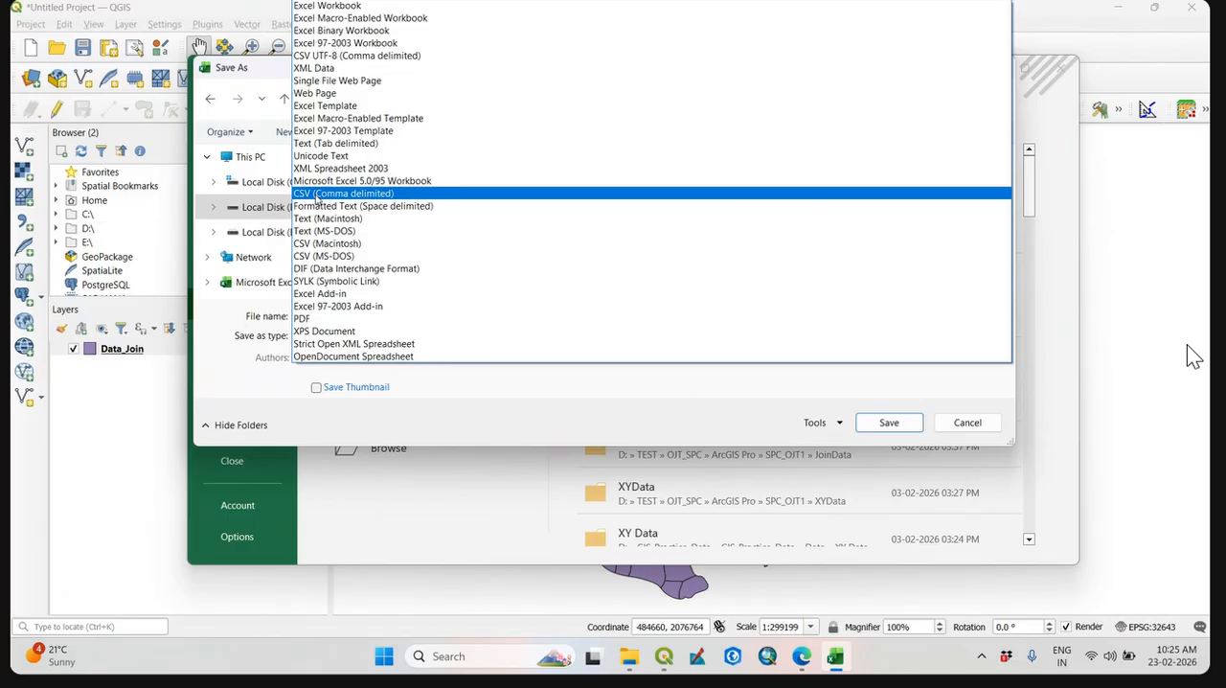
pyautogui.click(316, 195)
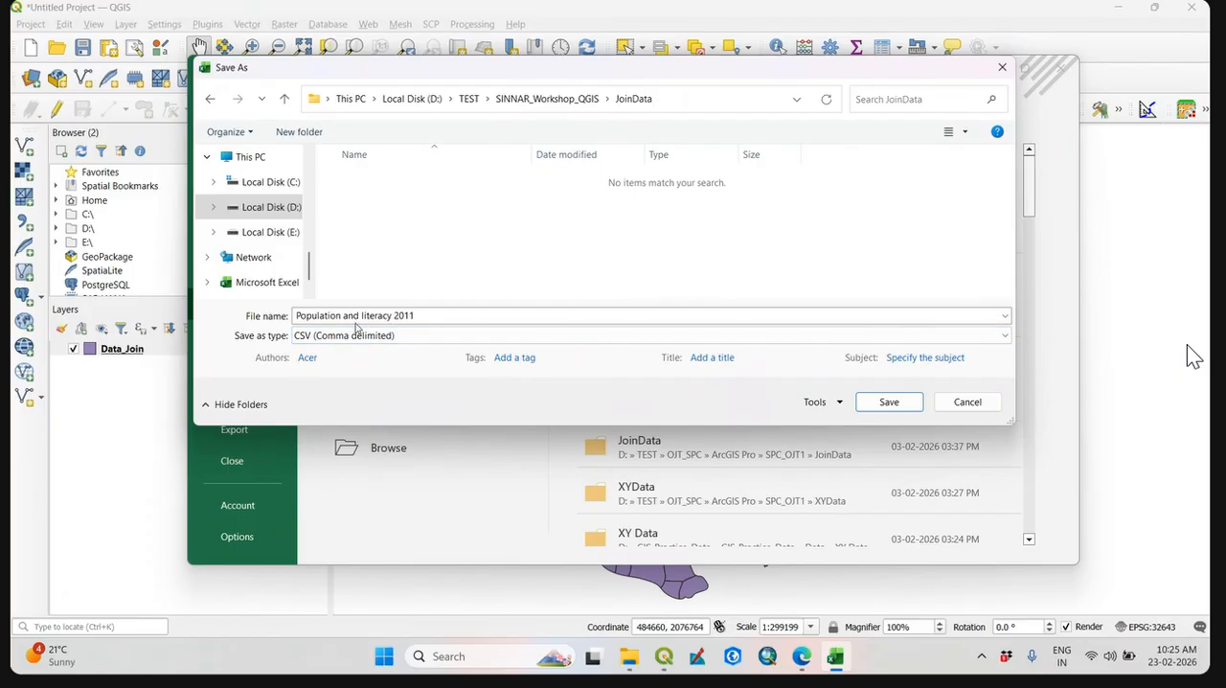
pyautogui.click(418, 315)
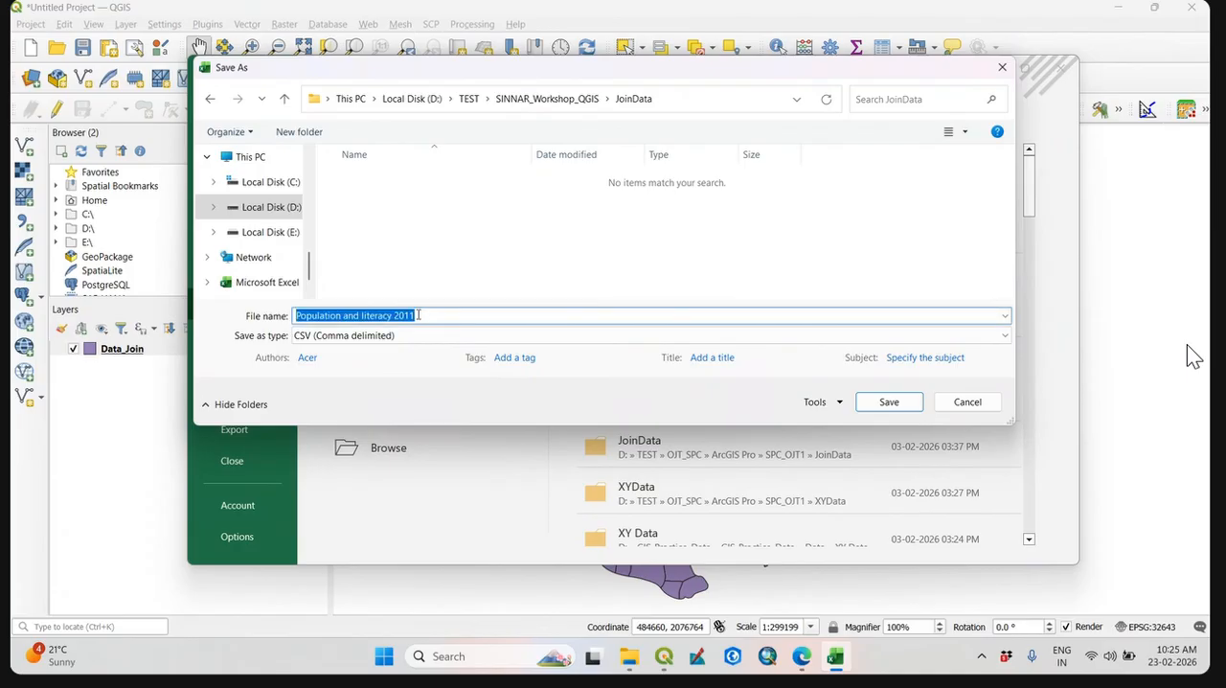
pyautogui.click(419, 316)
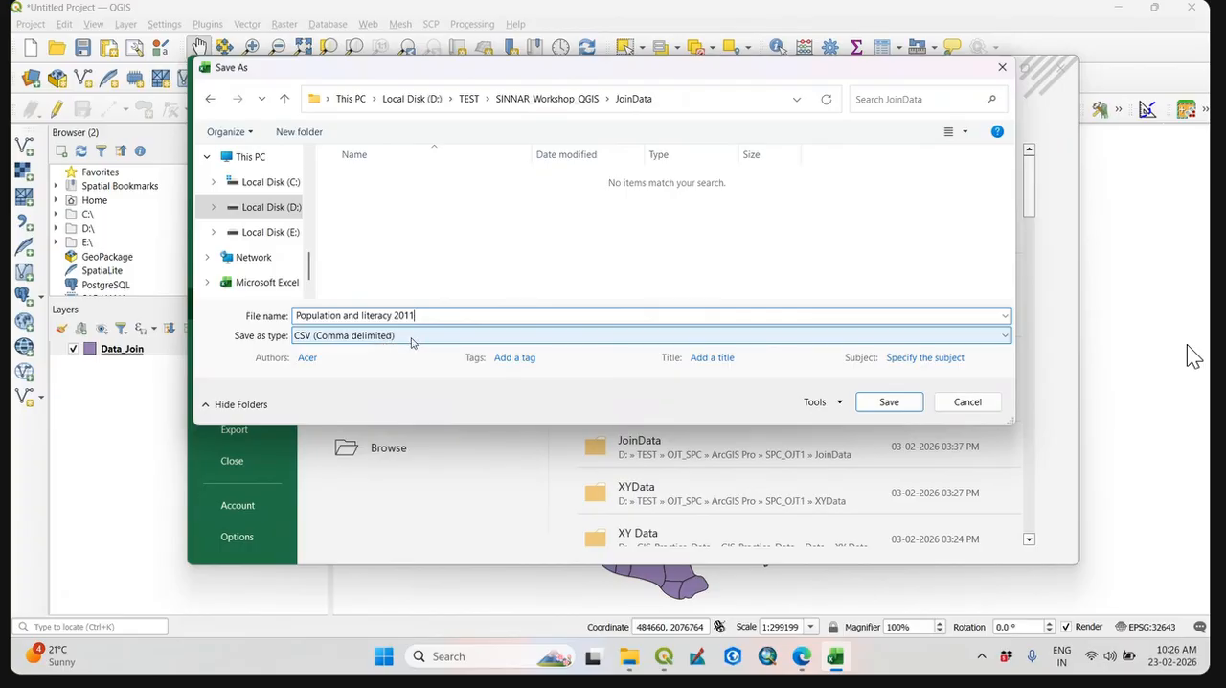
pyautogui.click(384, 344)
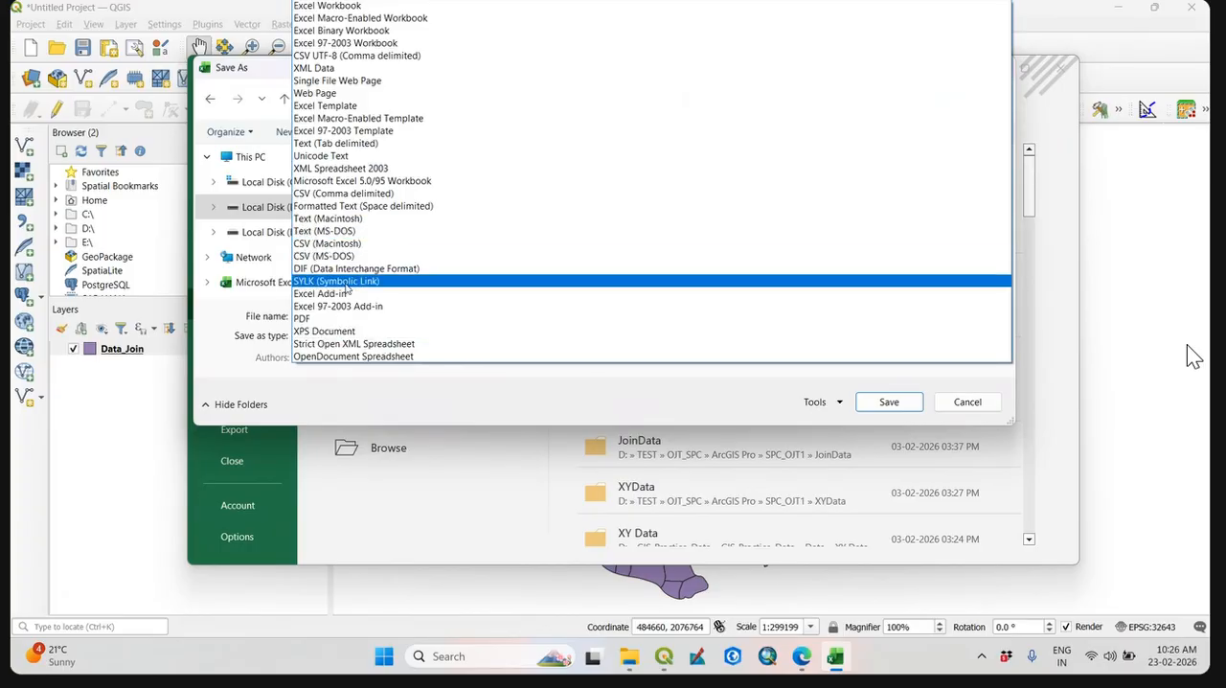
pyautogui.click(358, 194)
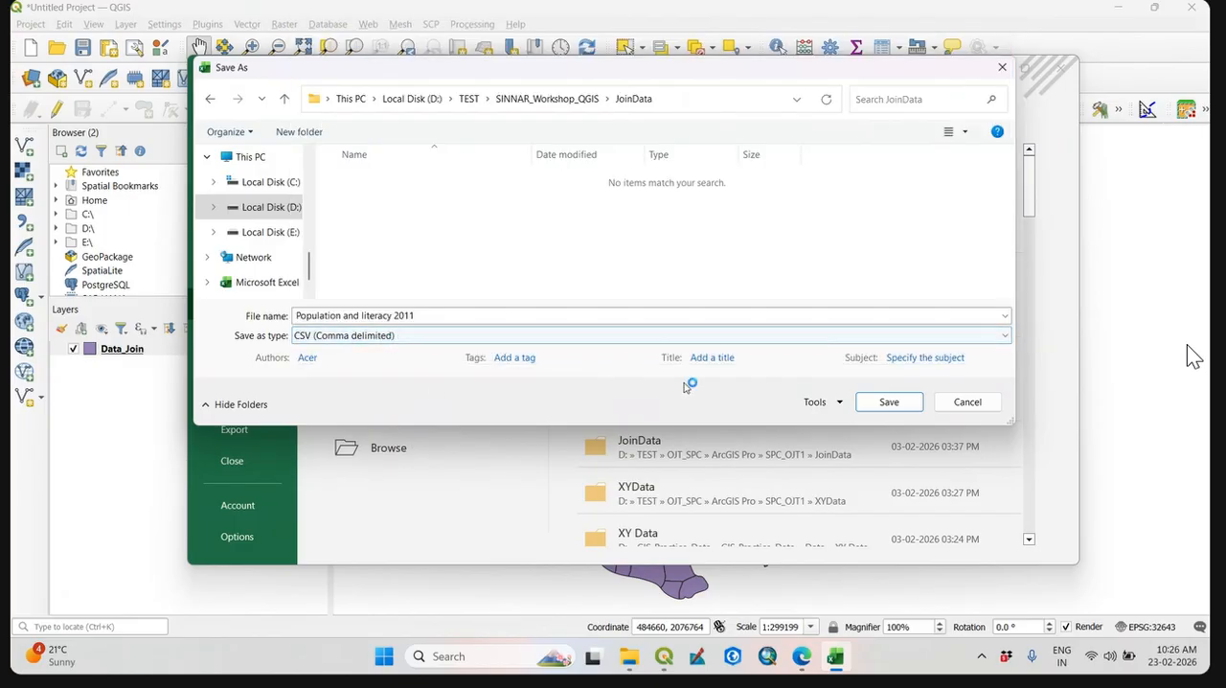
# Save only the active sheet as the CSV file and close the workbook to return to QGIS.
pyautogui.click(890, 404)
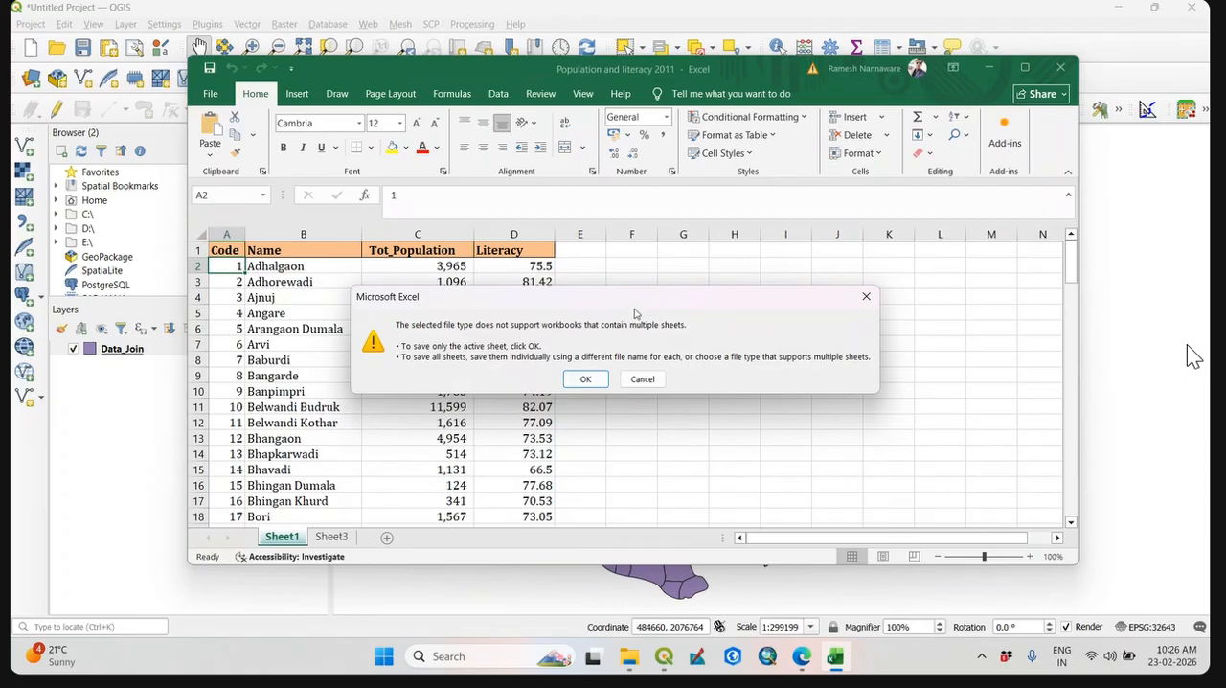
pyautogui.moveTo(642, 299); pyautogui.dragTo(663, 290)
pyautogui.click(607, 369)
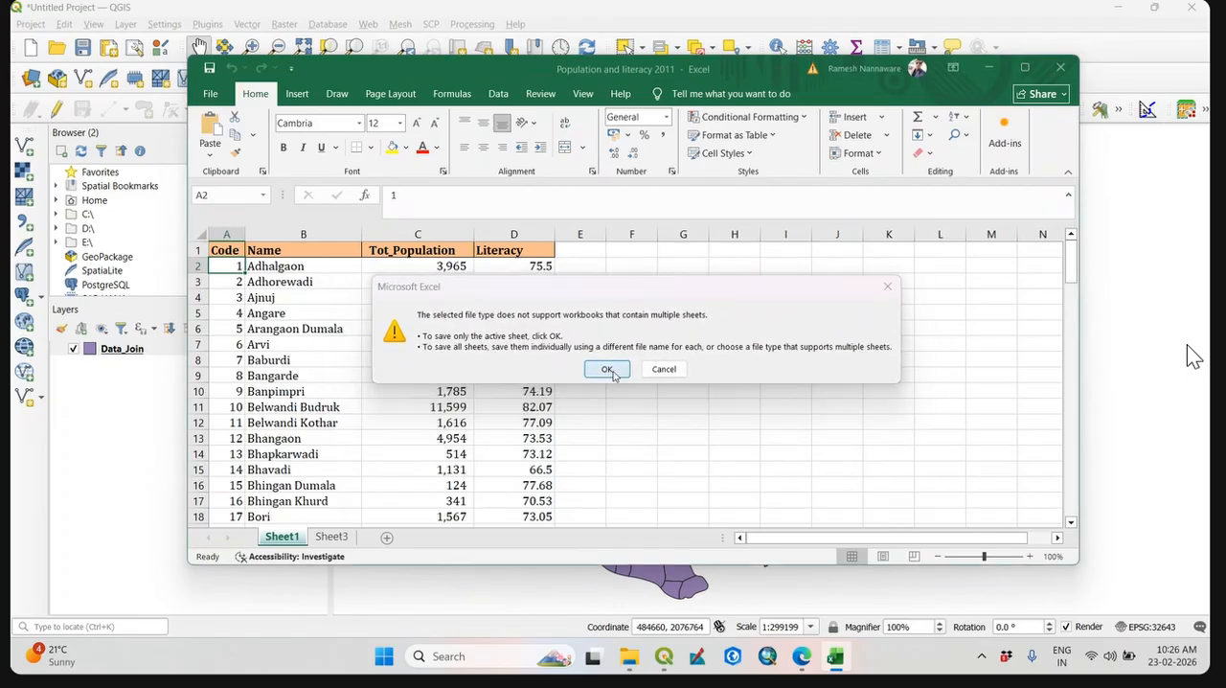
pyautogui.click(1062, 69)
pyautogui.moveTo(774, 411); pyautogui.dragTo(703, 430)
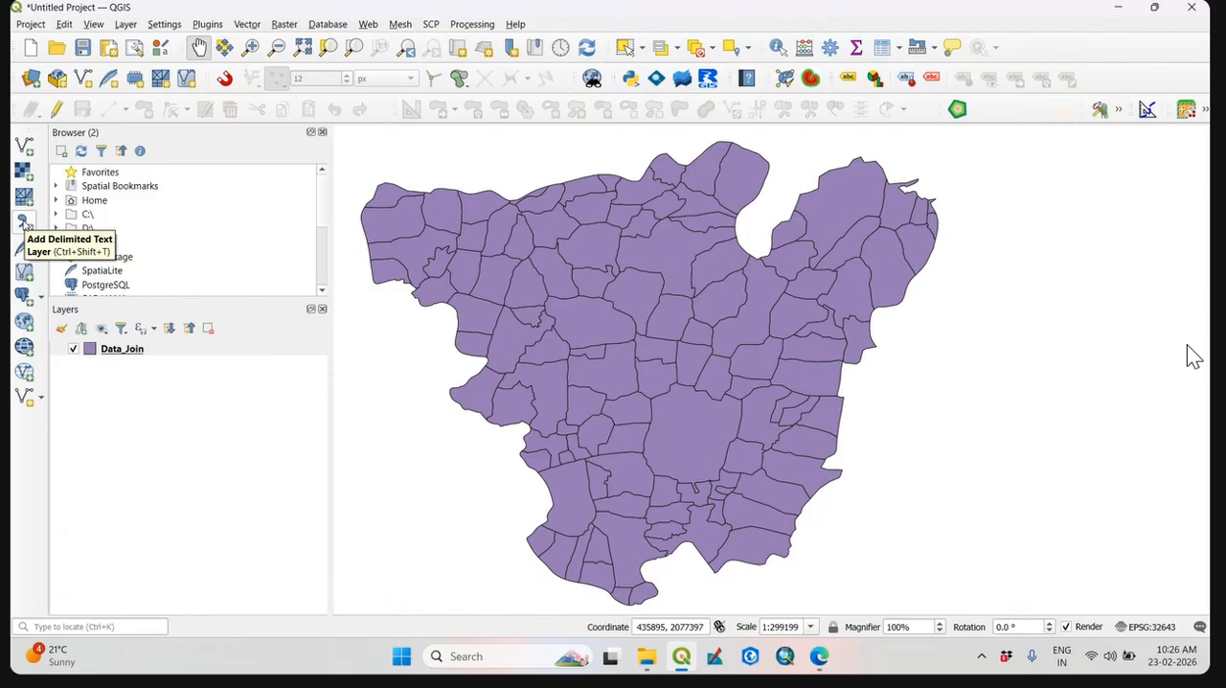
pyautogui.click(126, 24)
pyautogui.moveTo(204, 87)
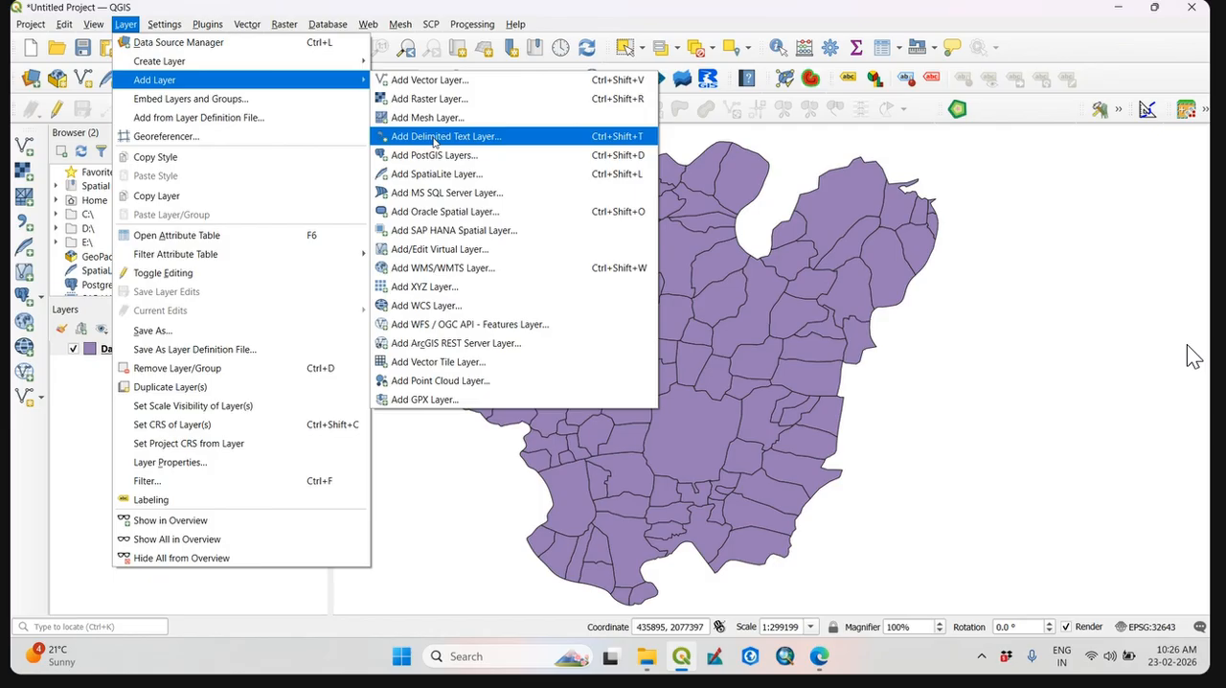
pyautogui.click(35, 422)
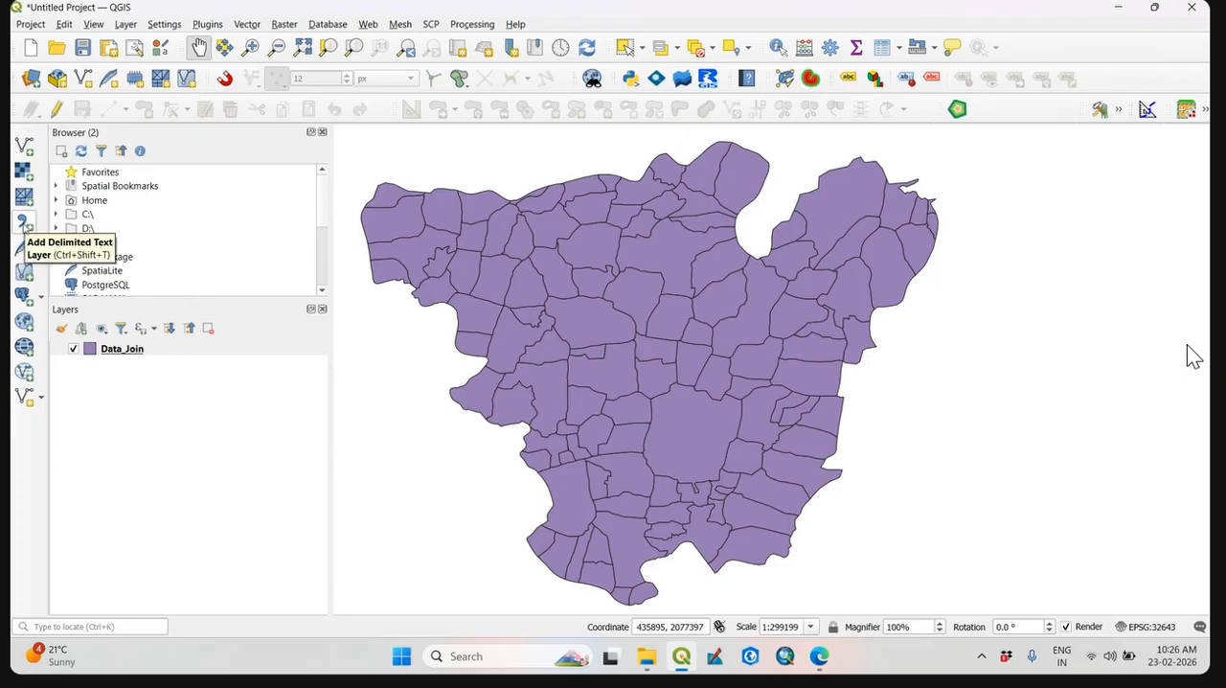
# Start adding a delimited text layer and choose Population and literacy 2011.csv from D:\TEST\SINNAR_Workshop_QGIS\JoinData as its source file.
pyautogui.click(24, 222)
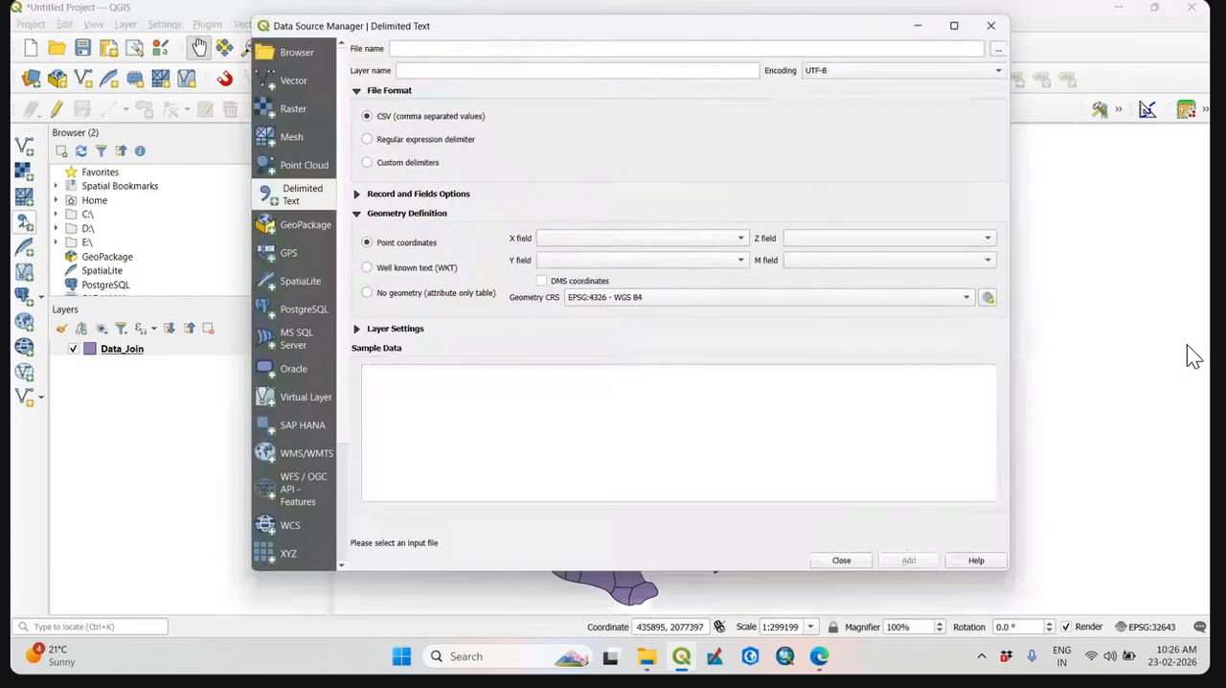
pyautogui.click(999, 52)
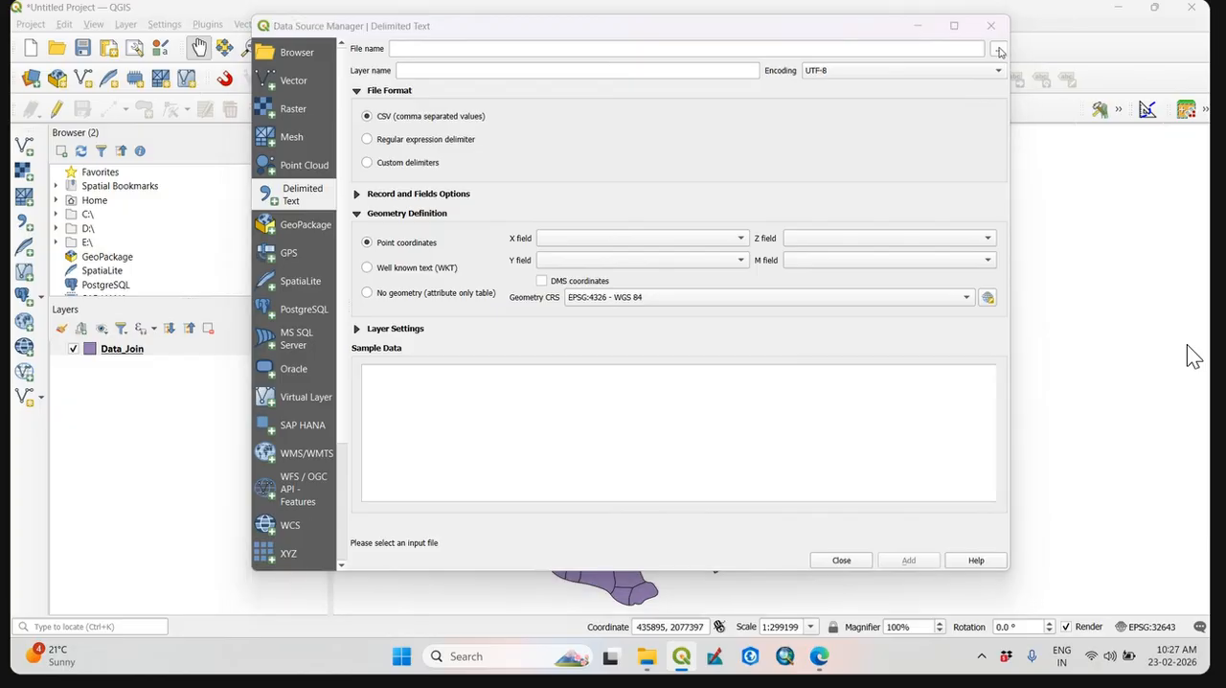
pyautogui.click(470, 69)
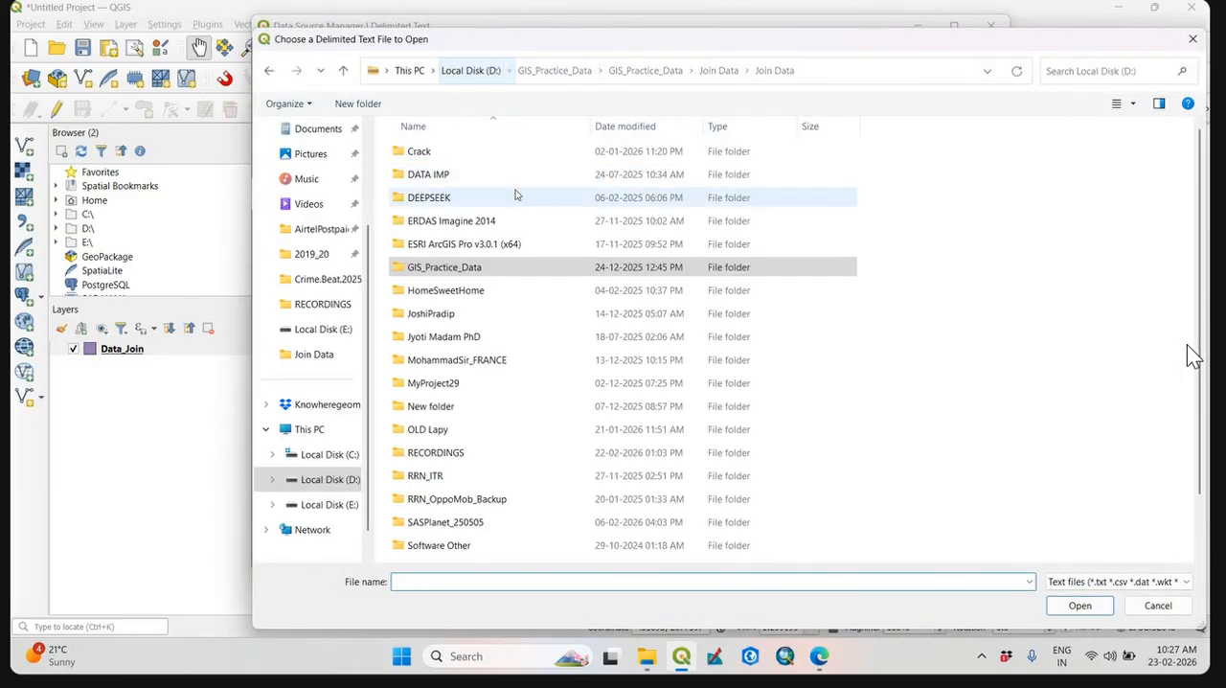
pyautogui.scroll(-1, 516, 195)
pyautogui.doubleClick(419, 506)
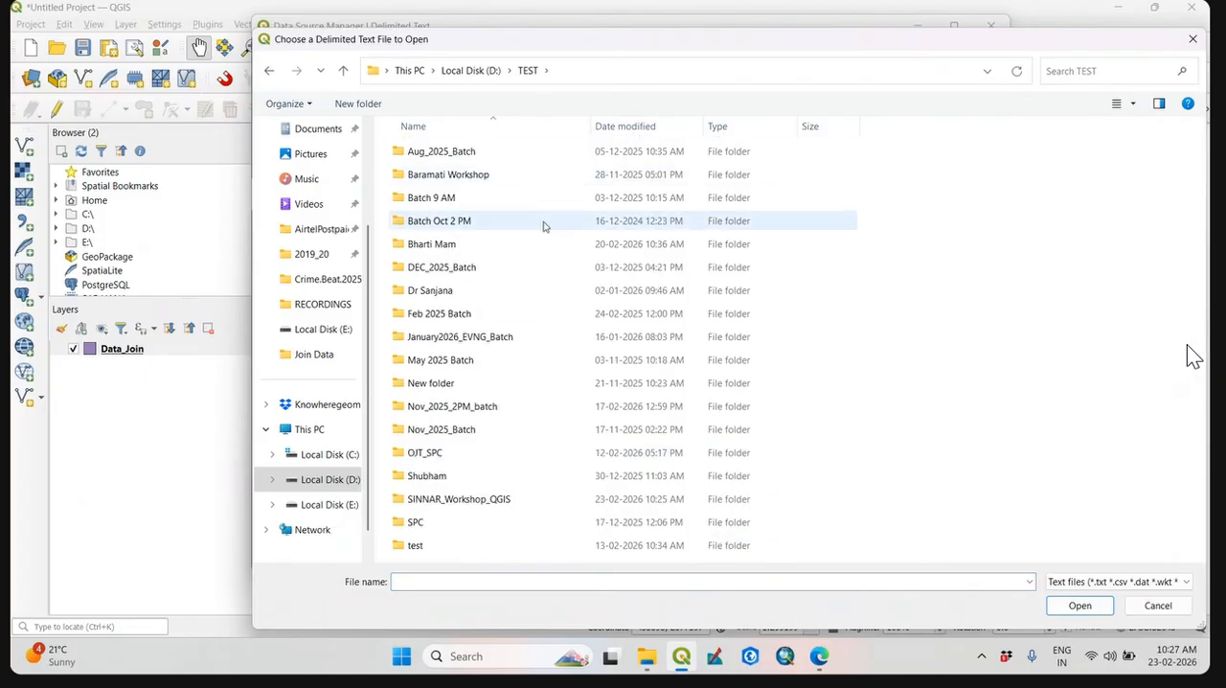
pyautogui.click(447, 504)
pyautogui.click(447, 505)
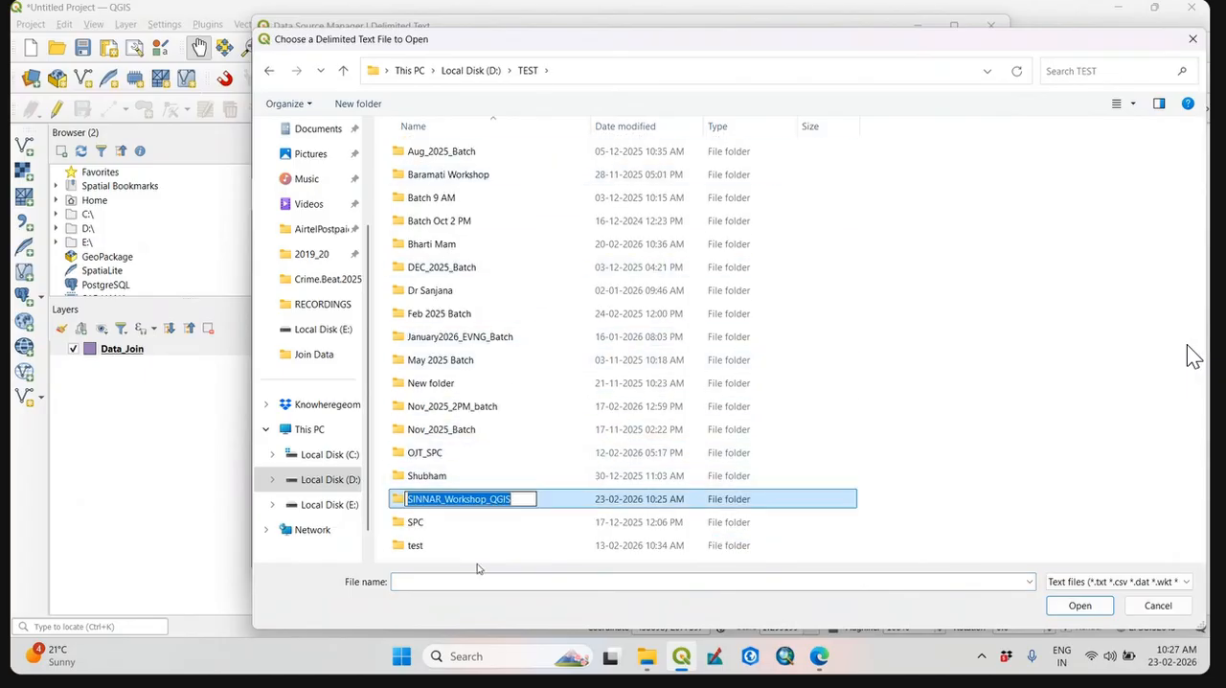
pyautogui.doubleClick(490, 499)
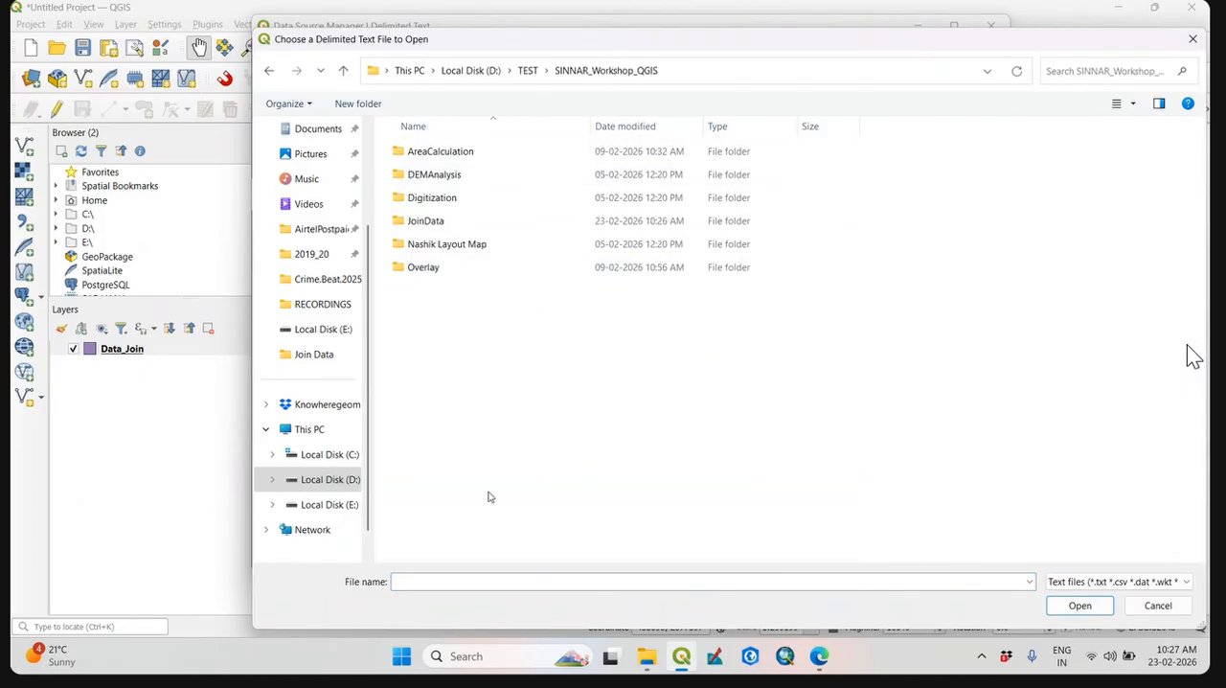
pyautogui.doubleClick(541, 222)
pyautogui.click(518, 156)
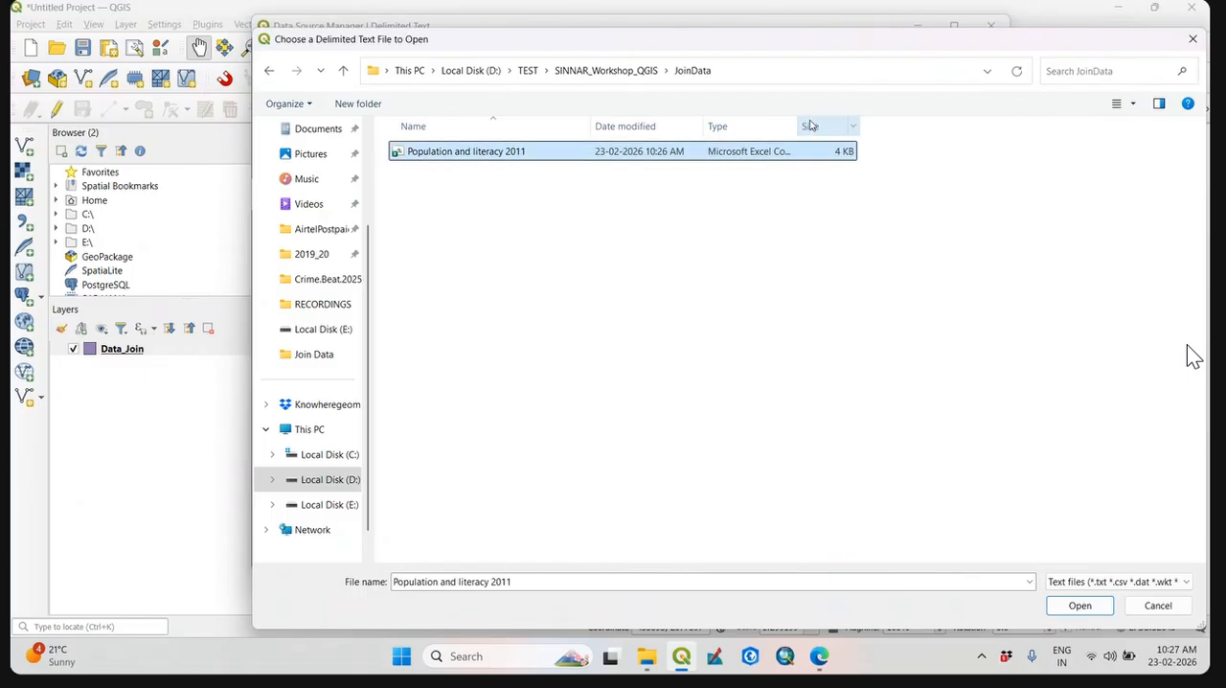
pyautogui.moveTo(799, 125); pyautogui.dragTo(976, 125)
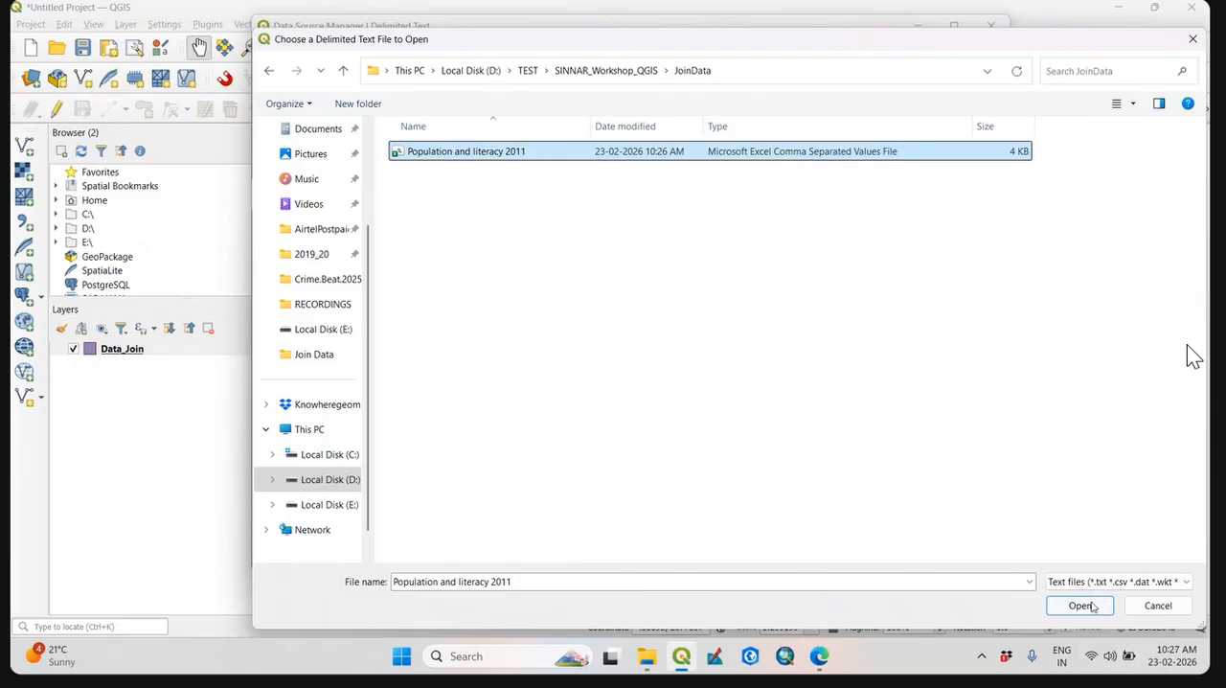
pyautogui.click(1083, 606)
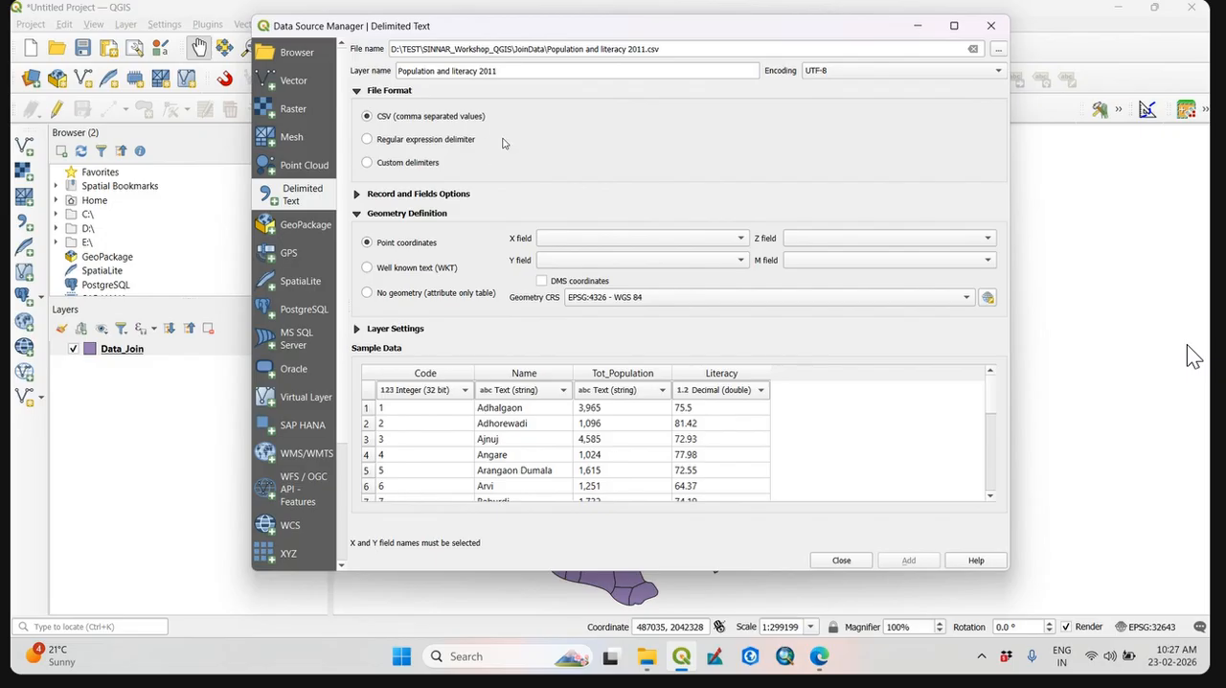
# Set the geometry definition of the delimited text layer to No geometry (attribute only table).
pyautogui.moveTo(637, 34); pyautogui.dragTo(669, 32)
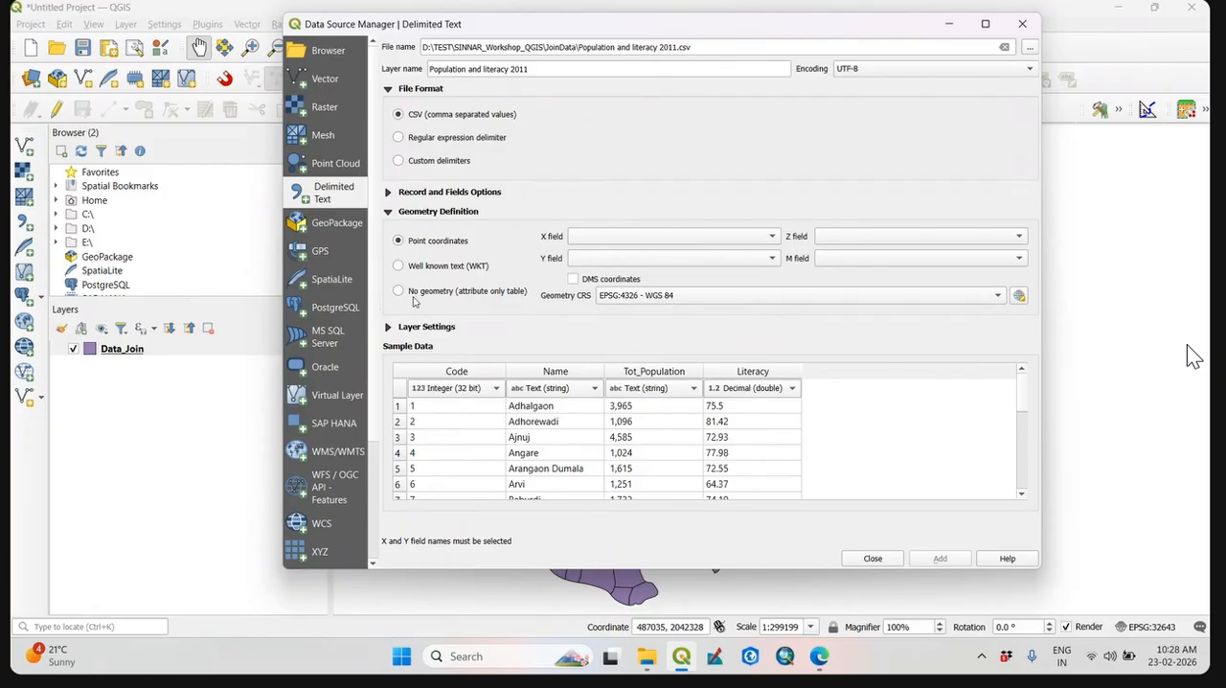
pyautogui.click(412, 296)
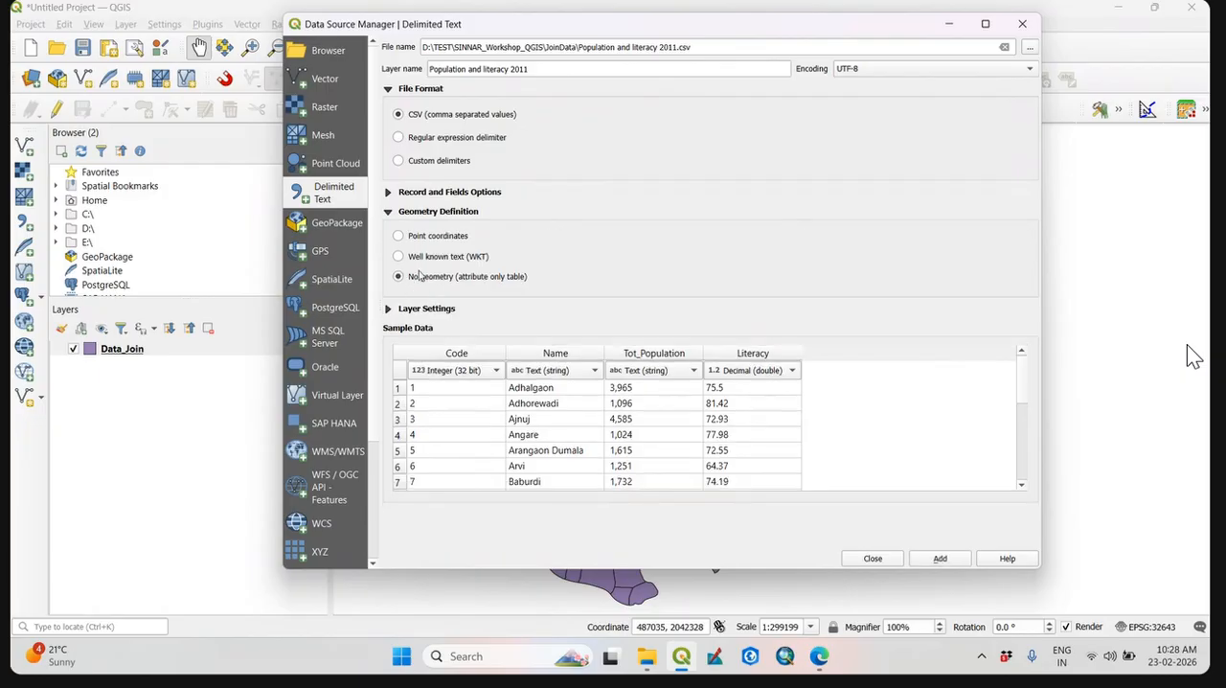
pyautogui.click(415, 238)
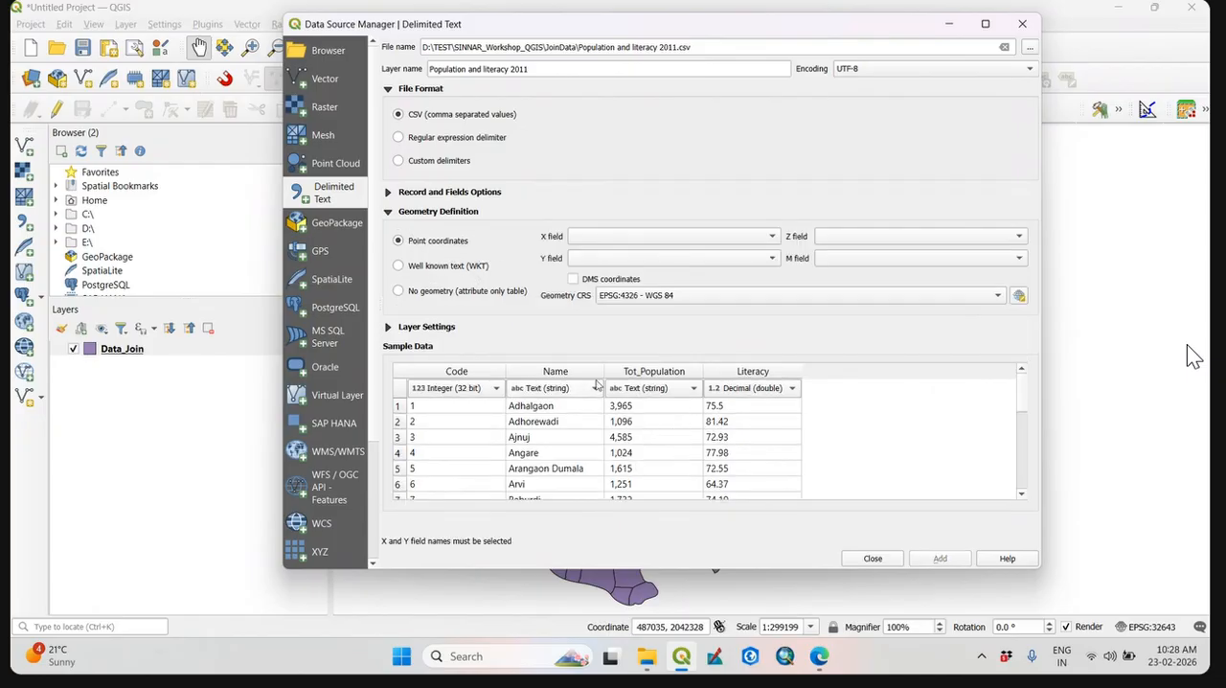
pyautogui.click(422, 293)
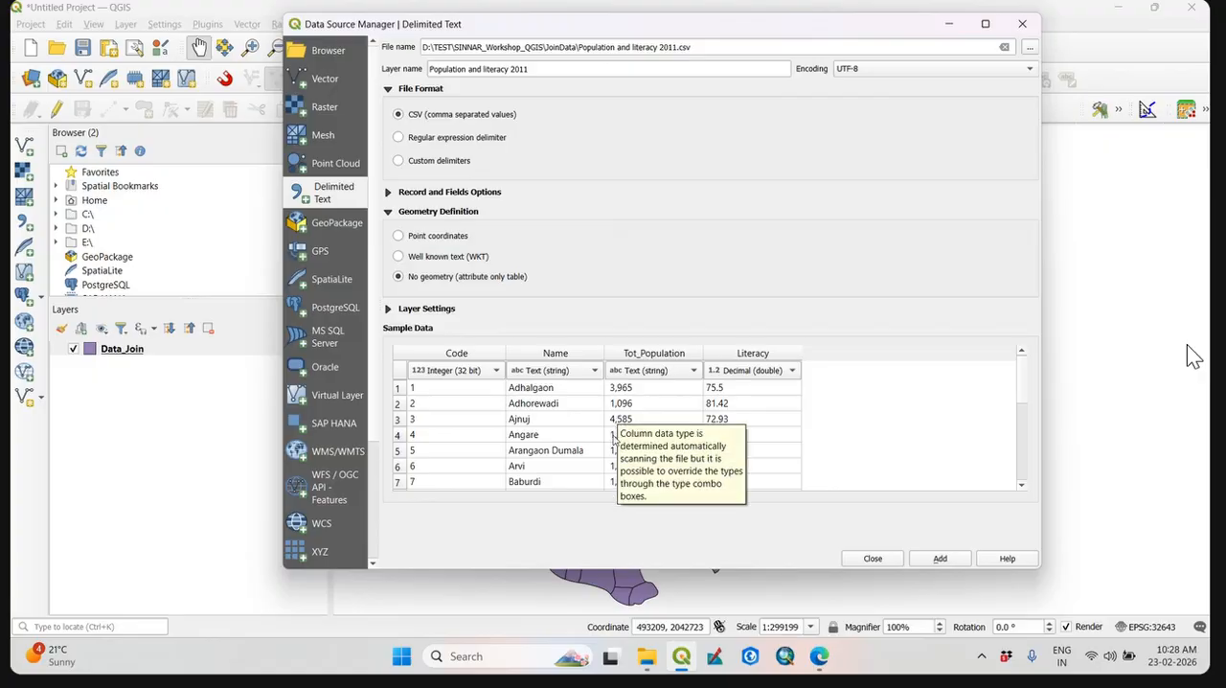
# Set the Tot_Population field type to Integer (32 bit) and add the Population and literacy 2011 table to the project, closing the import dialog.
pyautogui.click(693, 371)
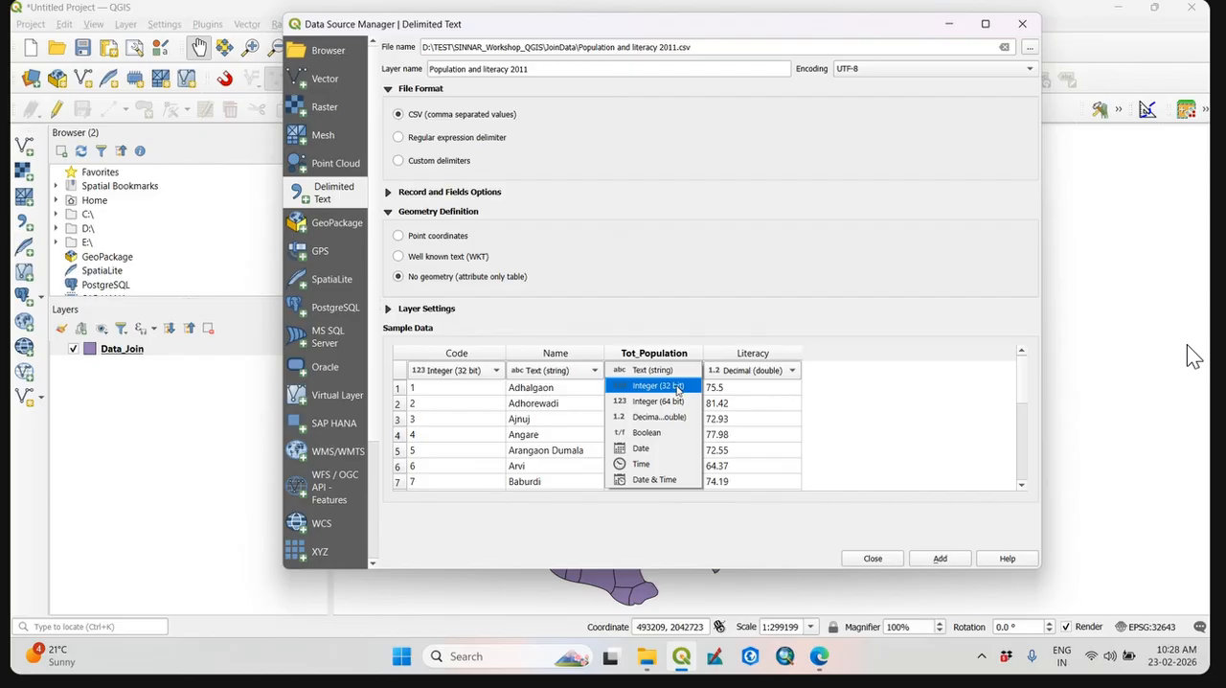
pyautogui.click(678, 388)
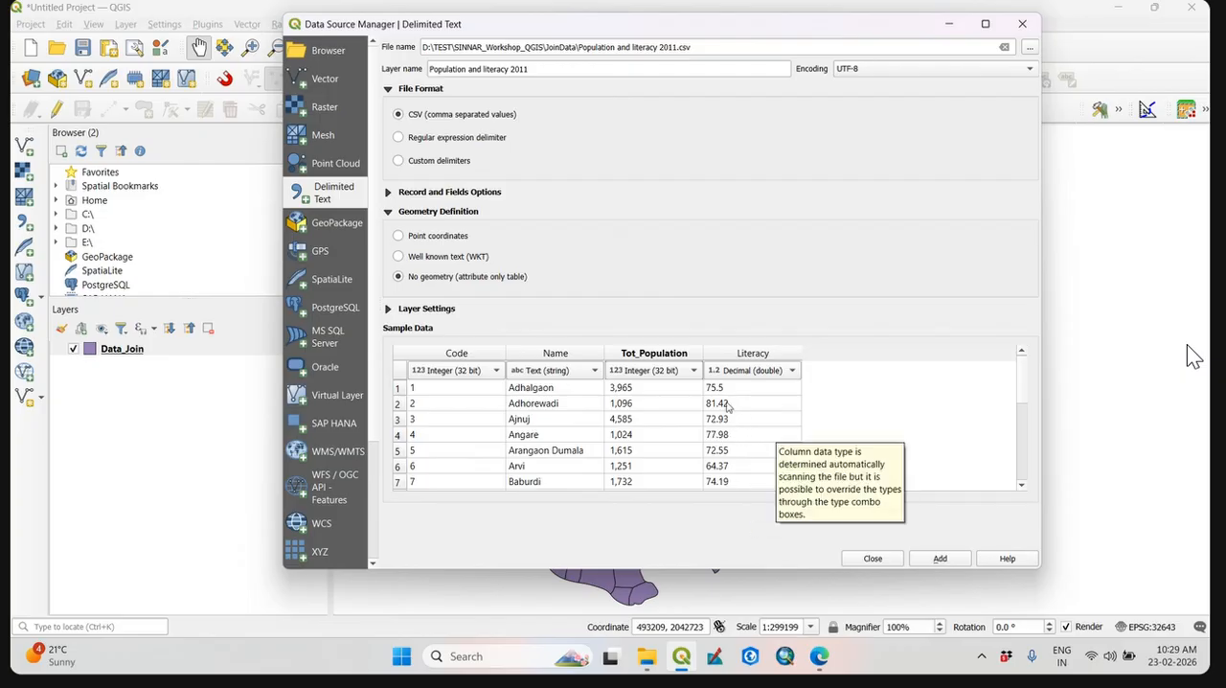
pyautogui.click(673, 371)
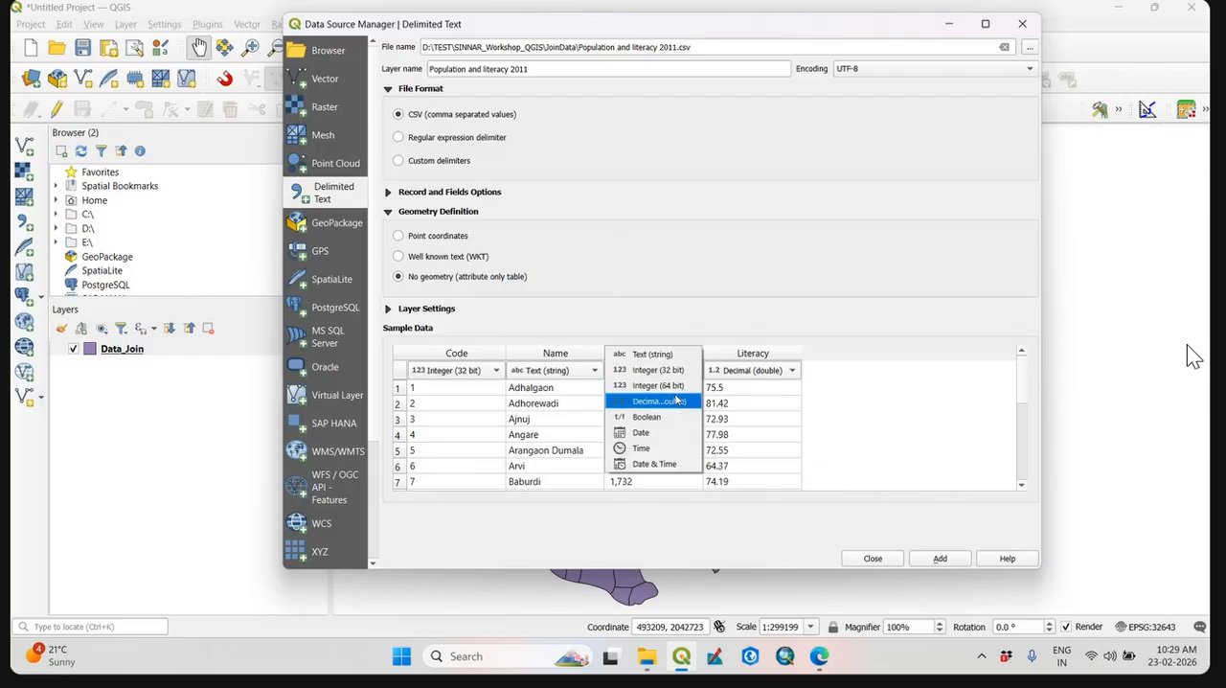
pyautogui.click(678, 381)
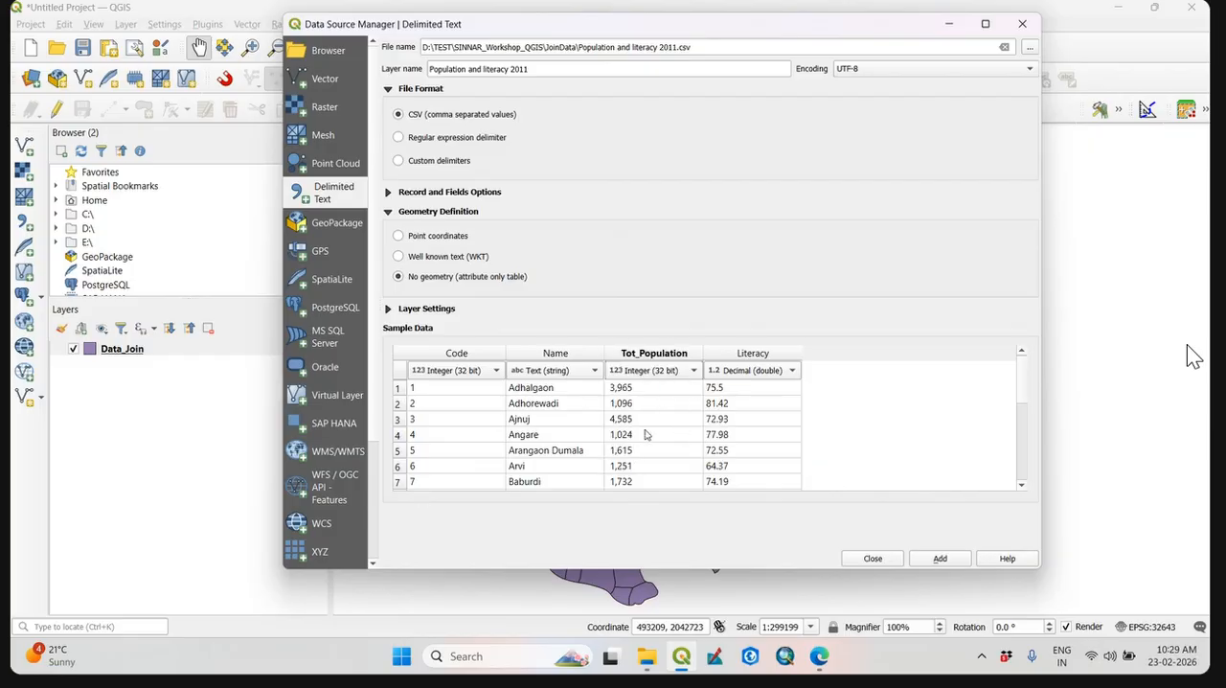
pyautogui.click(940, 561)
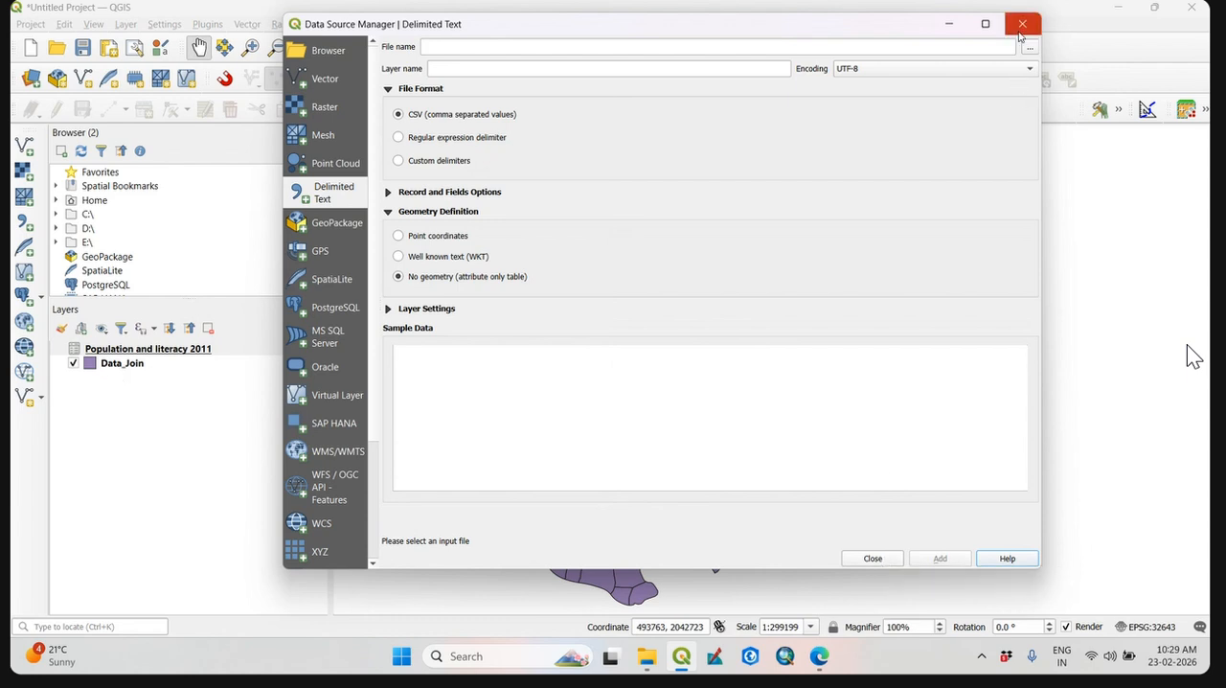
pyautogui.click(1021, 24)
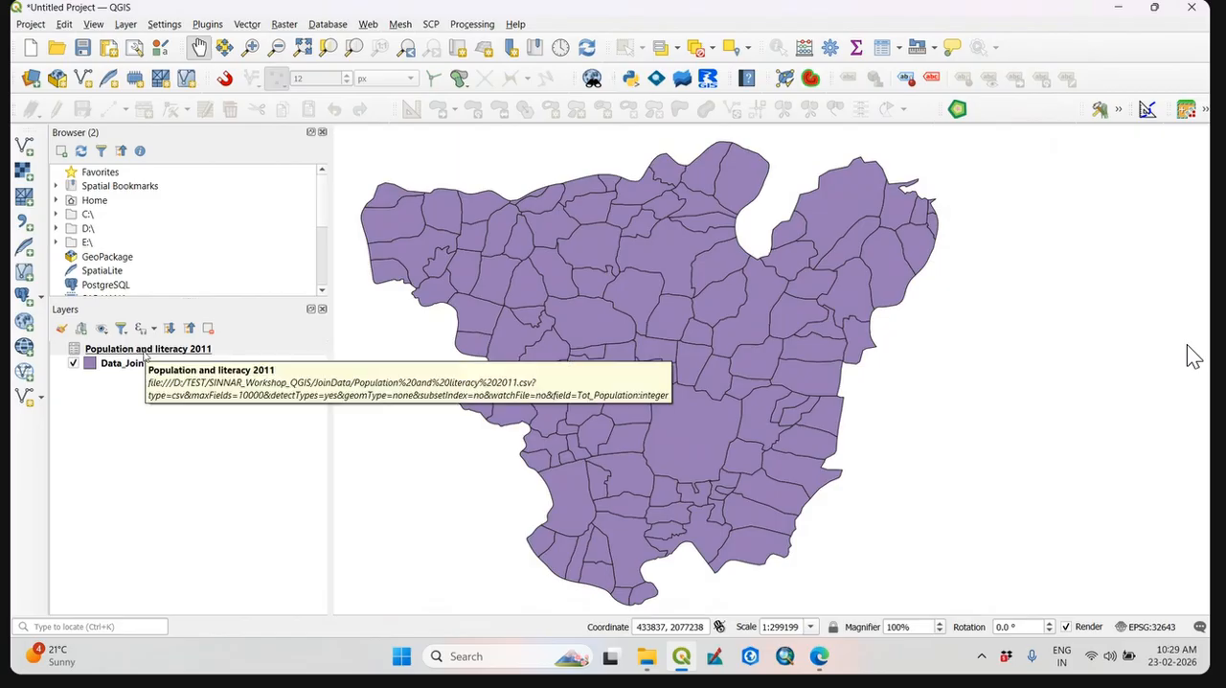
pyautogui.click(142, 353)
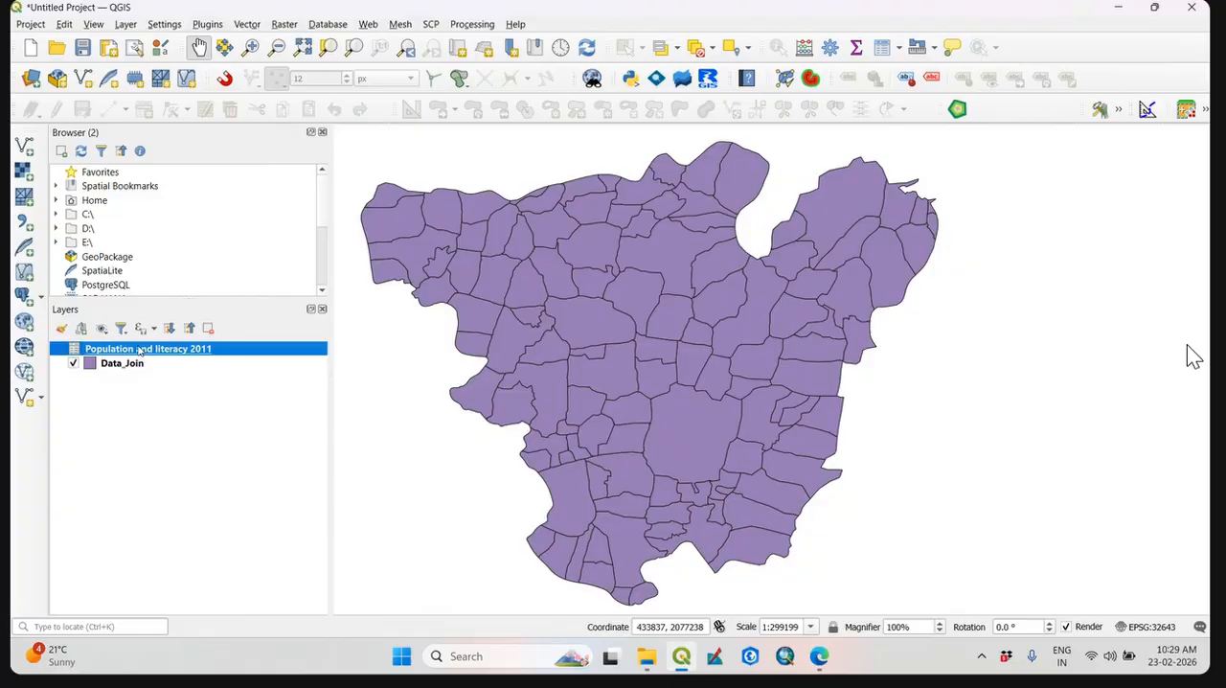
pyautogui.click(103, 472)
pyautogui.click(127, 369)
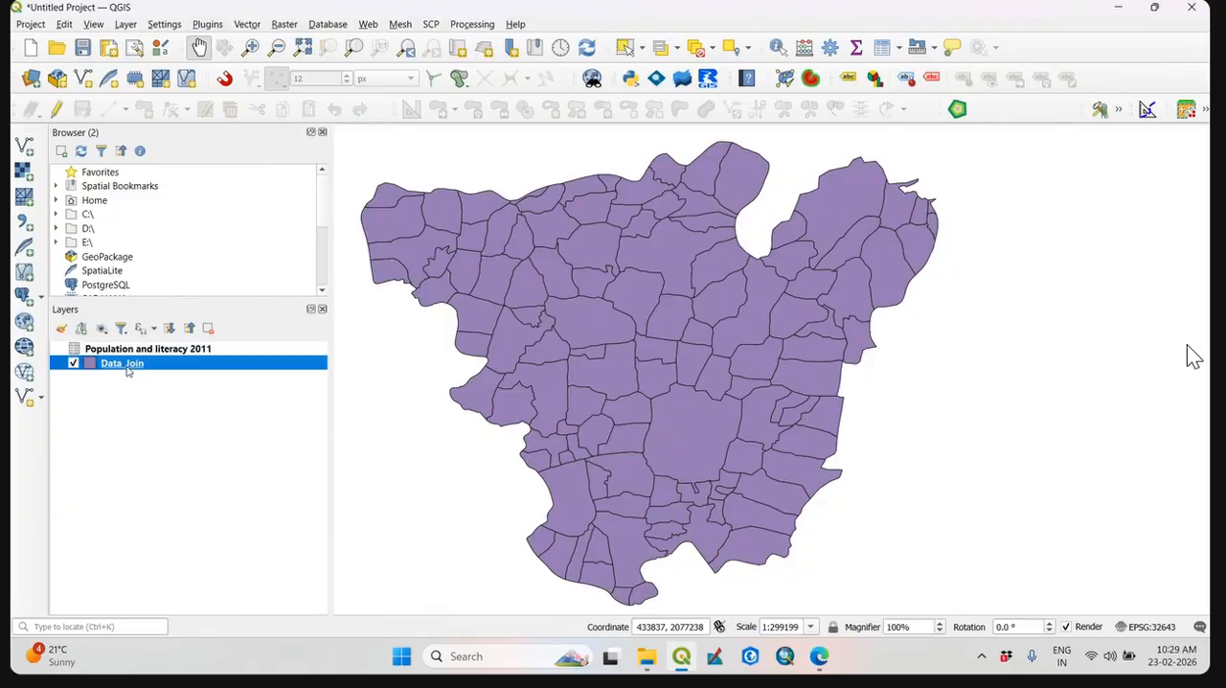
pyautogui.rightClick(127, 369)
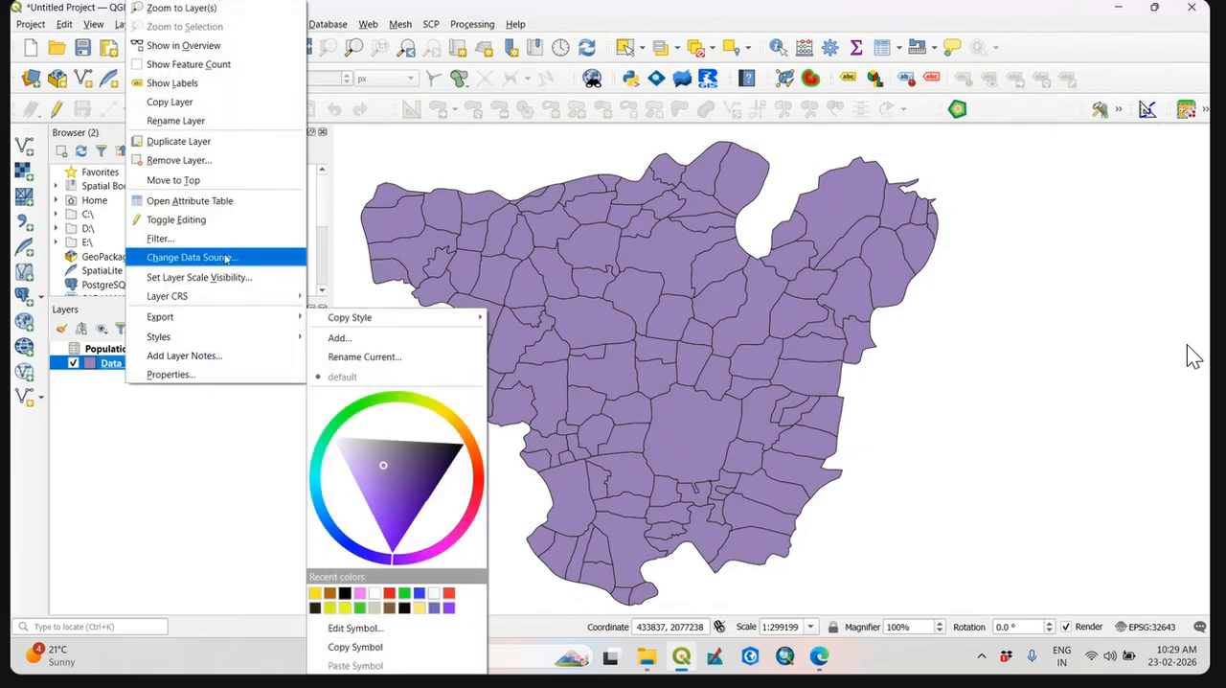
pyautogui.click(68, 441)
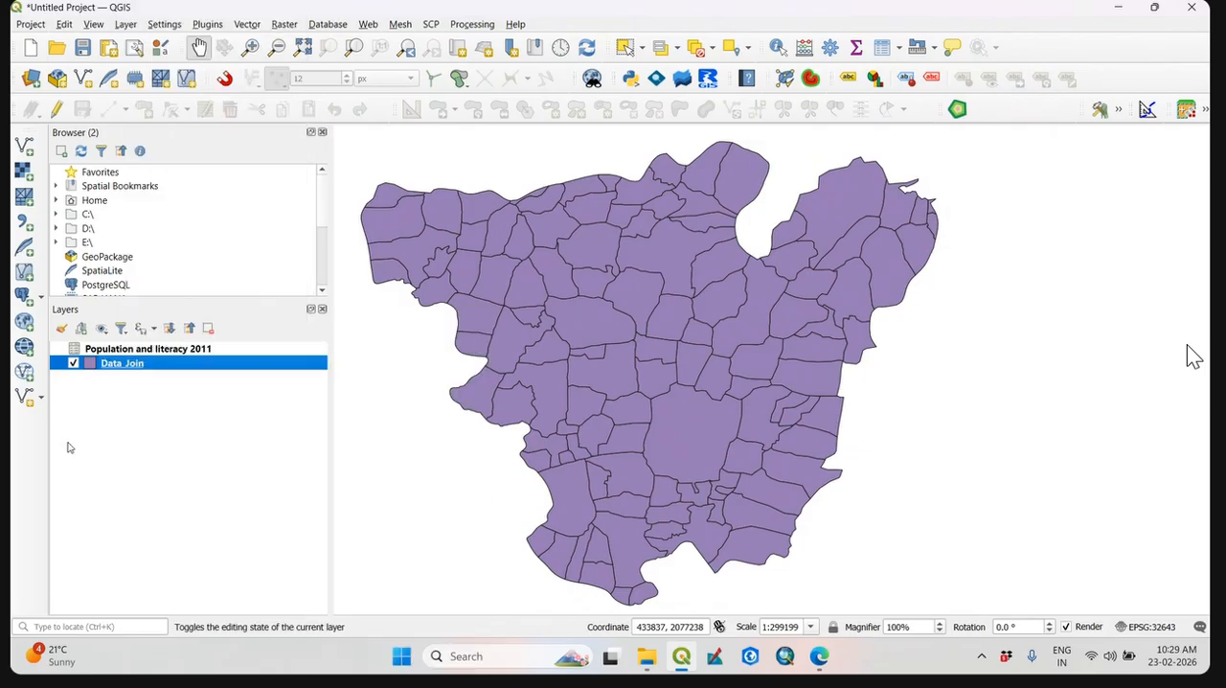
pyautogui.click(68, 442)
# Open the attribute table of the Data_Join layer to examine its fields and Code values, and close it again.
pyautogui.click(128, 369)
pyautogui.rightClick(127, 369)
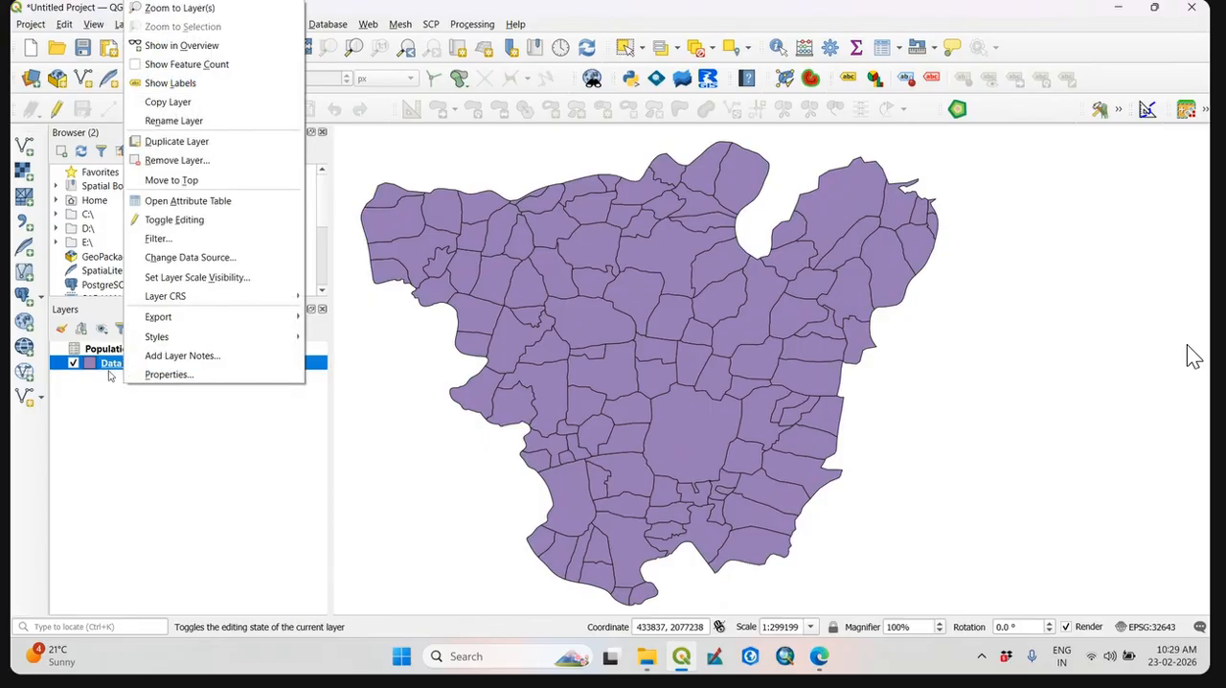
pyautogui.click(243, 204)
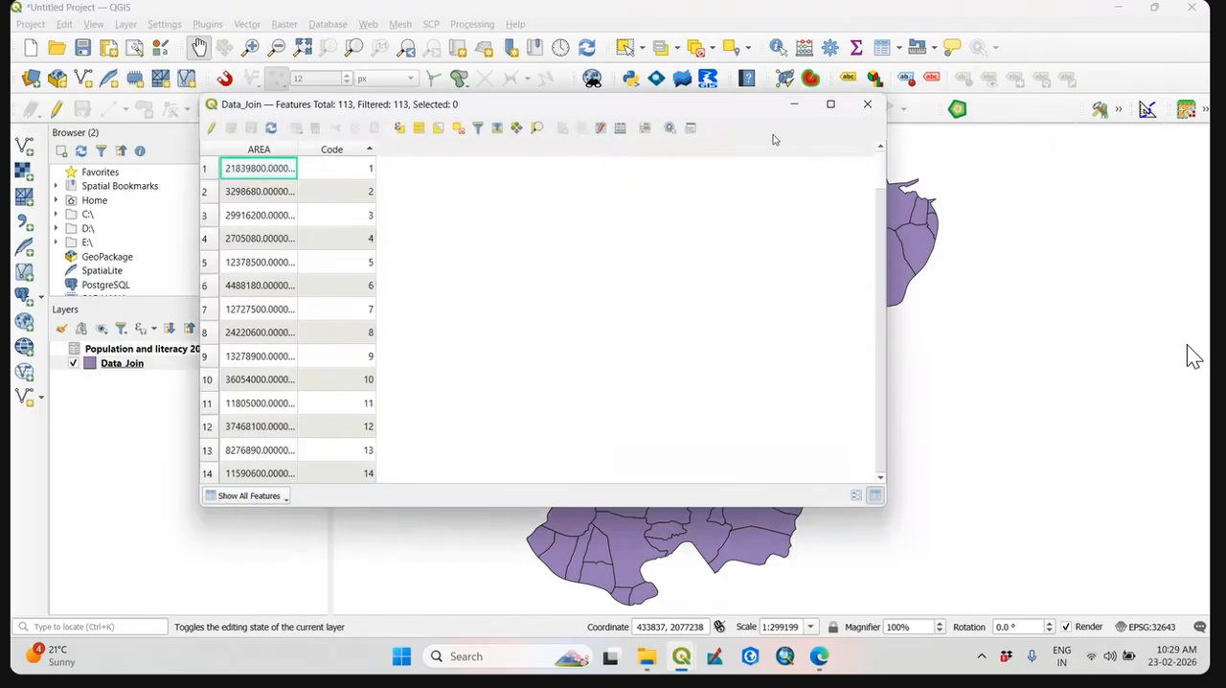
pyautogui.moveTo(744, 114); pyautogui.dragTo(1046, 167)
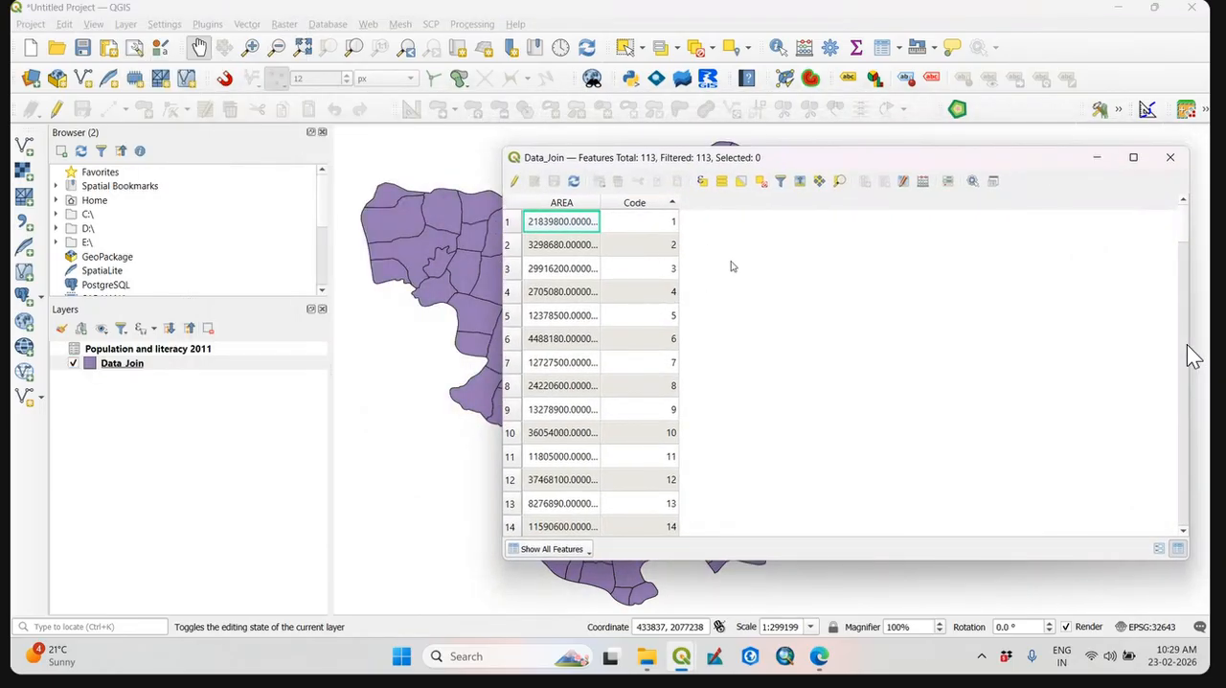
pyautogui.click(1171, 157)
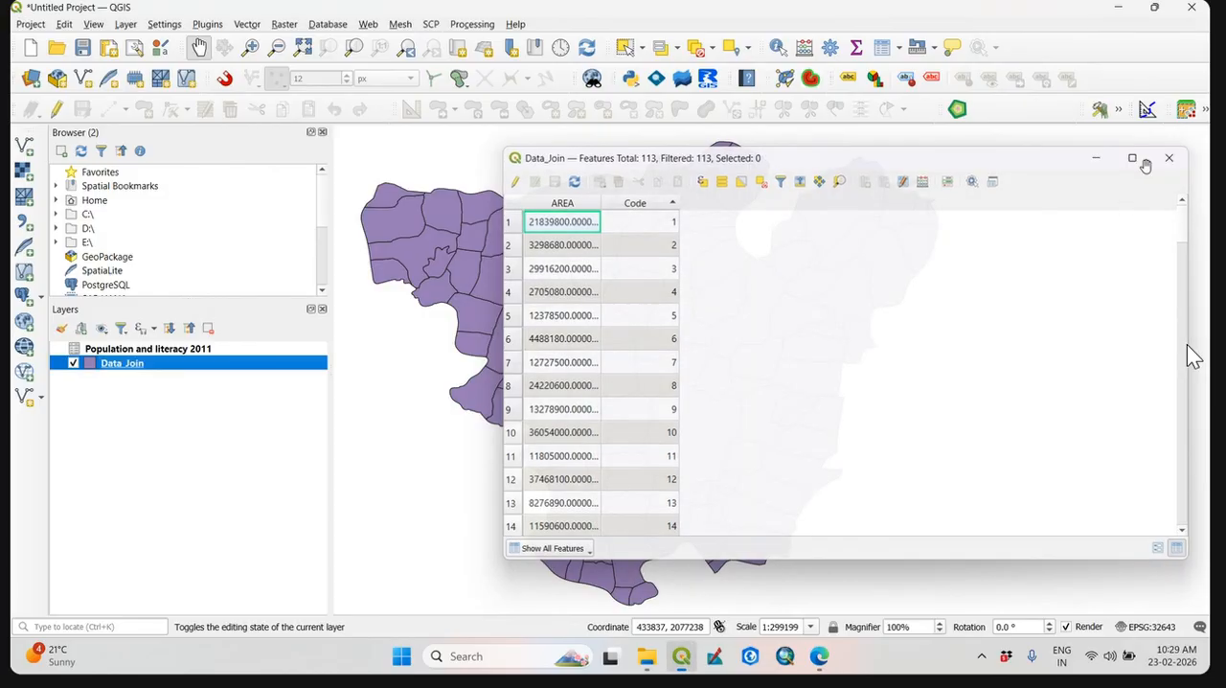
# Start adding a new vector join in the layer properties of Data_Join.
pyautogui.rightClick(165, 370)
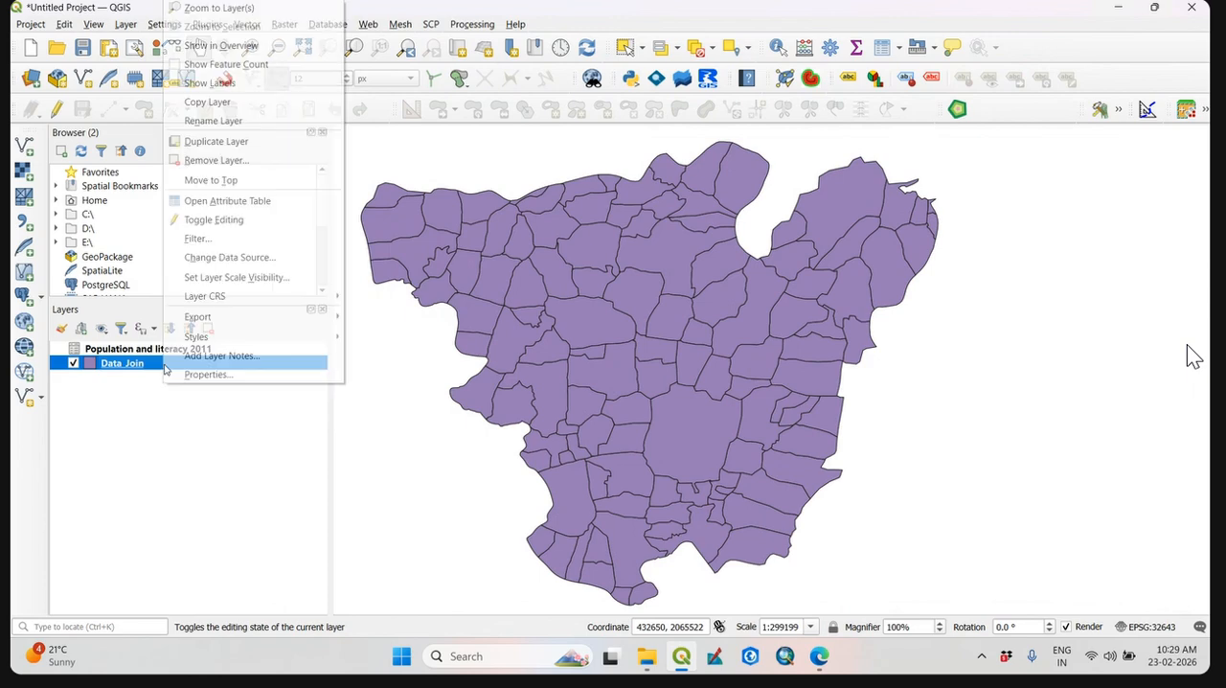
pyautogui.click(136, 440)
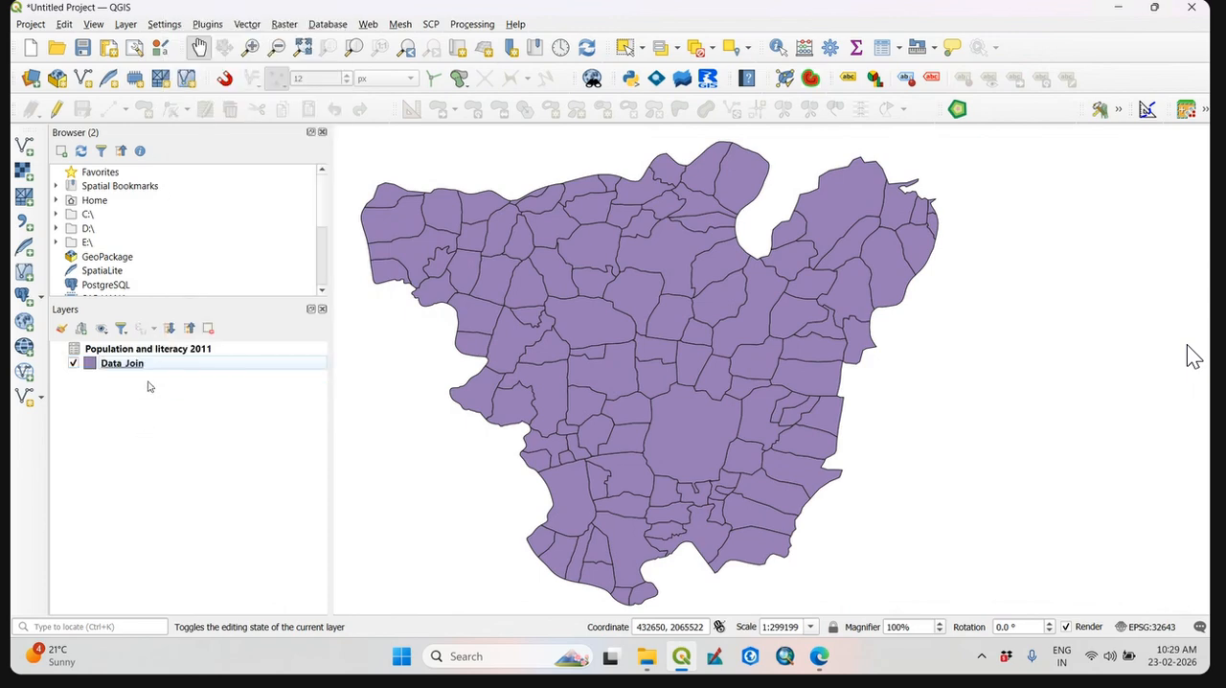
pyautogui.rightClick(150, 368)
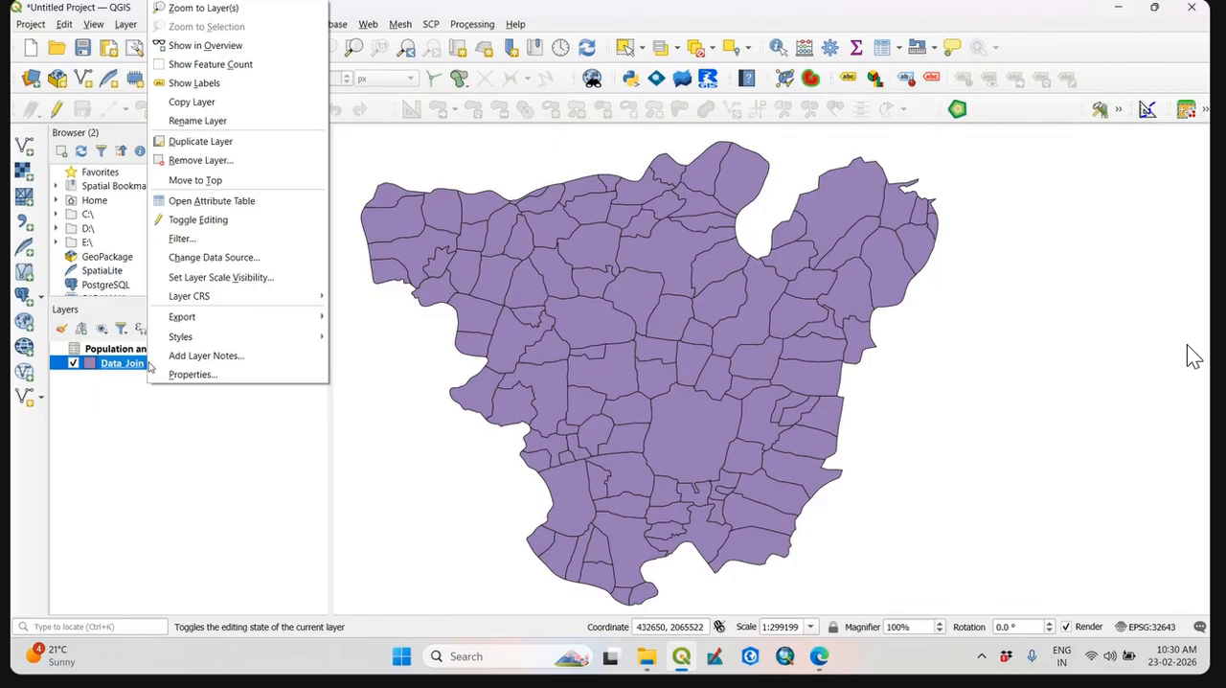
pyautogui.click(222, 375)
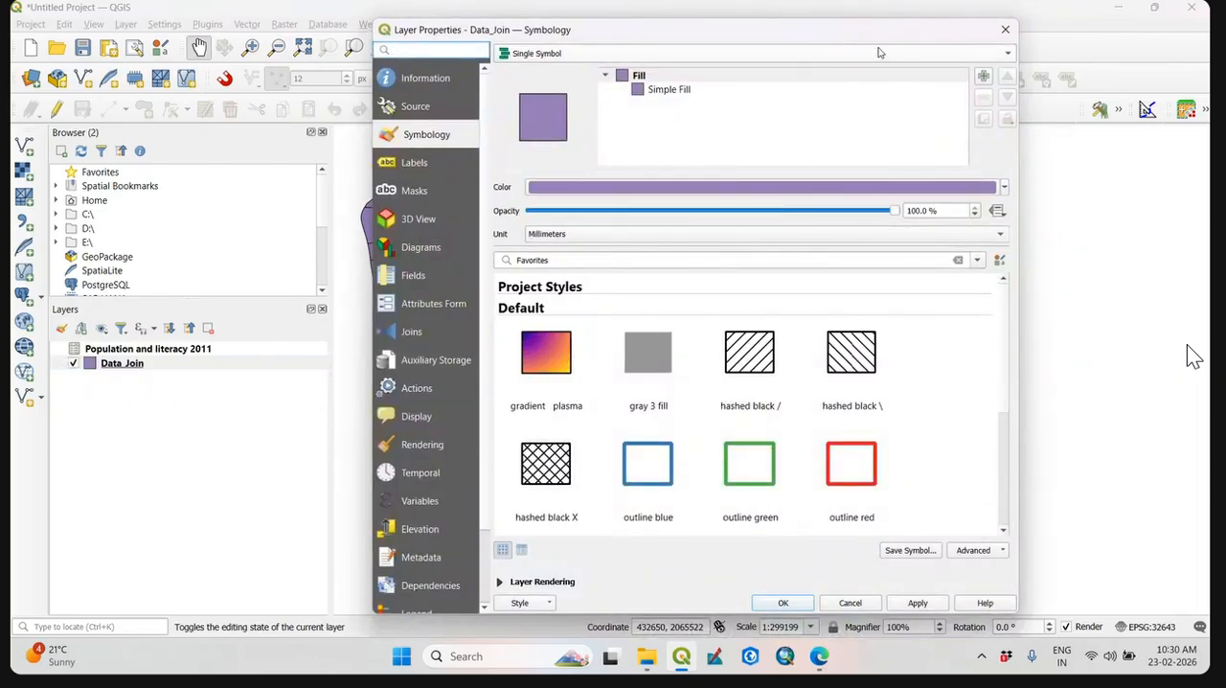
pyautogui.moveTo(874, 35); pyautogui.dragTo(895, 36)
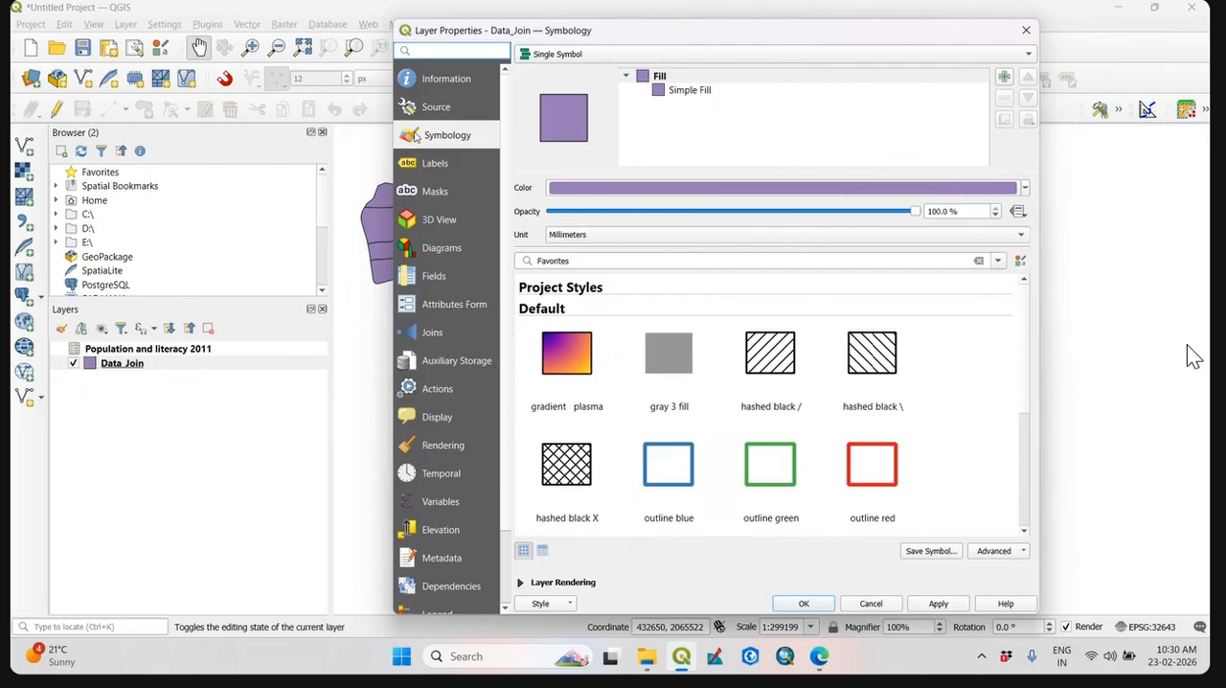
pyautogui.click(436, 335)
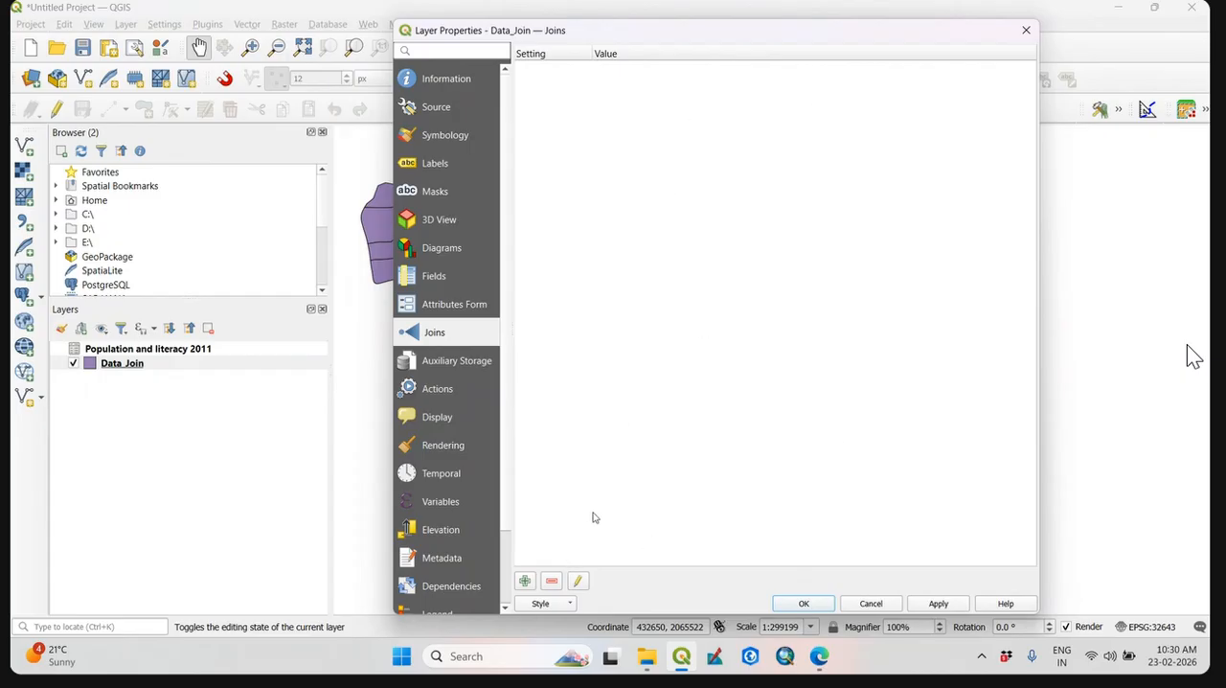
pyautogui.click(527, 581)
pyautogui.click(525, 581)
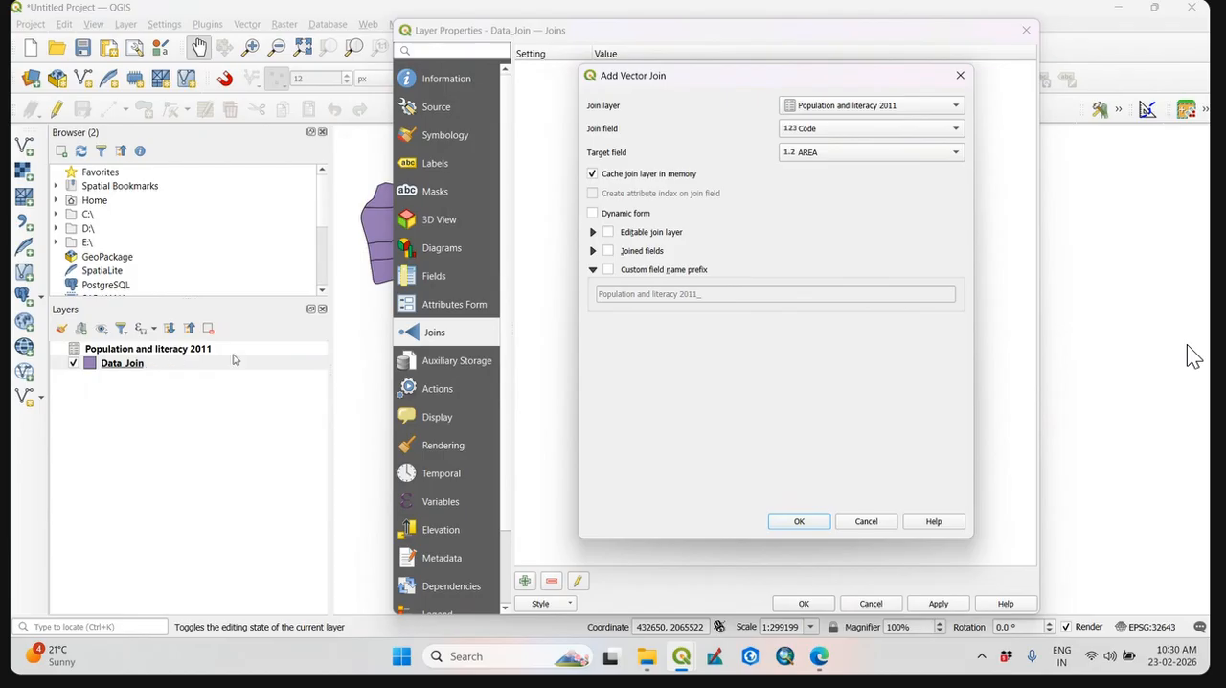
# Set the join layer to Population and literacy 2011, with Code as both the join field and the target field.
pyautogui.click(928, 109)
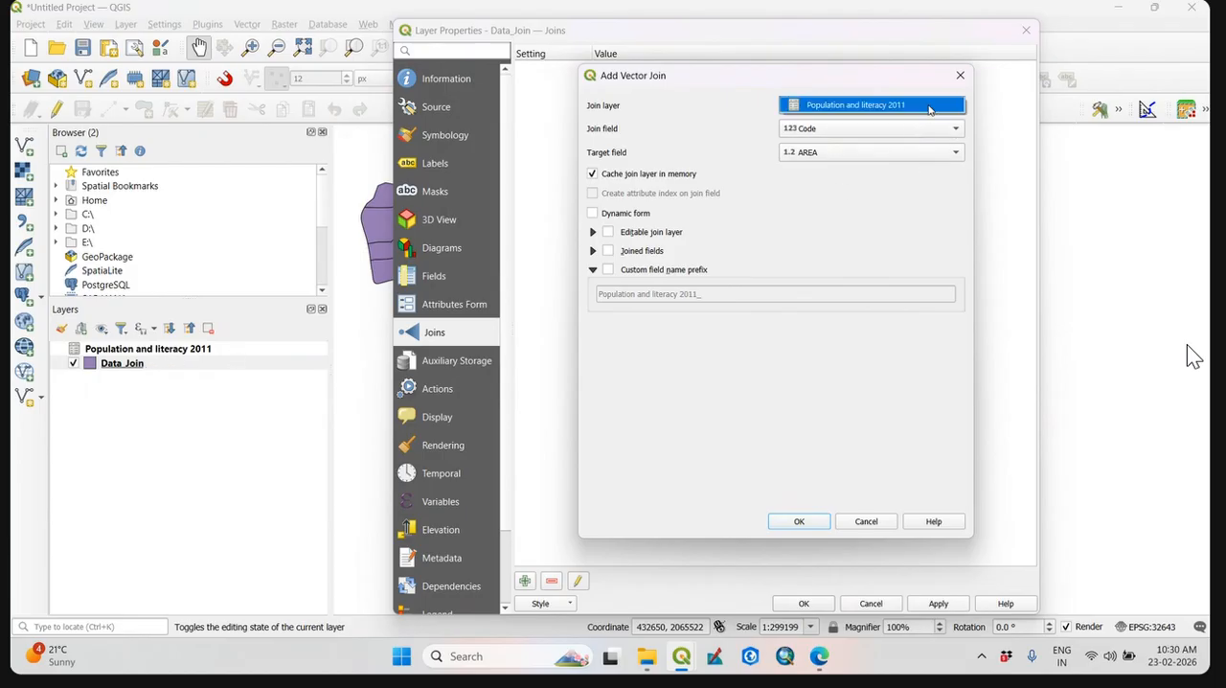
pyautogui.click(926, 106)
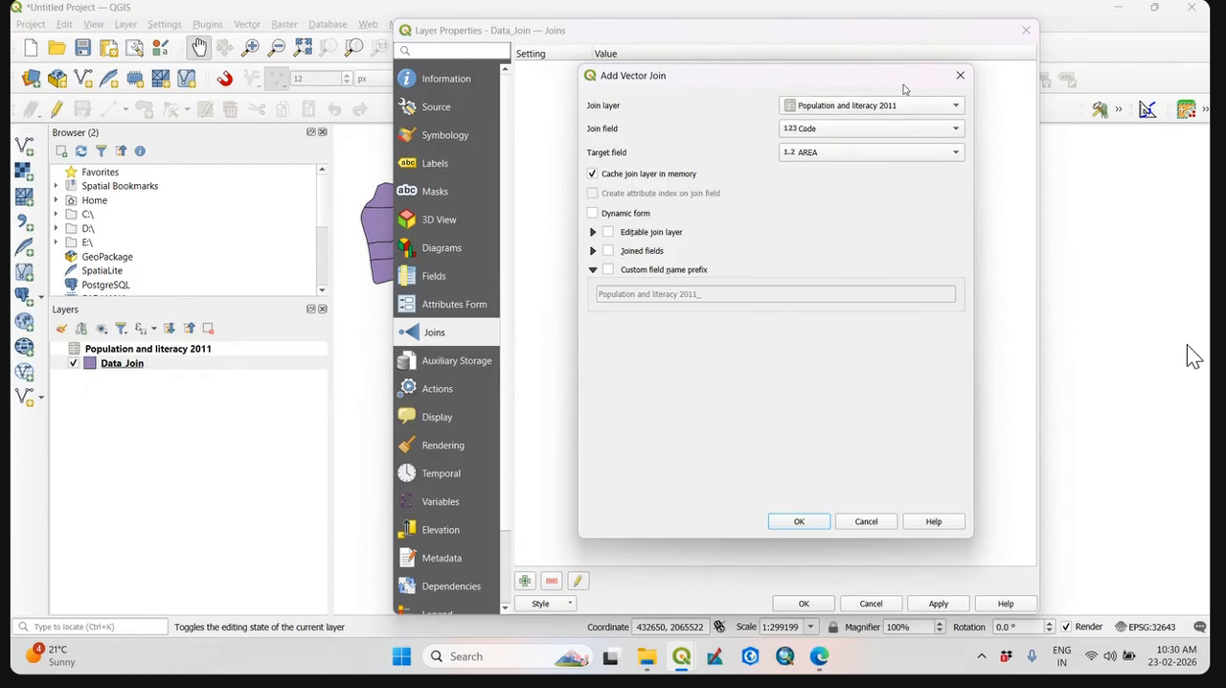
pyautogui.click(835, 103)
pyautogui.click(715, 134)
pyautogui.click(825, 153)
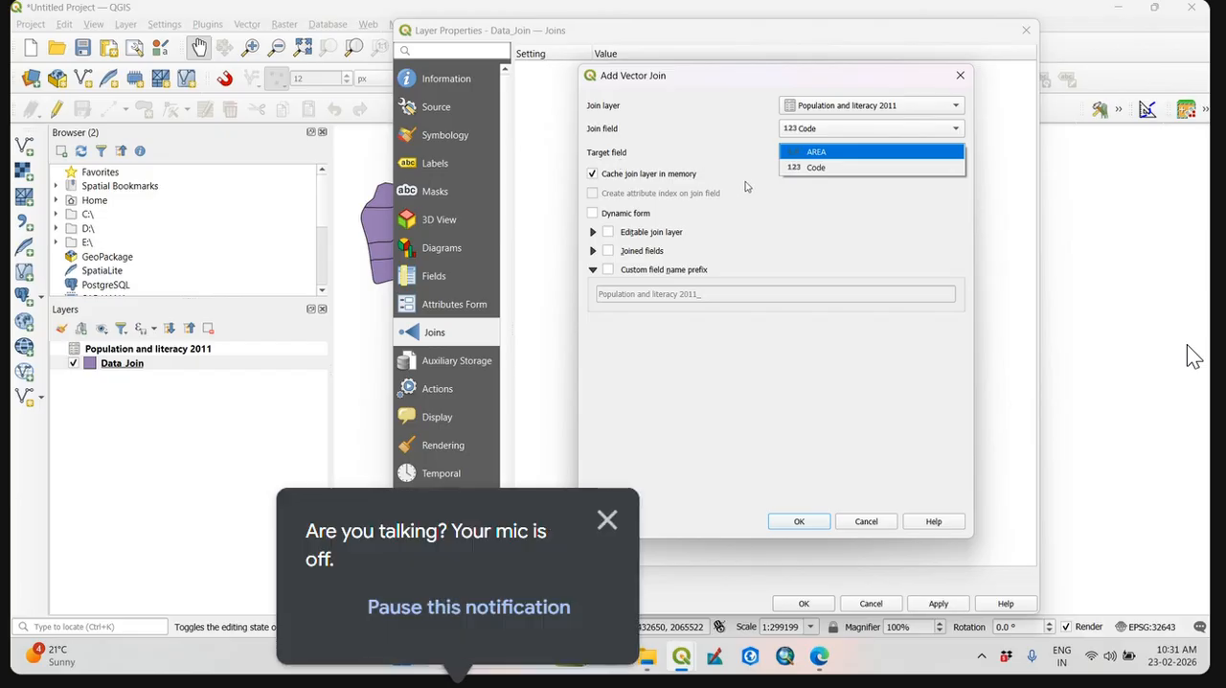
pyautogui.click(803, 167)
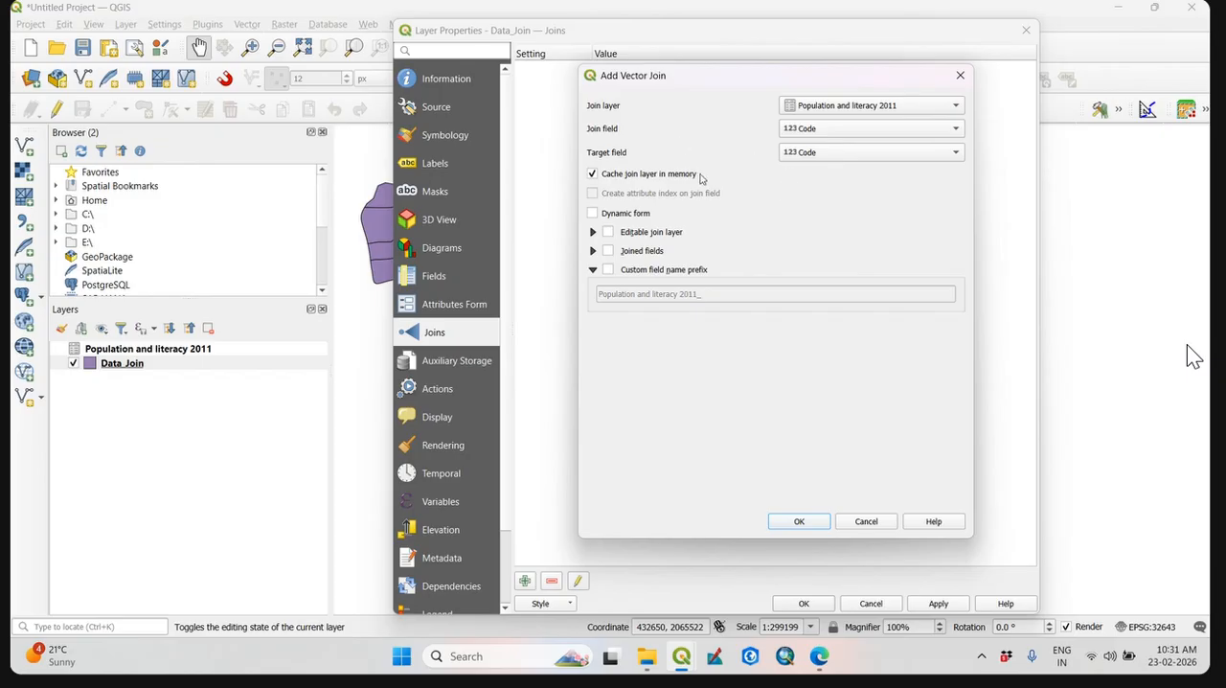
pyautogui.click(806, 155)
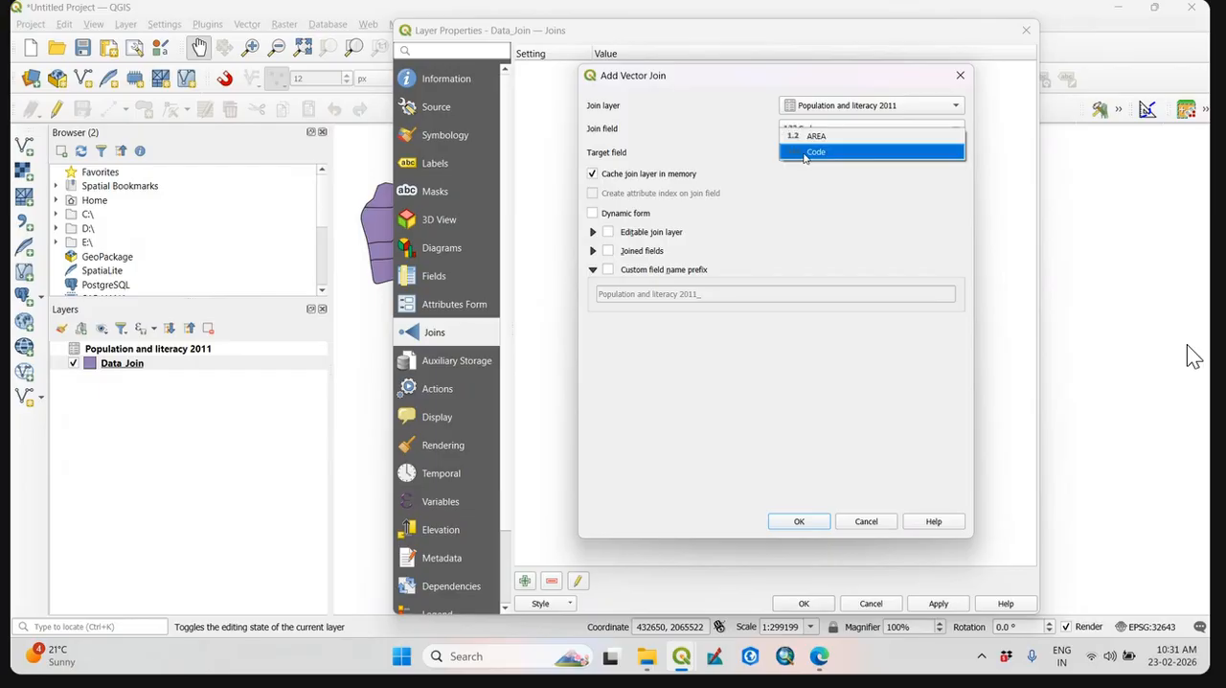
pyautogui.click(806, 153)
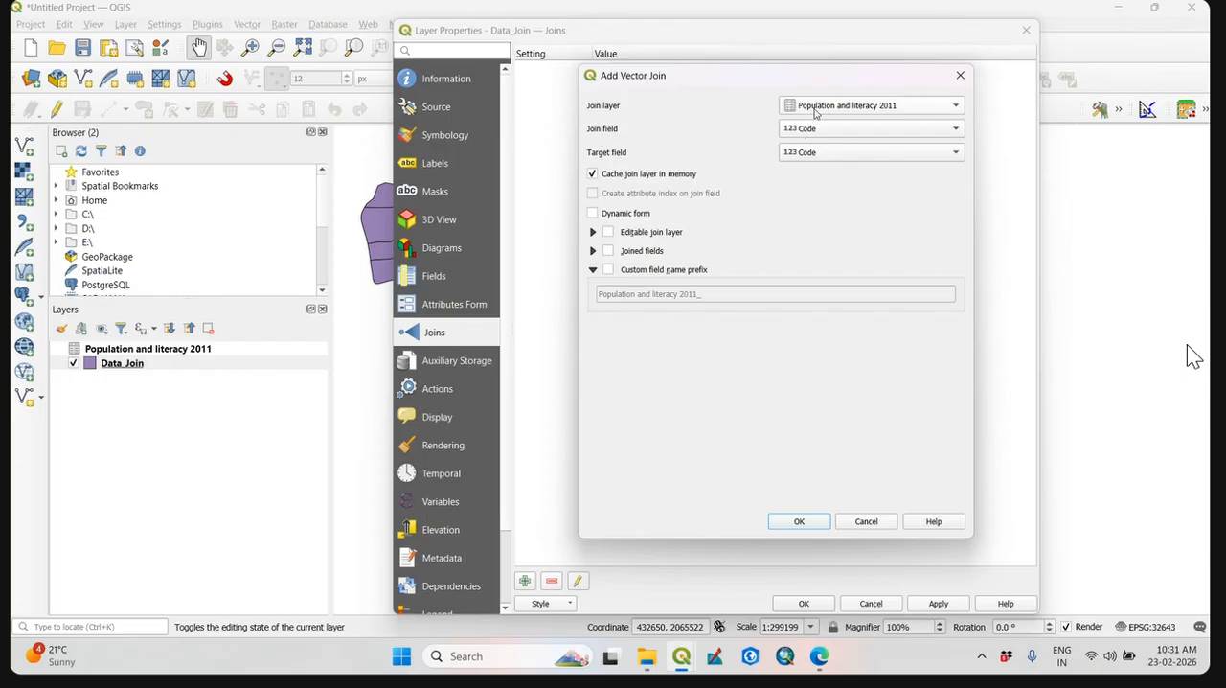
pyautogui.click(815, 155)
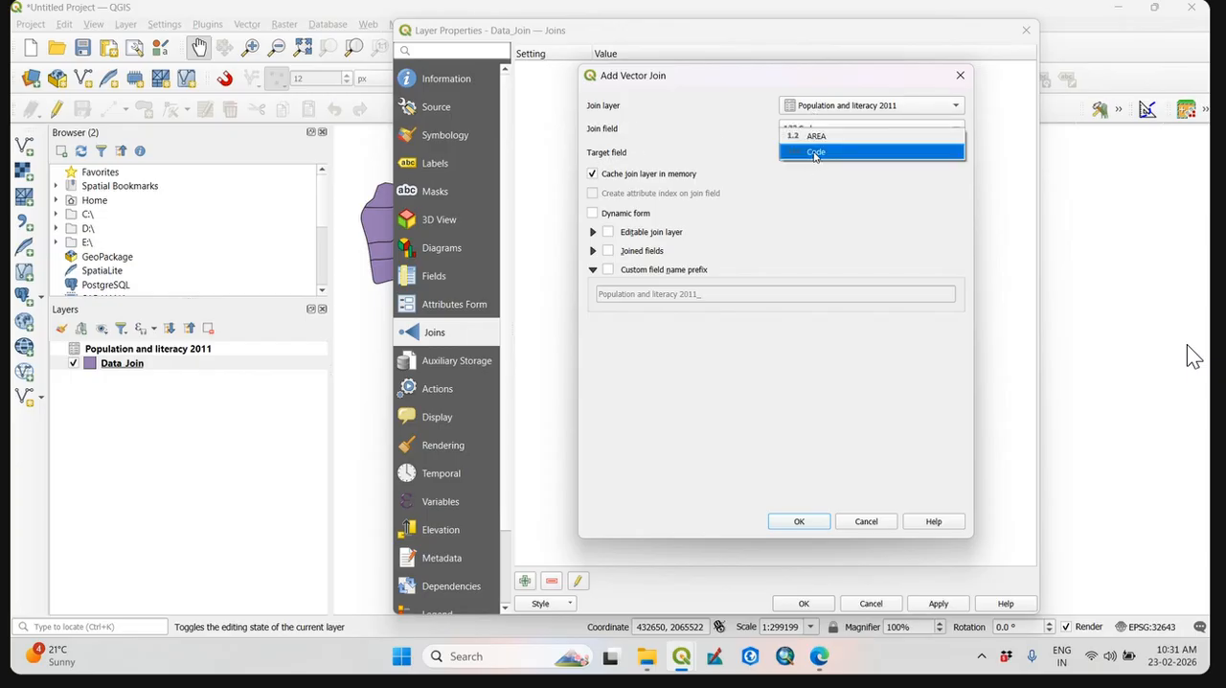
pyautogui.click(815, 155)
pyautogui.click(813, 157)
pyautogui.click(813, 156)
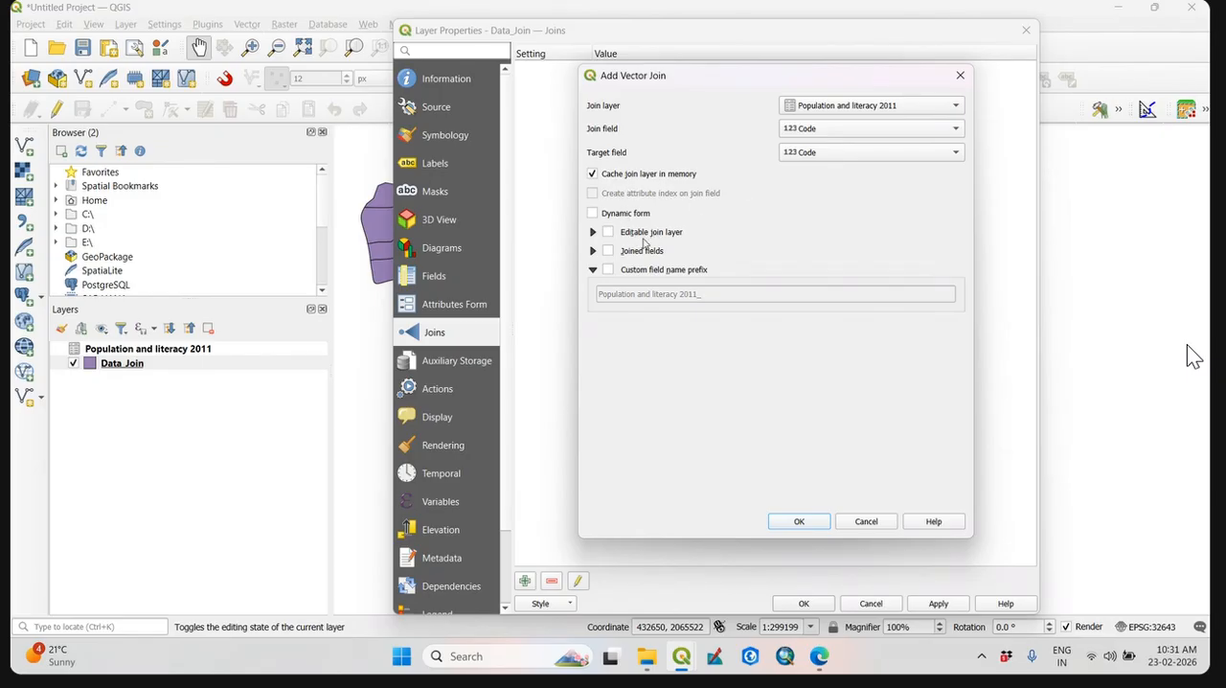
# Enable the custom field name prefix, leave it empty without limiting the joined fields, and accept the new join.
pyautogui.click(607, 252)
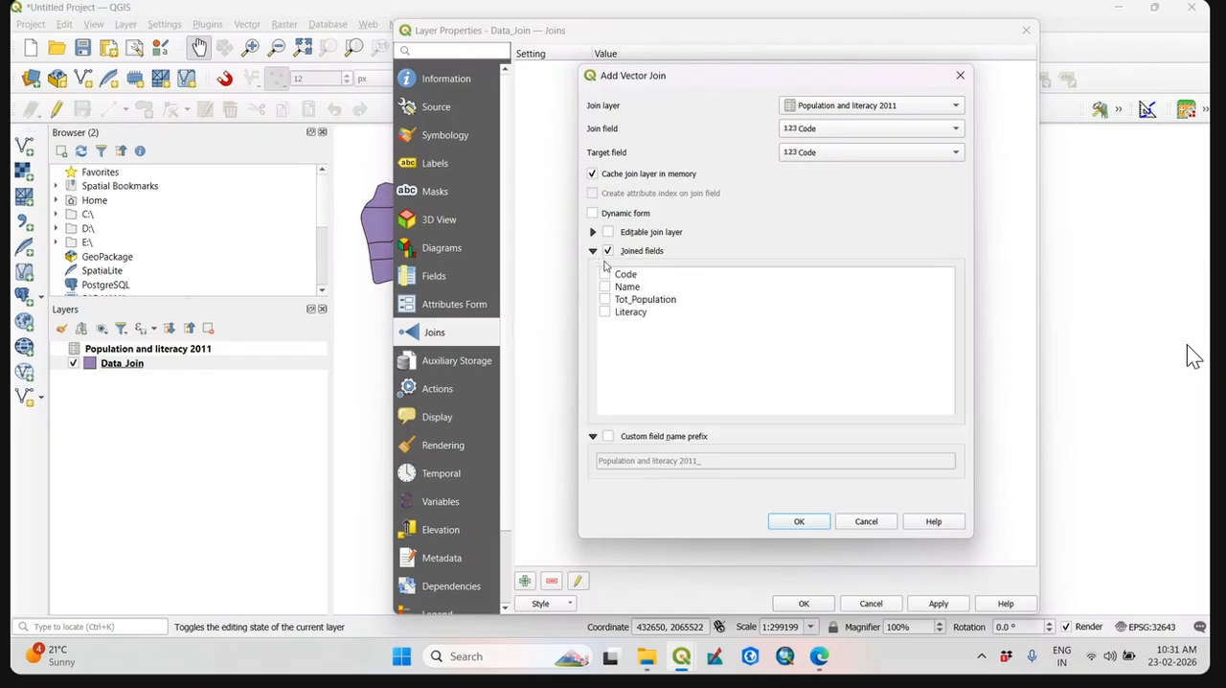
pyautogui.click(608, 251)
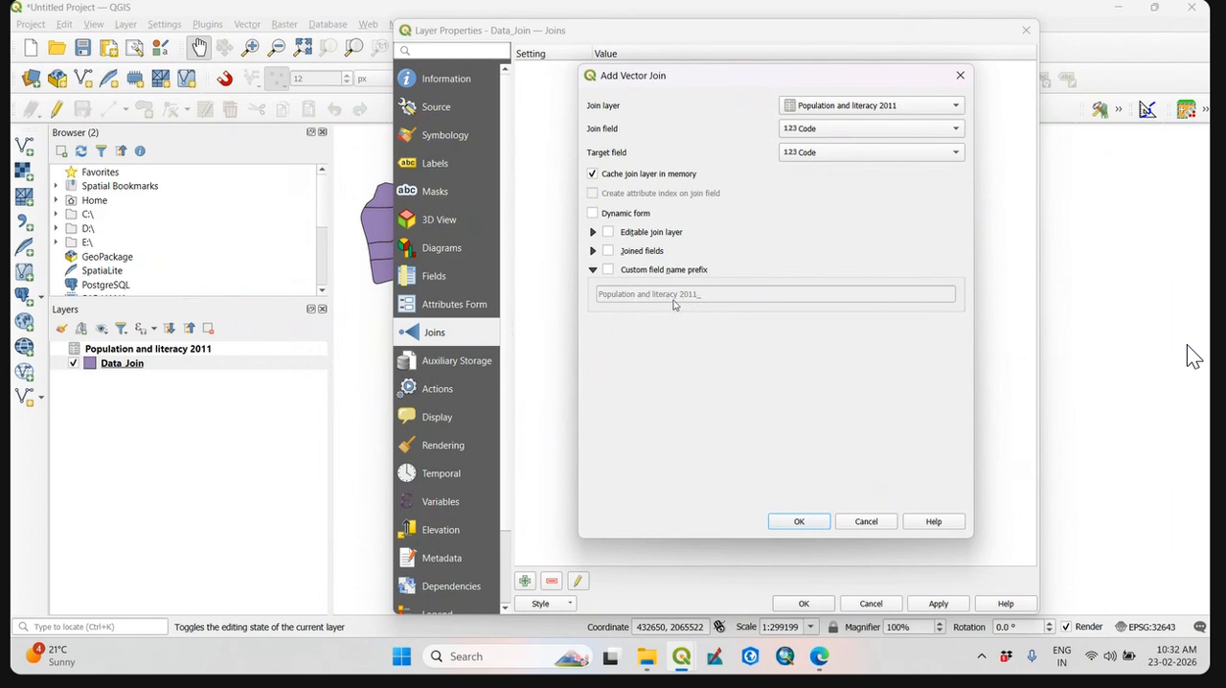
pyautogui.click(610, 271)
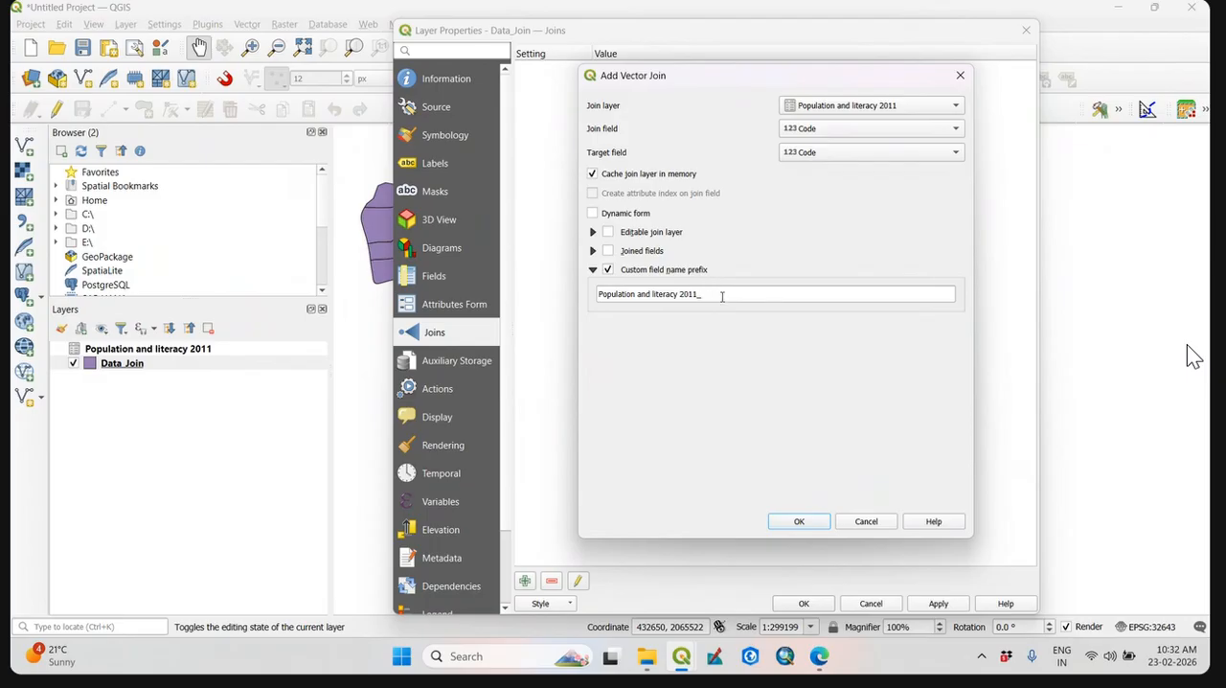
pyautogui.hotkey('ctrl', 'a')
pyautogui.press('BackSpace')
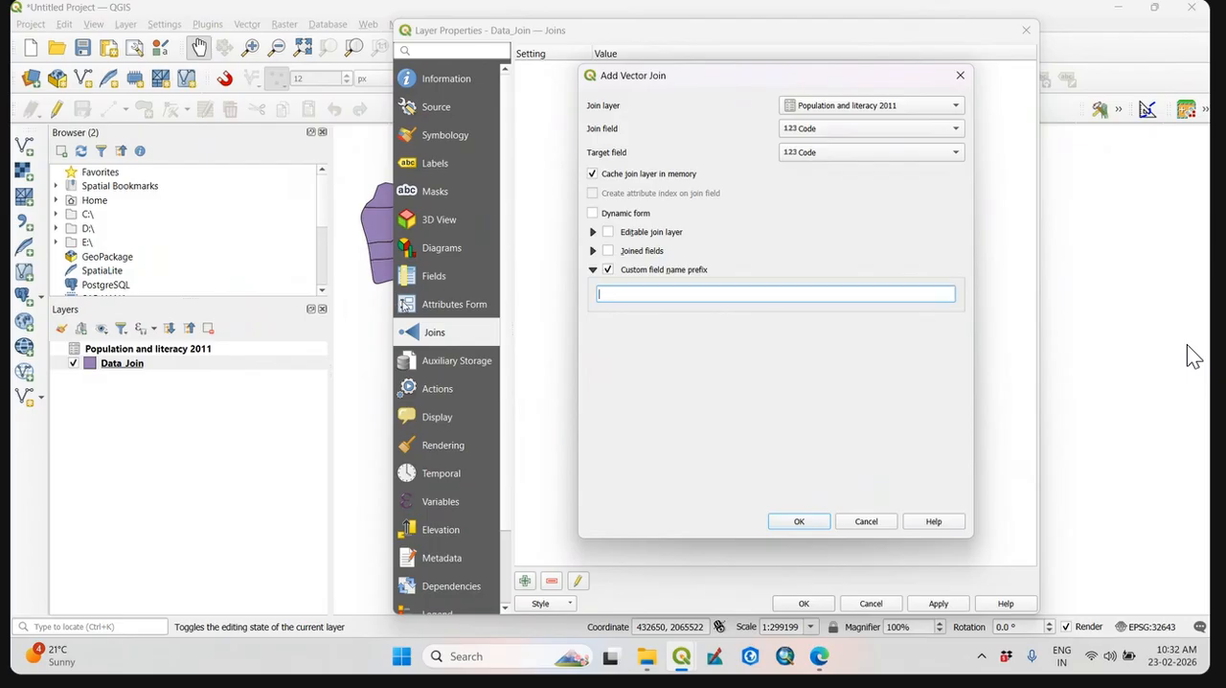
pyautogui.click(803, 522)
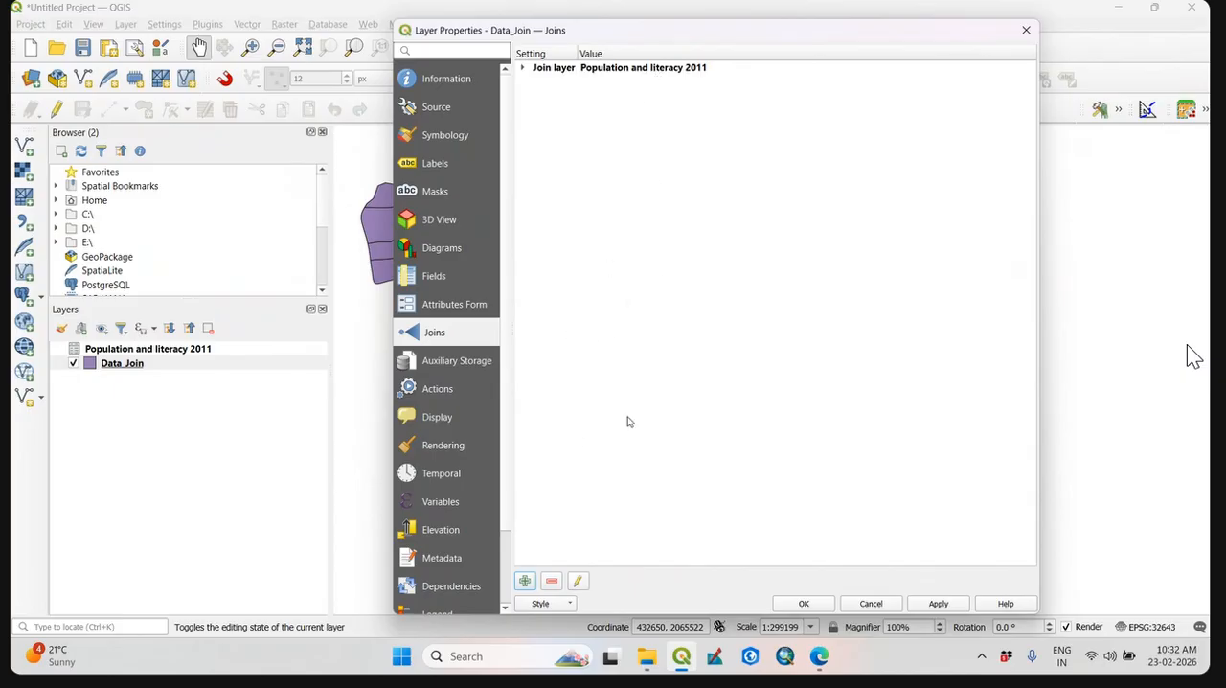
# Review the settings of the Population and literacy 2011 join, accept them, and apply the join to Data_Join, closing its properties.
pyautogui.click(577, 582)
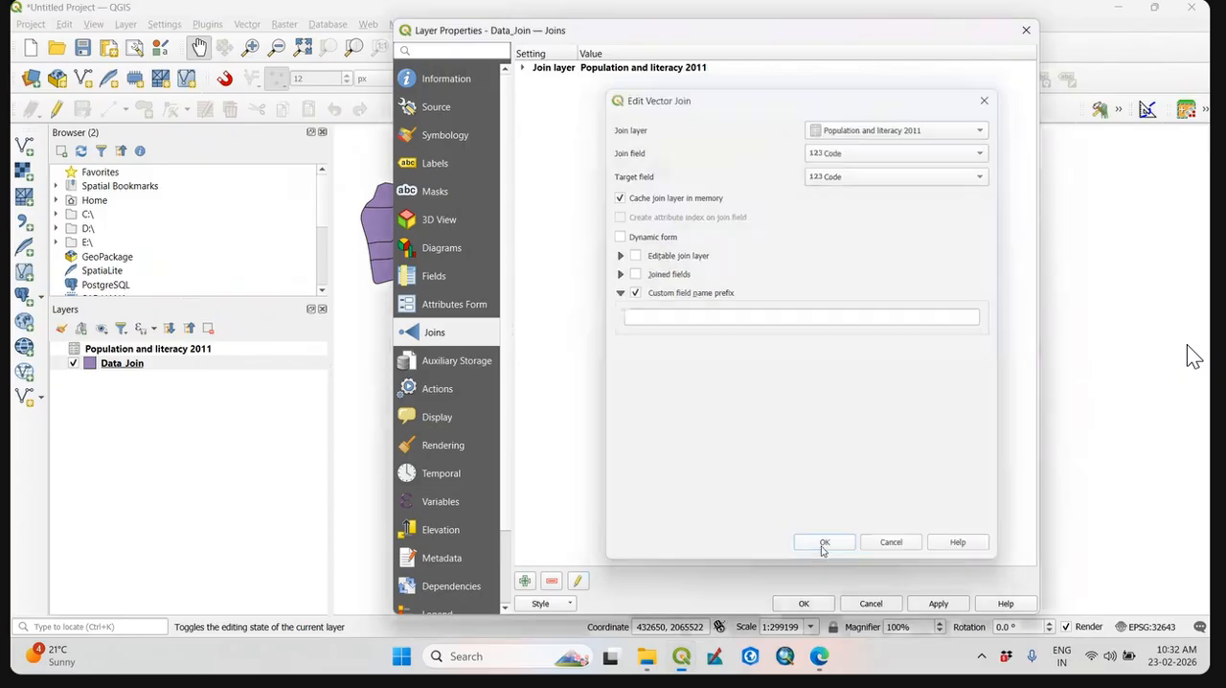
pyautogui.click(823, 545)
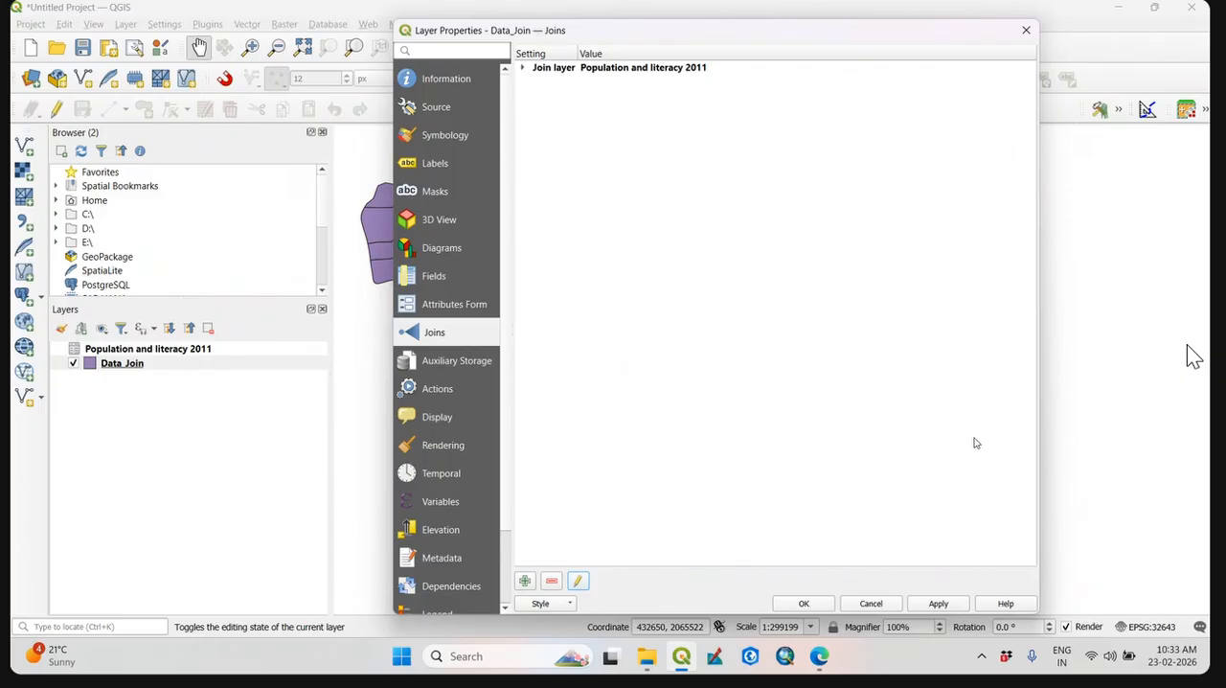
pyautogui.click(948, 610)
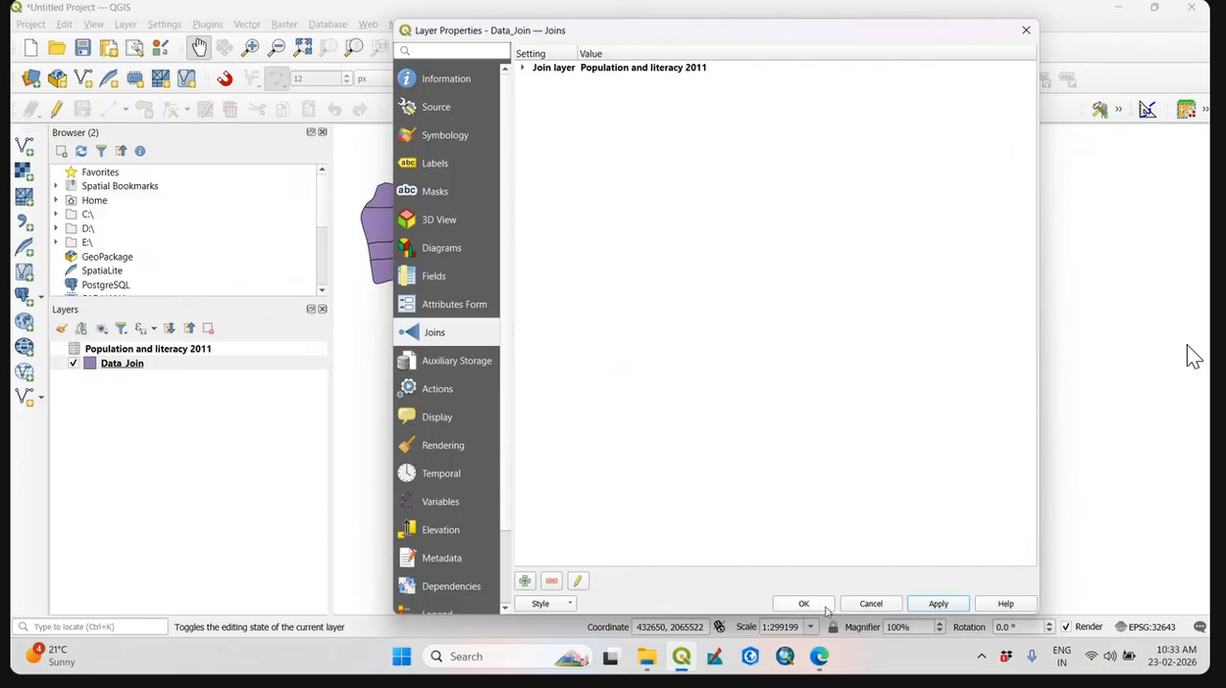
pyautogui.click(805, 604)
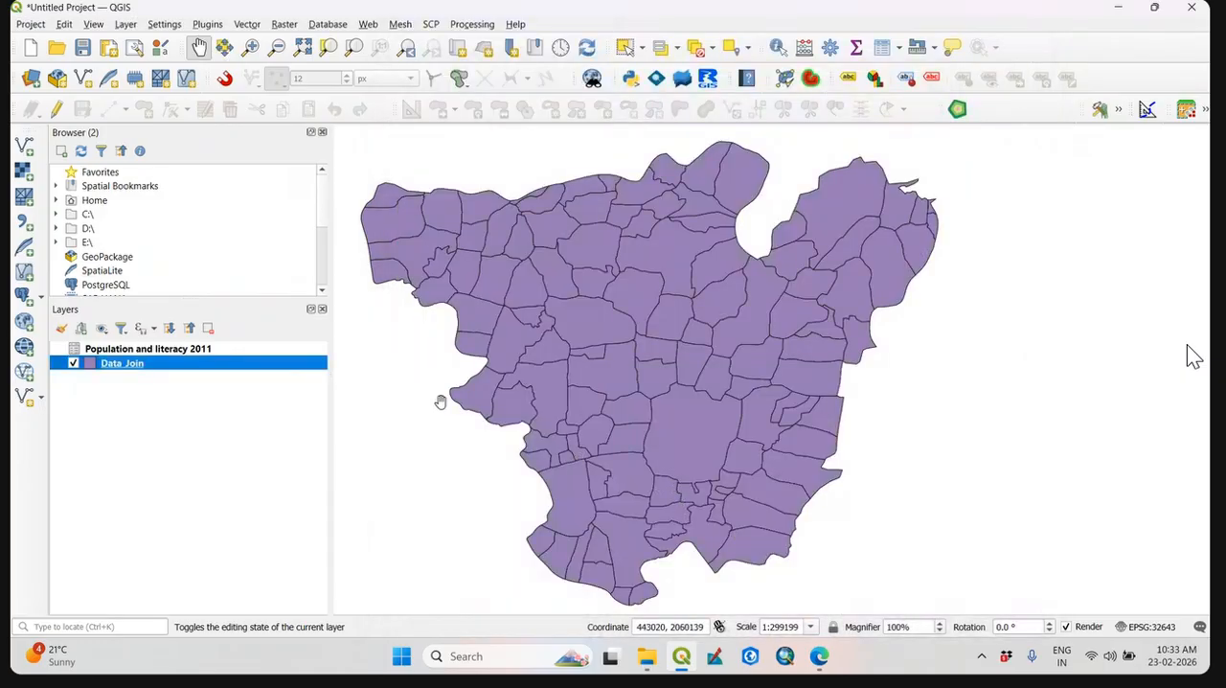
# Open the Data_Join attribute table and reposition its window to examine the joined Name, Tot_Population and Literacy fields.
pyautogui.rightClick(131, 367)
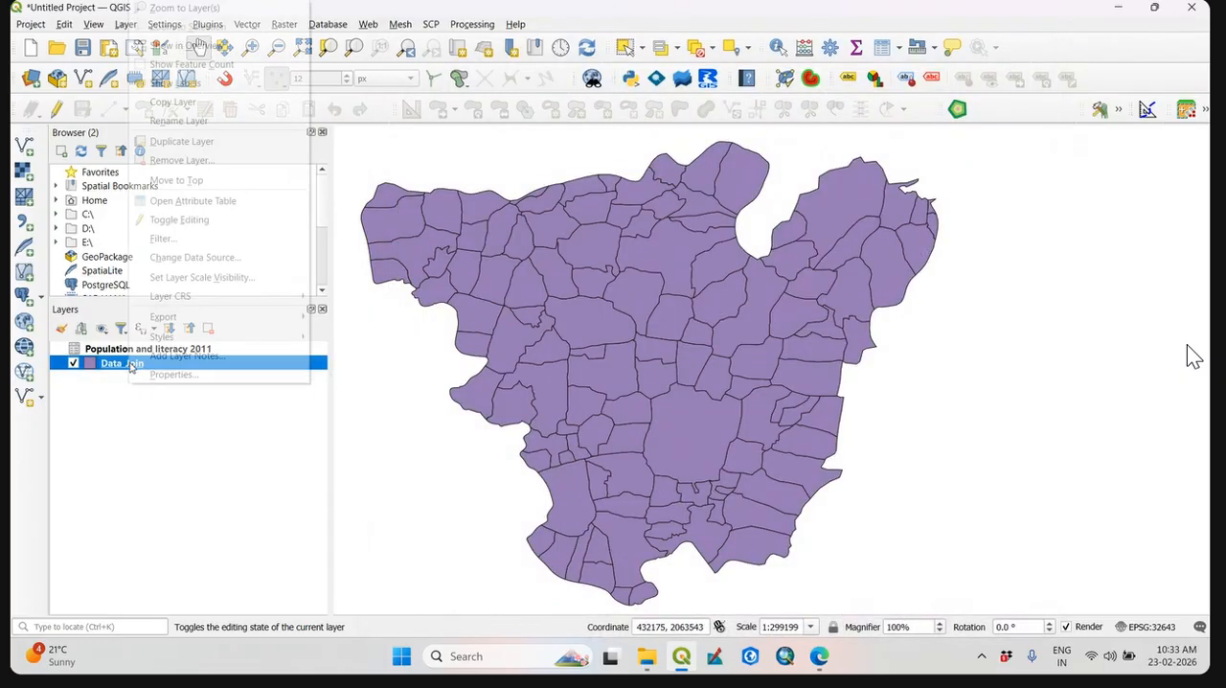
pyautogui.click(263, 203)
pyautogui.moveTo(856, 159); pyautogui.dragTo(613, 77)
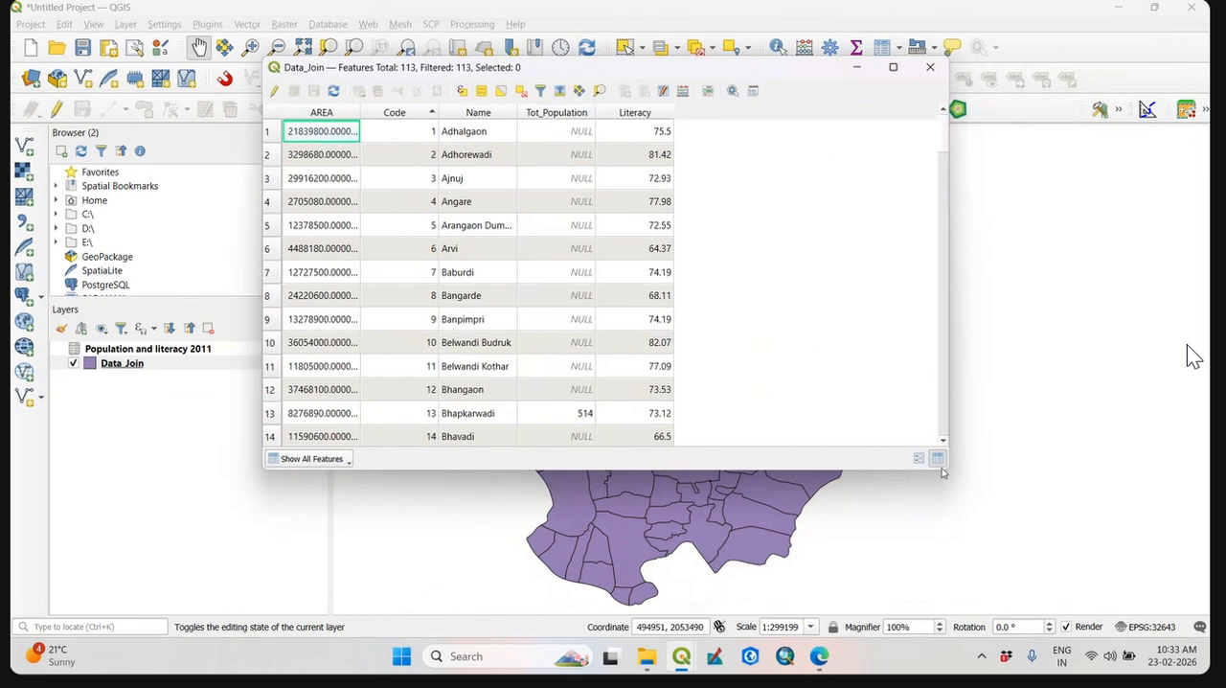
# Enlarge the Data_Join attribute table, examine the joined Tot_Population values across the records, and close the table.
pyautogui.moveTo(949, 473); pyautogui.dragTo(1101, 566)
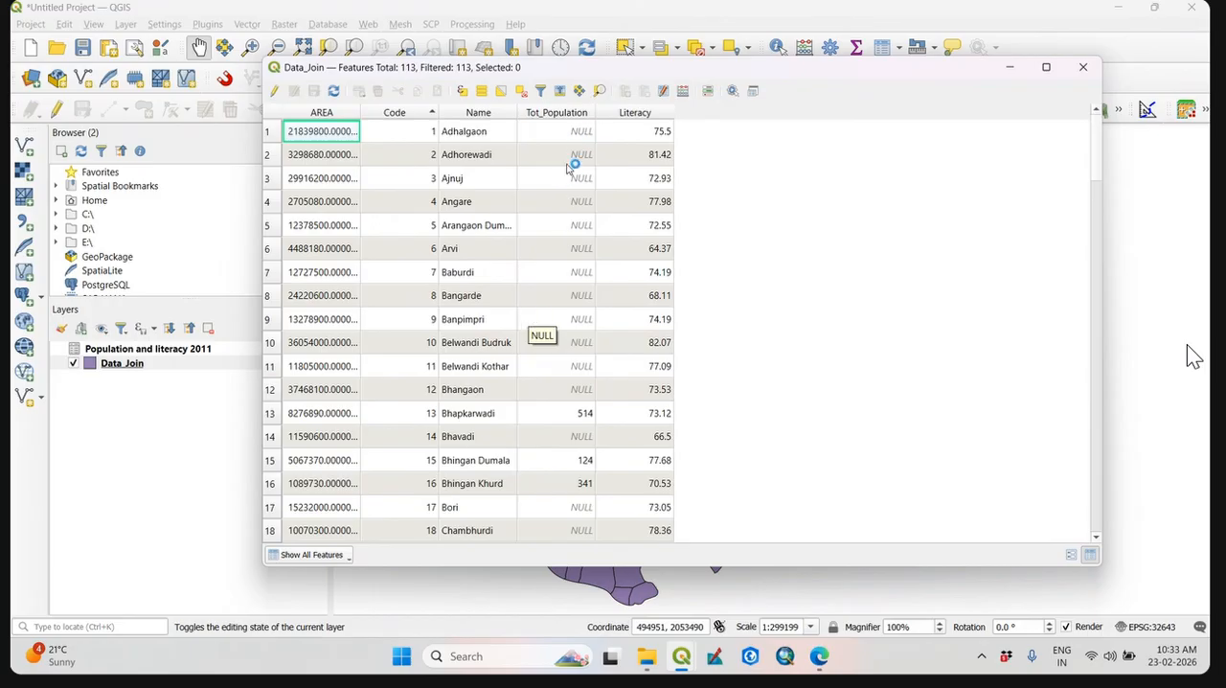
pyautogui.scroll(-2, 573, 388)
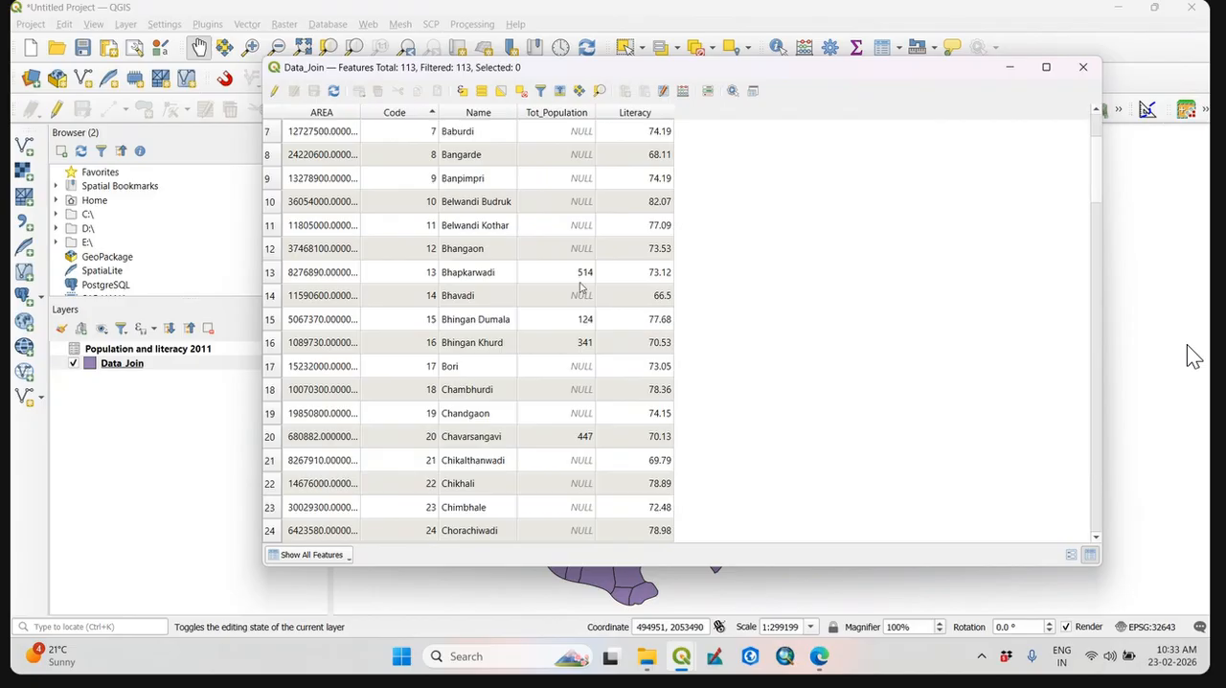
pyautogui.scroll(-20, 575, 374)
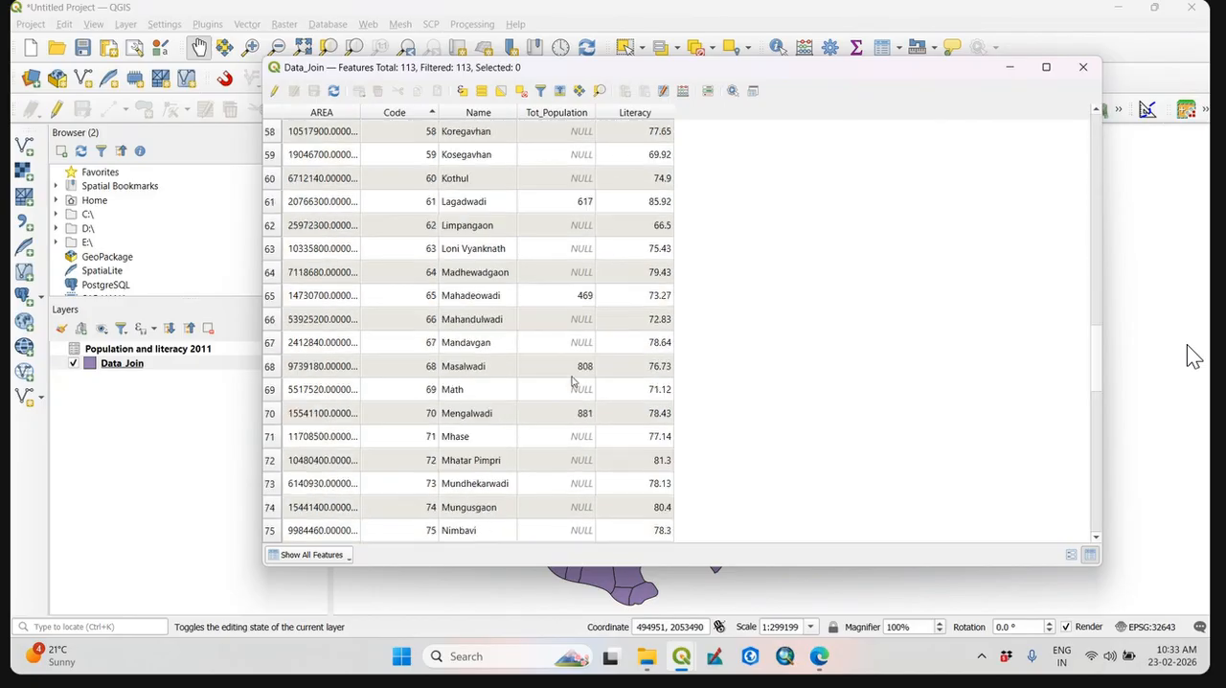
pyautogui.scroll(20, 566, 402)
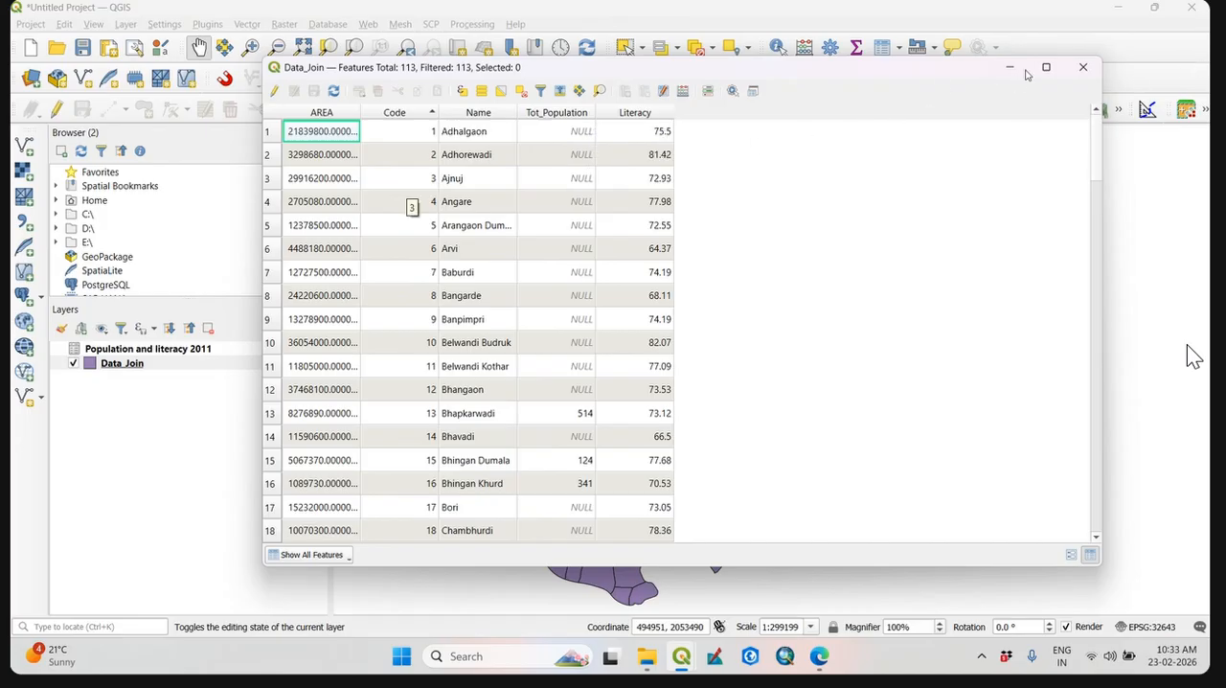
pyautogui.click(1082, 69)
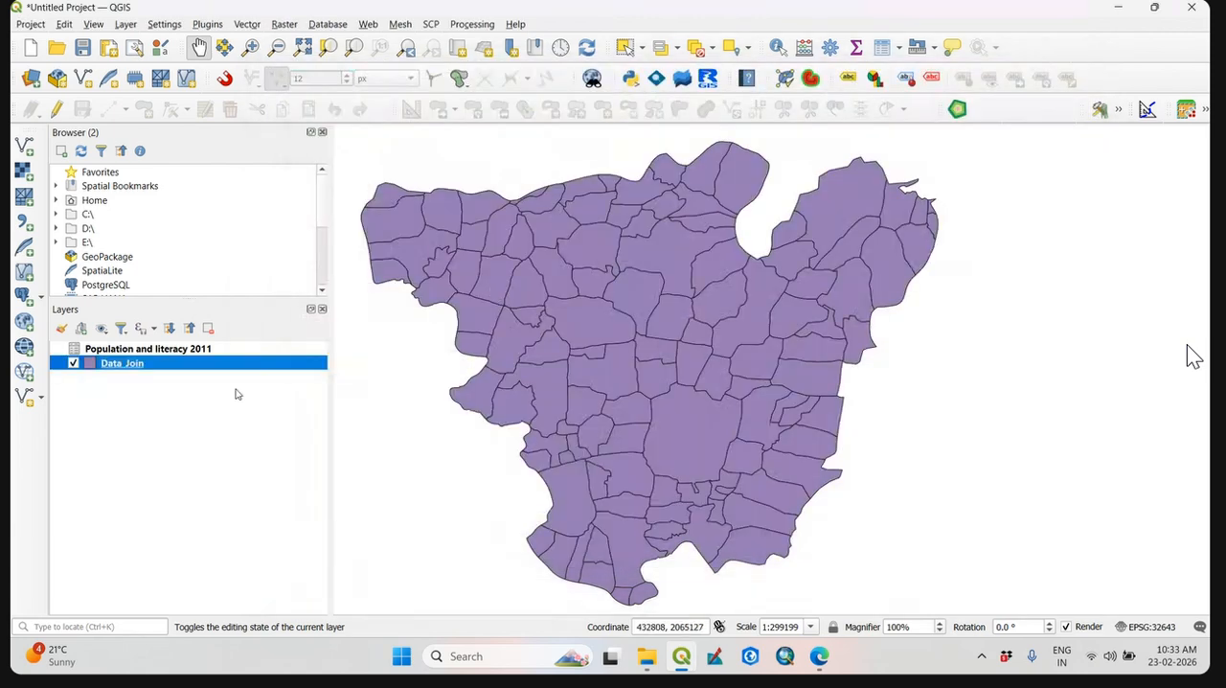
# Open the Data_Join join settings and remove the Population and literacy 2011 join.
pyautogui.rightClick(142, 368)
pyautogui.click(230, 381)
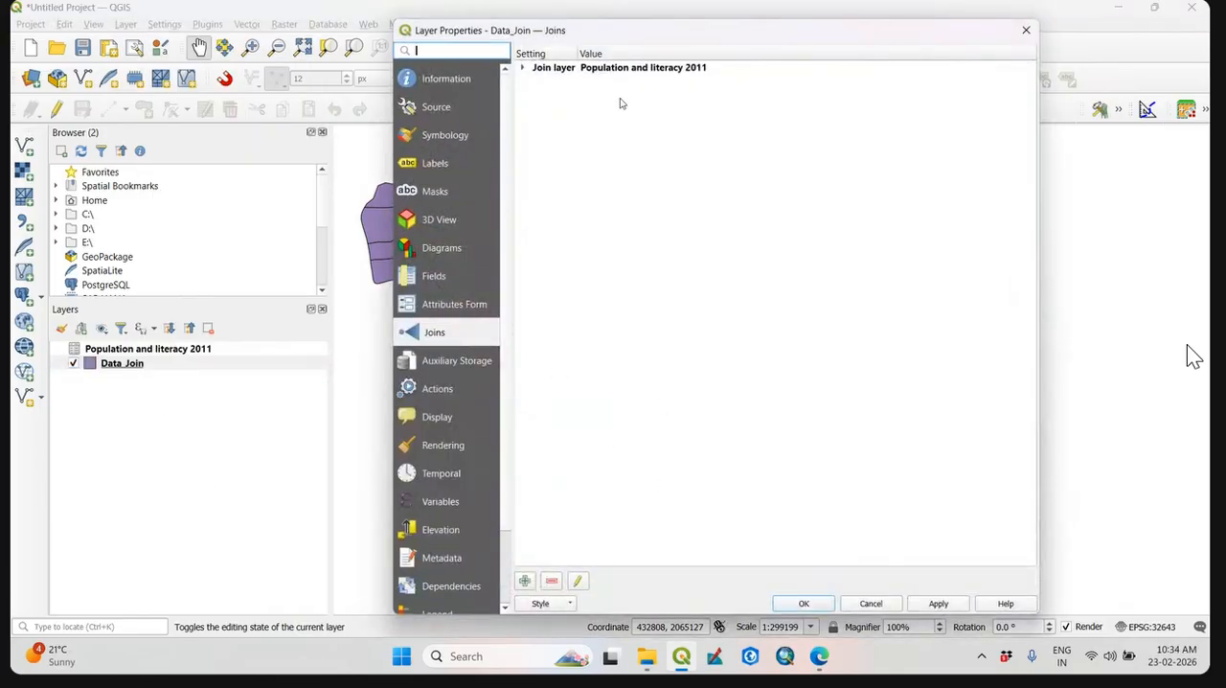
pyautogui.click(612, 69)
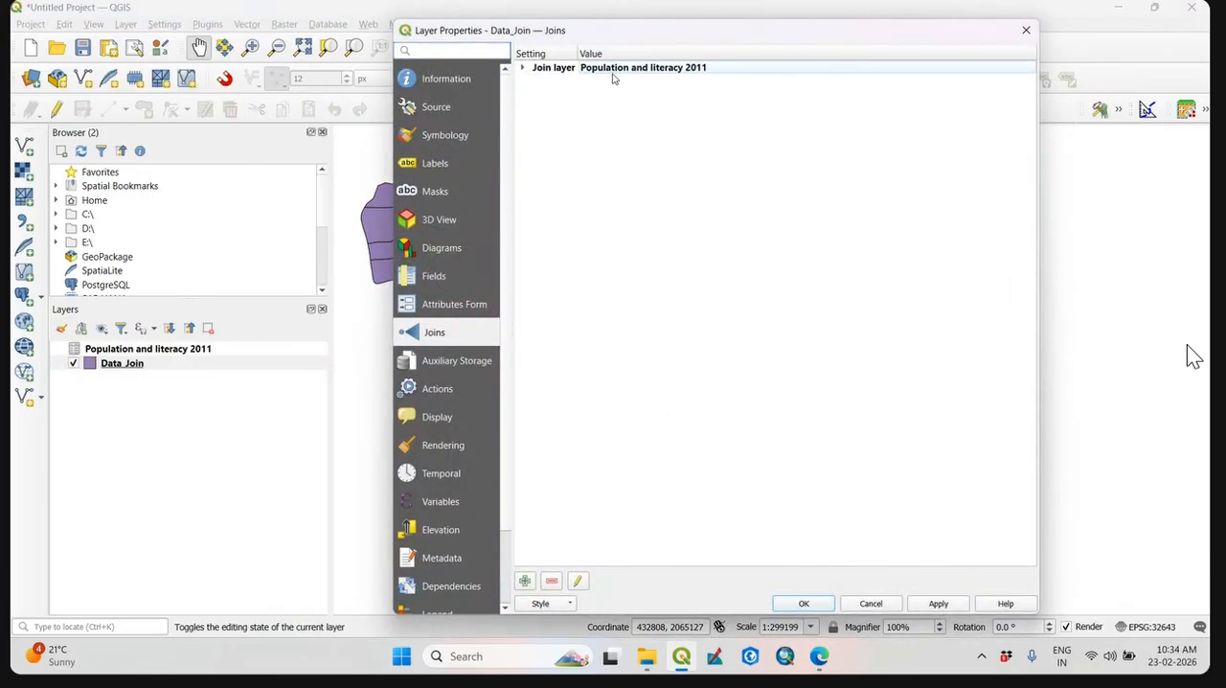
pyautogui.click(552, 581)
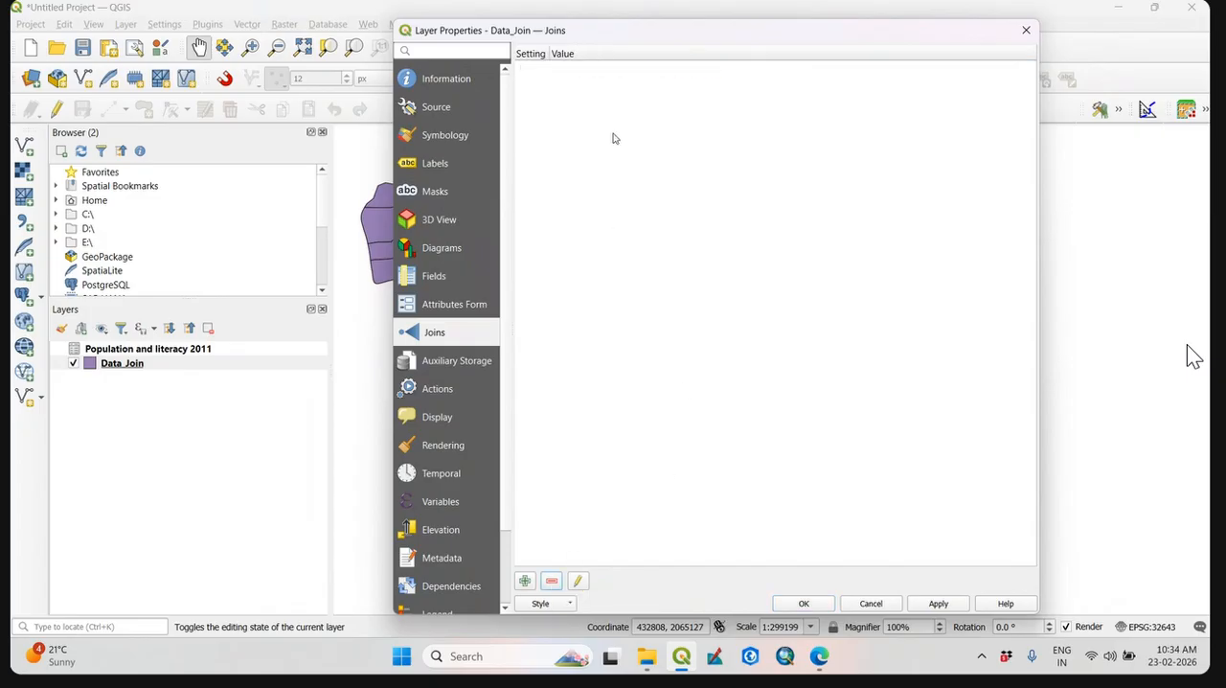
# Add a join to Population and literacy 2011 with Code as target field and an empty custom field name prefix.
pyautogui.click(525, 582)
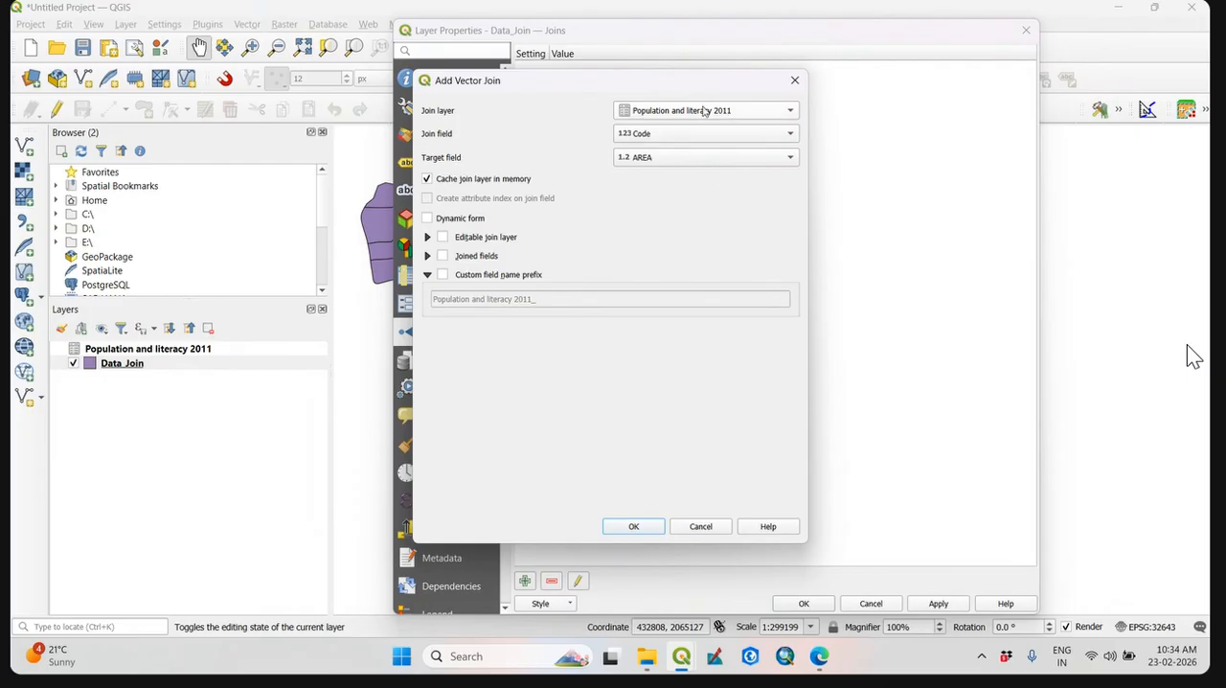
pyautogui.click(661, 163)
pyautogui.click(643, 170)
pyautogui.click(444, 275)
pyautogui.moveTo(566, 302); pyautogui.dragTo(244, 303)
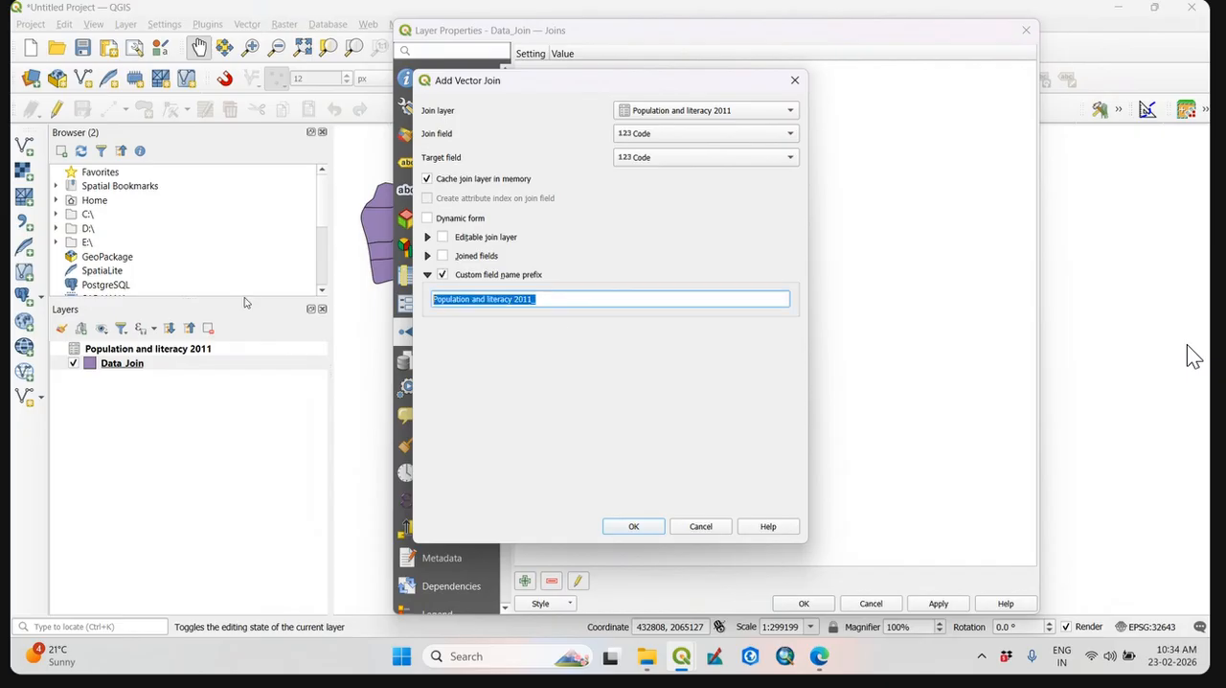
pyautogui.press('BackSpace')
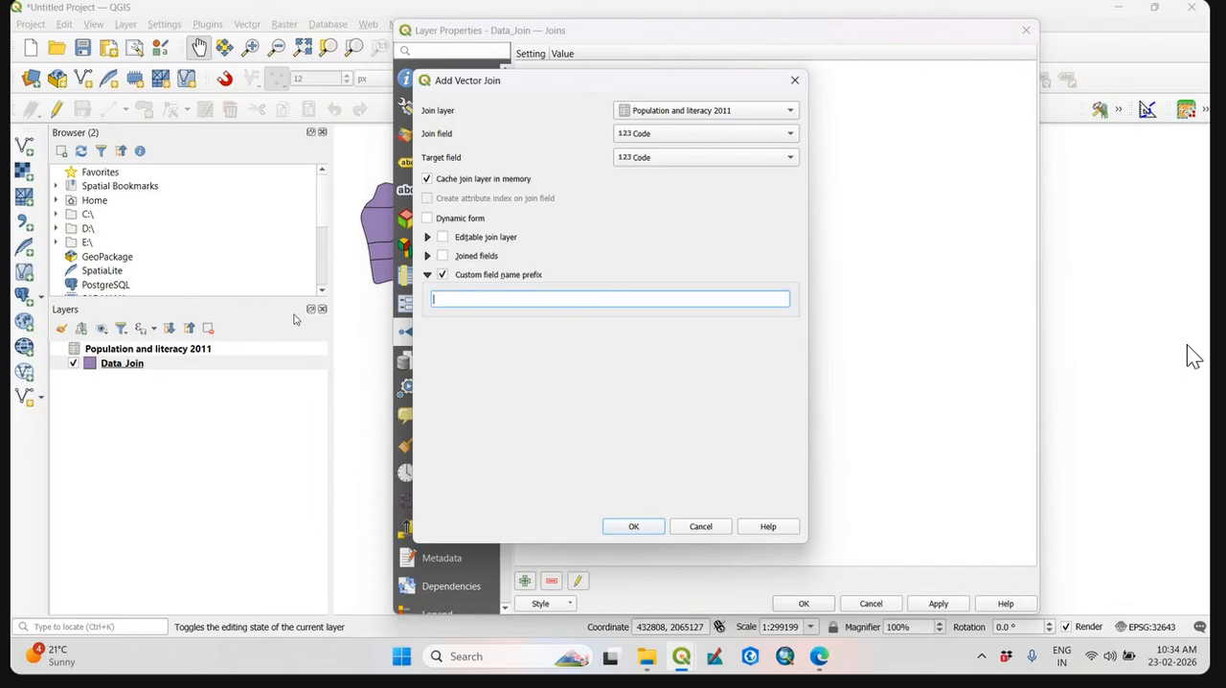
pyautogui.click(628, 527)
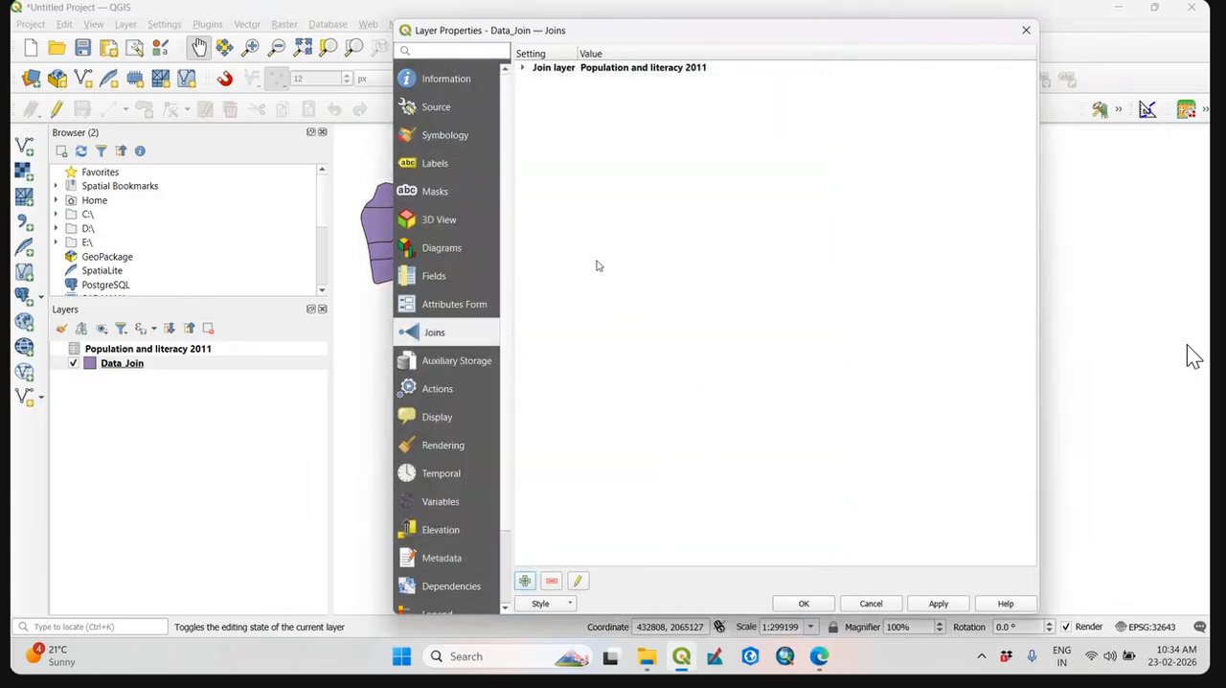
# Review the settings of the Population and literacy 2011 join and cancel the Data_Join properties.
pyautogui.click(522, 68)
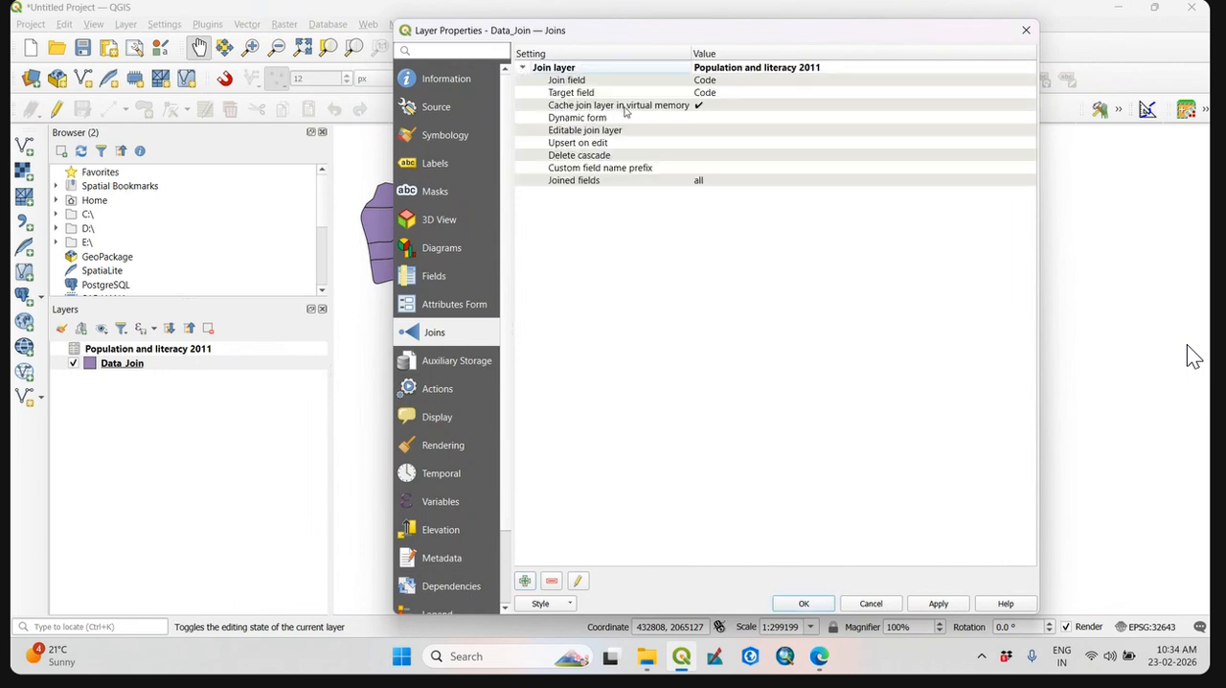
pyautogui.click(523, 68)
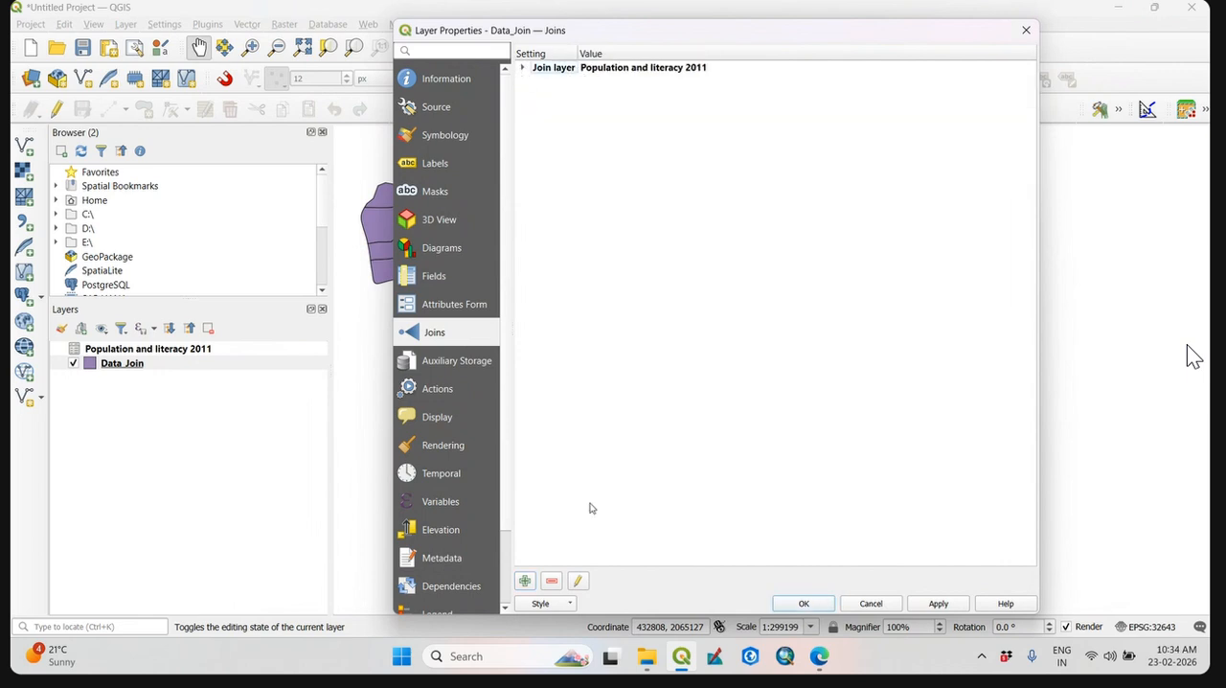
pyautogui.click(579, 585)
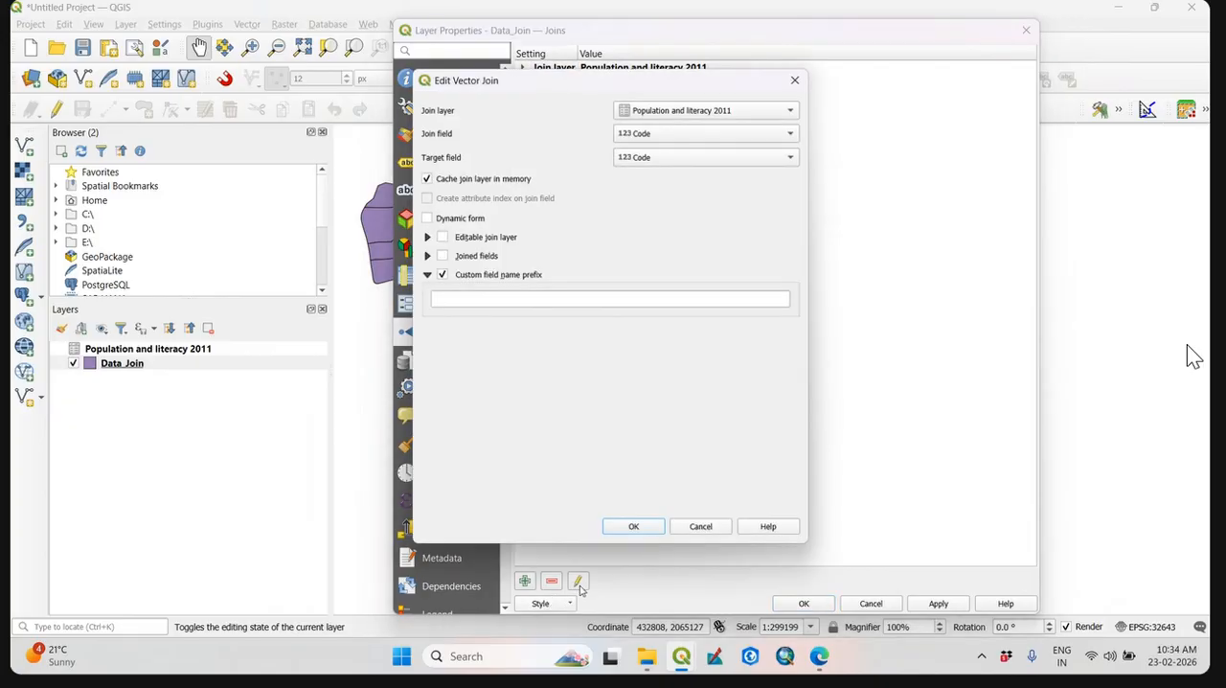
pyautogui.click(714, 530)
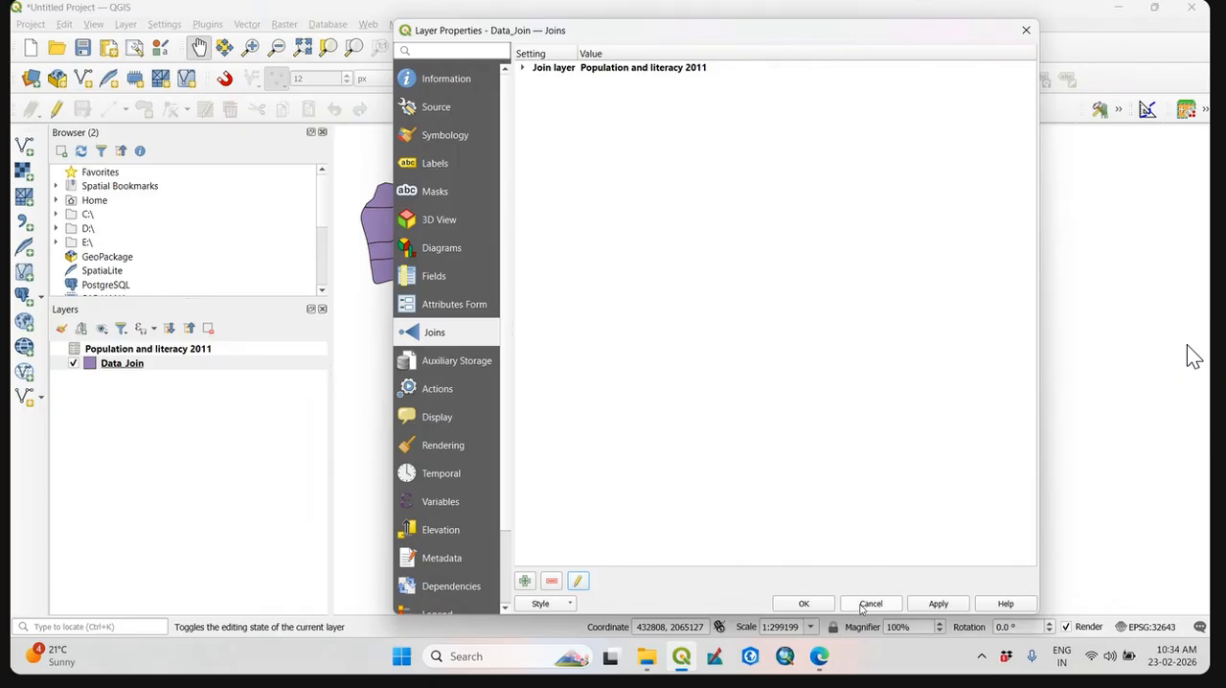
pyautogui.click(863, 606)
# Remove the Population and literacy 2011 table from the project's layers and confirm the removal.
pyautogui.click(203, 364)
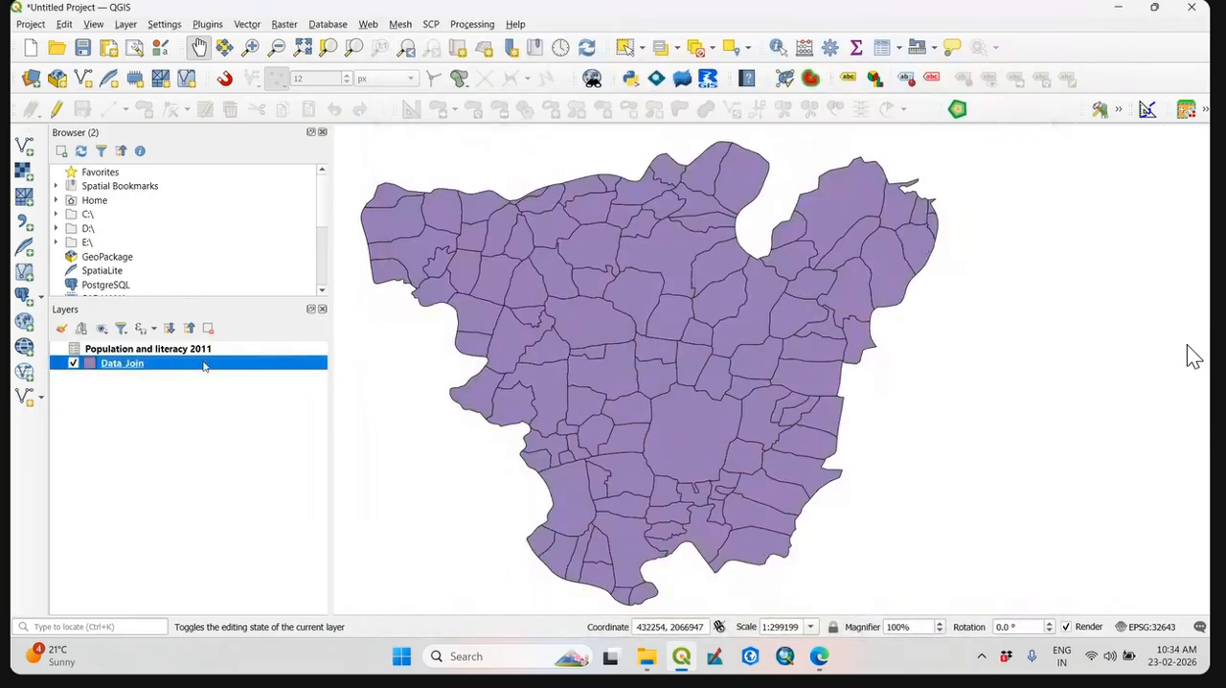
pyautogui.rightClick(166, 351)
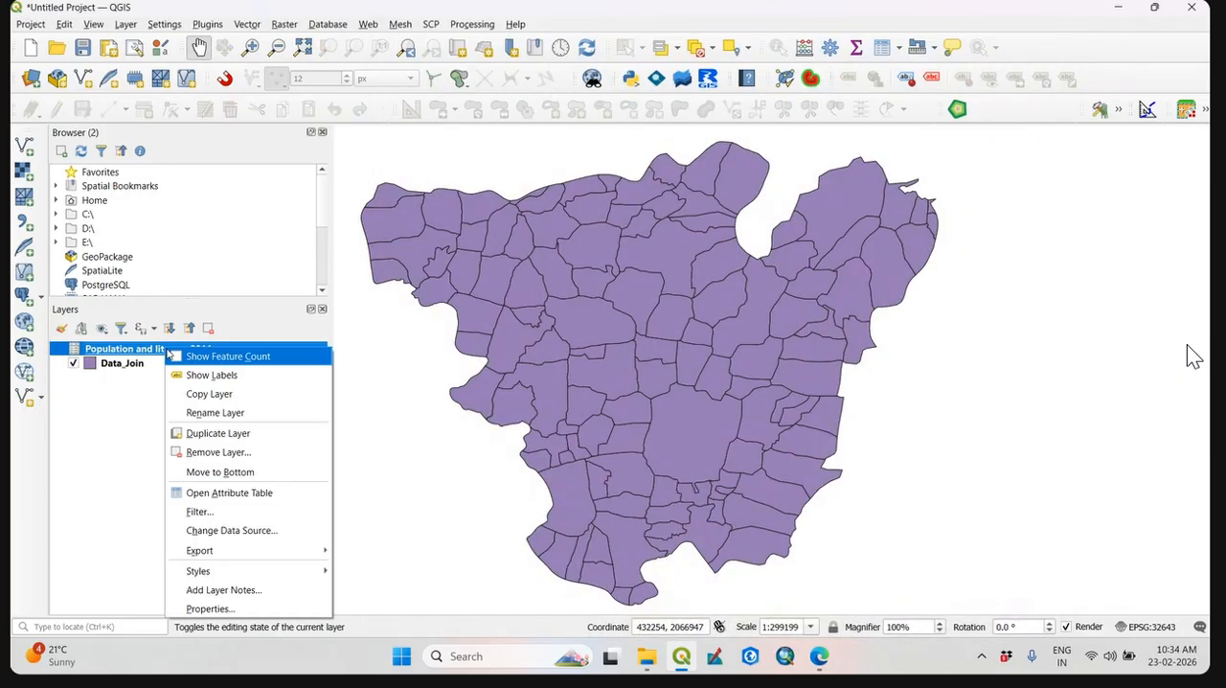
pyautogui.click(267, 453)
pyautogui.click(586, 346)
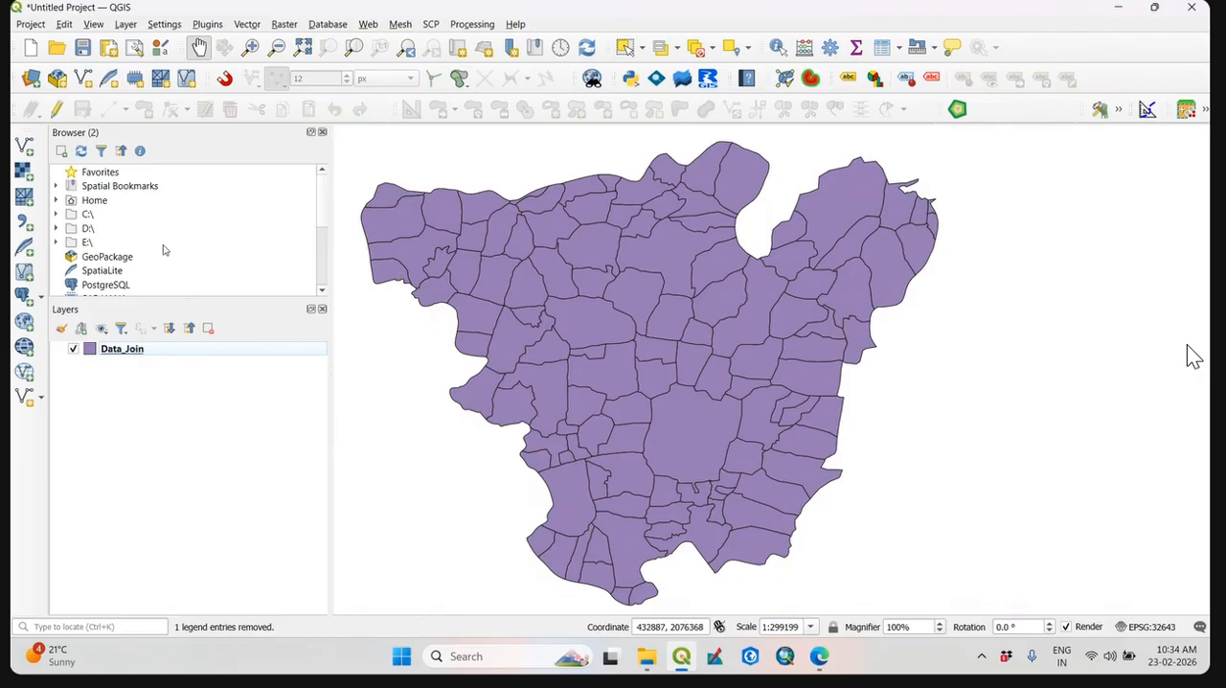
# Choose the Population and literacy 2011 CSV file from the JoinData folder as a delimited text source.
pyautogui.click(24, 222)
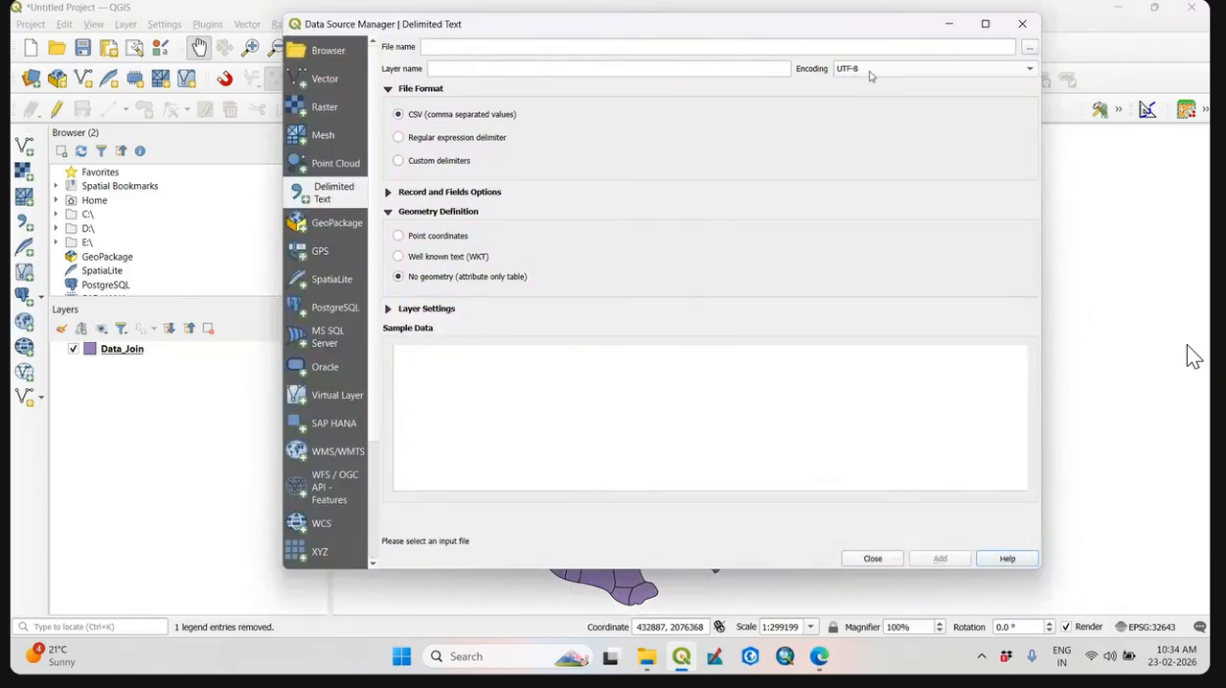
pyautogui.click(1029, 47)
pyautogui.click(466, 153)
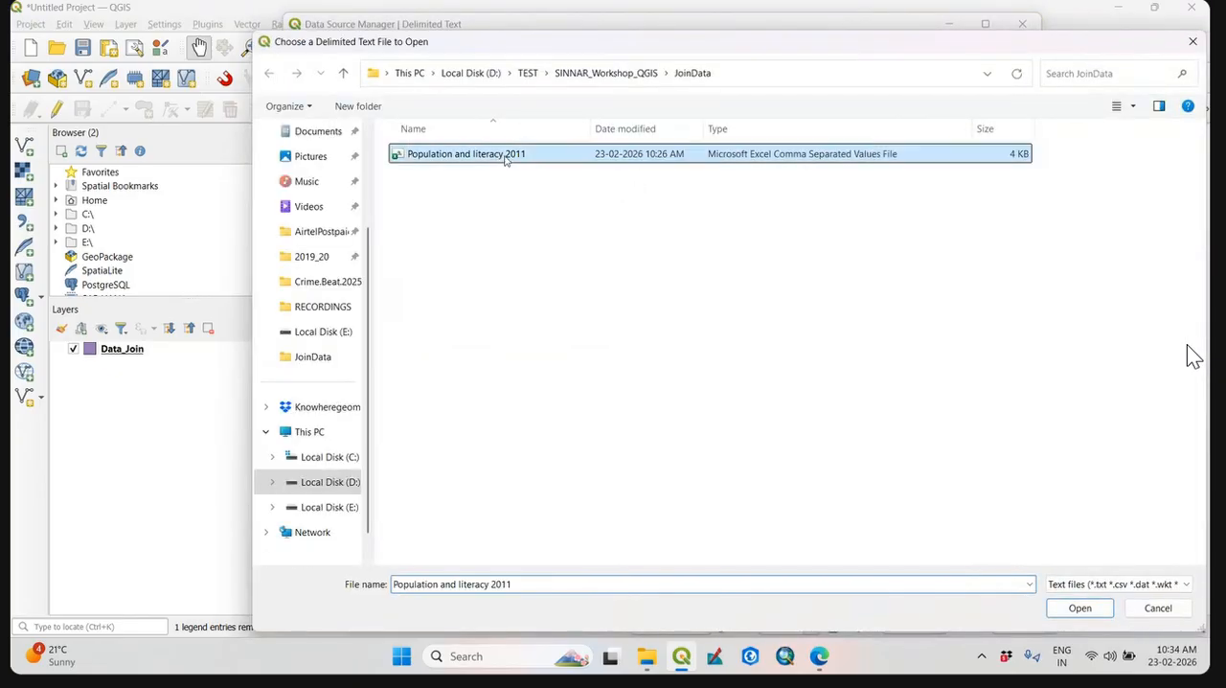
pyautogui.click(1080, 608)
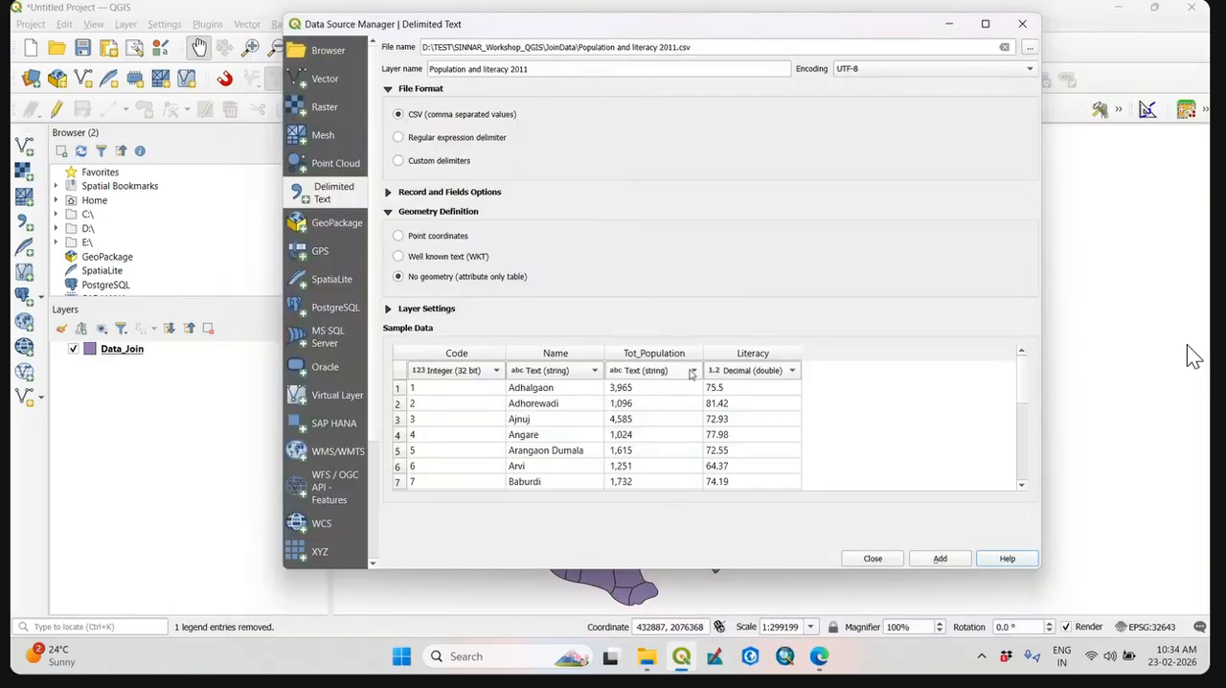
# Check the data type choices for Tot_Population, keep Text (string), and add the CSV as an attribute-only table.
pyautogui.click(665, 373)
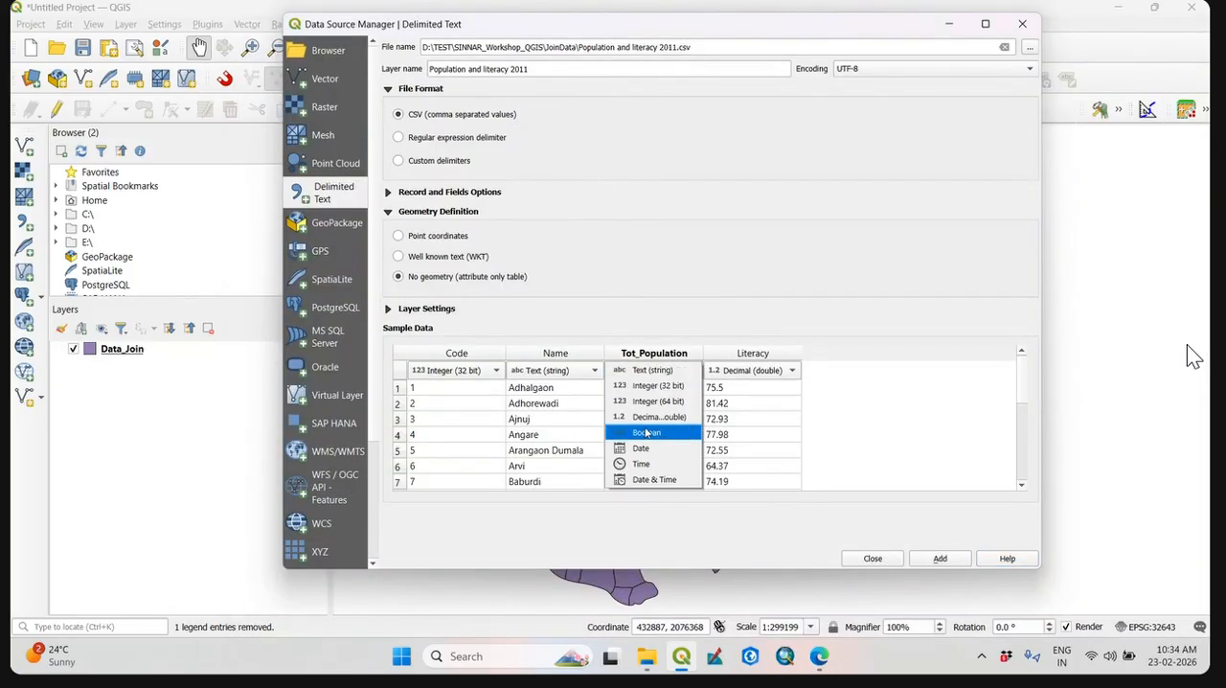
pyautogui.click(843, 357)
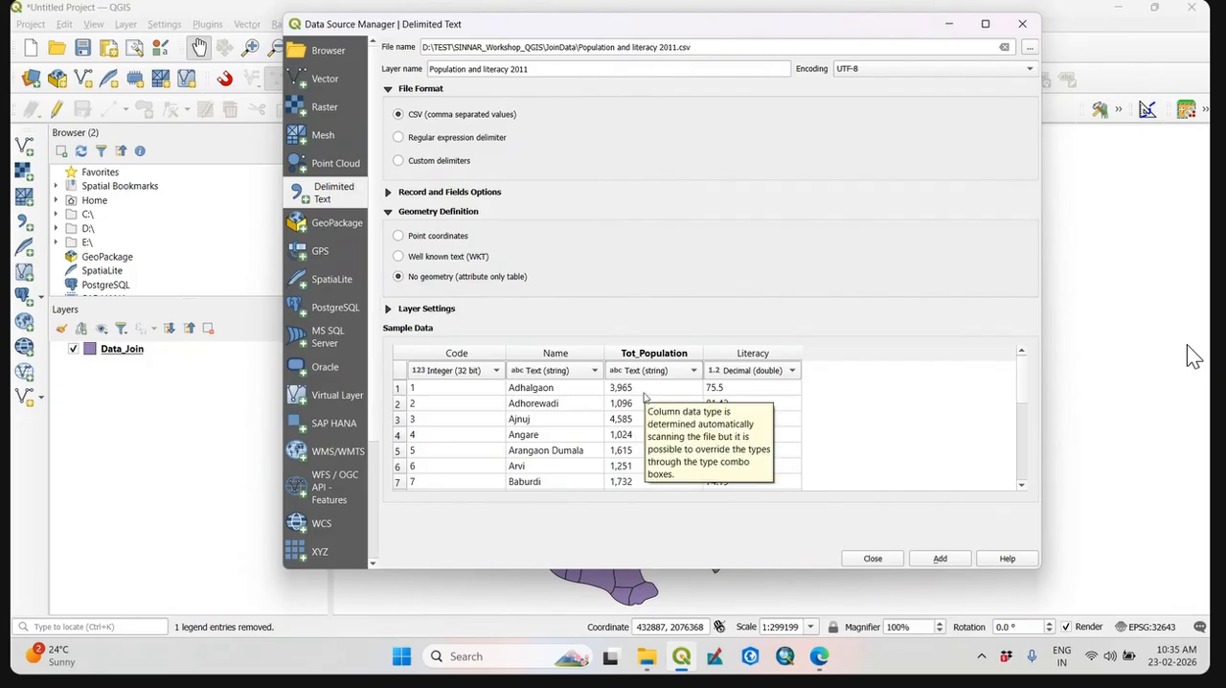
pyautogui.click(686, 372)
pyautogui.click(778, 321)
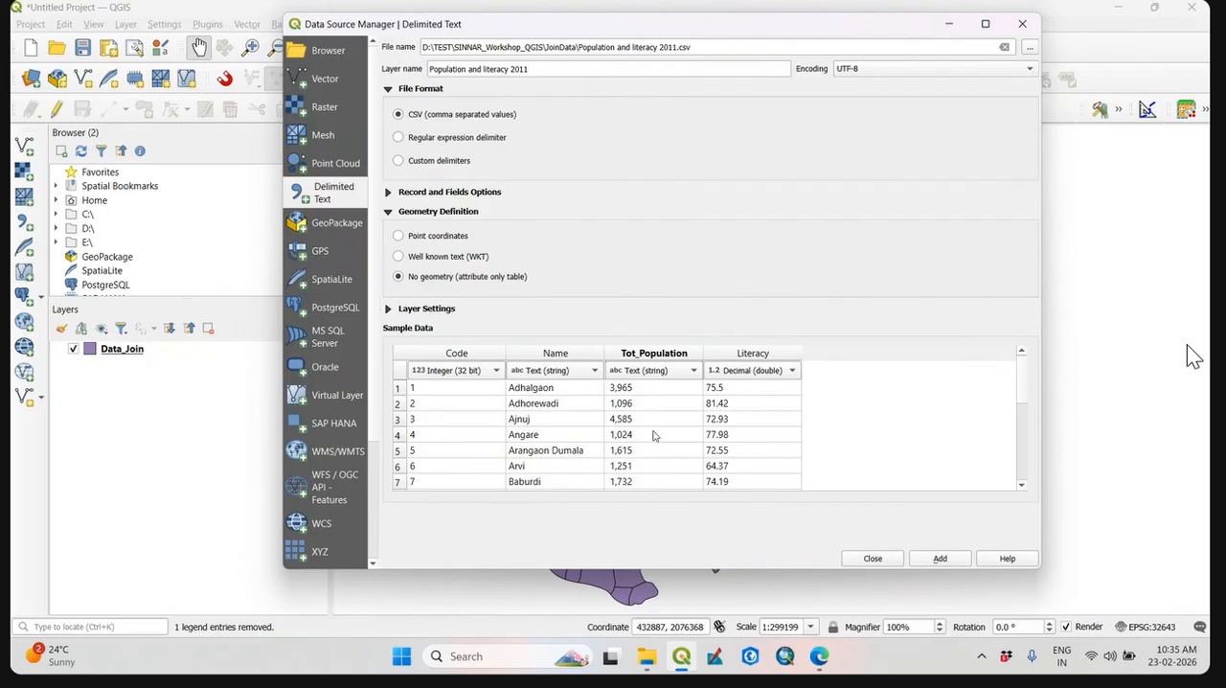
pyautogui.click(940, 560)
pyautogui.click(873, 559)
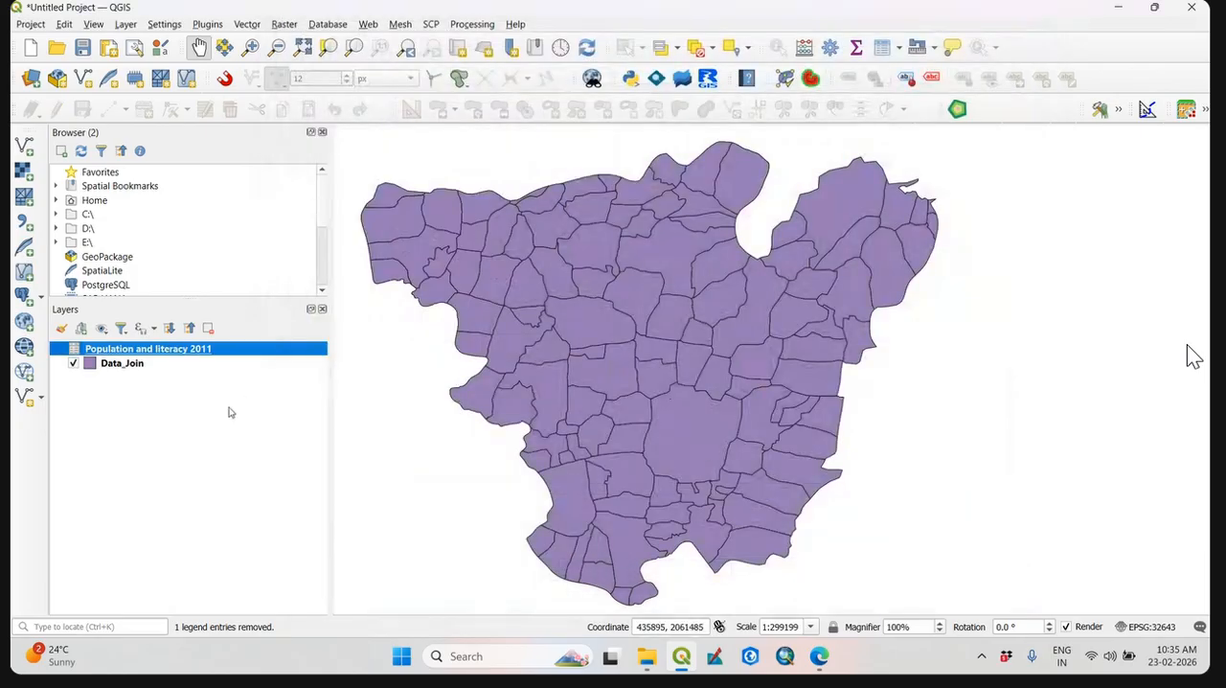
# Start a new join on Data_Join with Population and literacy 2011, using Code as both join field and target field.
pyautogui.rightClick(143, 370)
pyautogui.click(130, 369)
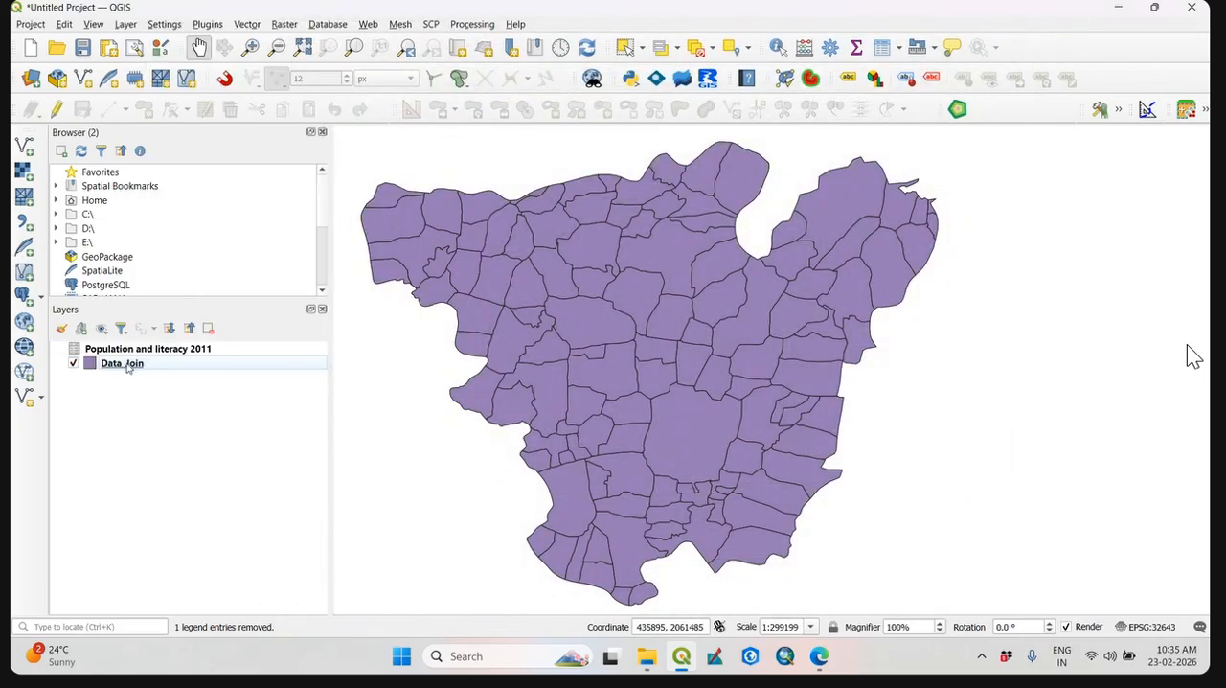
pyautogui.click(153, 374)
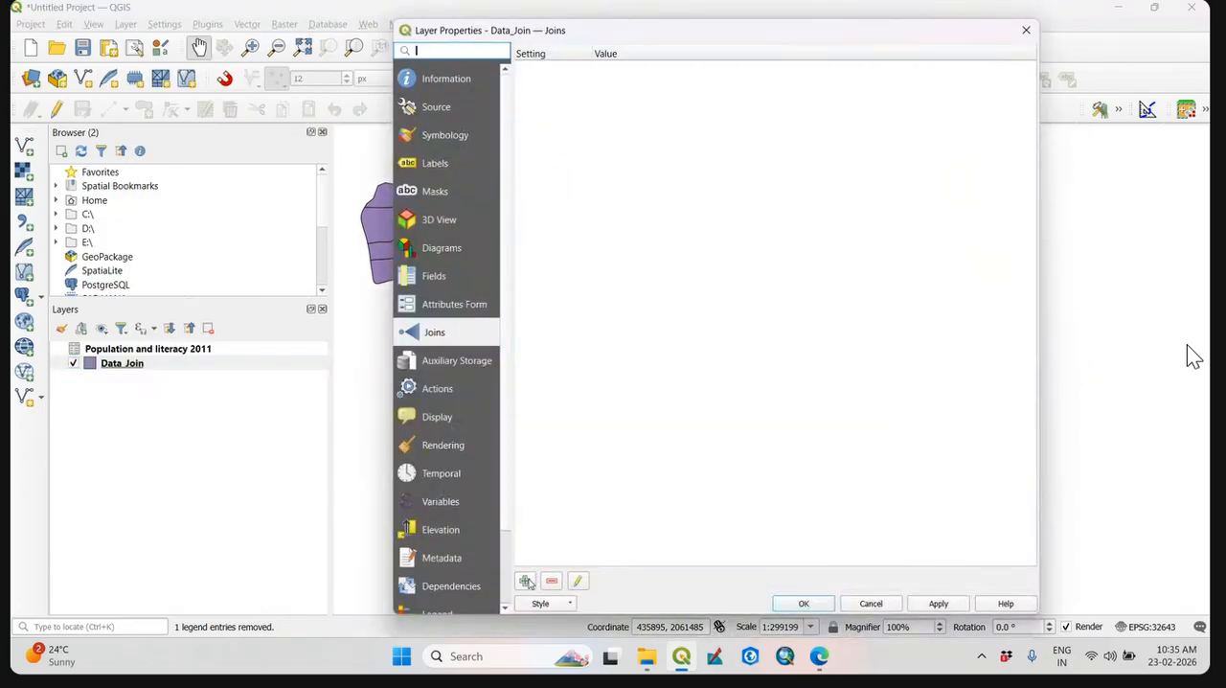
pyautogui.click(527, 582)
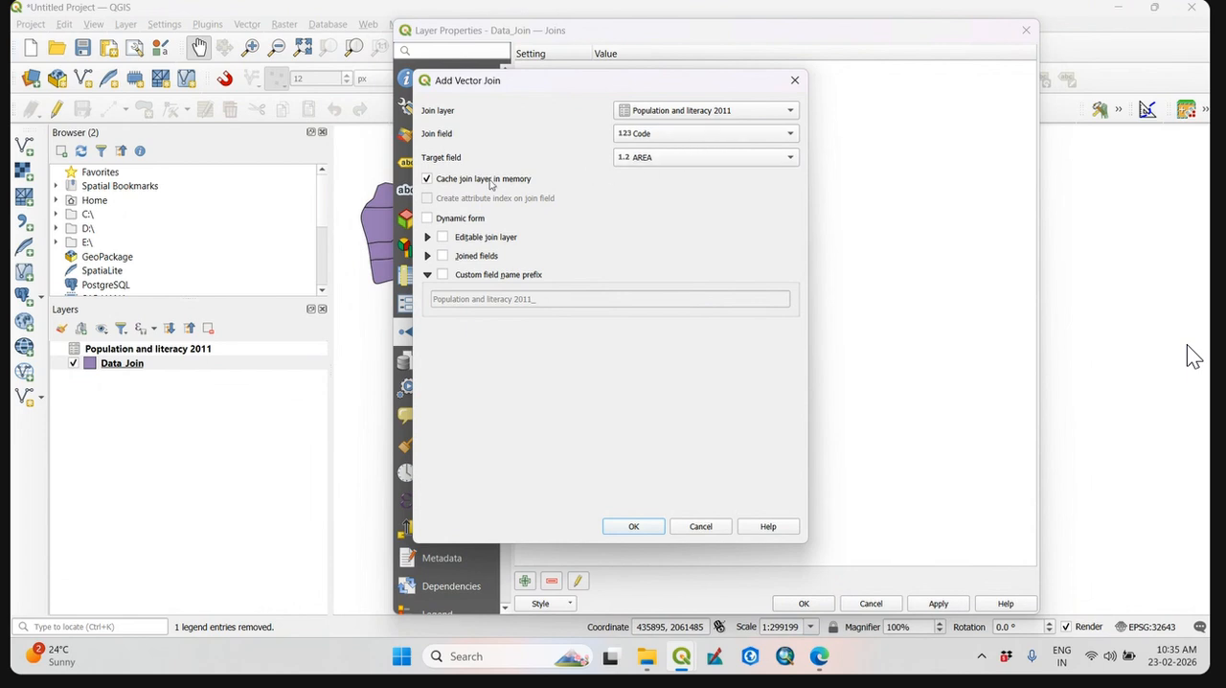
pyautogui.click(690, 160)
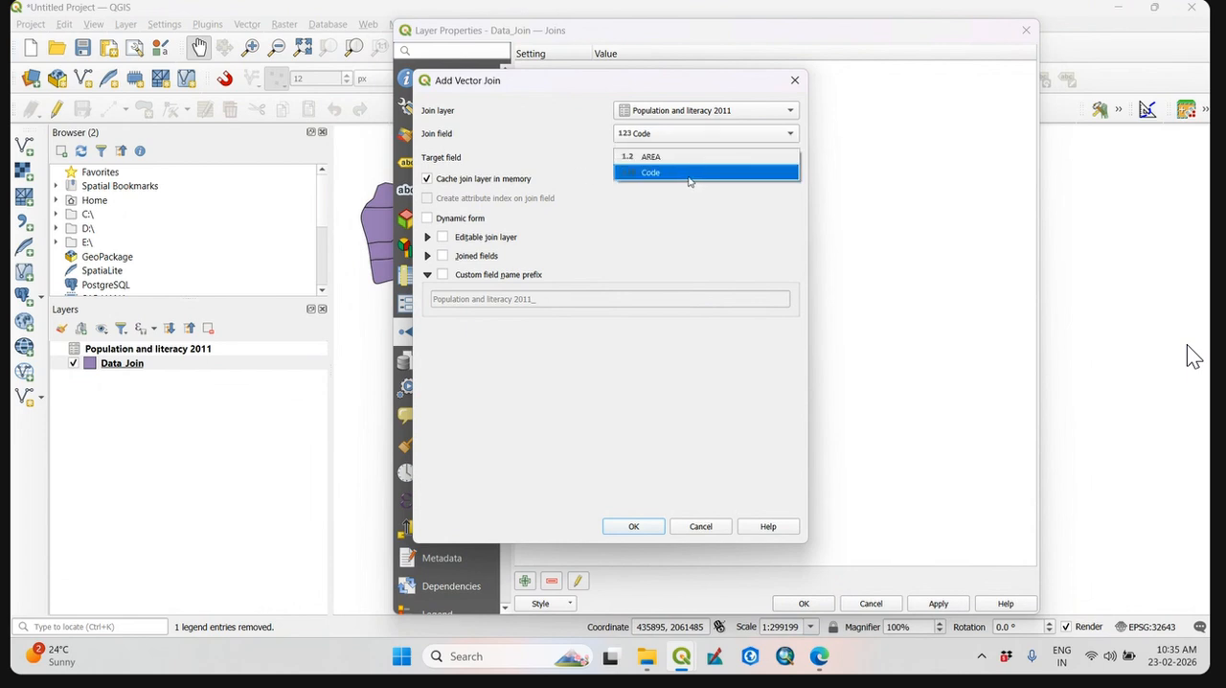
pyautogui.click(683, 172)
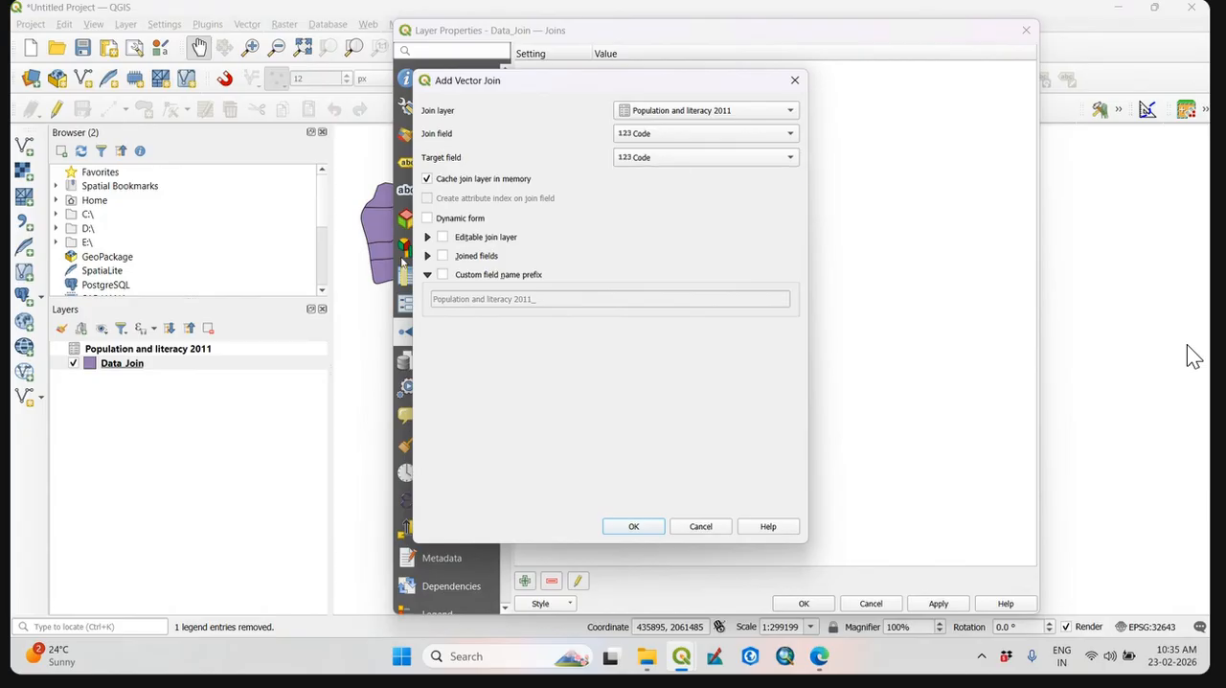
# Enable an empty custom field name prefix, accept the join, and apply it to Data_Join, closing its properties.
pyautogui.click(443, 275)
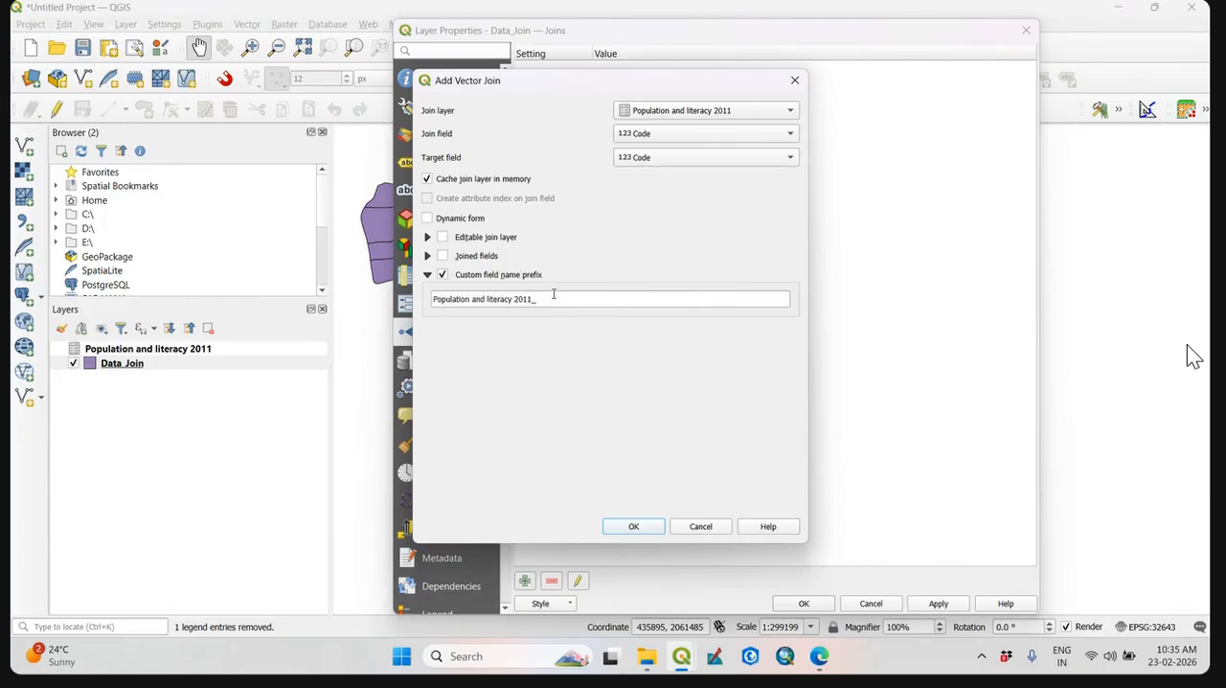
pyautogui.moveTo(554, 294); pyautogui.dragTo(328, 290)
pyautogui.press('BackSpace')
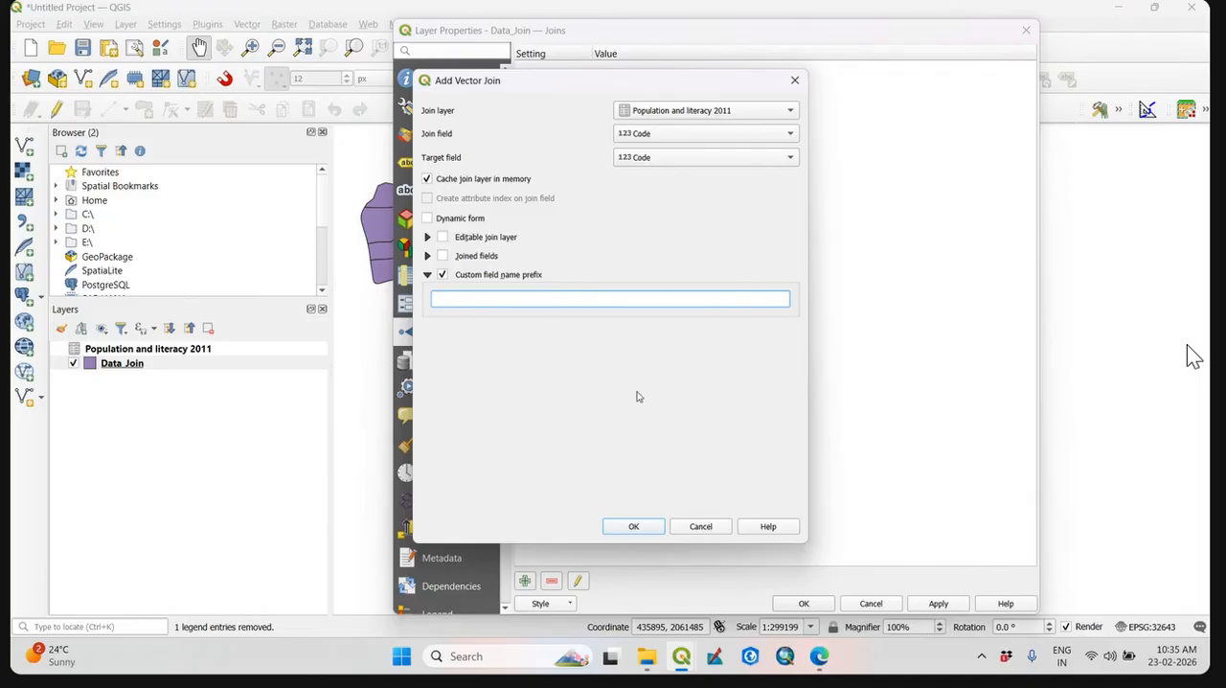
pyautogui.click(636, 528)
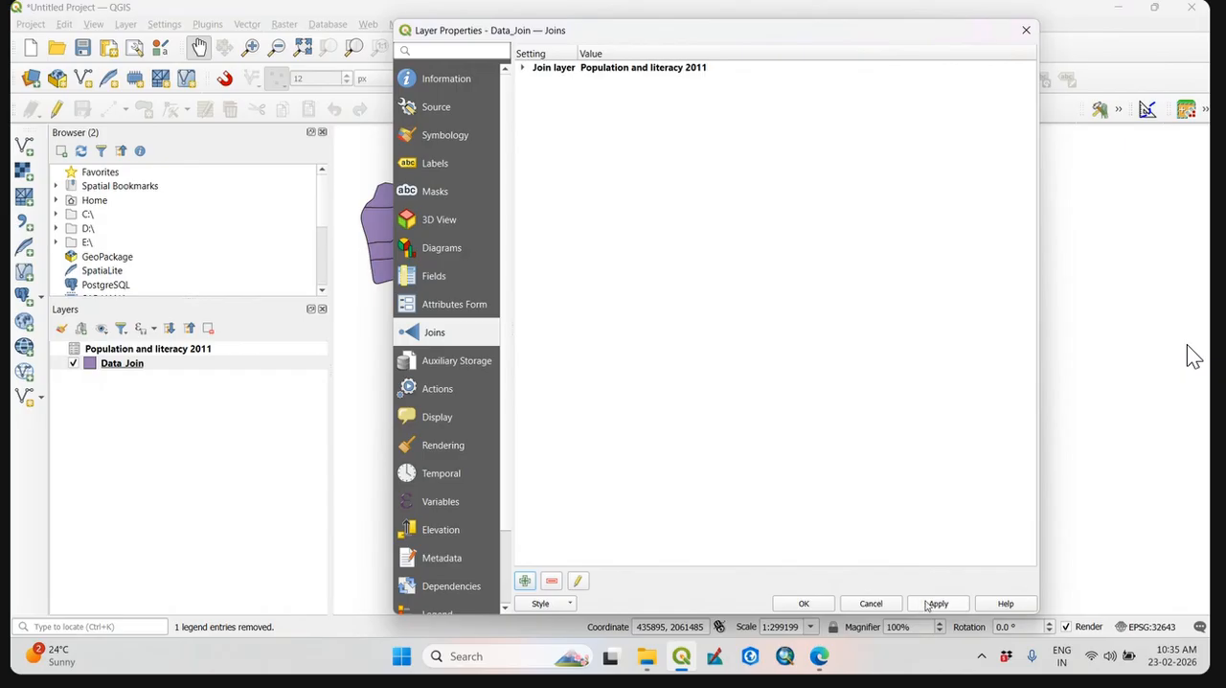
pyautogui.click(931, 604)
pyautogui.click(816, 607)
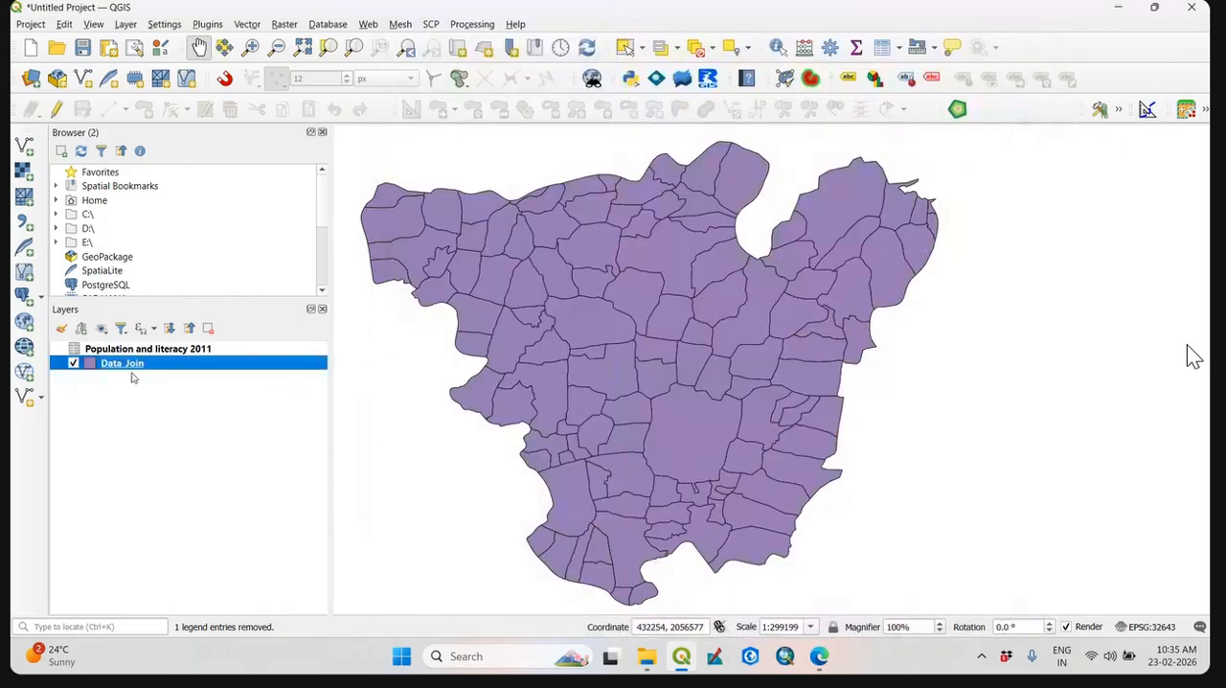
# Inspect the joined Name, Tot_Population and Literacy columns in Data_Join's attribute table, closing the table when done.
pyautogui.rightClick(132, 367)
pyautogui.click(269, 201)
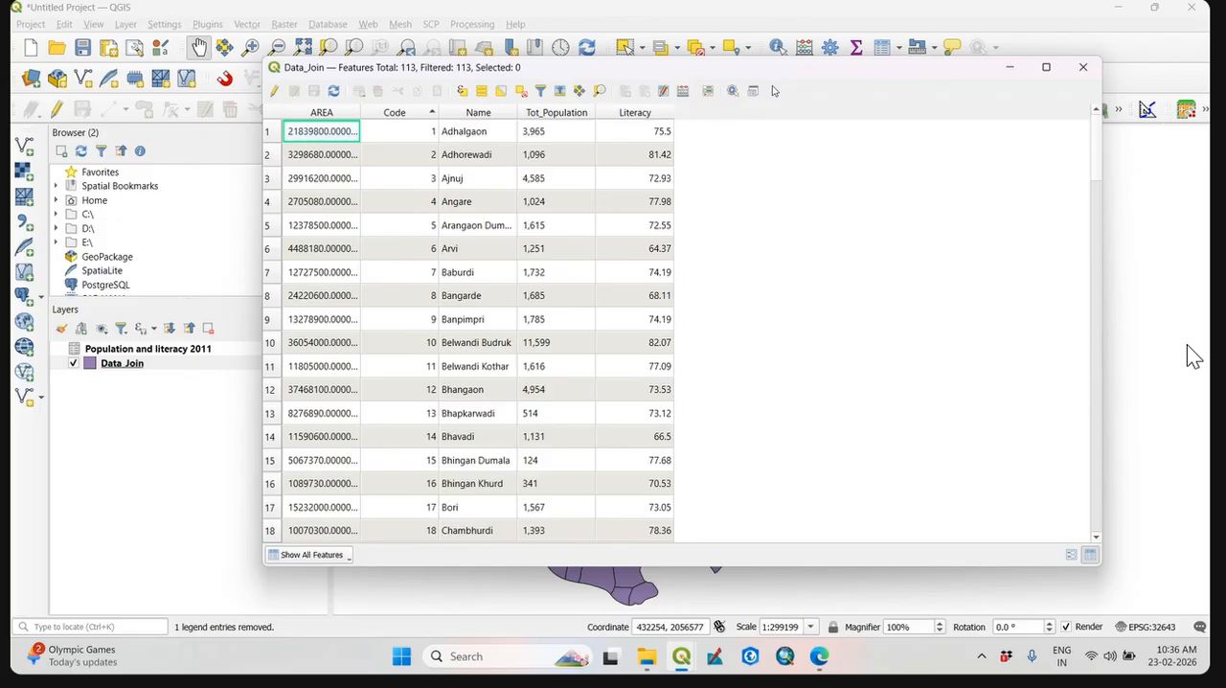
pyautogui.moveTo(871, 67); pyautogui.dragTo(963, 70)
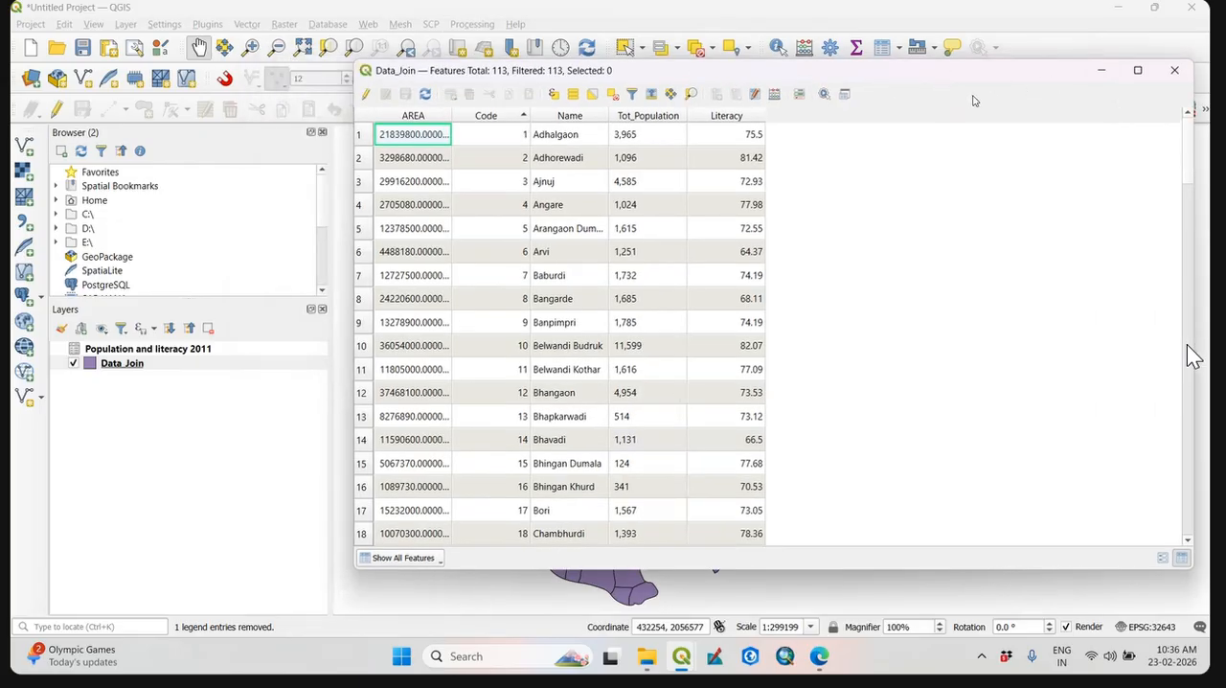
pyautogui.click(1182, 74)
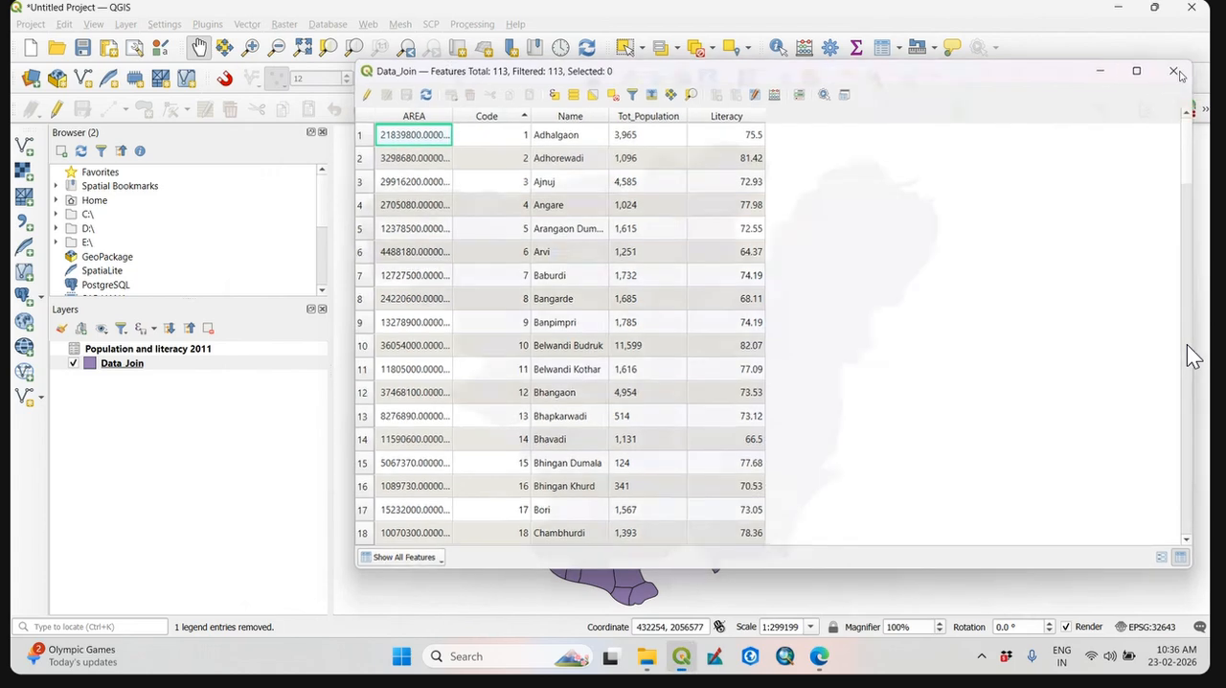
# Remove the Data_Join layer from the project.
pyautogui.rightClick(131, 369)
pyautogui.click(224, 161)
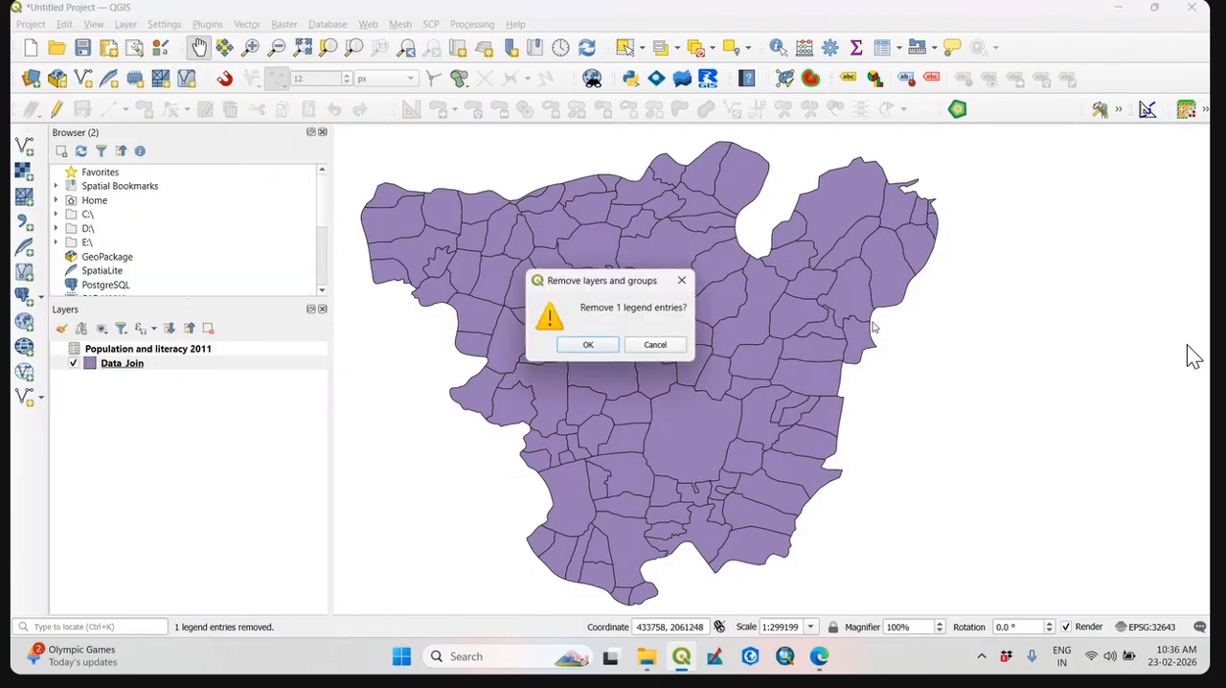
pyautogui.click(588, 345)
# Add the Data_Join shapefile from the Join Data folder as a new vector layer, closing the data source manager.
pyautogui.click(26, 144)
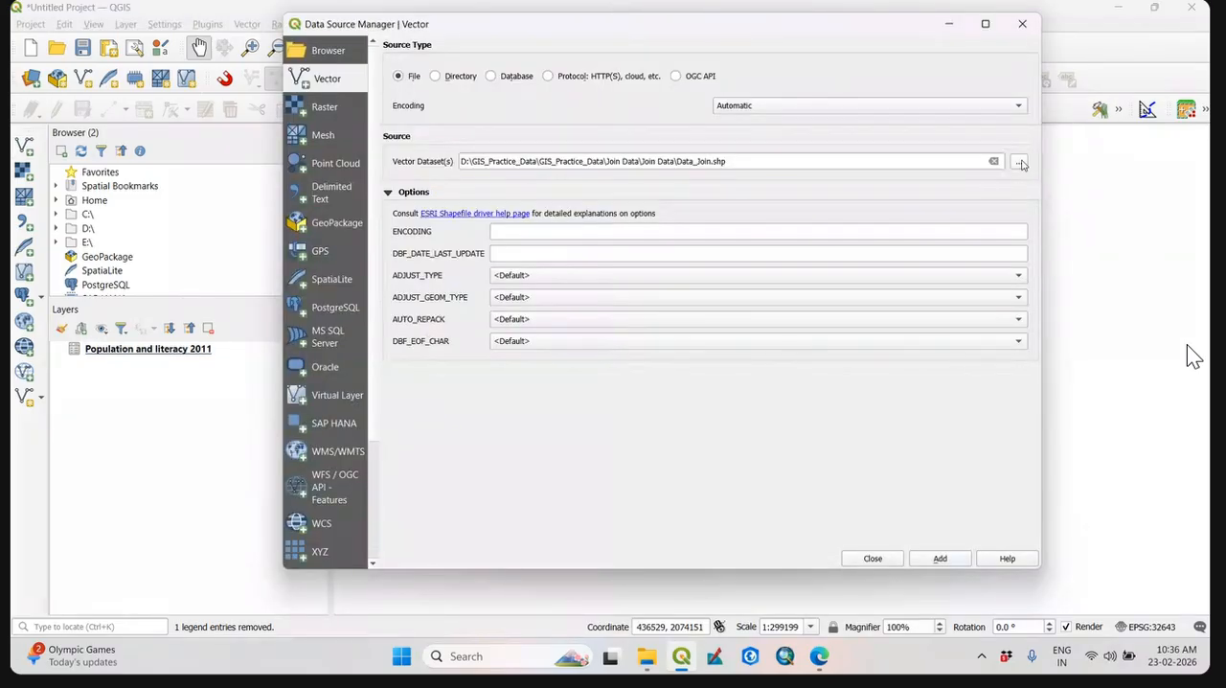
pyautogui.click(1019, 162)
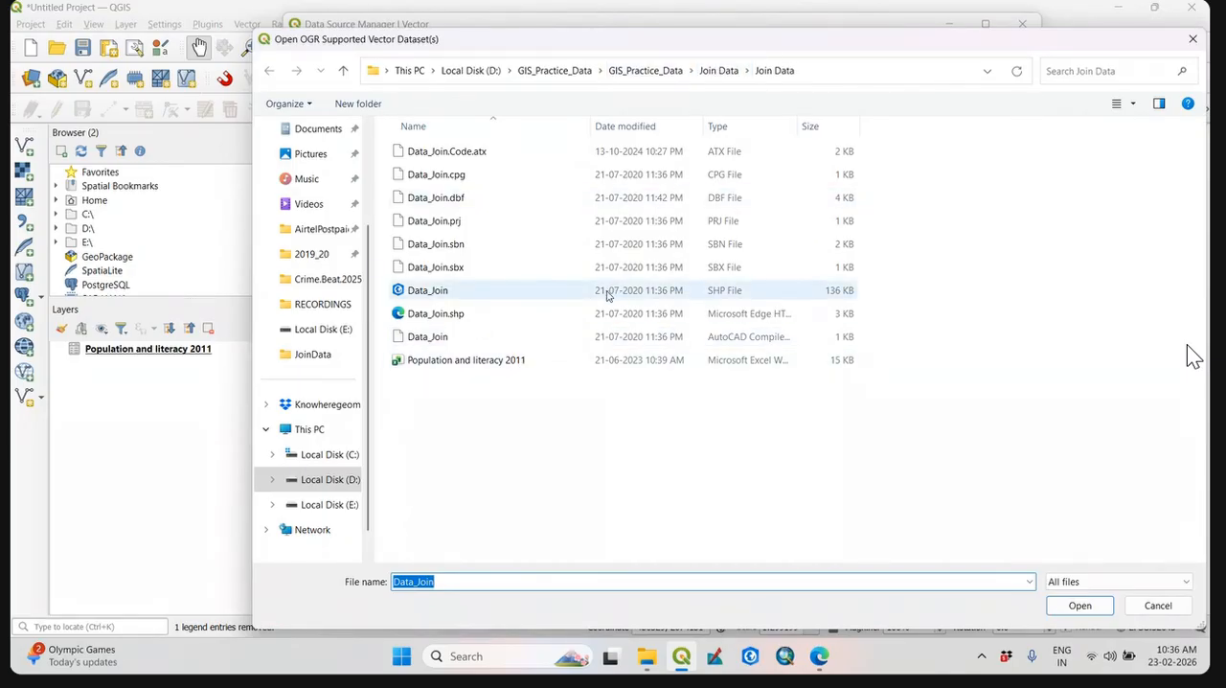
pyautogui.click(607, 295)
pyautogui.click(1097, 606)
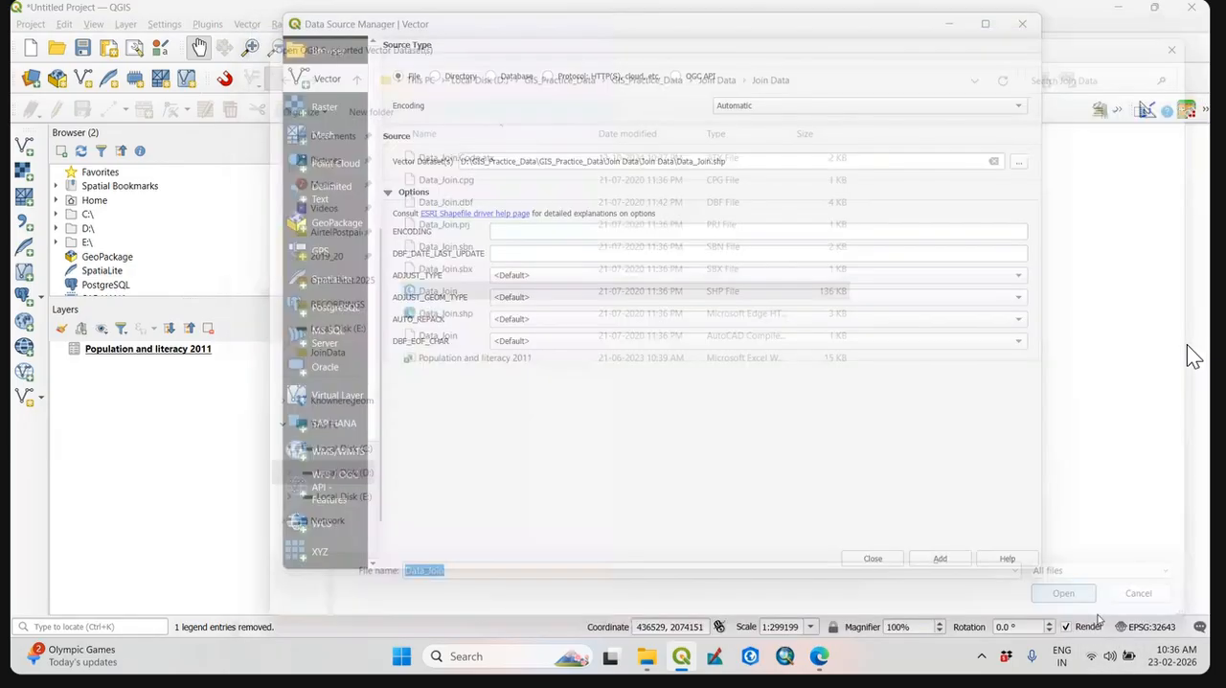
pyautogui.click(940, 557)
pyautogui.click(873, 558)
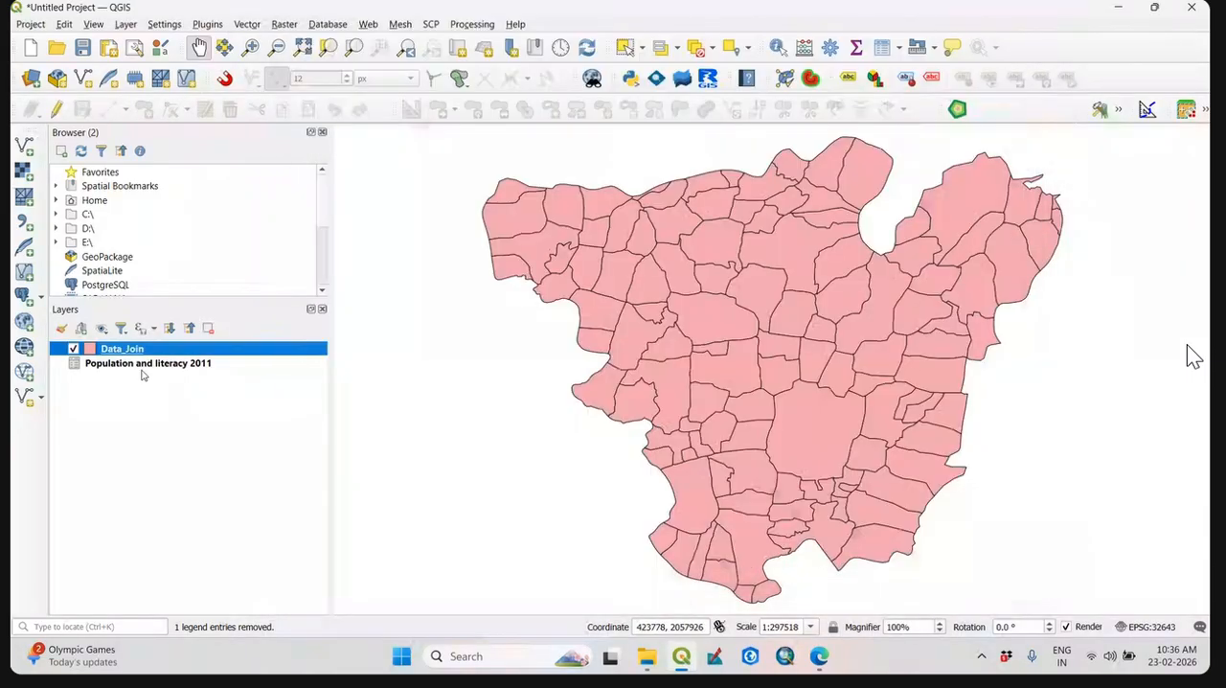
# Check which fields the freshly loaded Data_Join attribute table contains, closing the table when done.
pyautogui.rightClick(133, 350)
pyautogui.click(228, 203)
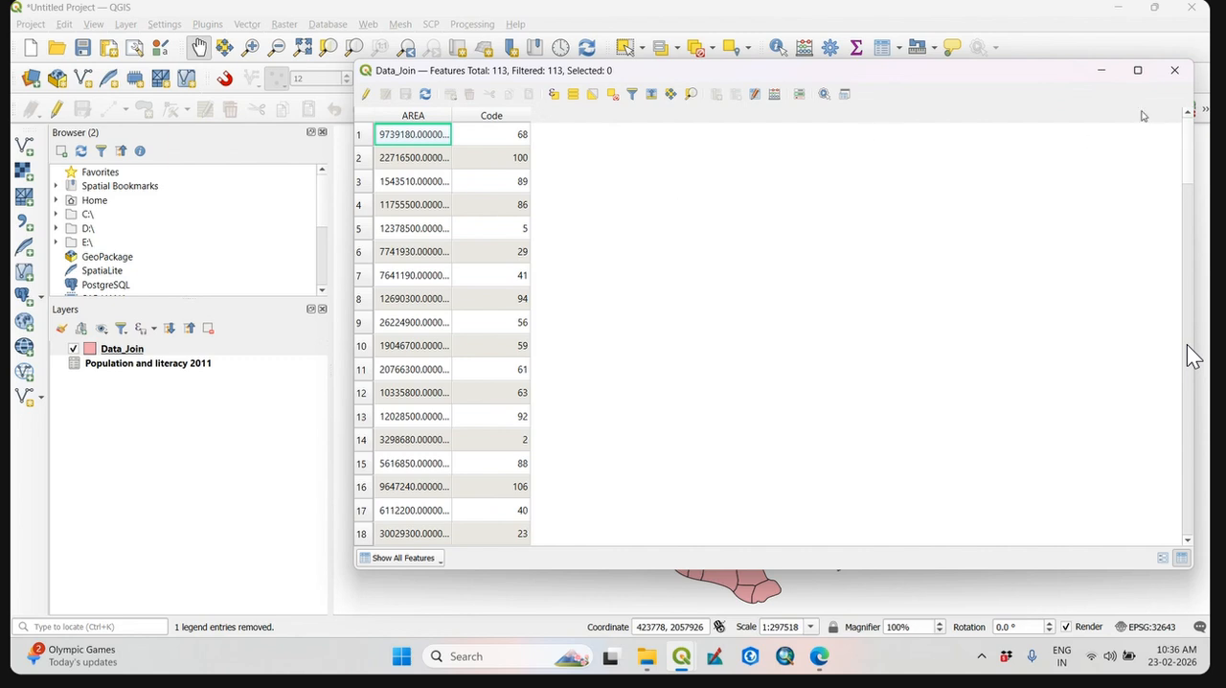
pyautogui.click(1186, 72)
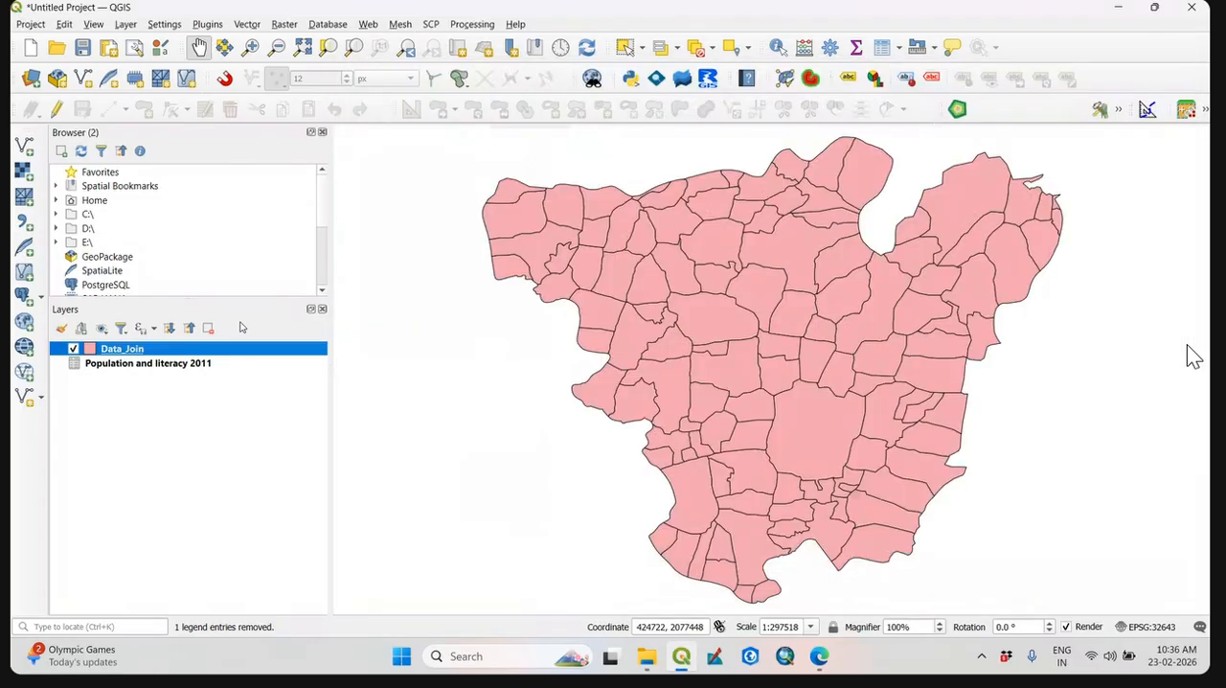
# Start a vector join on Data_Join with Population and literacy 2011, using Code as join field and target field.
pyautogui.rightClick(145, 355)
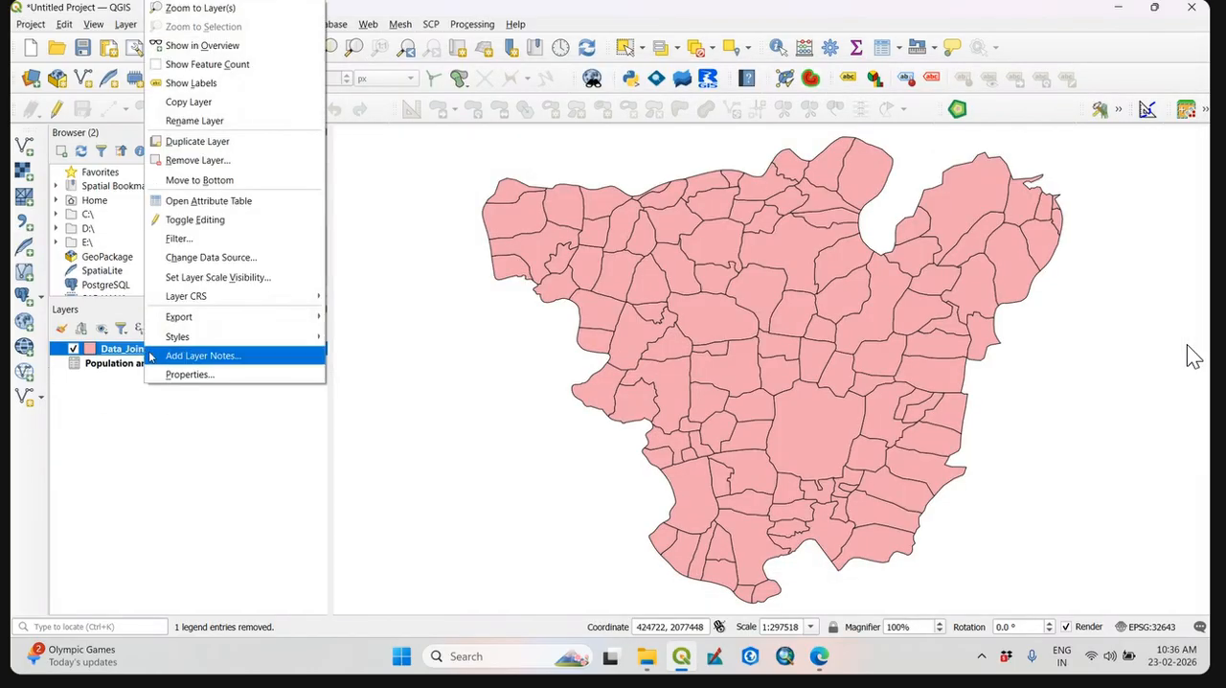
pyautogui.click(191, 375)
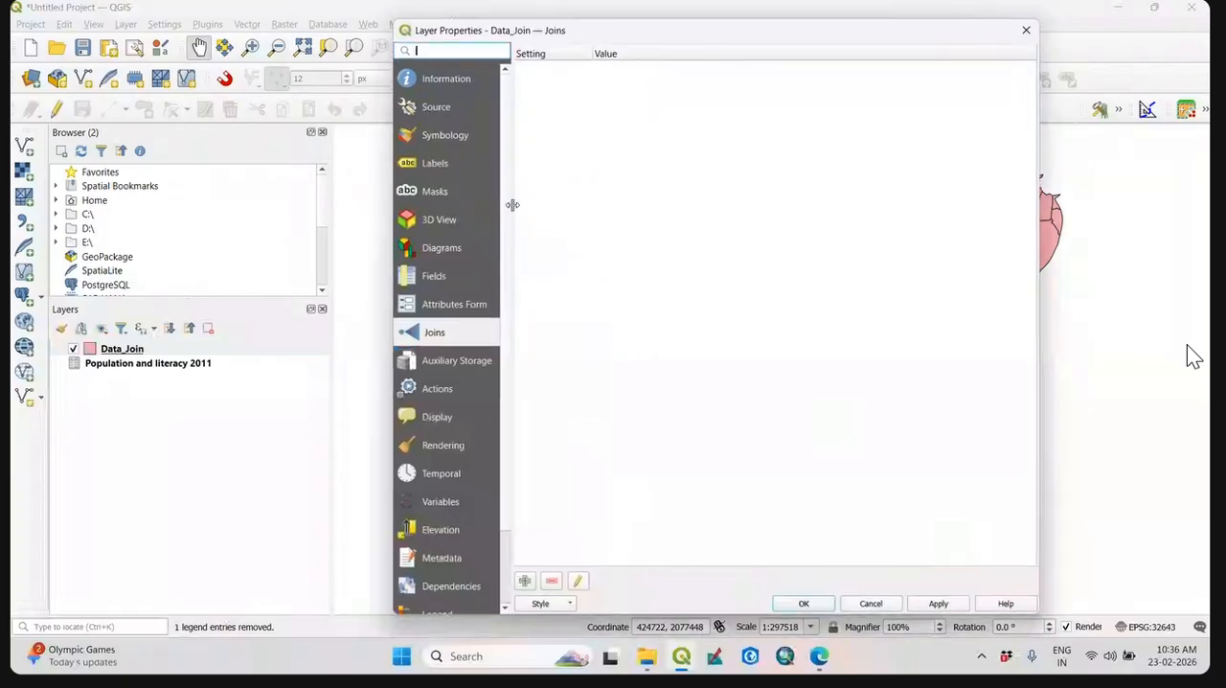
pyautogui.click(525, 582)
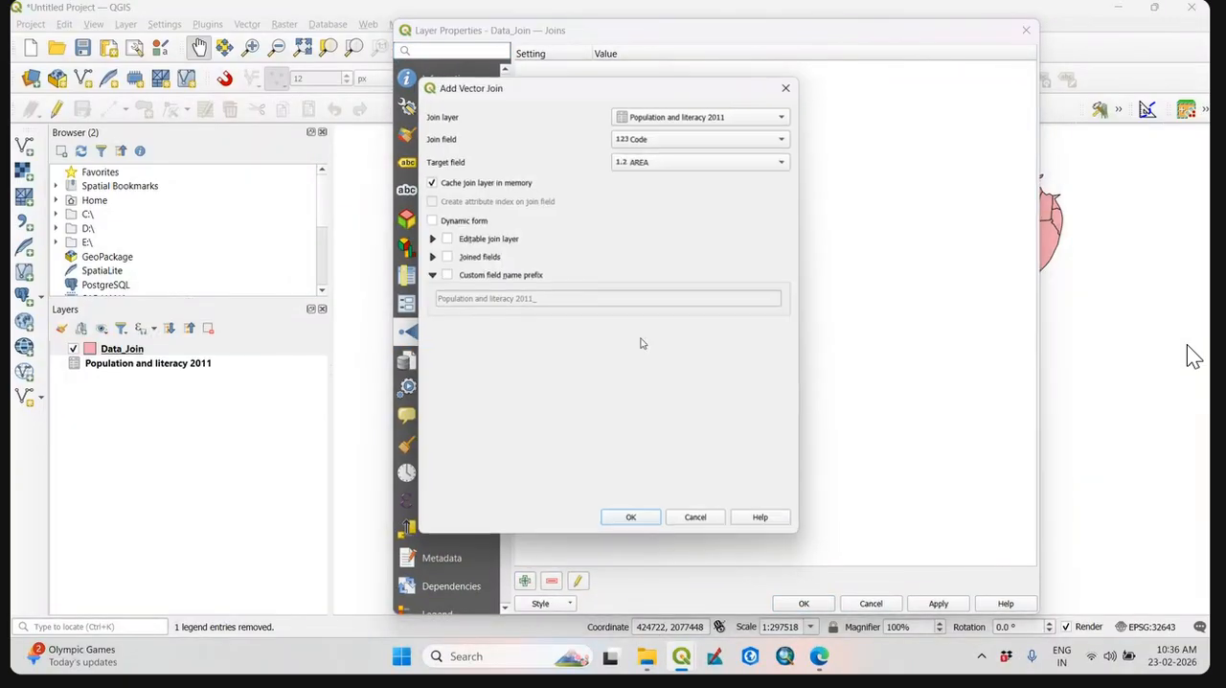
pyautogui.click(696, 156)
pyautogui.click(698, 173)
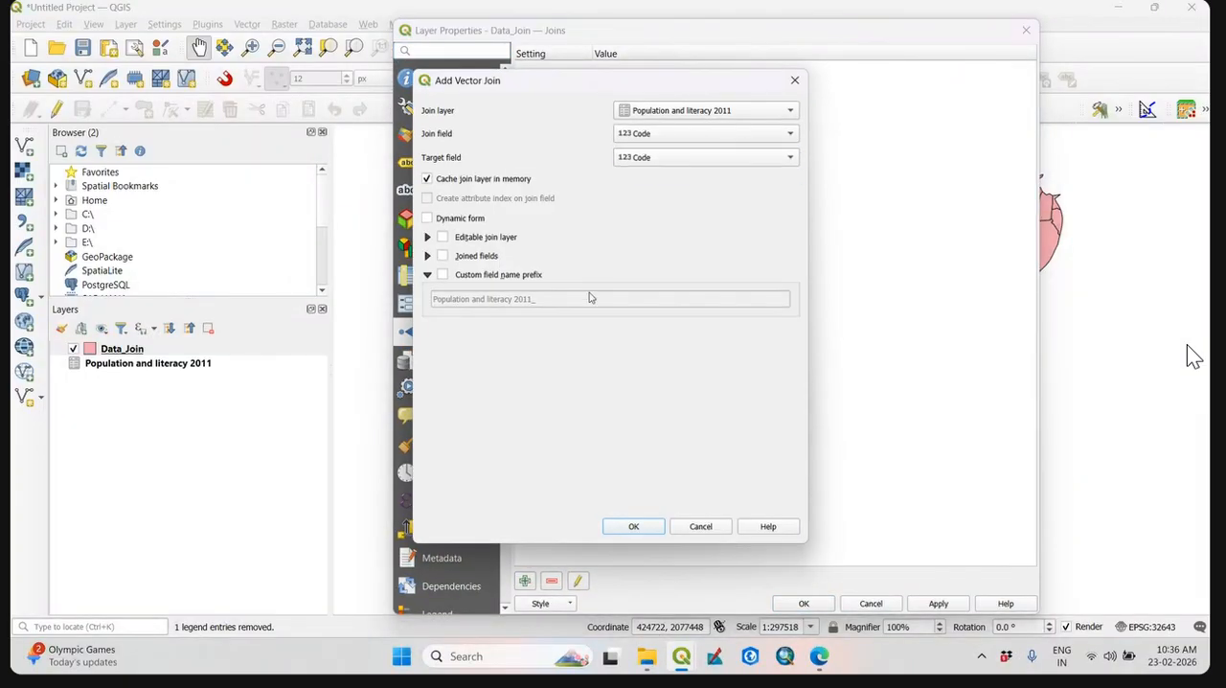
# Enable a custom field name prefix, leave it empty, and accept the join and Data_Join's layer properties.
pyautogui.click(442, 274)
pyautogui.moveTo(565, 299); pyautogui.dragTo(229, 287)
pyautogui.press('BackSpace')
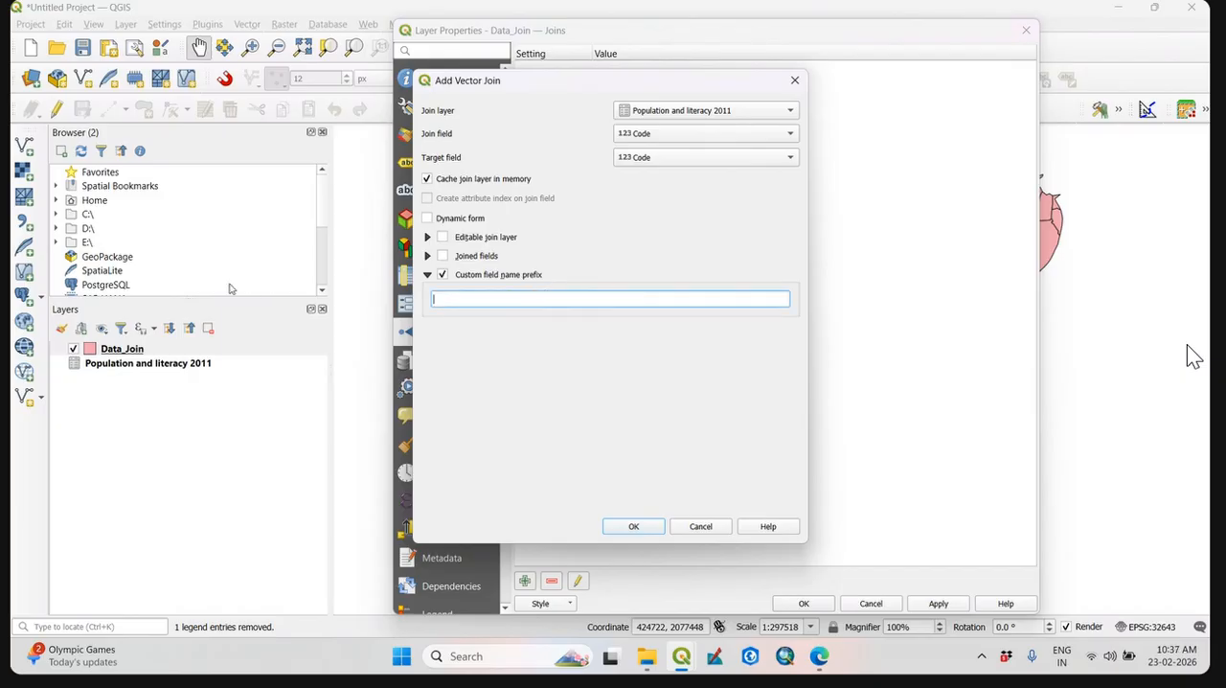
pyautogui.click(633, 526)
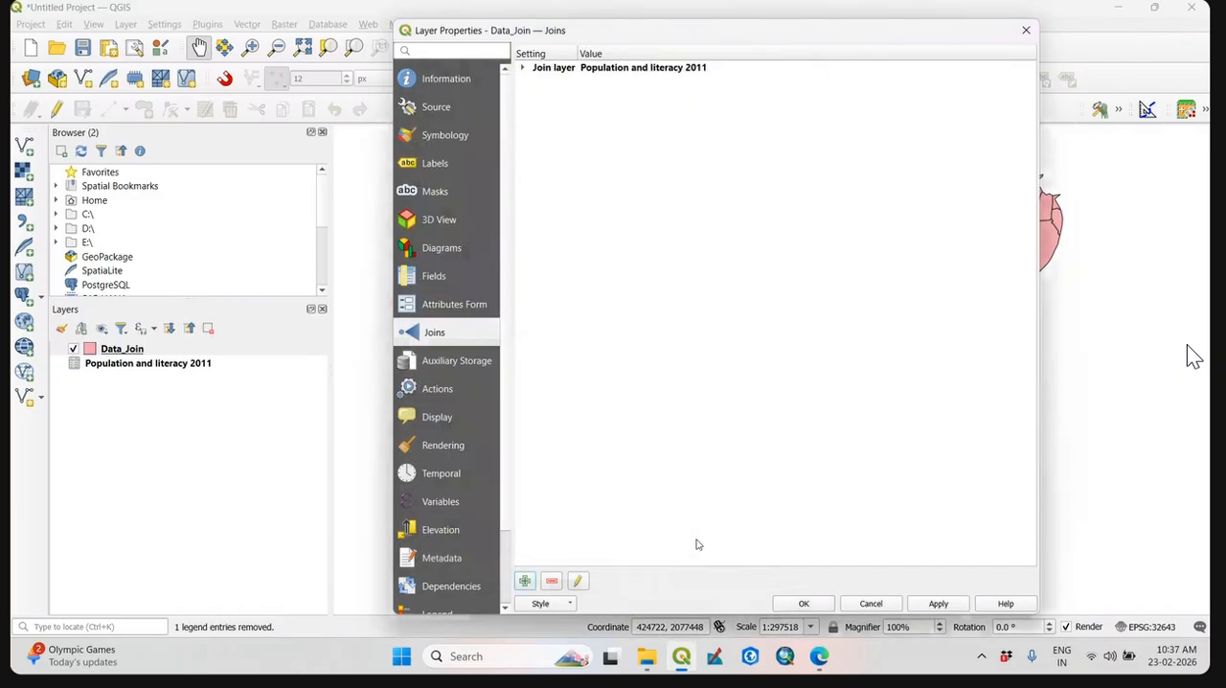
pyautogui.click(819, 610)
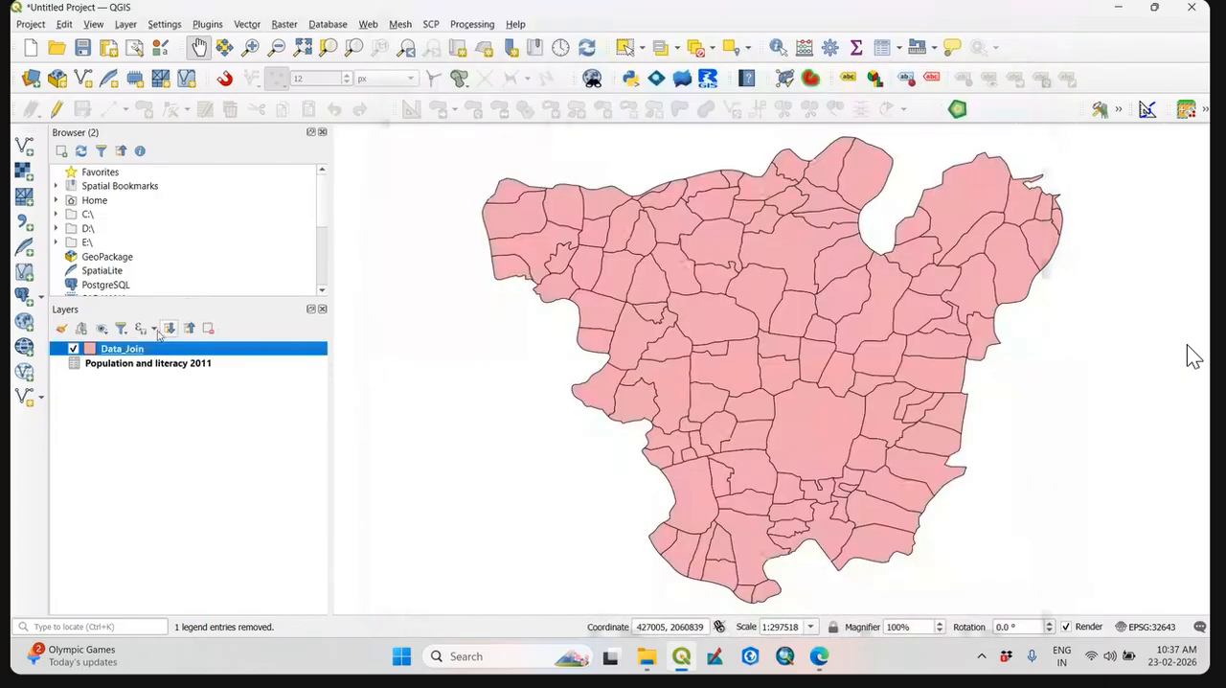
# Review Data_Join's joined attribute table sorted ascending by Code, closing the table when done.
pyautogui.rightClick(144, 349)
pyautogui.click(219, 200)
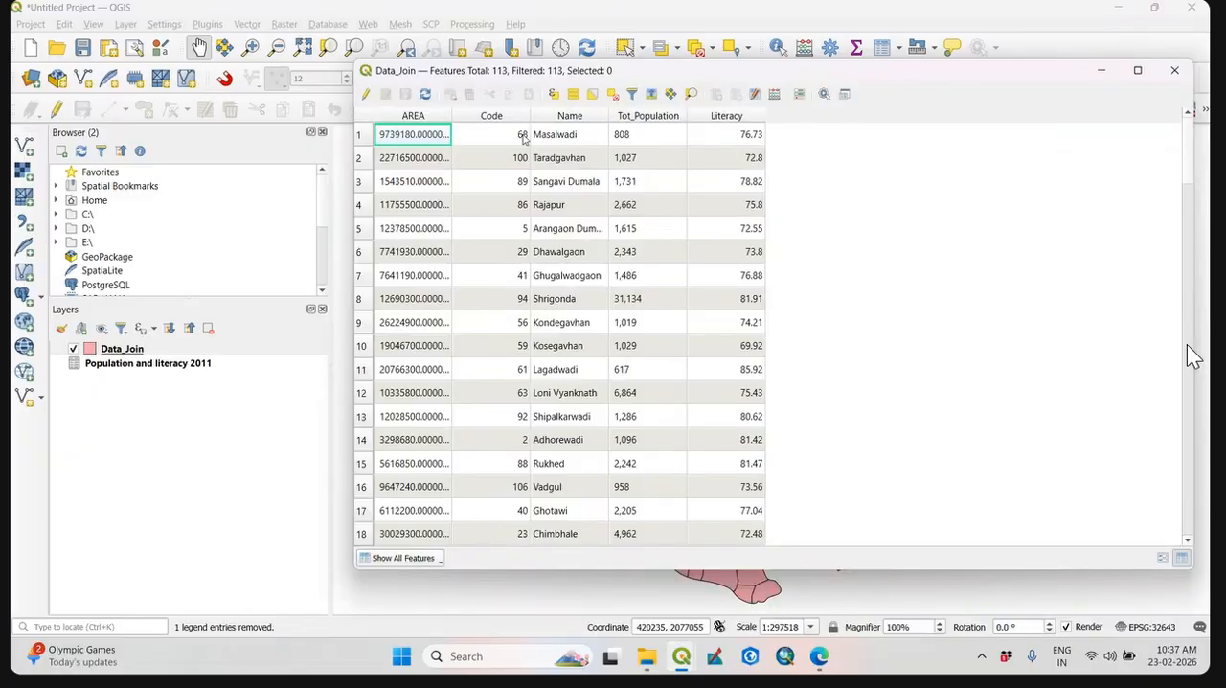
pyautogui.click(495, 117)
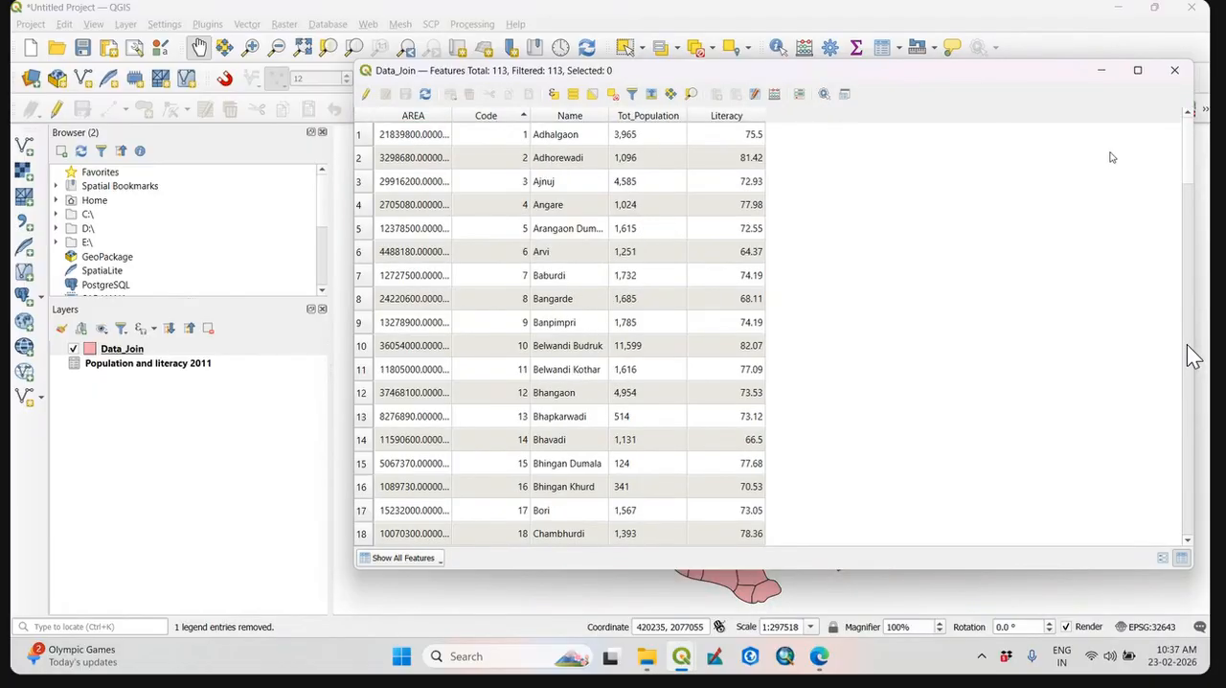
pyautogui.click(1177, 71)
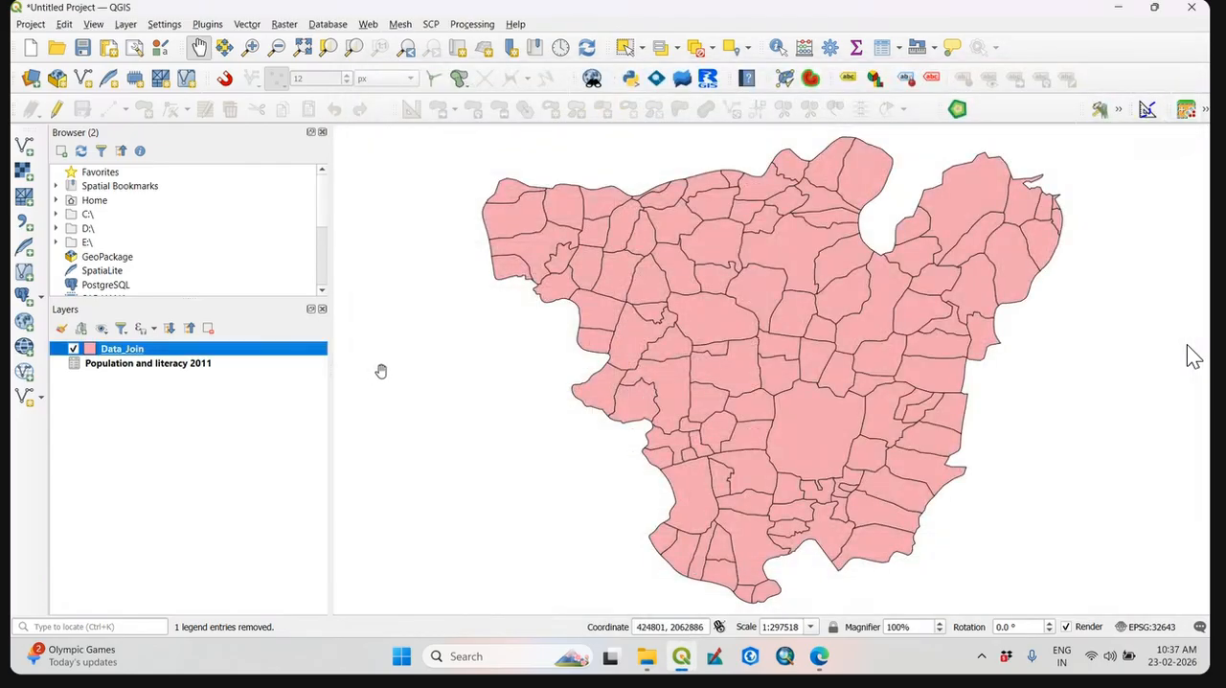
pyautogui.rightClick(215, 357)
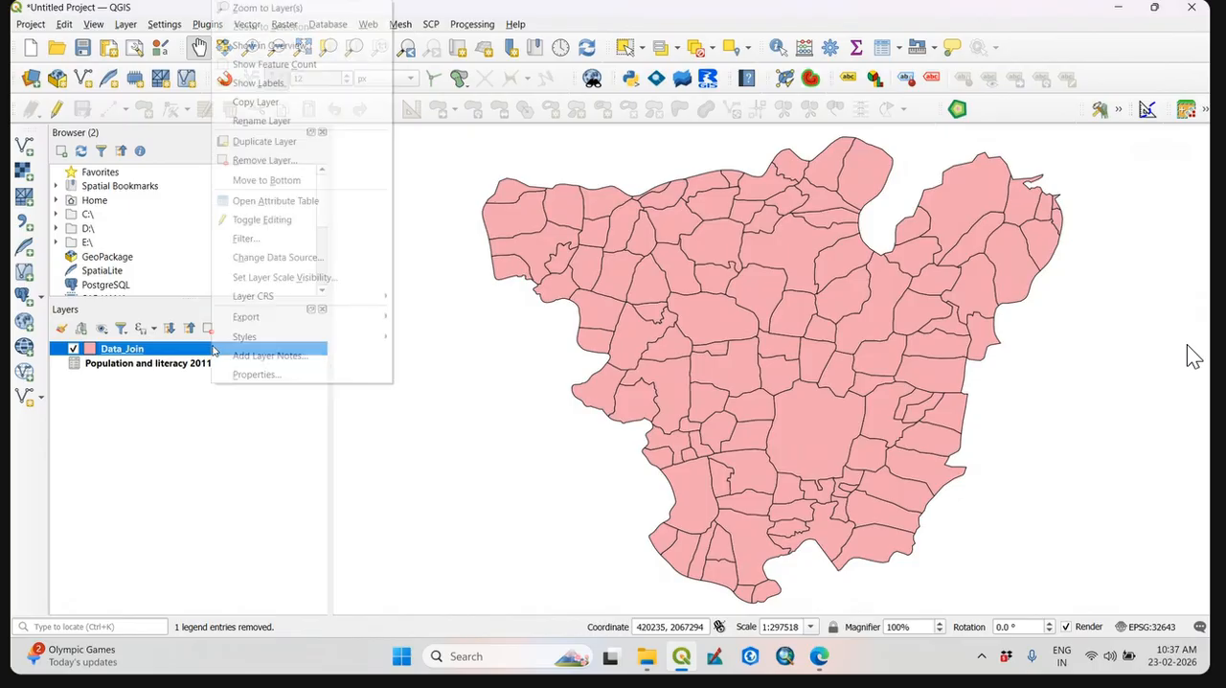
pyautogui.moveTo(324, 326)
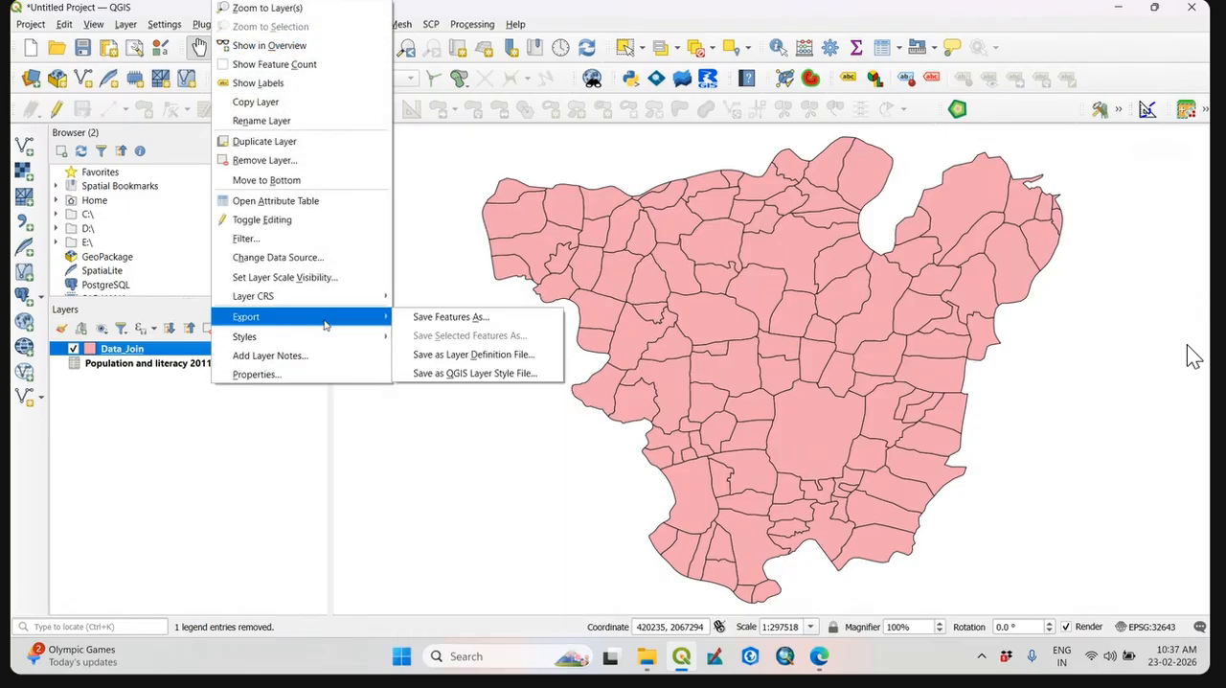
pyautogui.click(163, 489)
pyautogui.click(136, 352)
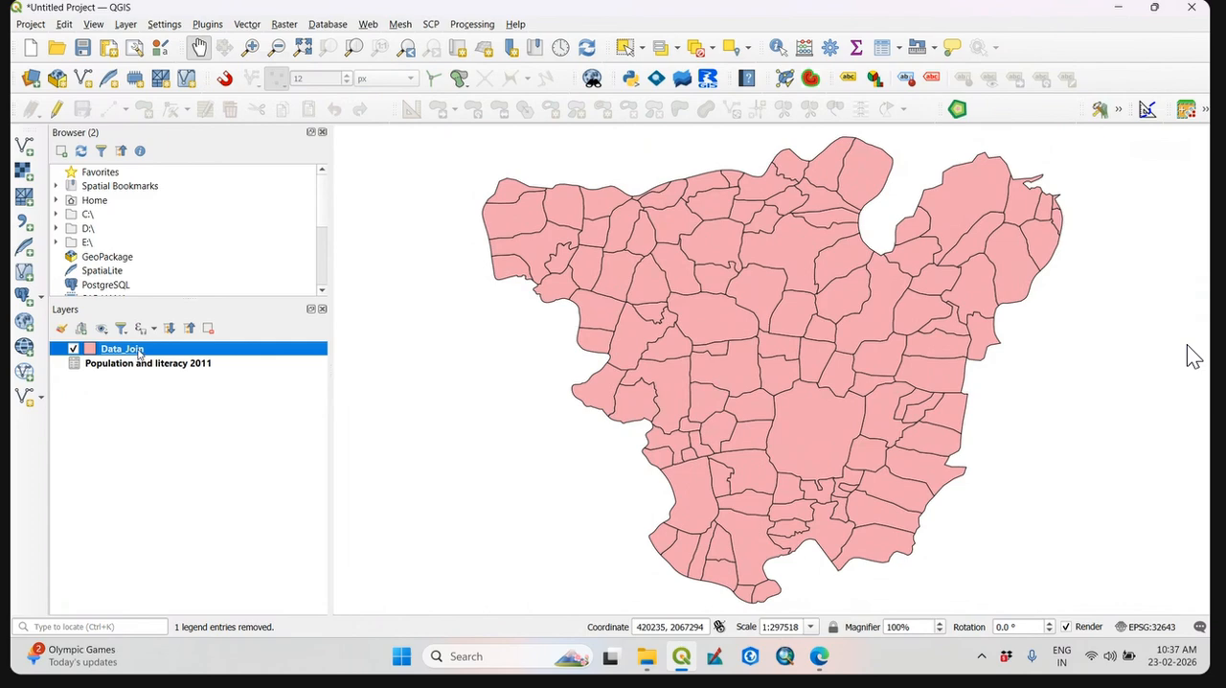
pyautogui.rightClick(139, 352)
pyautogui.moveTo(251, 318)
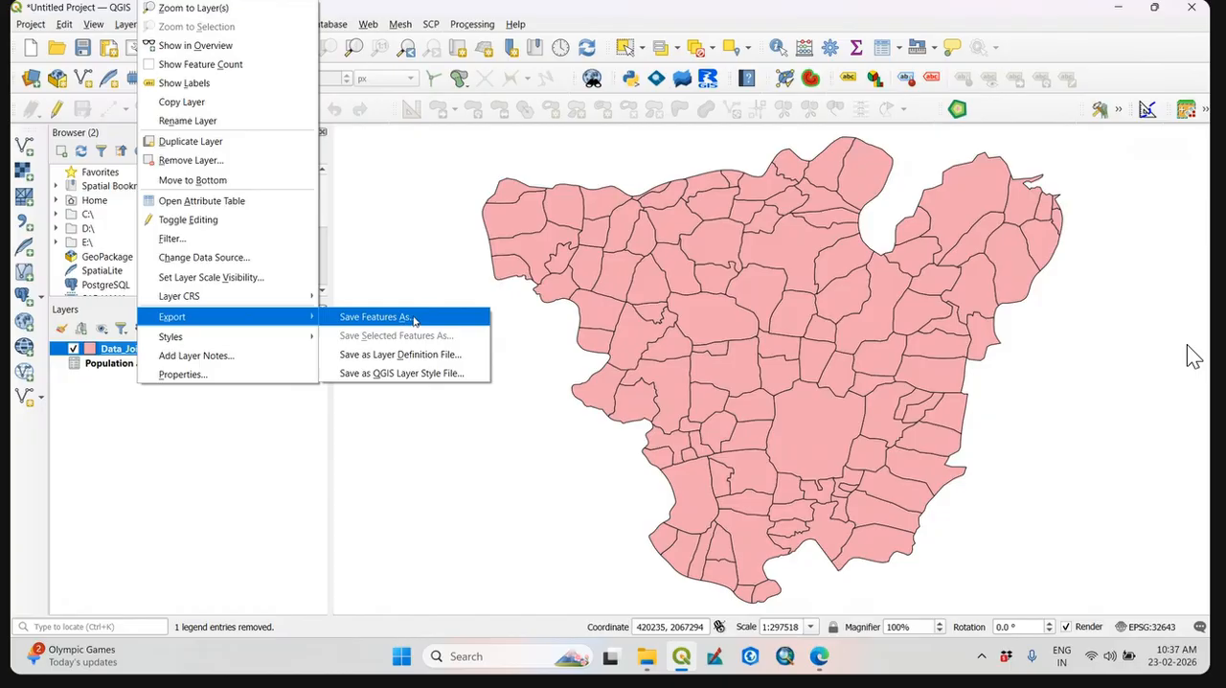
pyautogui.click(247, 427)
# Start exporting the Data_Join features as an ESRI Shapefile, choosing the JoinData folder in SINNAR_Workshop_QGIS as the destination.
pyautogui.rightClick(107, 357)
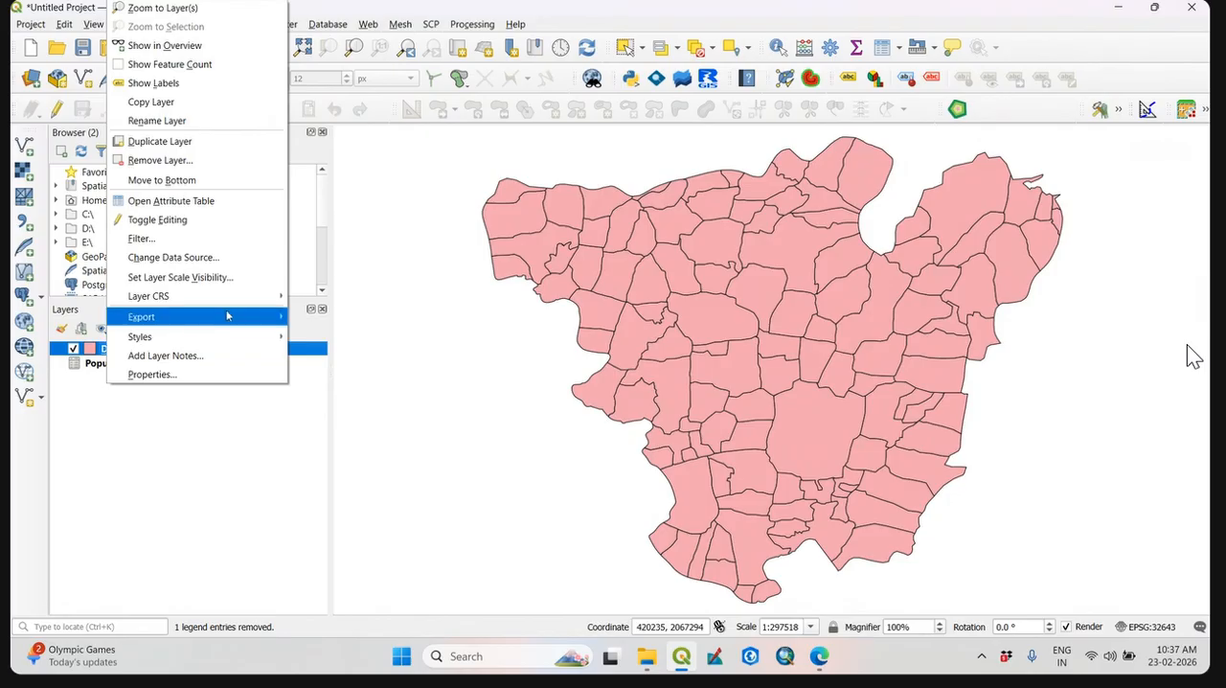
pyautogui.moveTo(265, 329)
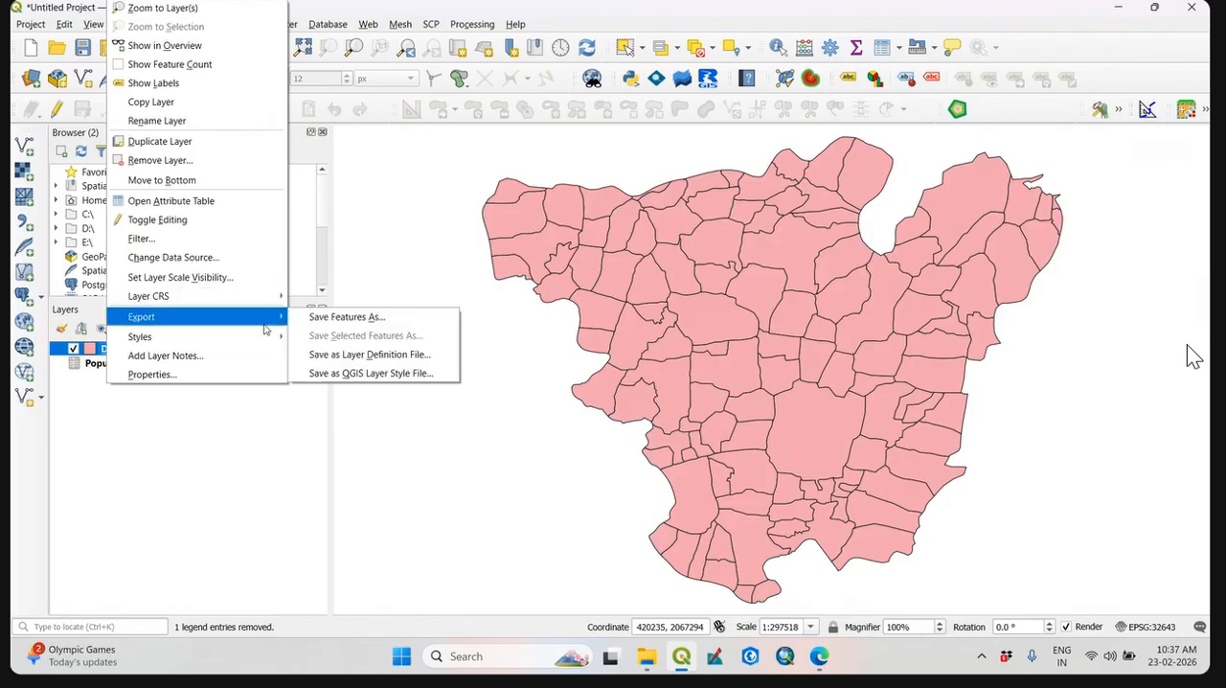
pyautogui.click(343, 318)
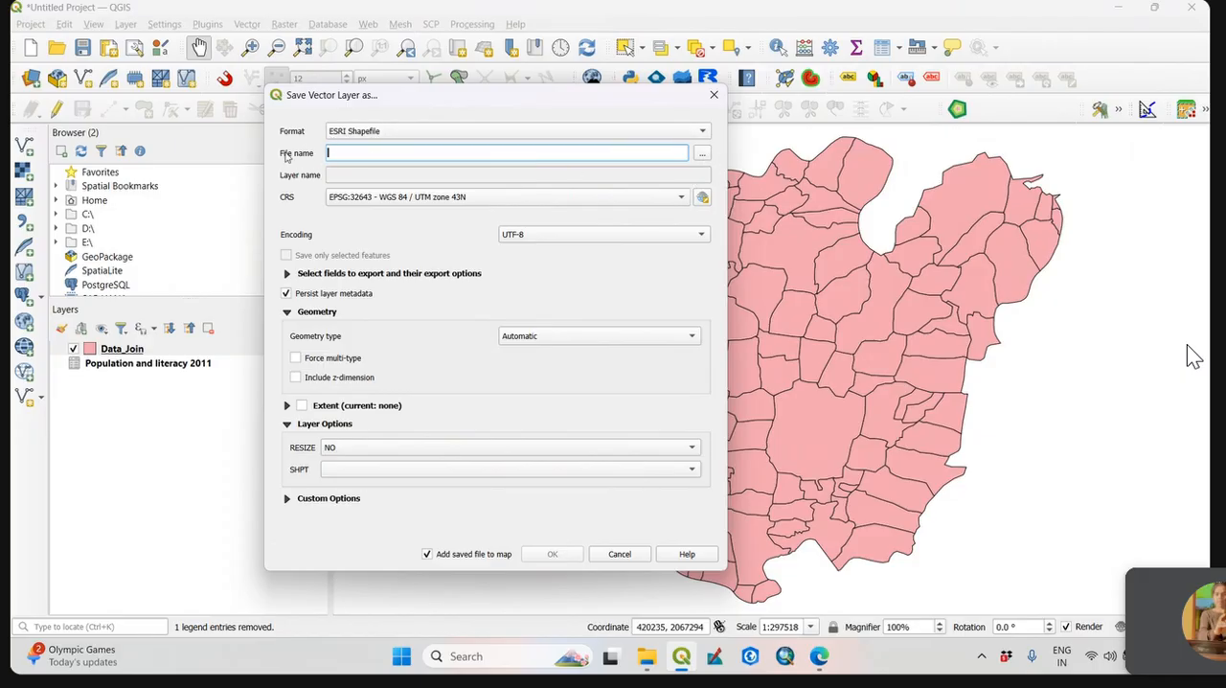
pyautogui.click(703, 154)
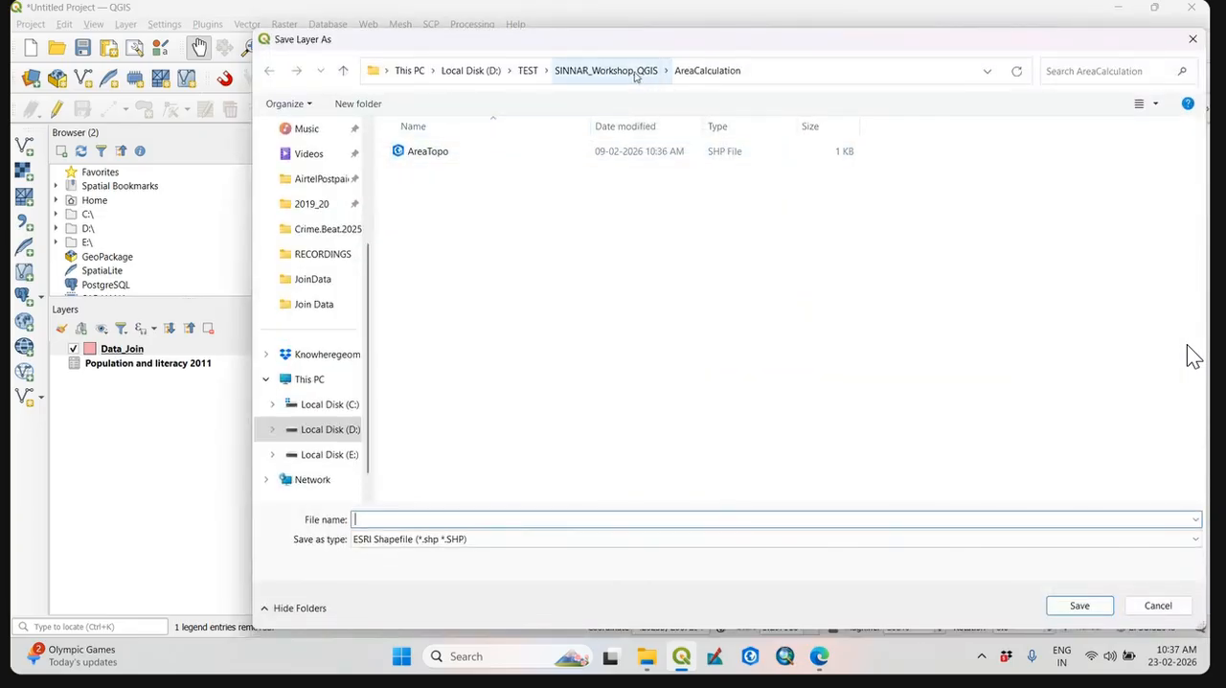
pyautogui.click(634, 75)
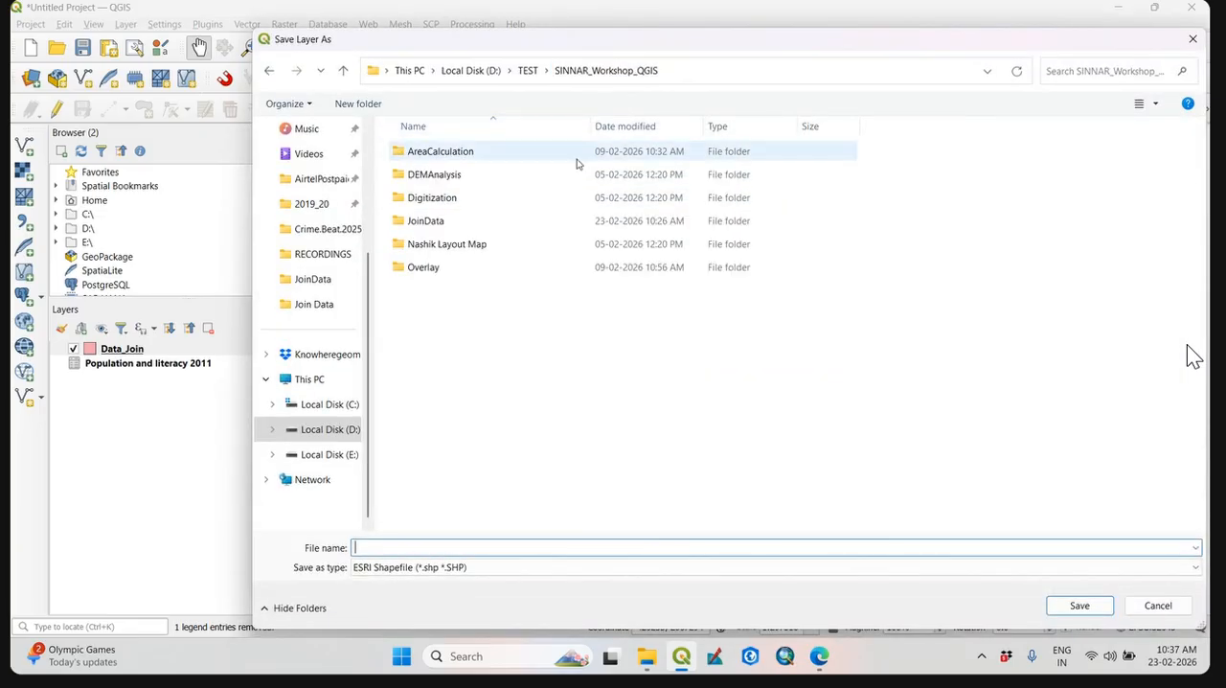
pyautogui.doubleClick(458, 230)
# Name the output Joined_ShrigondaVill.shp and export the layer, adding the saved file to the map.
pyautogui.click(447, 550)
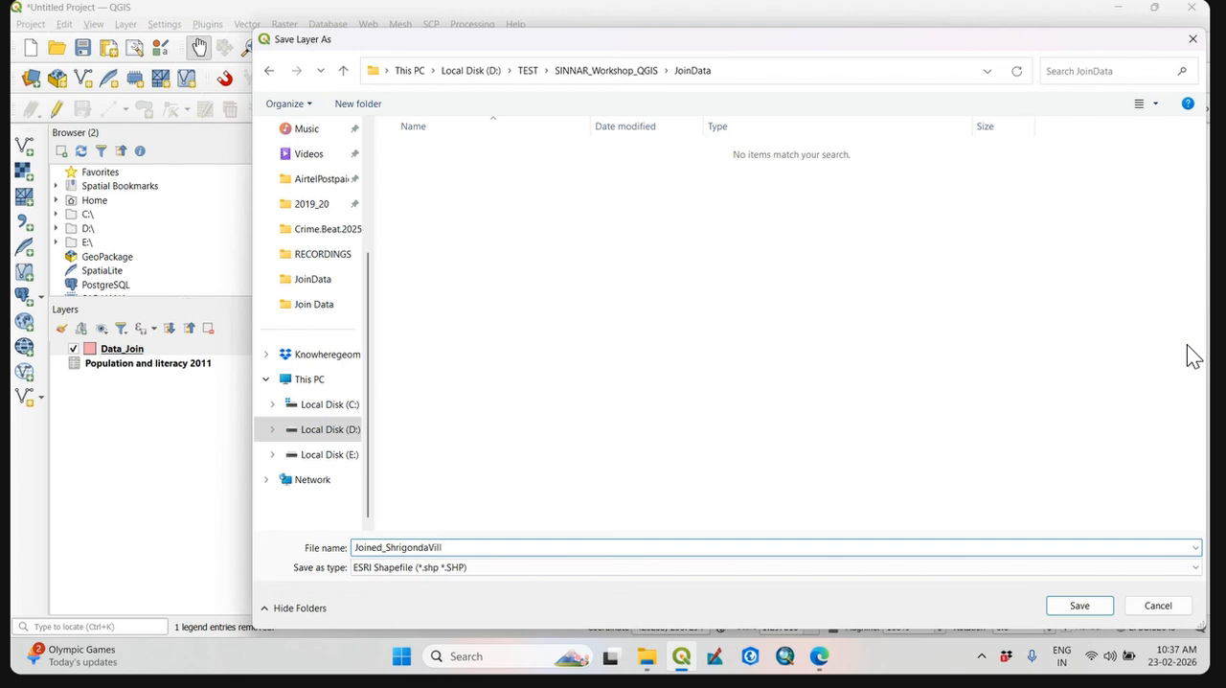
pyautogui.write('.shp')
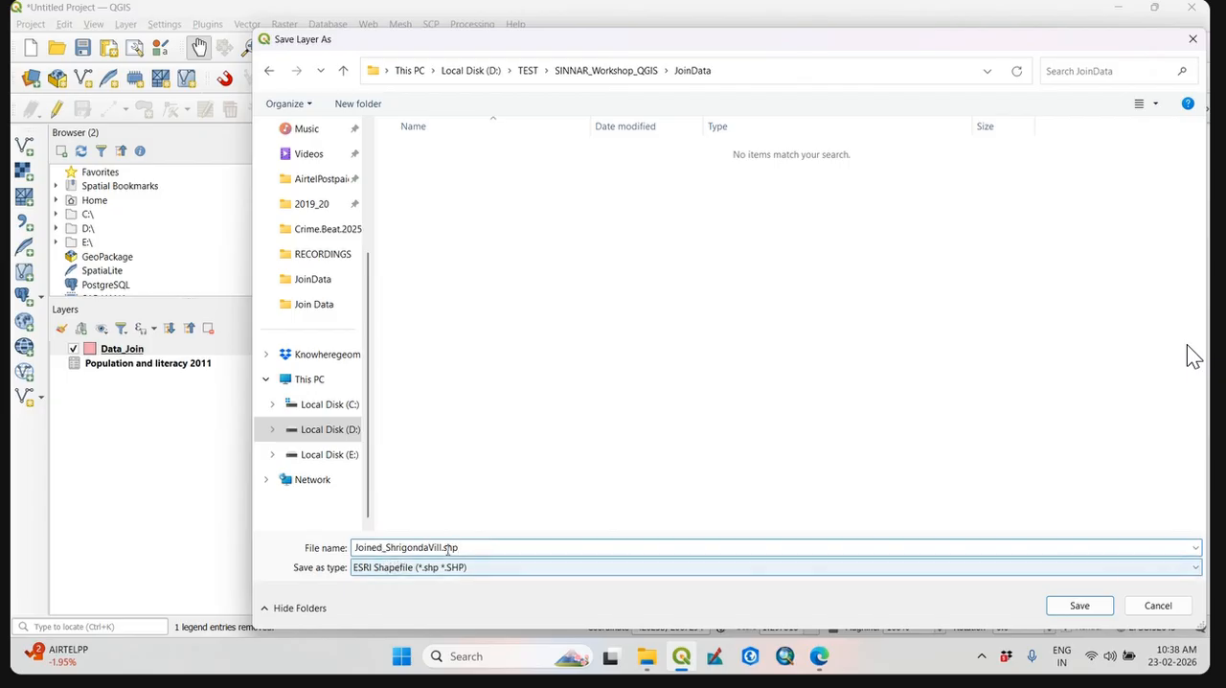
pyautogui.click(1083, 613)
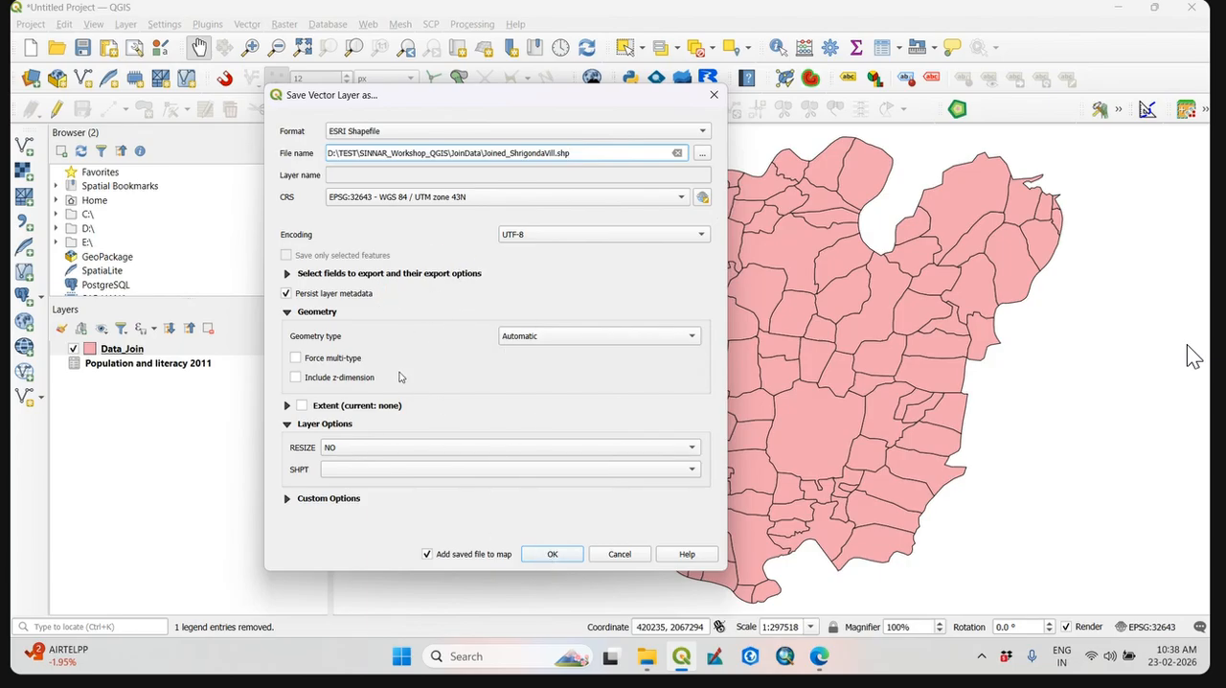
pyautogui.click(546, 554)
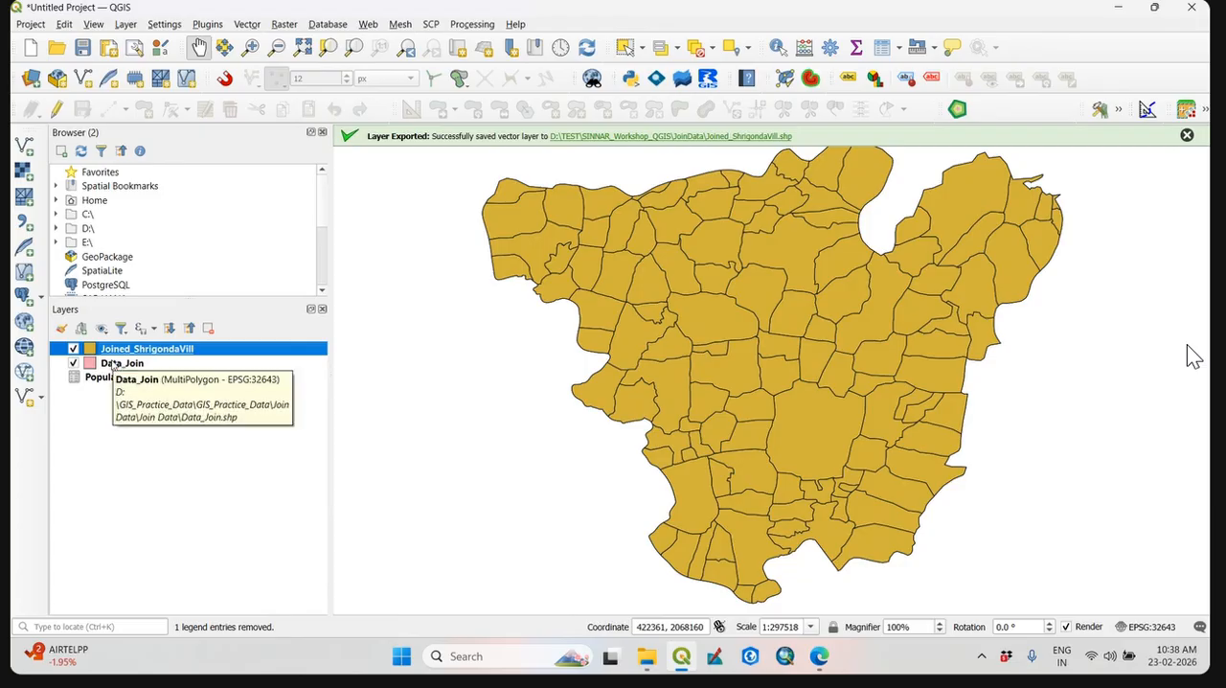
# Remove the original Data_Join layer from the project and confirm its removal.
pyautogui.click(116, 368)
pyautogui.rightClick(116, 374)
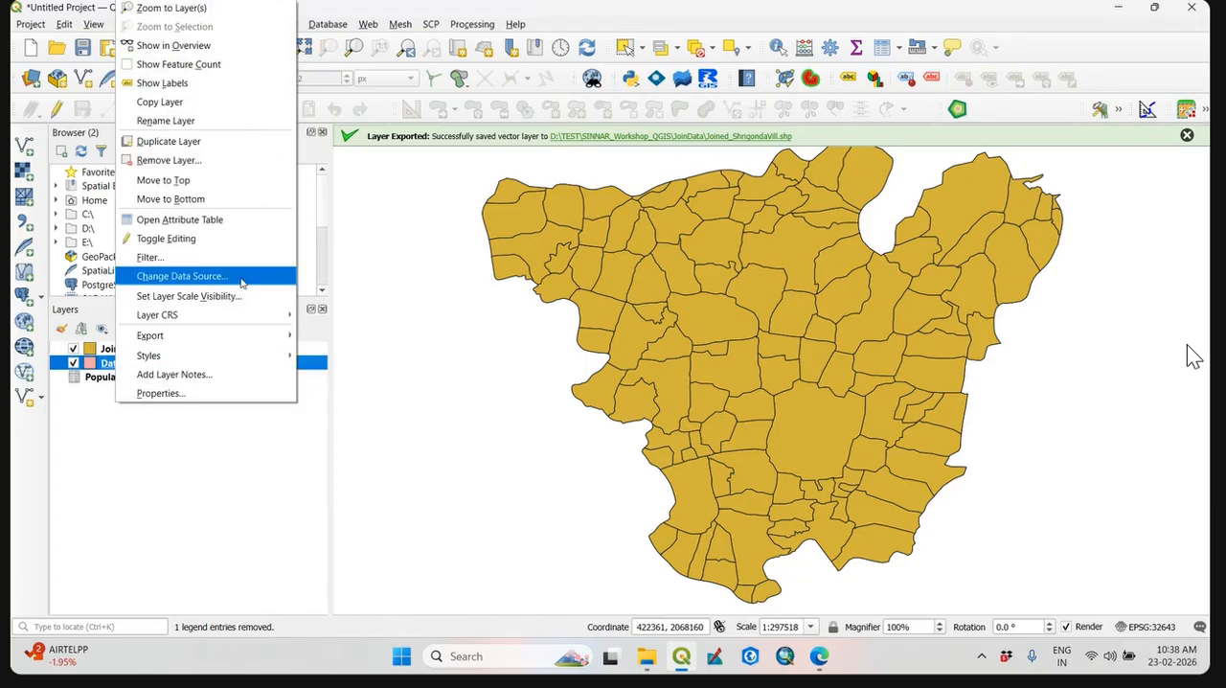
pyautogui.click(212, 160)
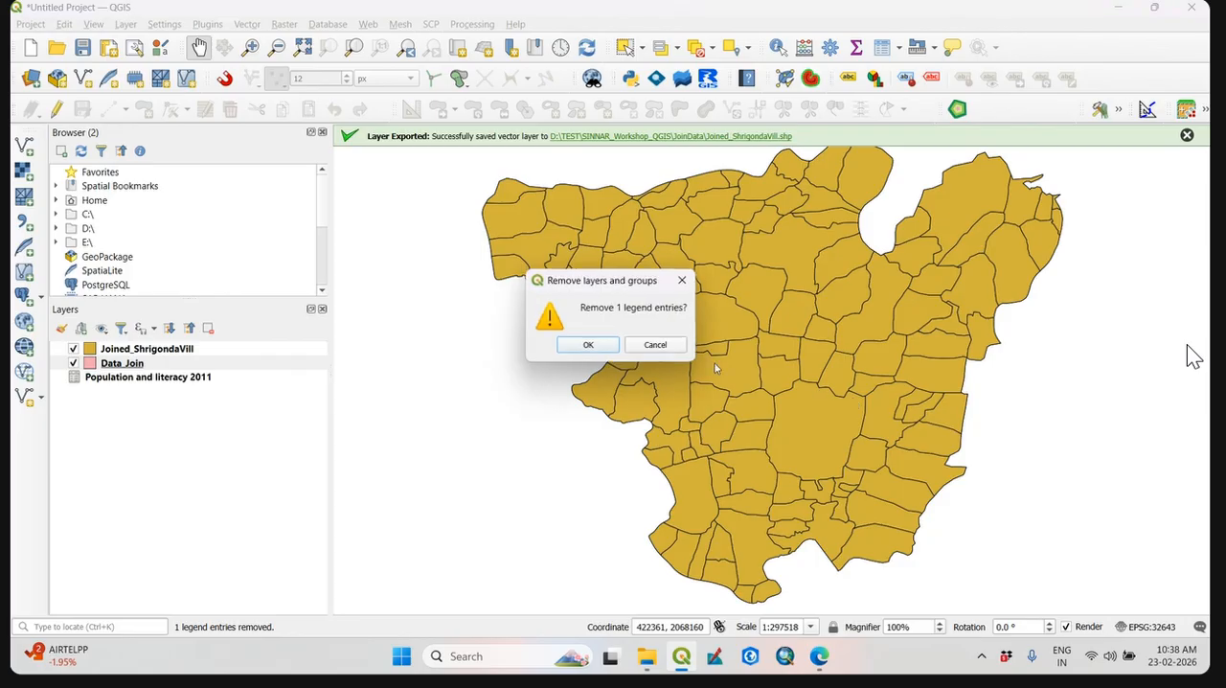
pyautogui.click(590, 345)
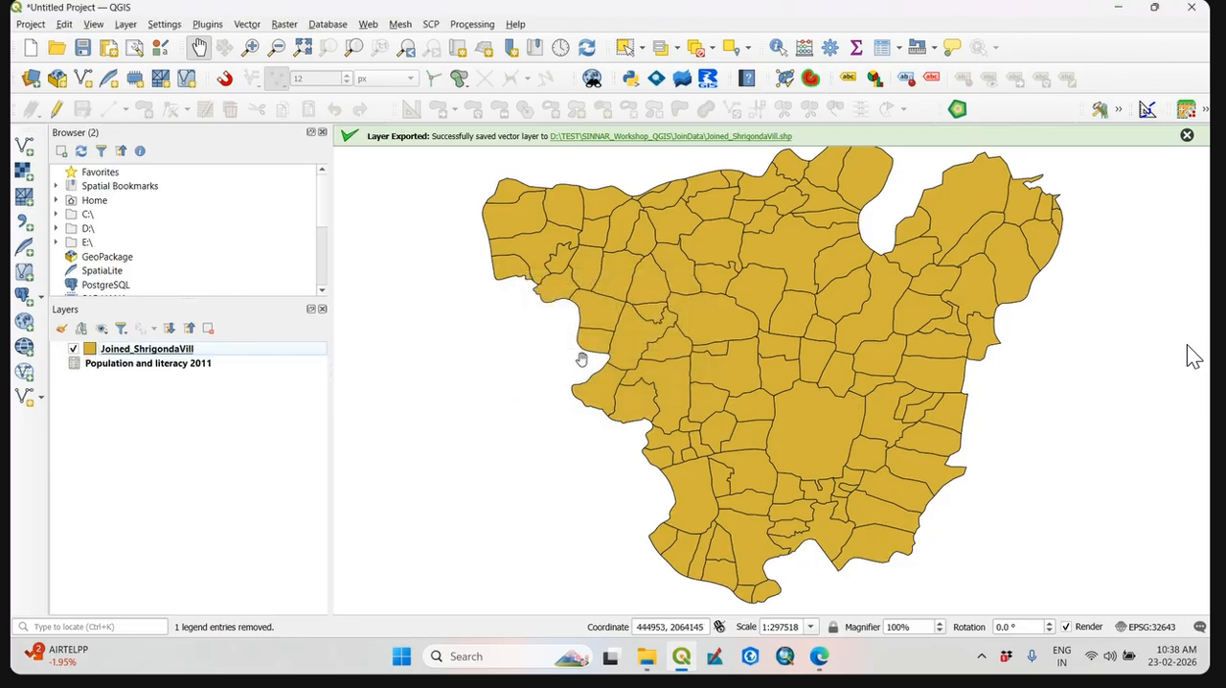
# Check the attribute table of Joined_ShrigondaVill for the joined population and literacy fields, closing the table when done.
pyautogui.rightClick(174, 351)
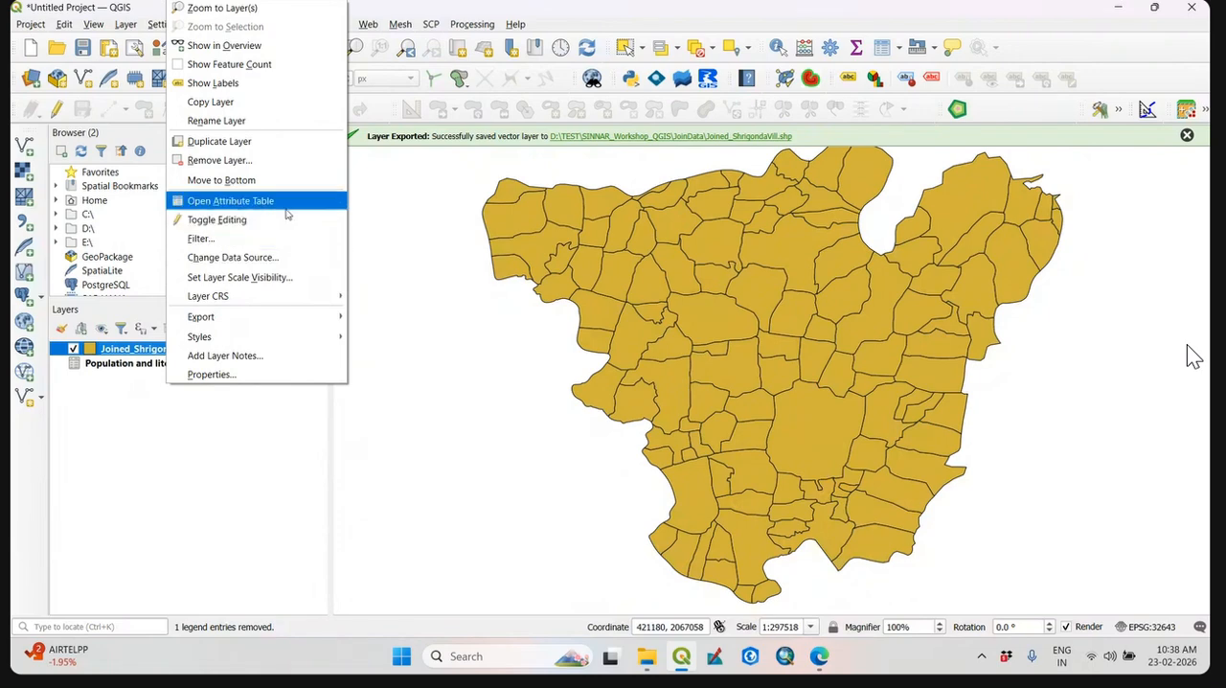
pyautogui.click(285, 204)
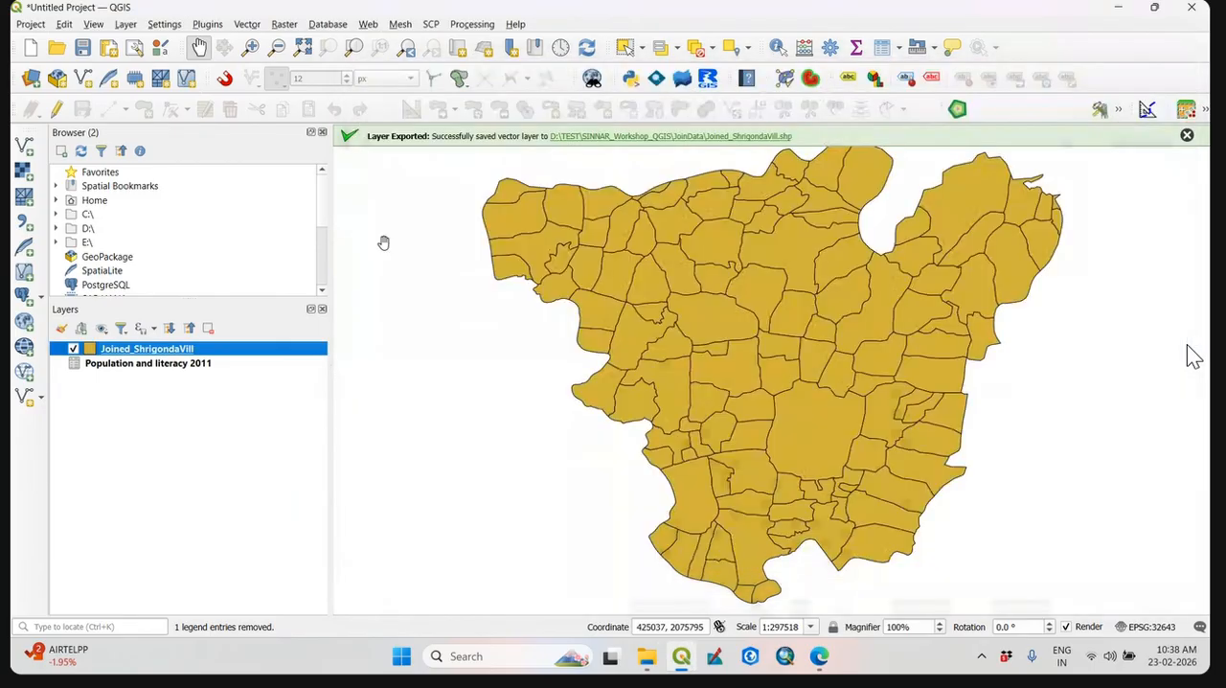
pyautogui.click(1174, 70)
# Remove the Joined_ShrigondaVill layer from the project and confirm its removal.
pyautogui.rightClick(169, 351)
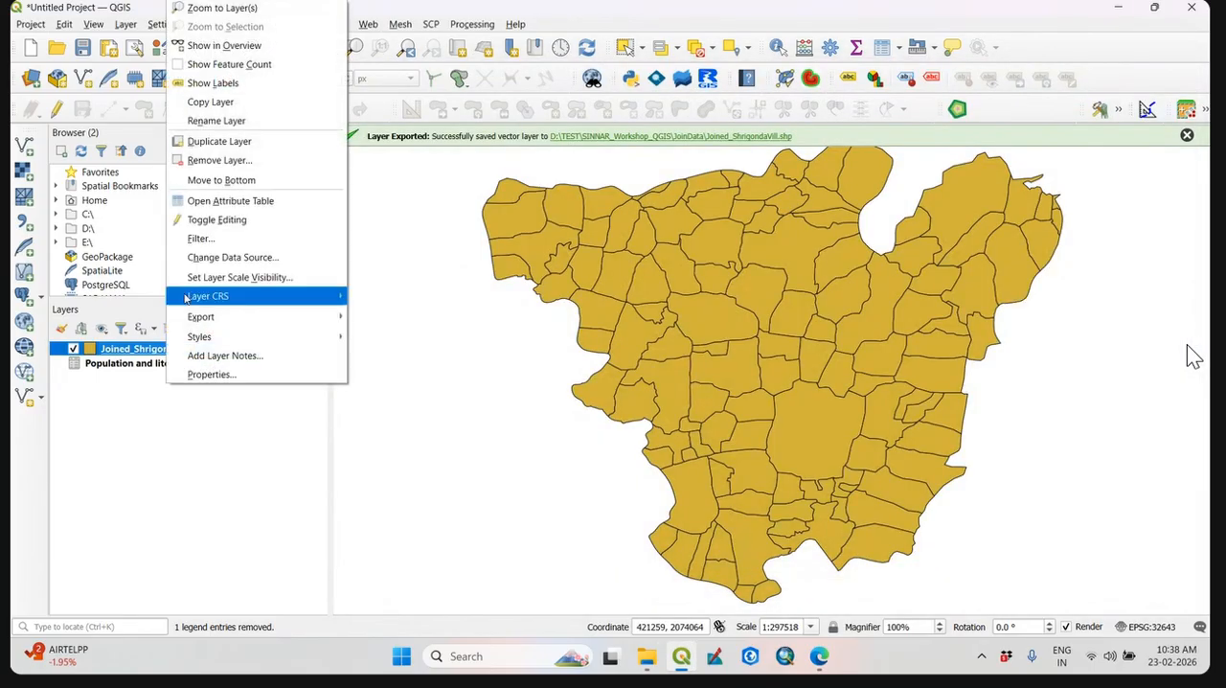
pyautogui.click(219, 160)
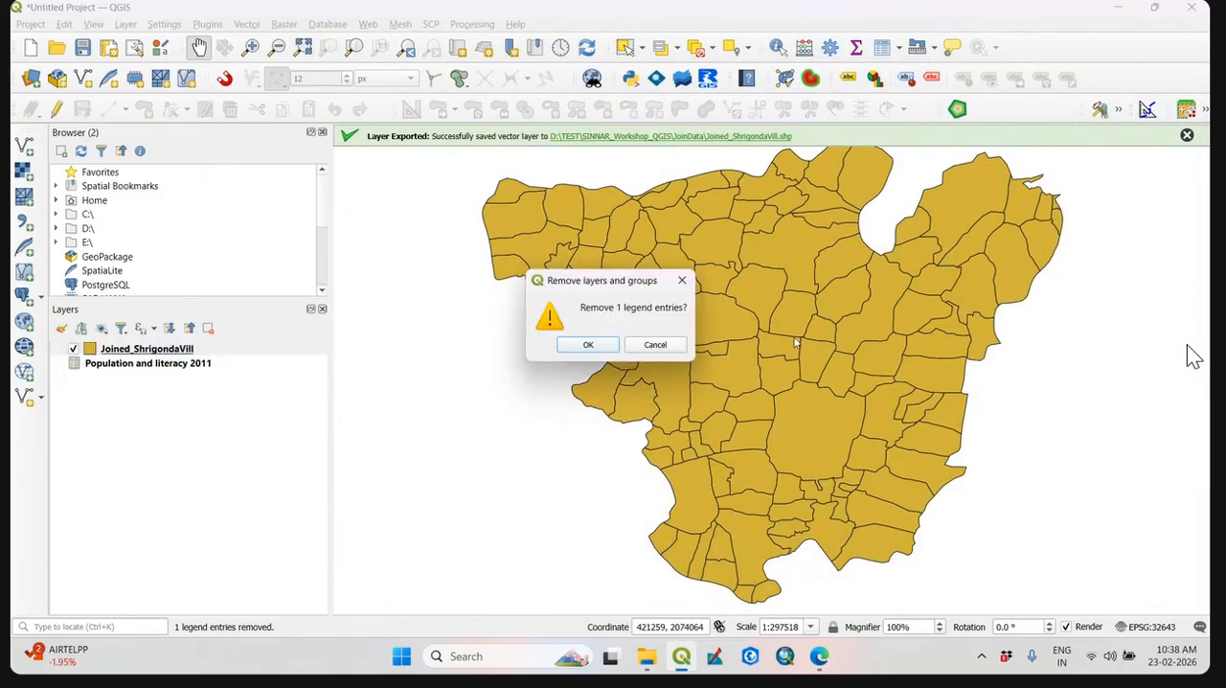
pyautogui.click(587, 348)
# Add Joined_ShrigondaVill.shp from D:\TEST\SINNAR_Workshop_QGIS\JoinData as a vector layer and close the Data Source Manager.
pyautogui.click(23, 149)
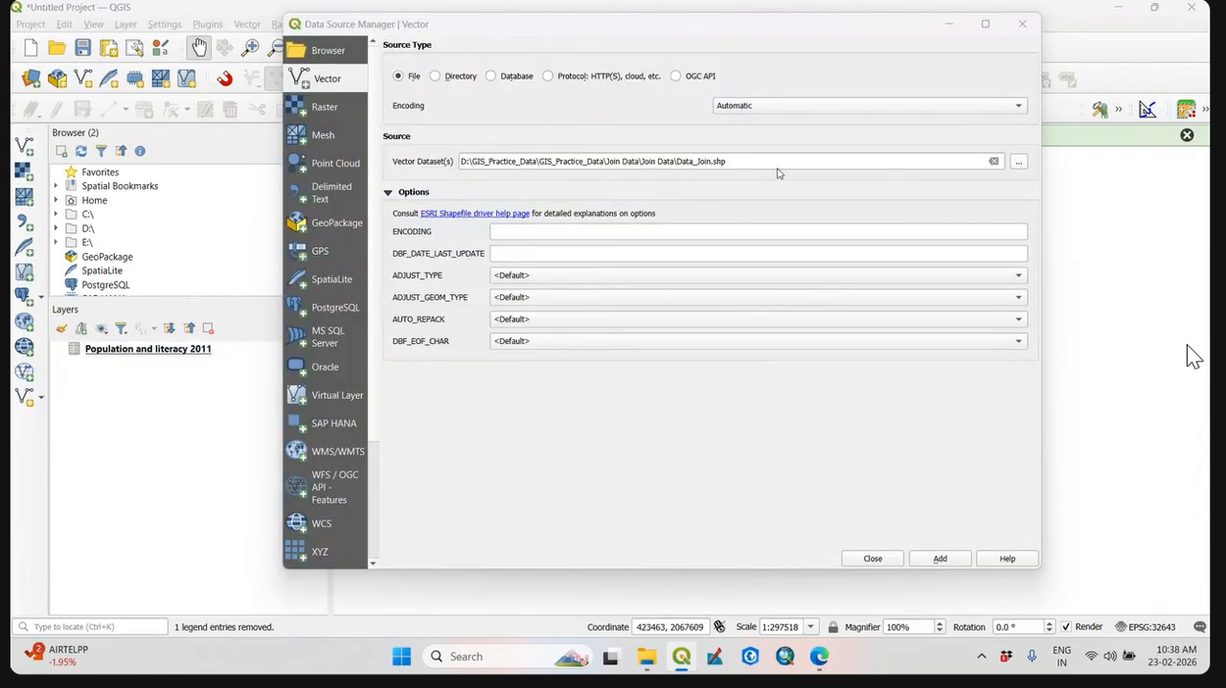
pyautogui.click(1019, 163)
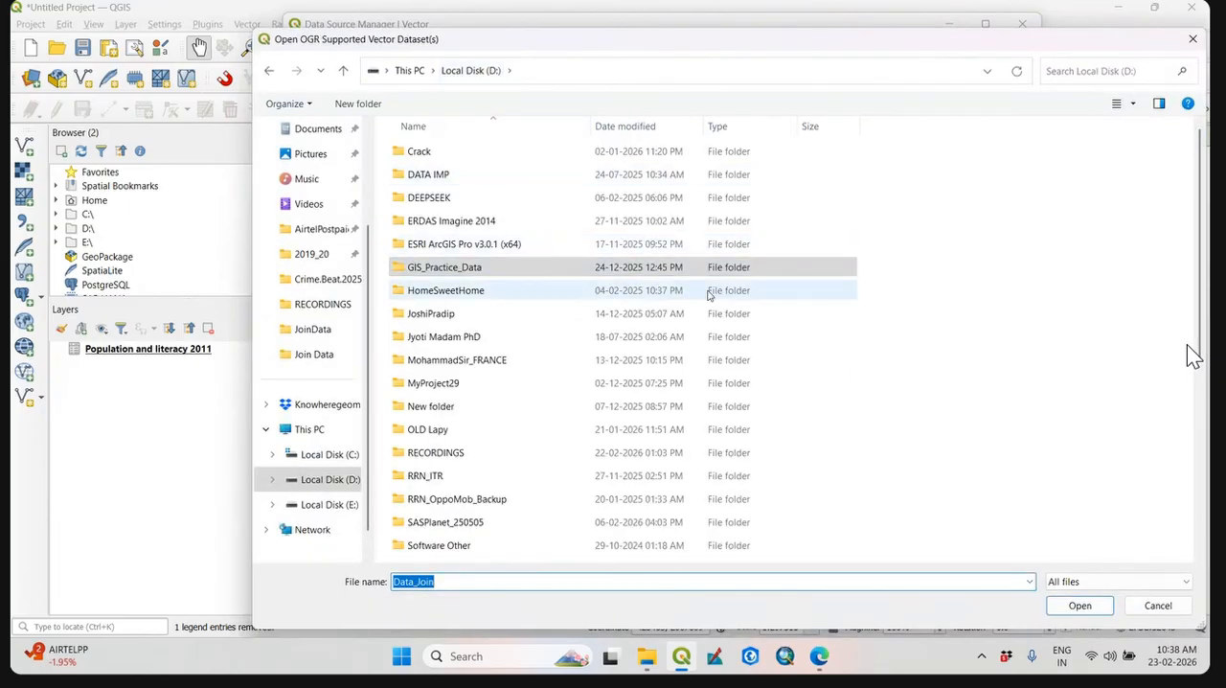
pyautogui.scroll(-4, 682, 330)
pyautogui.scroll(2, 498, 372)
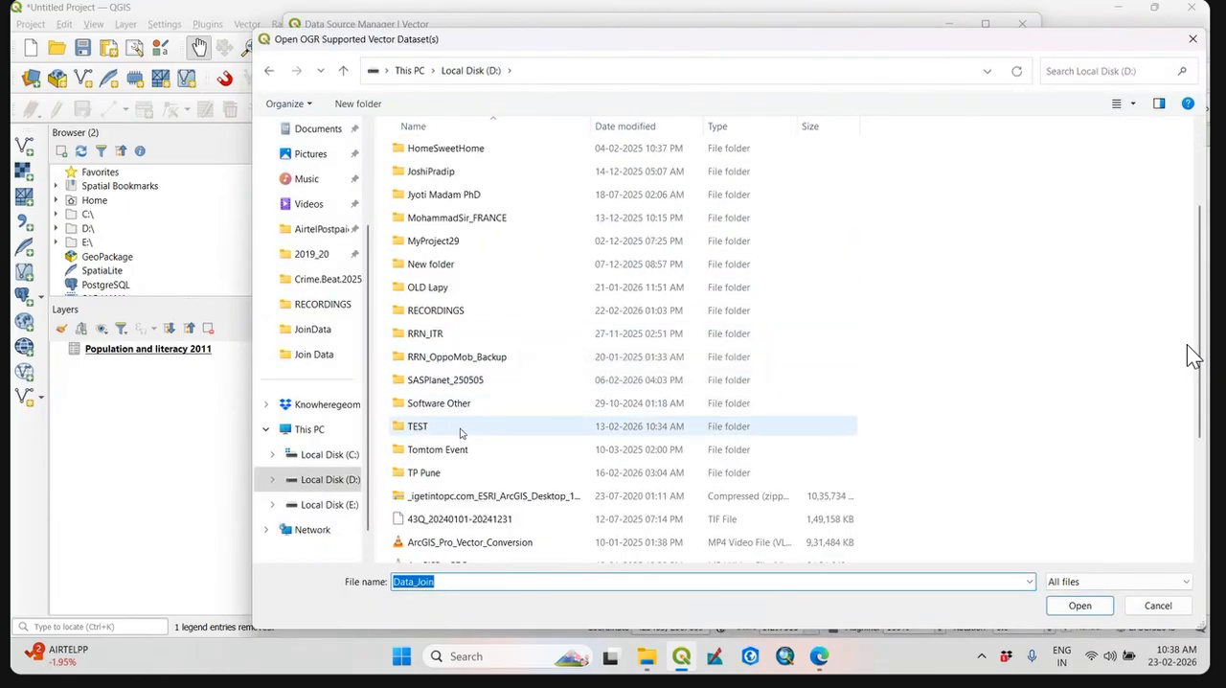
pyautogui.doubleClick(460, 426)
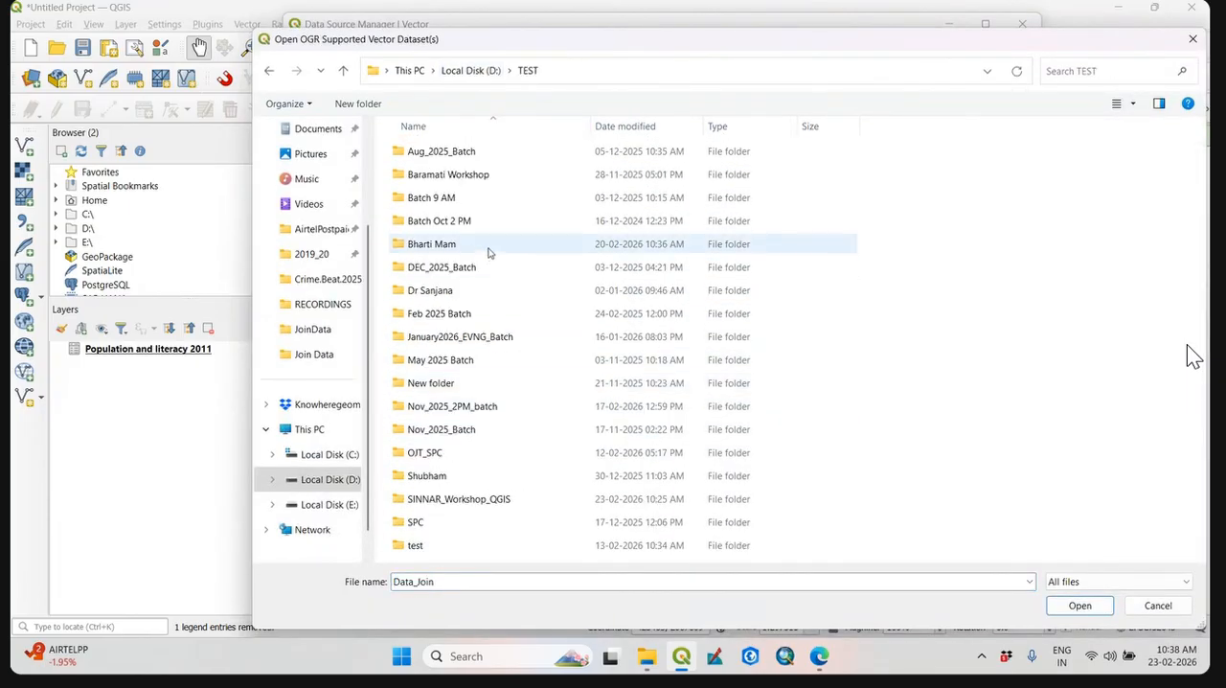
pyautogui.doubleClick(458, 496)
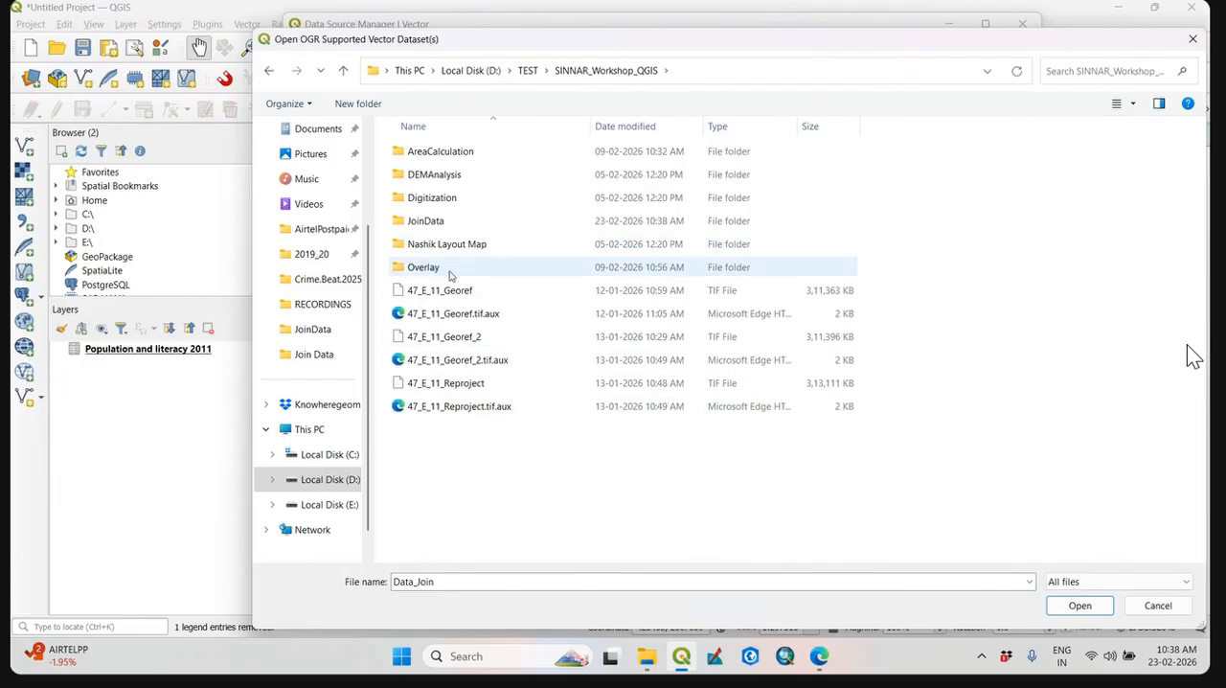
pyautogui.doubleClick(458, 222)
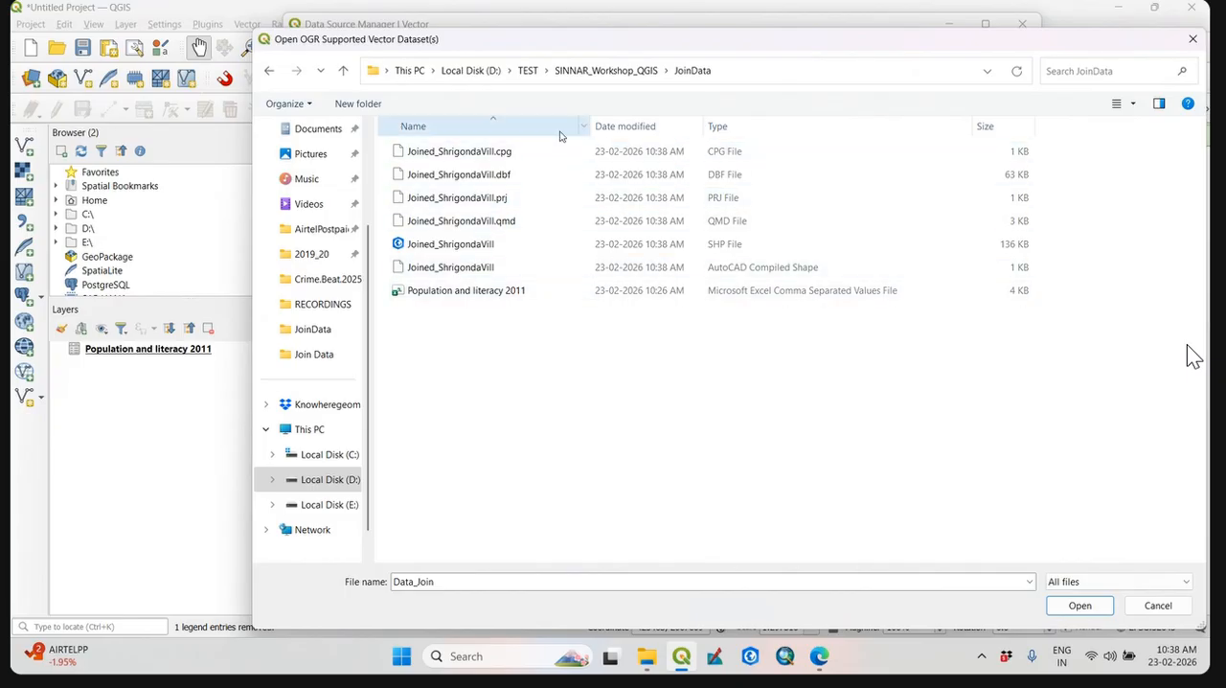
pyautogui.click(737, 246)
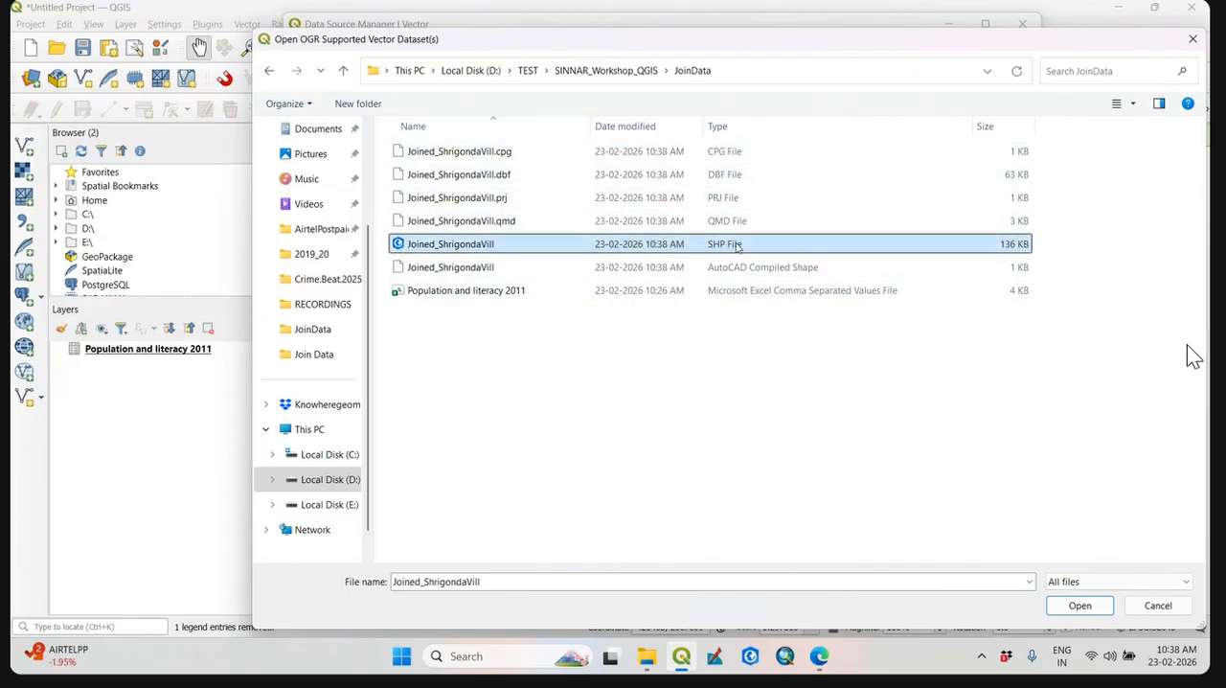
pyautogui.click(1092, 607)
pyautogui.click(926, 558)
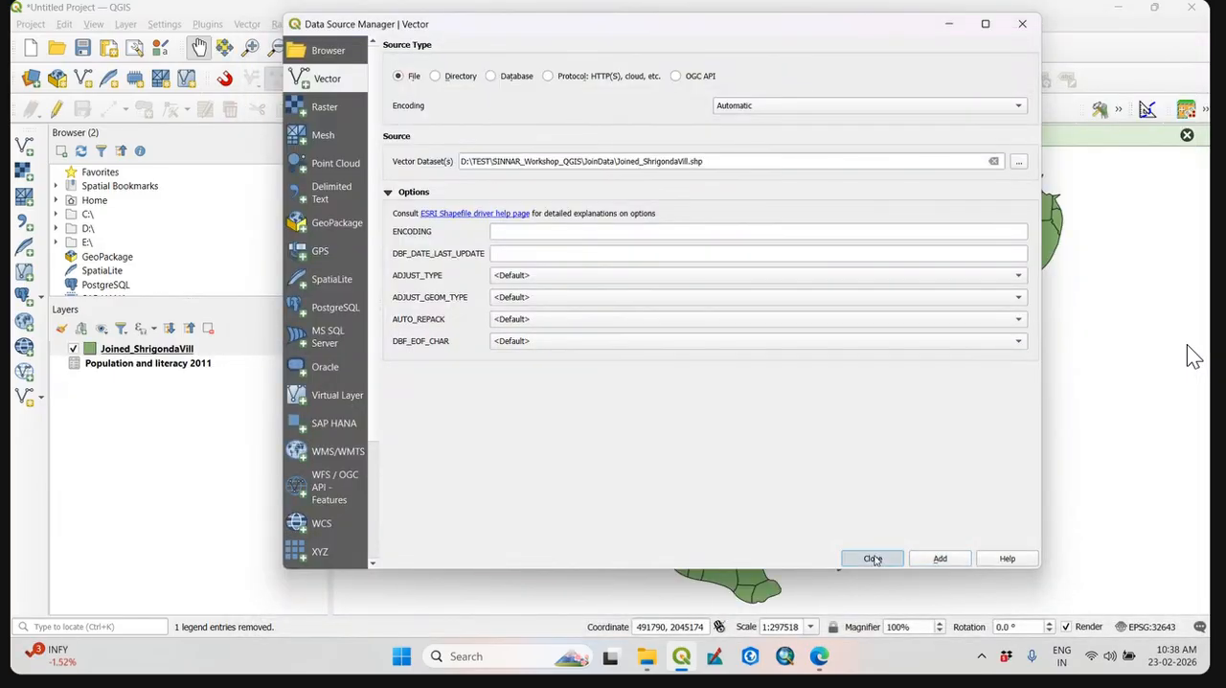
pyautogui.click(870, 559)
# Review the reloaded Joined_ShrigondaVill attribute table, close it, and dismiss the layer export message.
pyautogui.rightClick(151, 351)
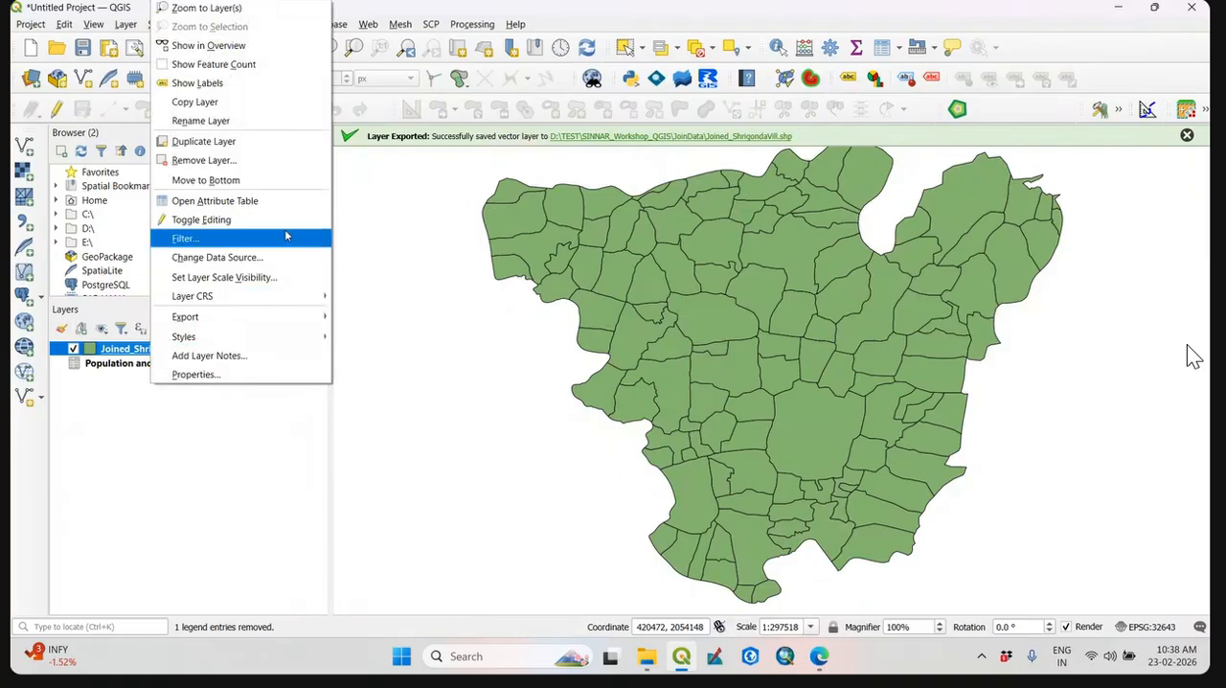
pyautogui.click(219, 200)
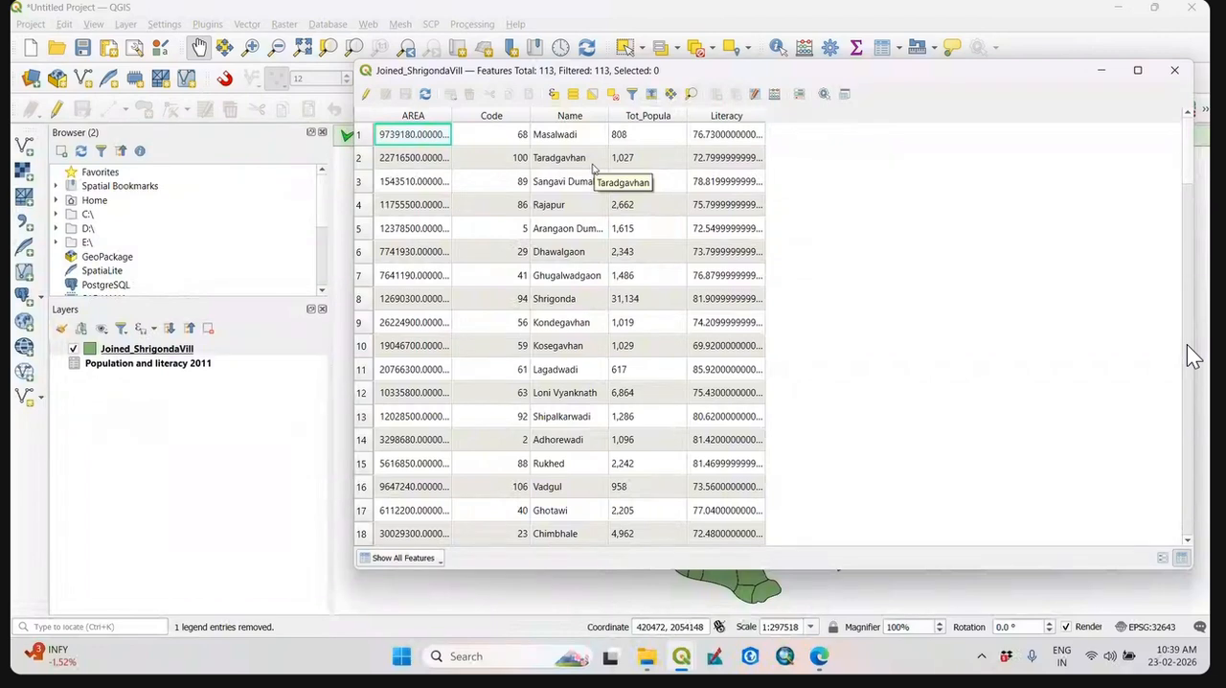
pyautogui.click(1177, 72)
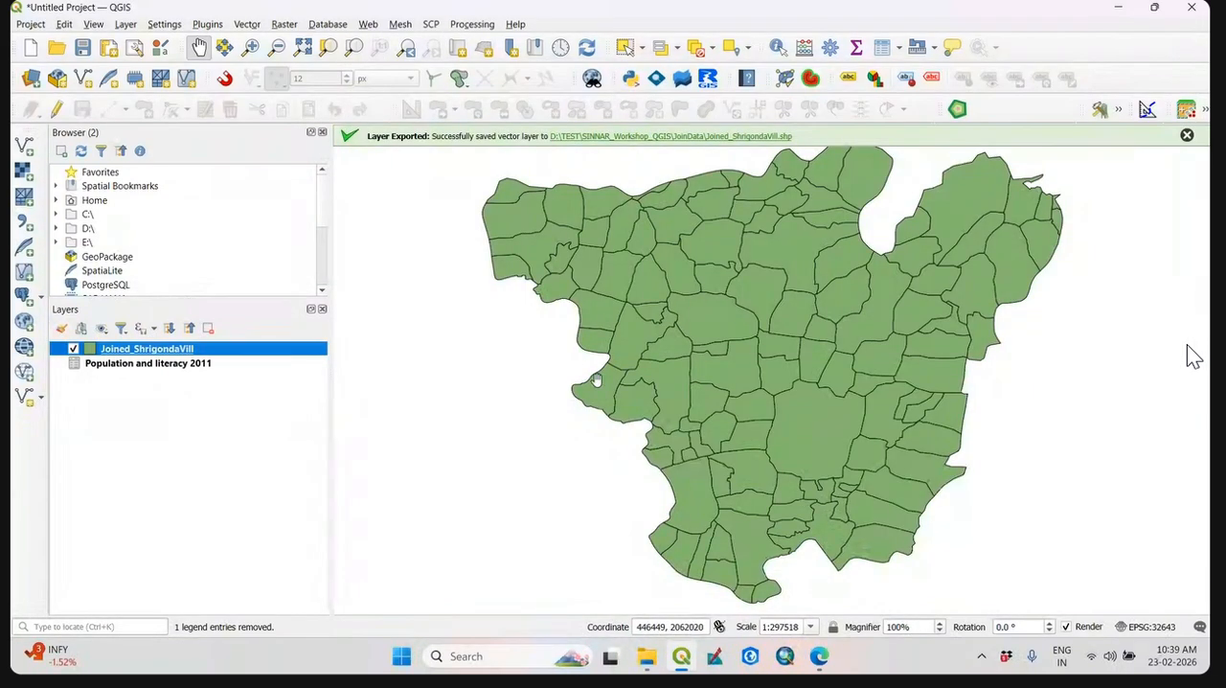
pyautogui.click(1186, 137)
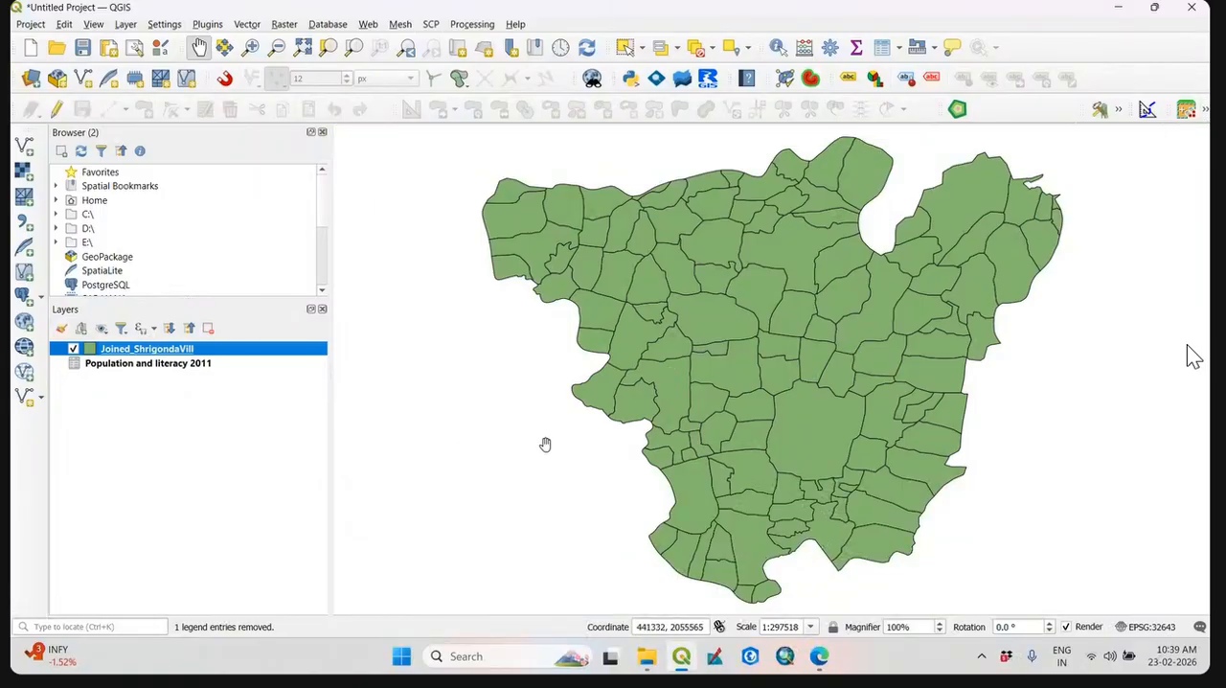
# Enable Single Labels for Joined_ShrigondaVill in its layer properties, using the Name field as the value, and apply them.
pyautogui.moveTo(723, 426); pyautogui.dragTo(658, 411)
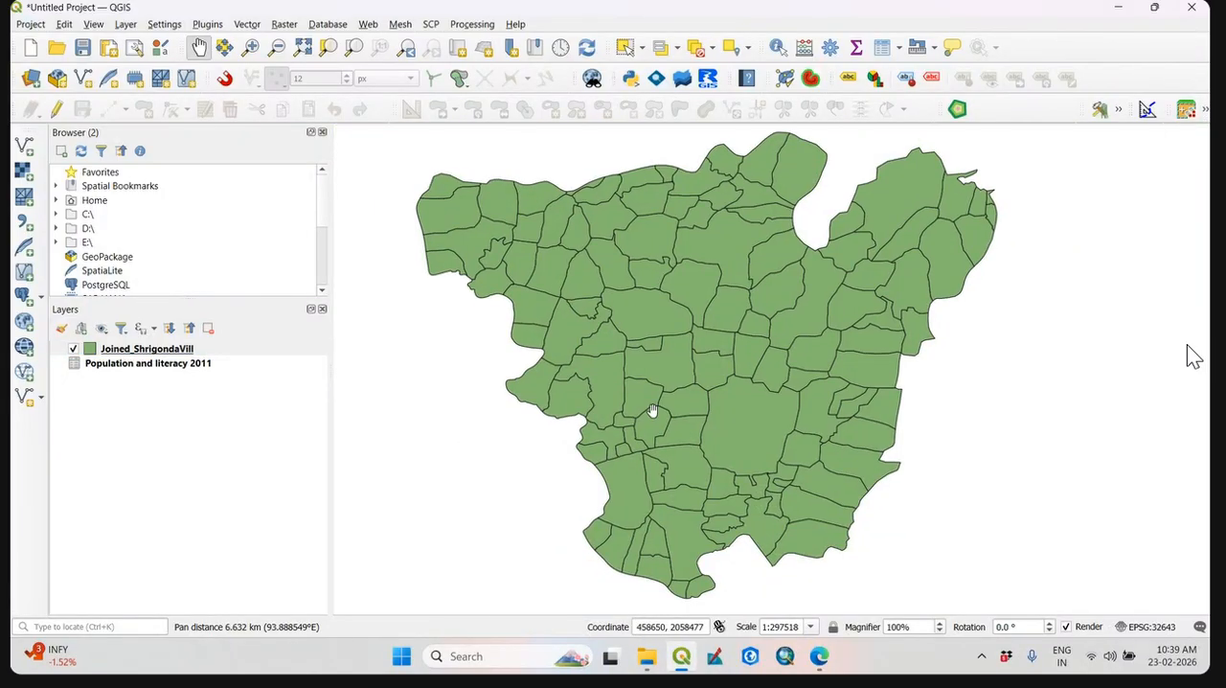
pyautogui.rightClick(188, 350)
pyautogui.click(291, 381)
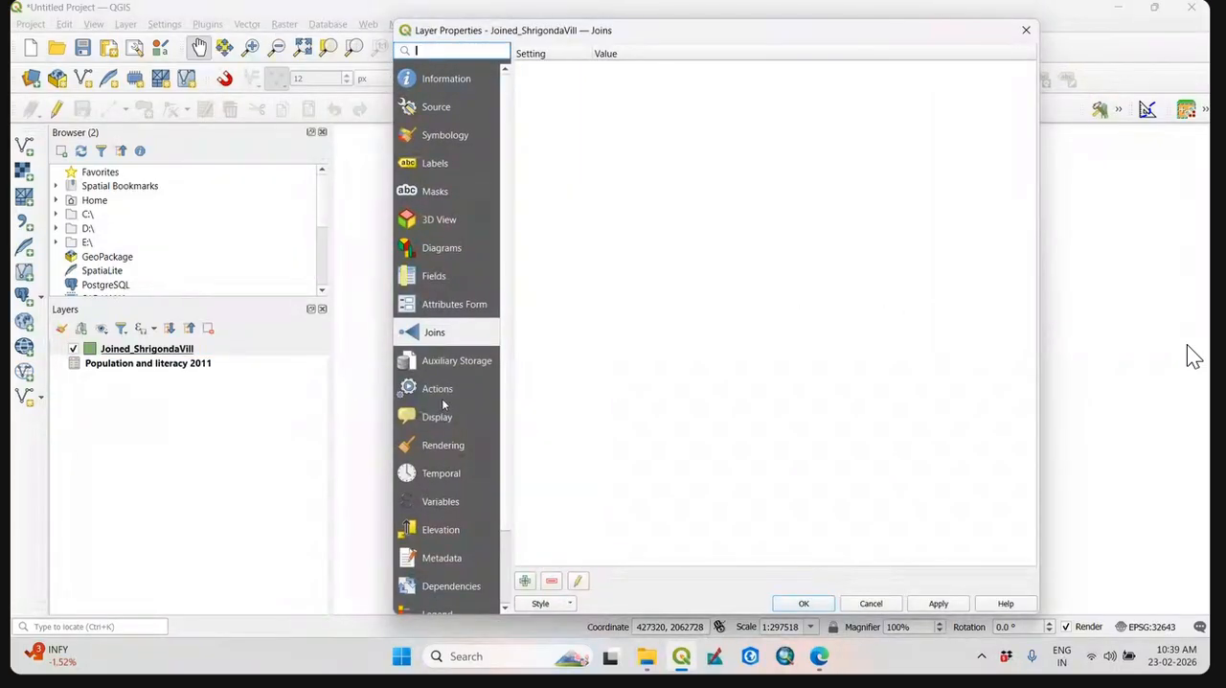
pyautogui.click(445, 162)
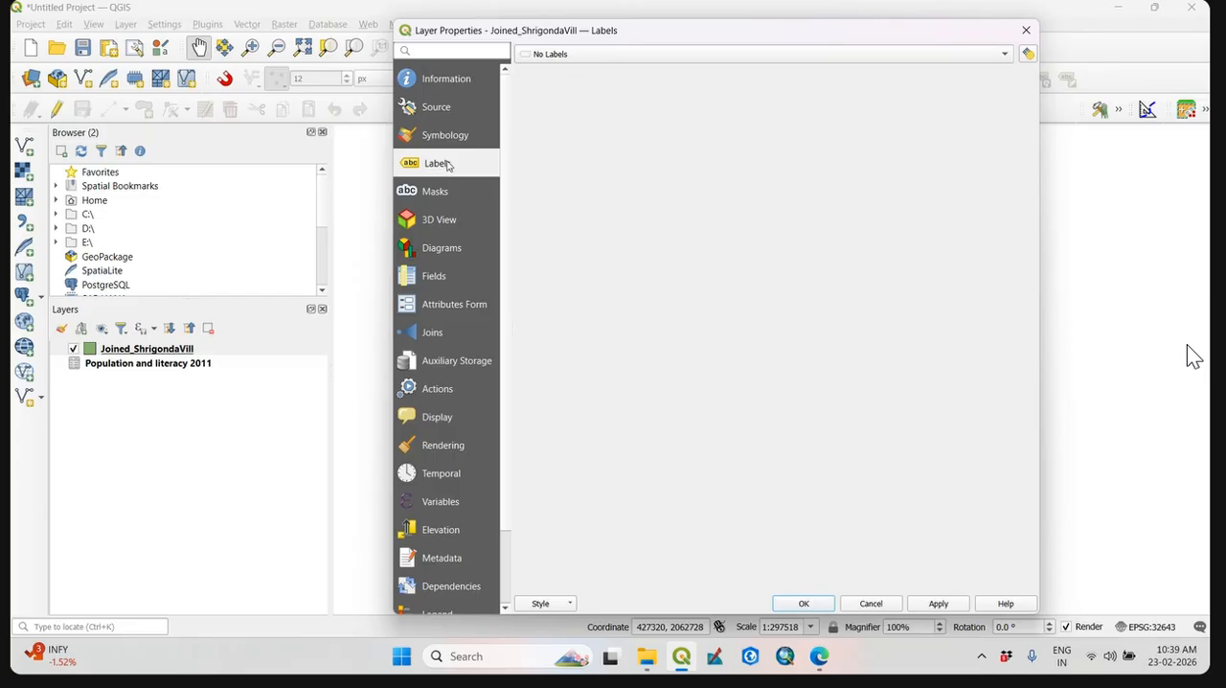
pyautogui.click(564, 57)
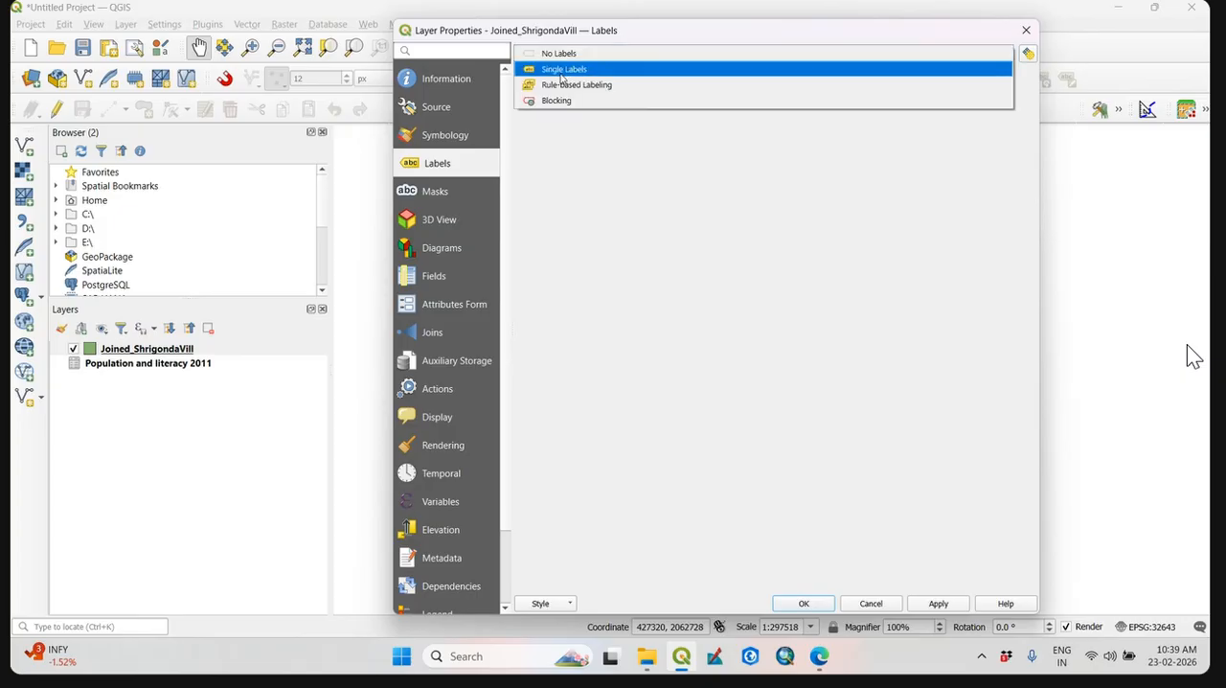
pyautogui.click(563, 71)
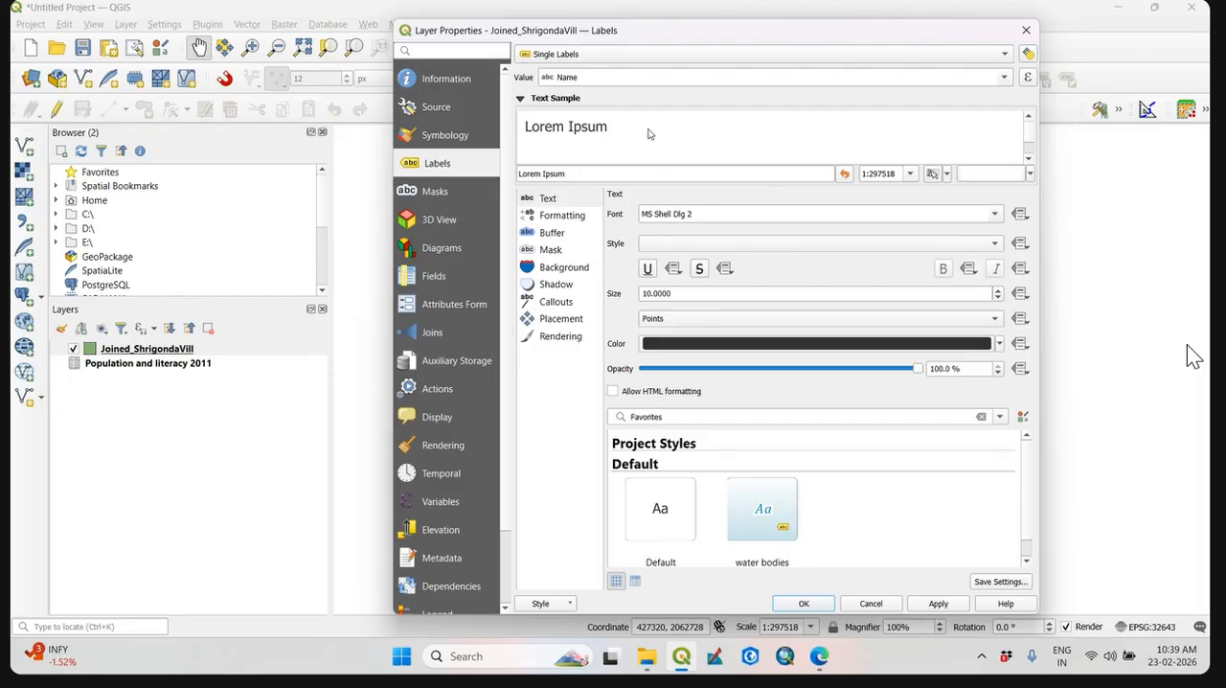
pyautogui.click(1004, 78)
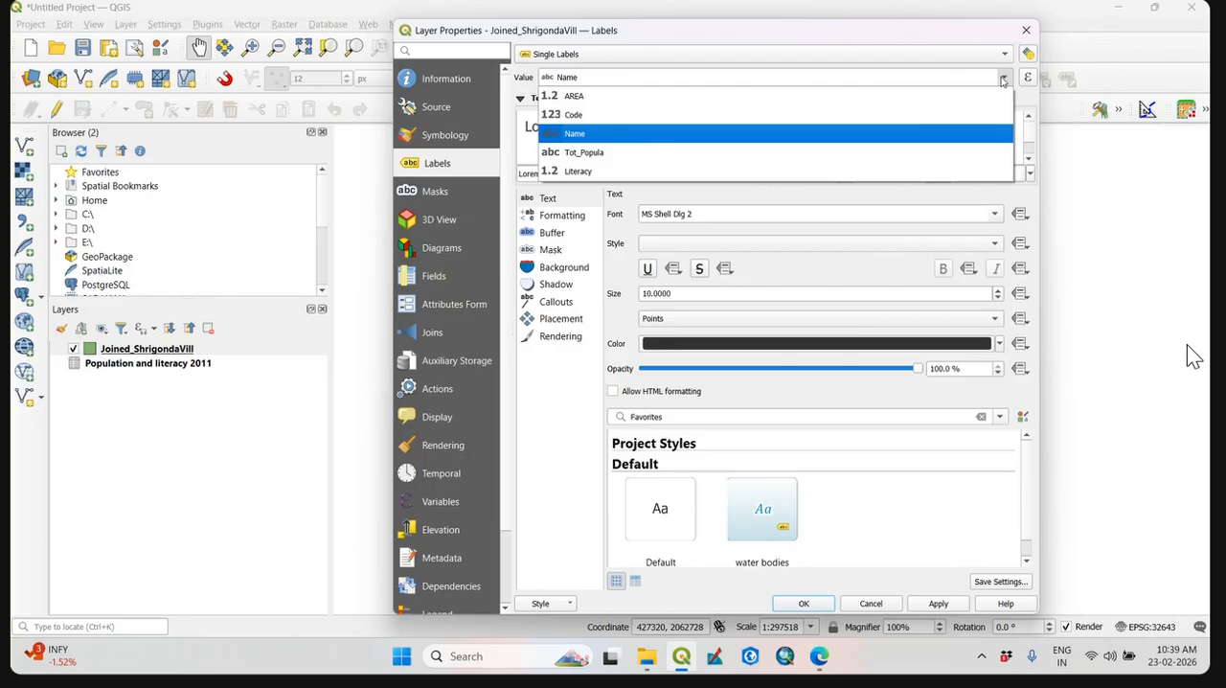
pyautogui.click(690, 134)
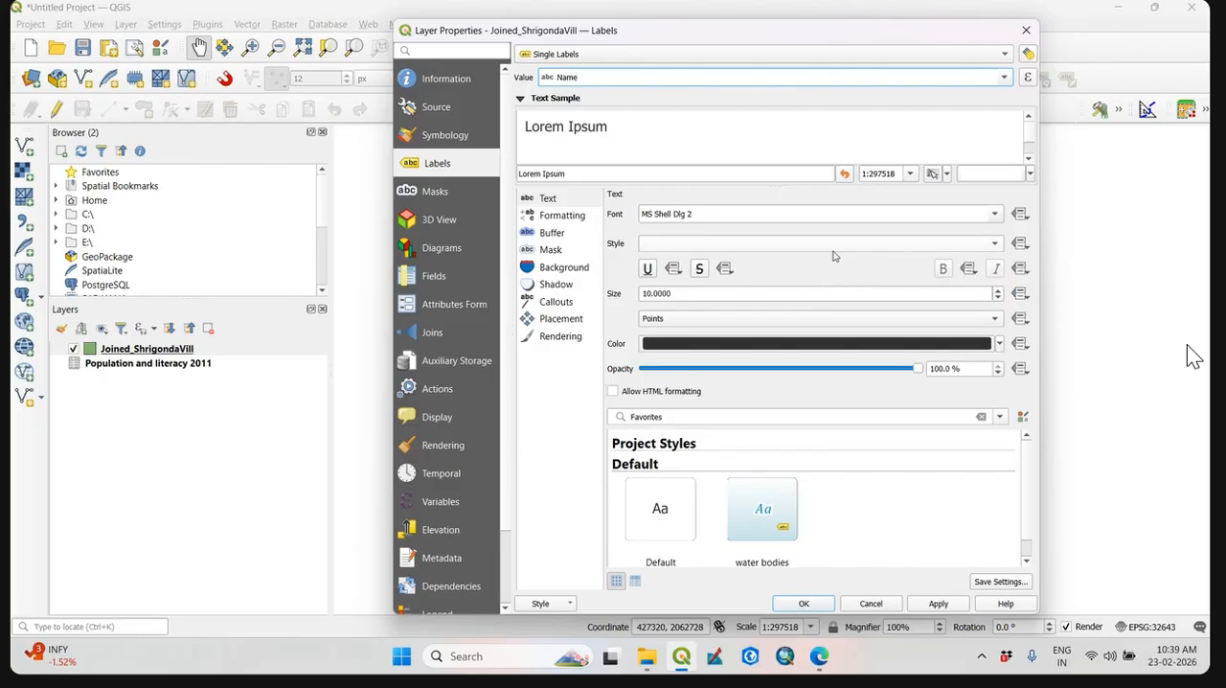
pyautogui.click(997, 214)
pyautogui.scroll(-5, 857, 299)
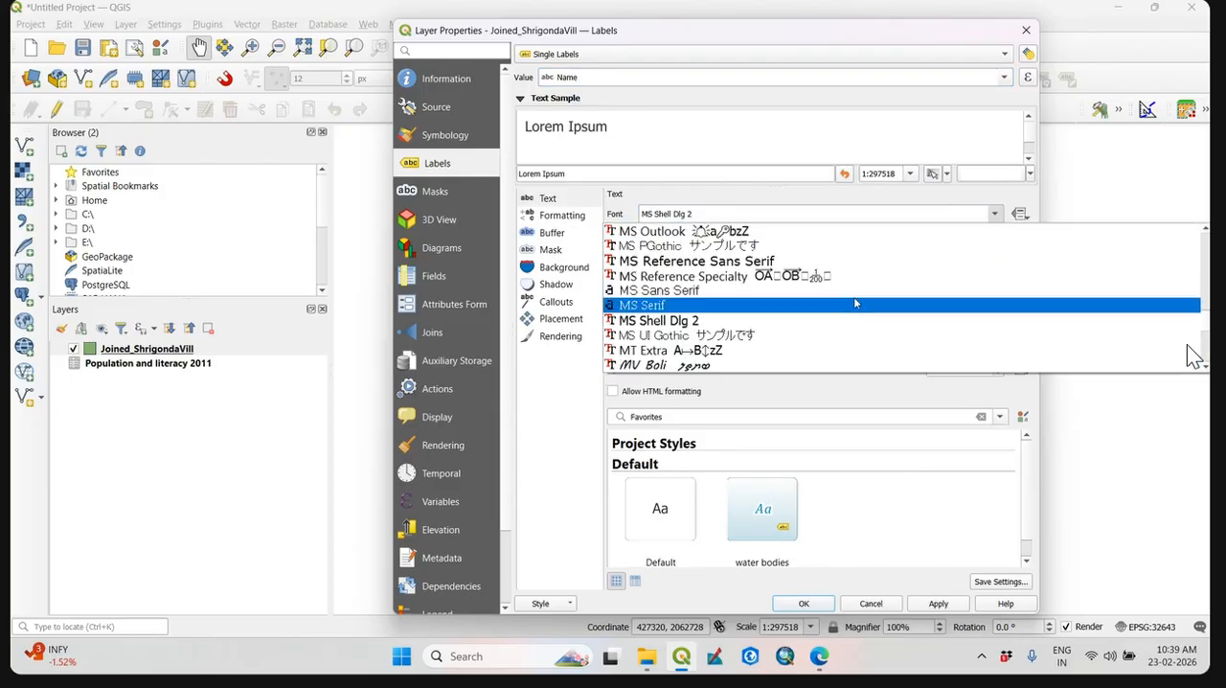
pyautogui.click(944, 198)
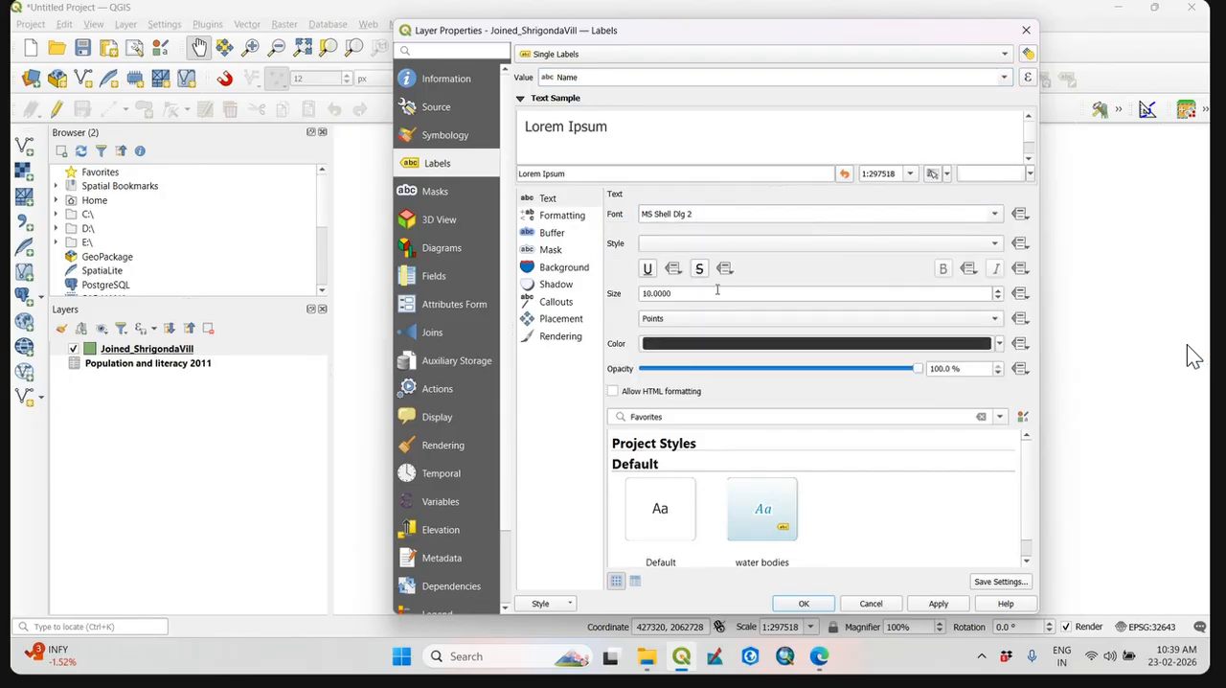
pyautogui.click(947, 606)
# Set the village labels to the Myanmar Text font in Bold with a red color, apply the styling and accept the layer properties.
pyautogui.click(995, 213)
pyautogui.click(847, 275)
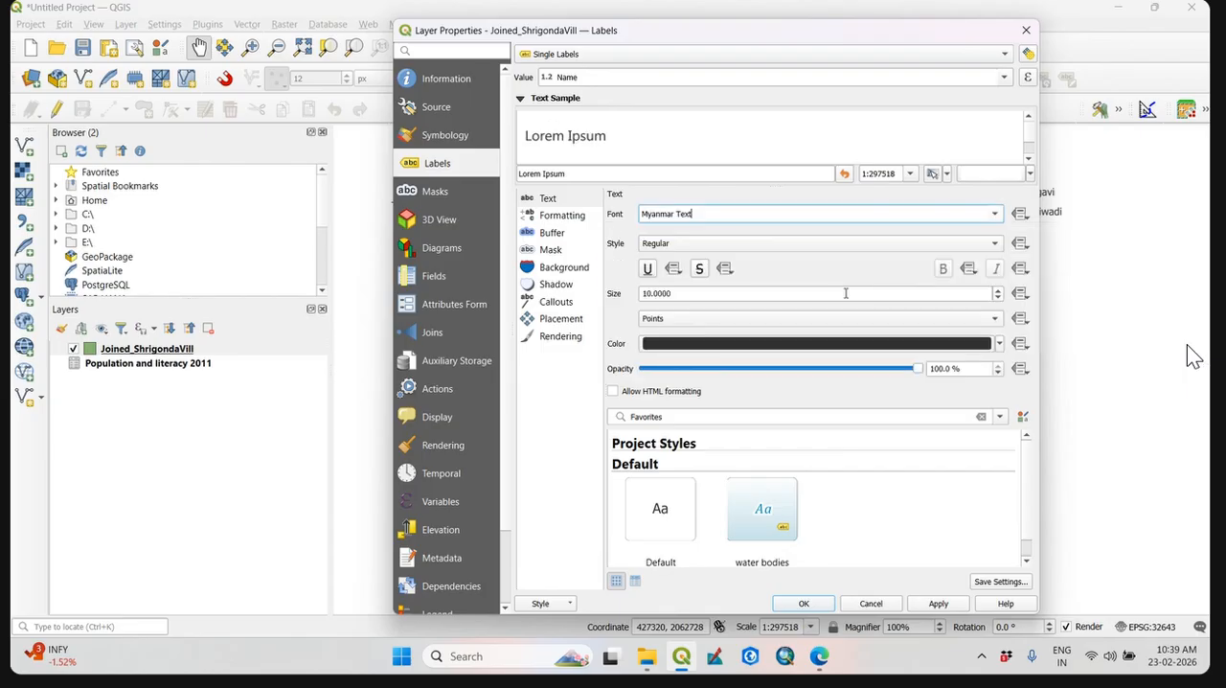
pyautogui.click(986, 245)
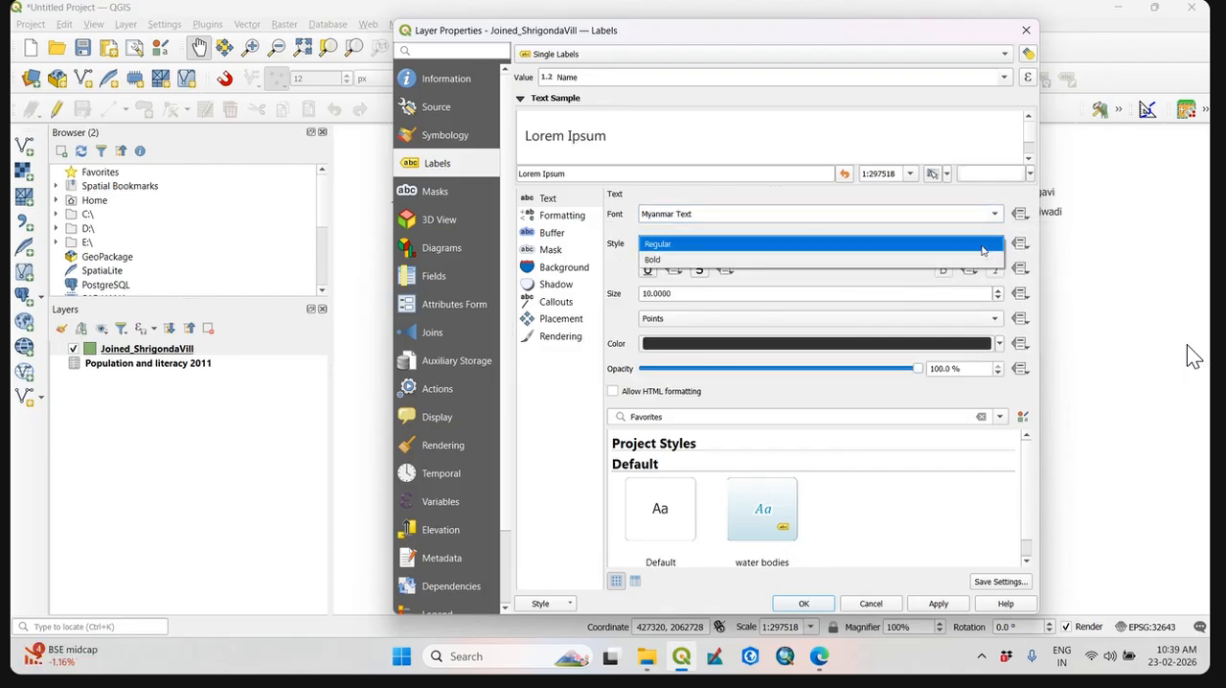
pyautogui.click(830, 257)
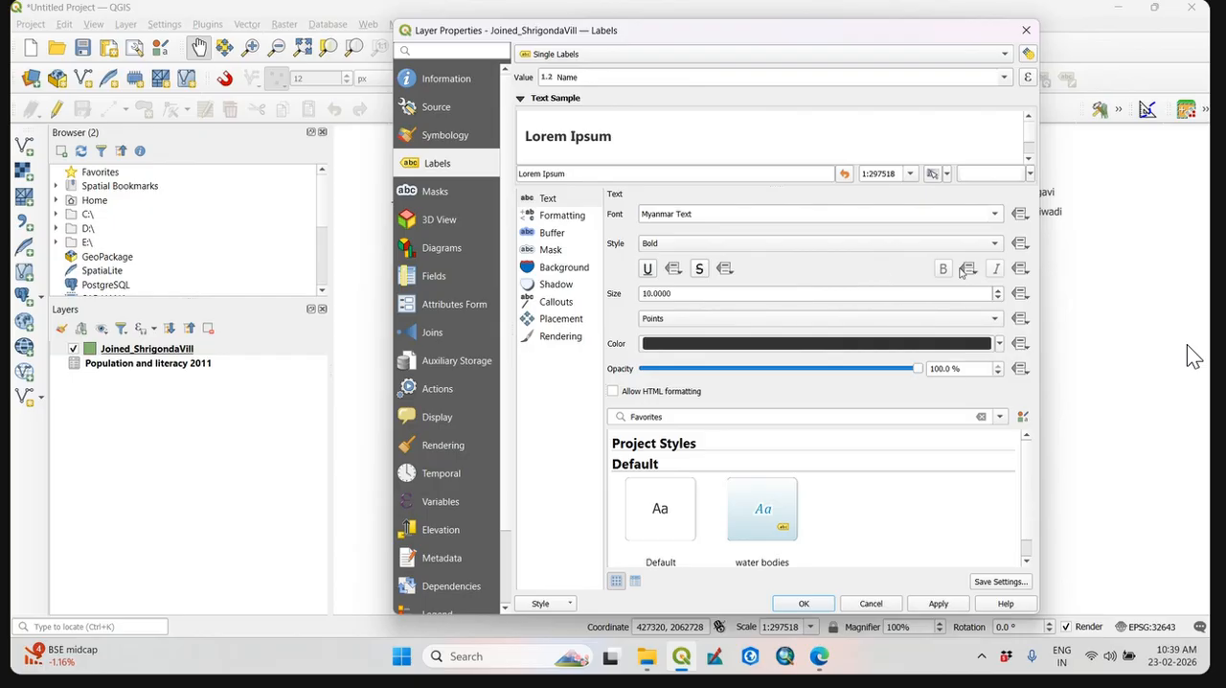
pyautogui.click(999, 344)
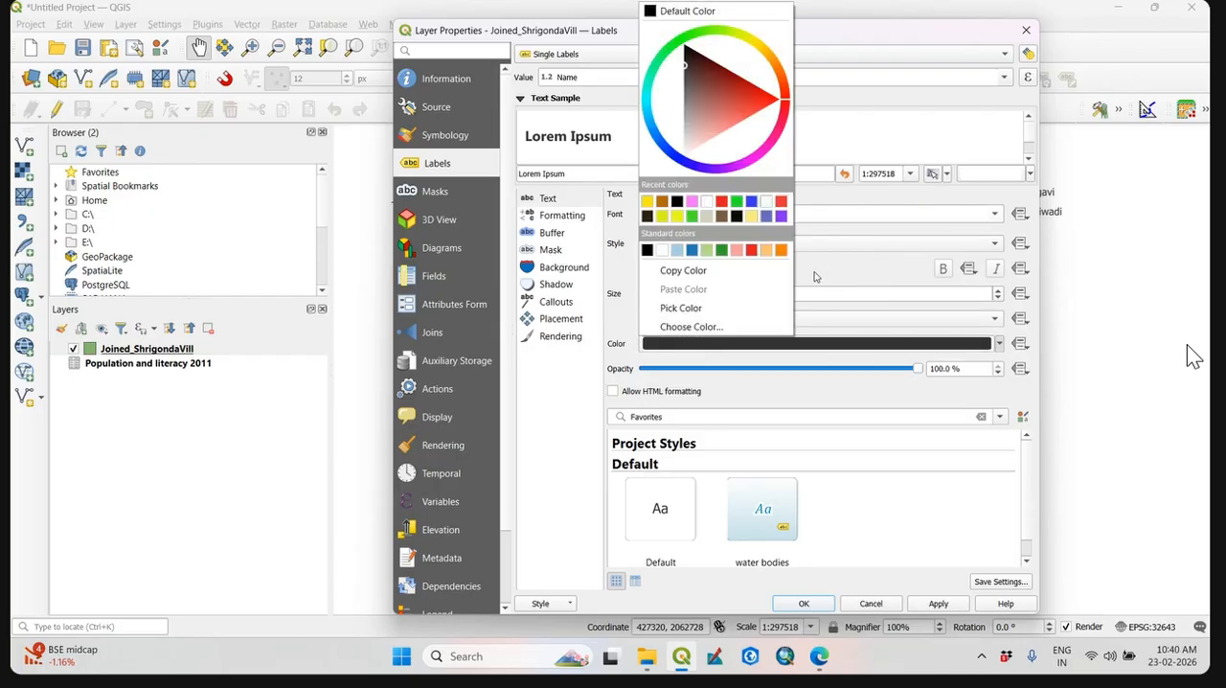
pyautogui.click(723, 202)
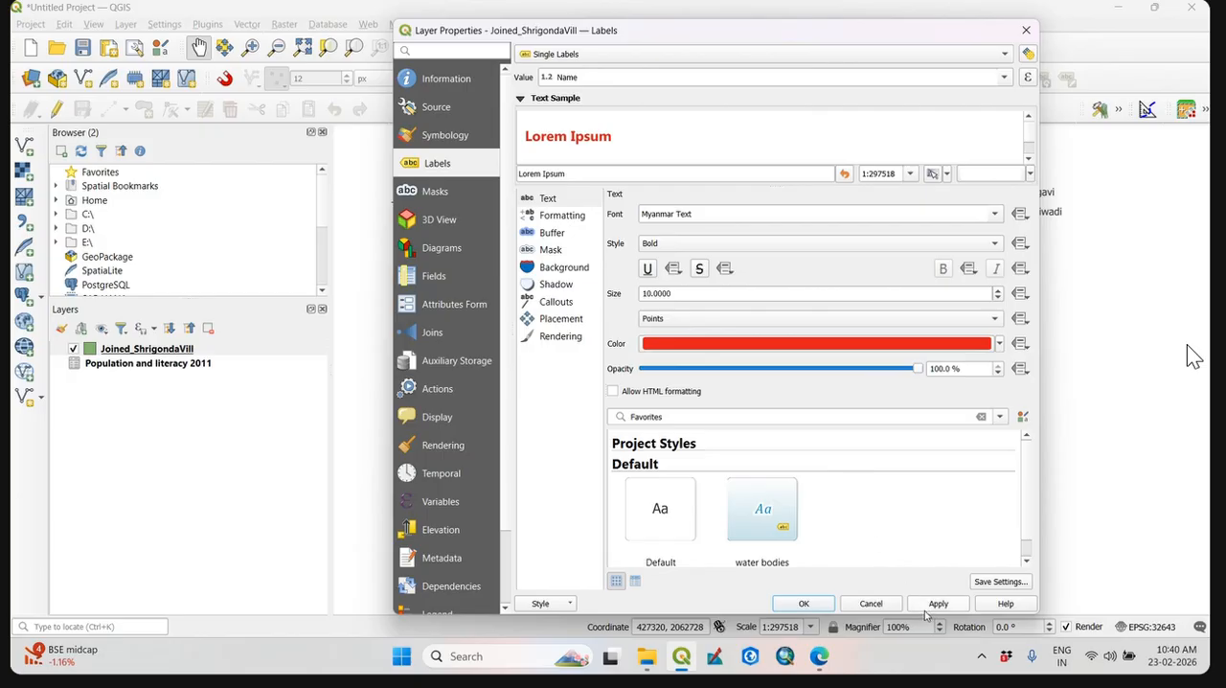
pyautogui.click(928, 607)
pyautogui.click(807, 606)
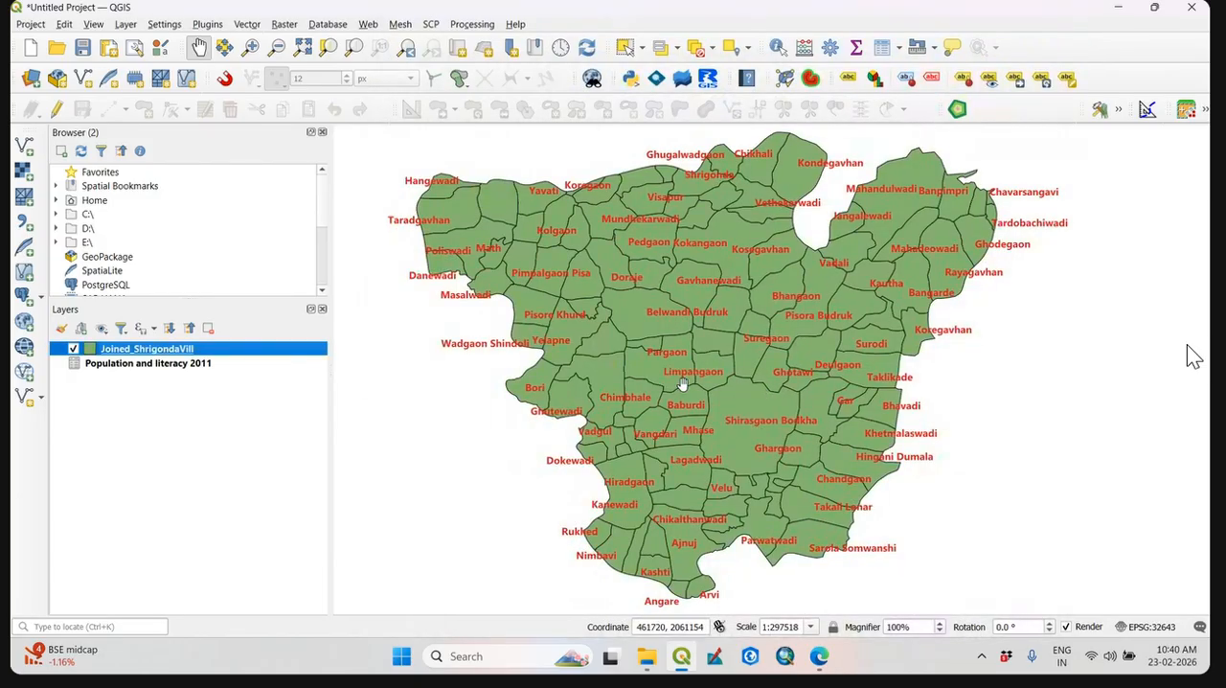
pyautogui.moveTo(682, 383); pyautogui.dragTo(652, 383)
pyautogui.scroll(3, 652, 384)
pyautogui.scroll(-2, 662, 379)
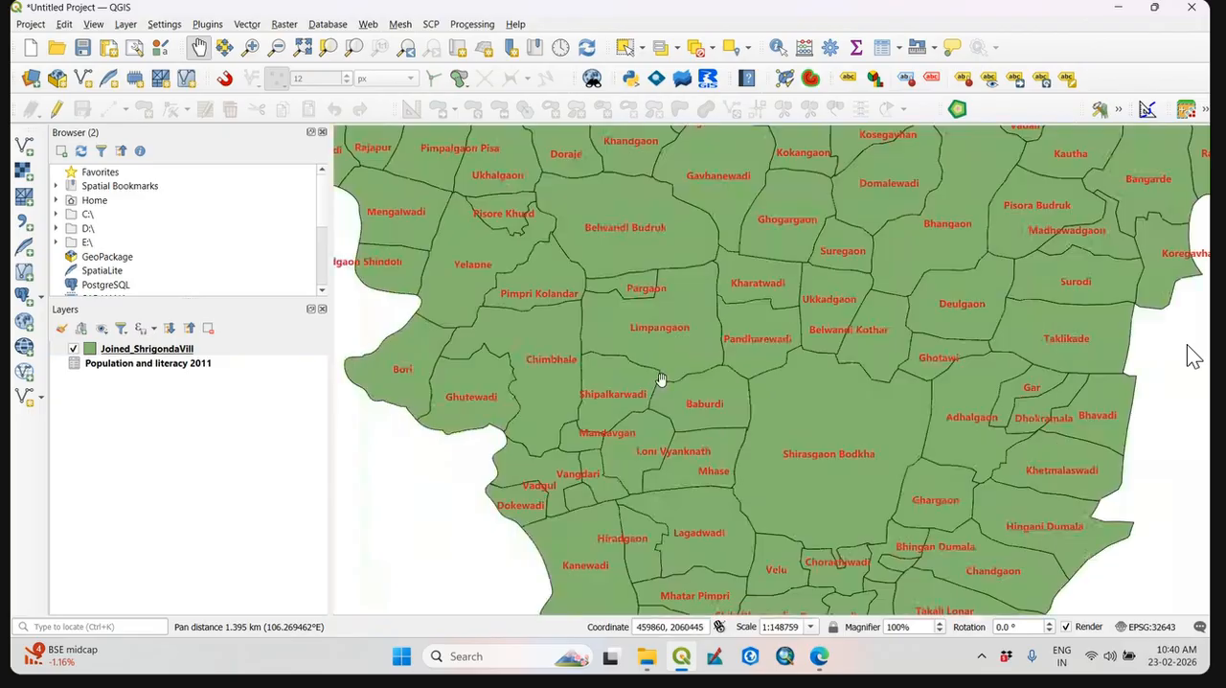
pyautogui.scroll(-2, 807, 456)
pyautogui.moveTo(862, 476); pyautogui.dragTo(776, 476)
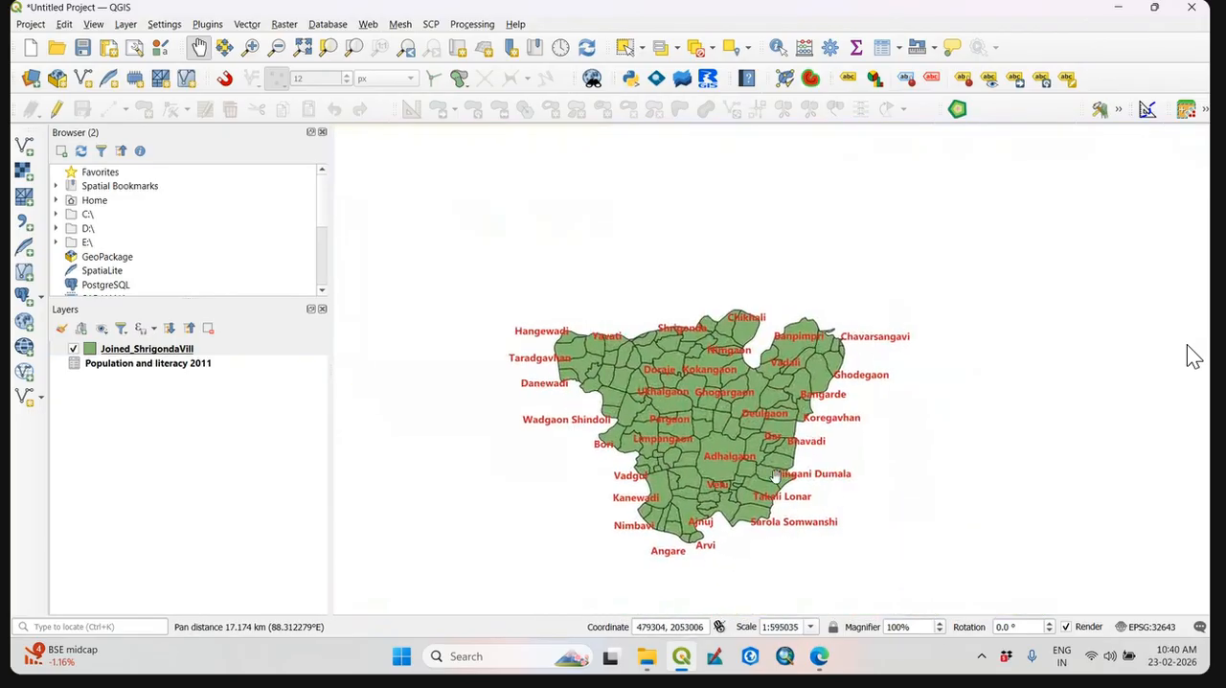
pyautogui.scroll(2, 776, 476)
pyautogui.scroll(-1, 764, 470)
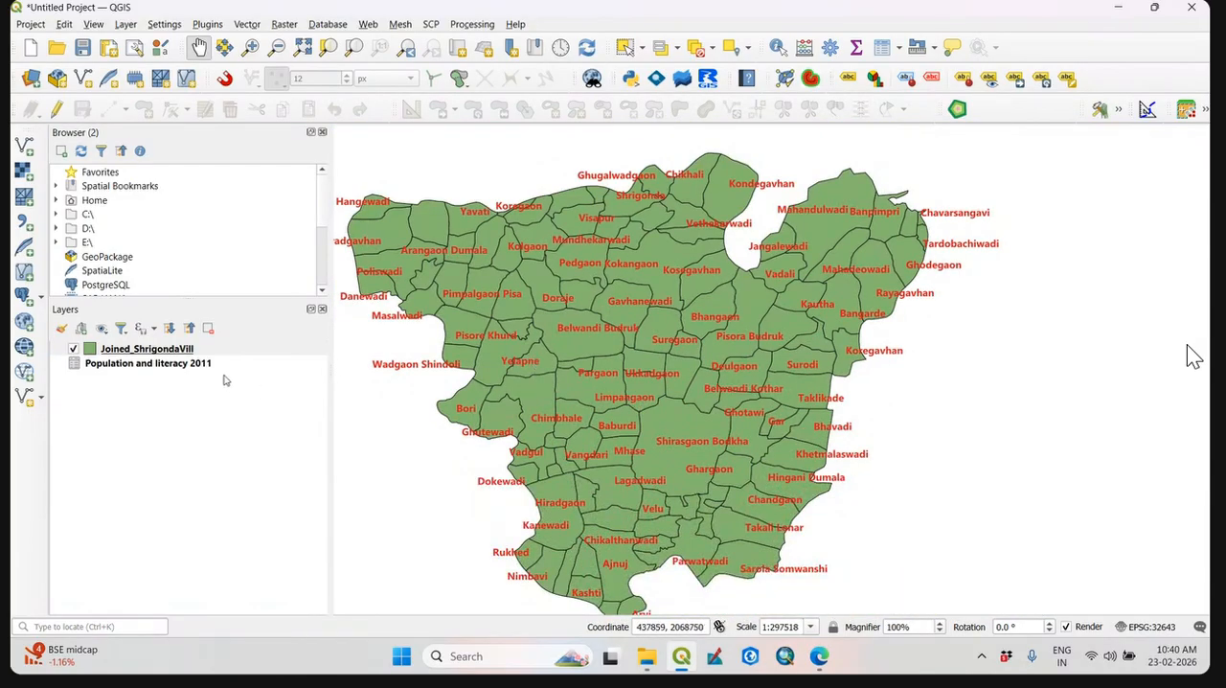
# Review the Joined_ShrigondaVill attribute table sorted by Literacy descending, by Code and by Name, and close it.
pyautogui.rightClick(186, 354)
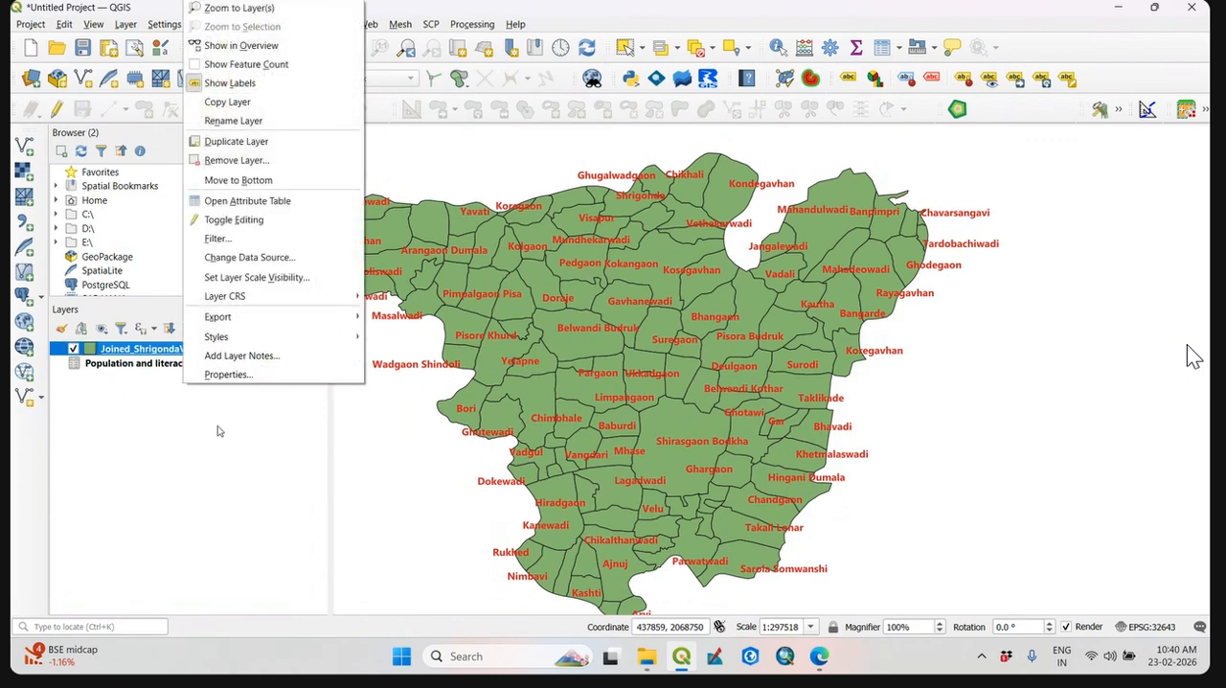
pyautogui.click(284, 203)
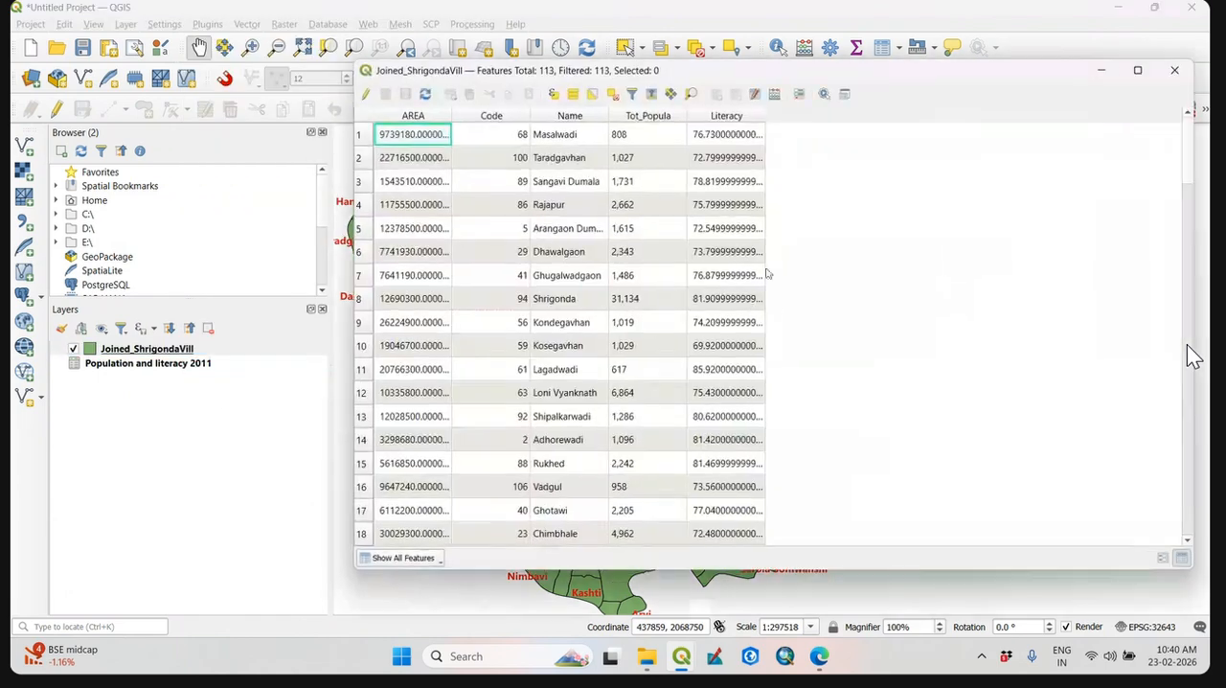
pyautogui.click(741, 116)
pyautogui.click(740, 119)
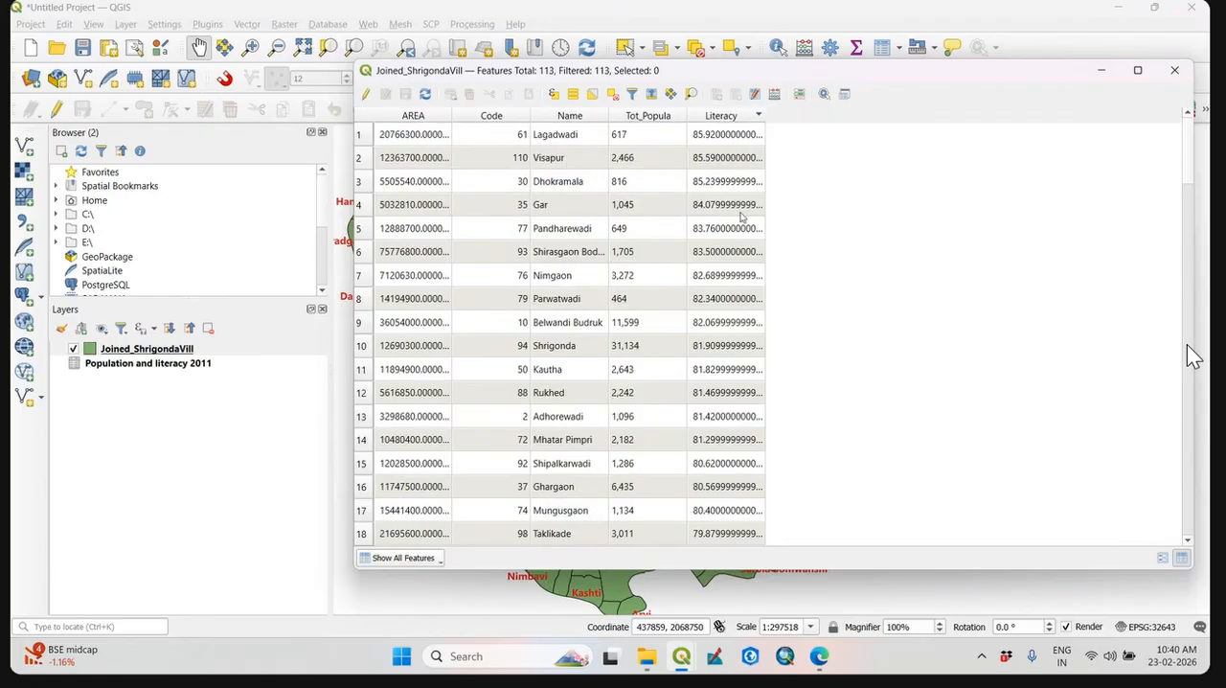
pyautogui.click(511, 123)
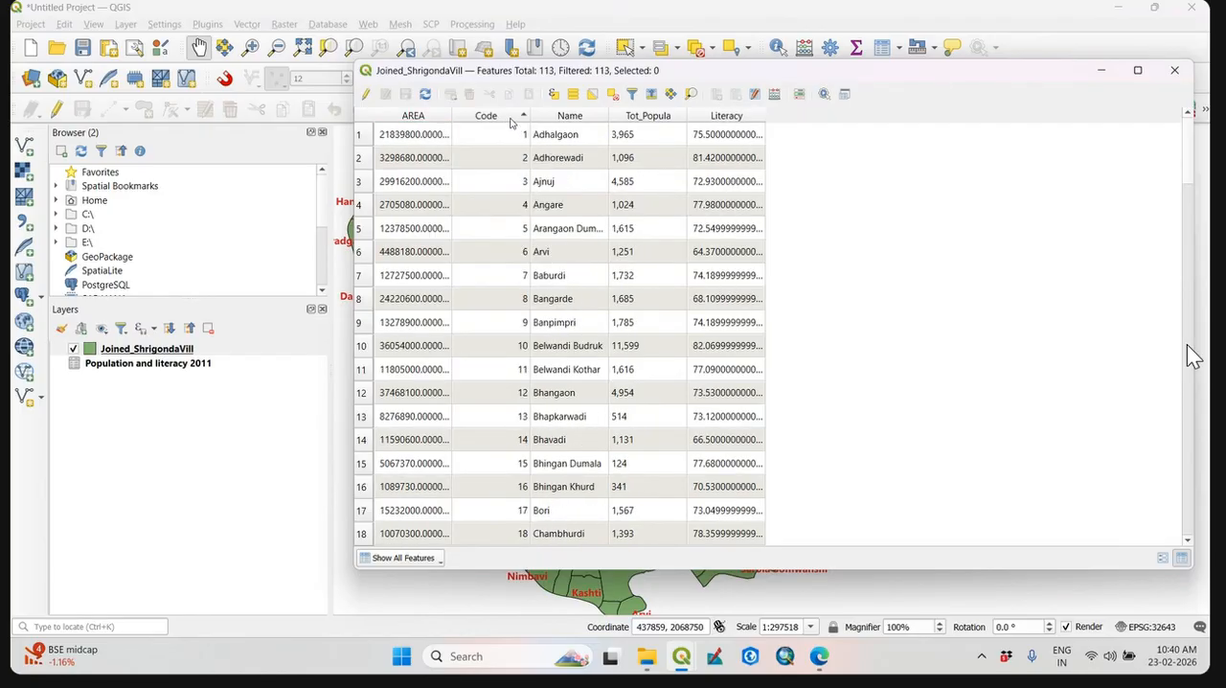
pyautogui.click(565, 117)
pyautogui.click(566, 117)
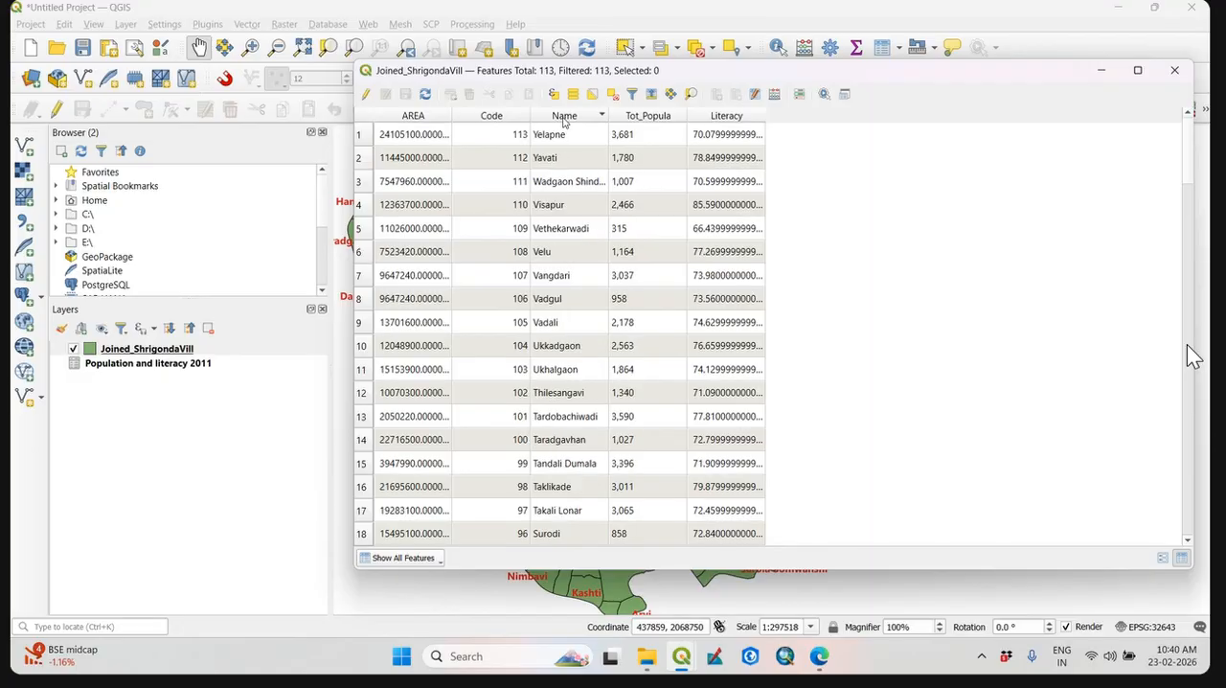
pyautogui.click(565, 117)
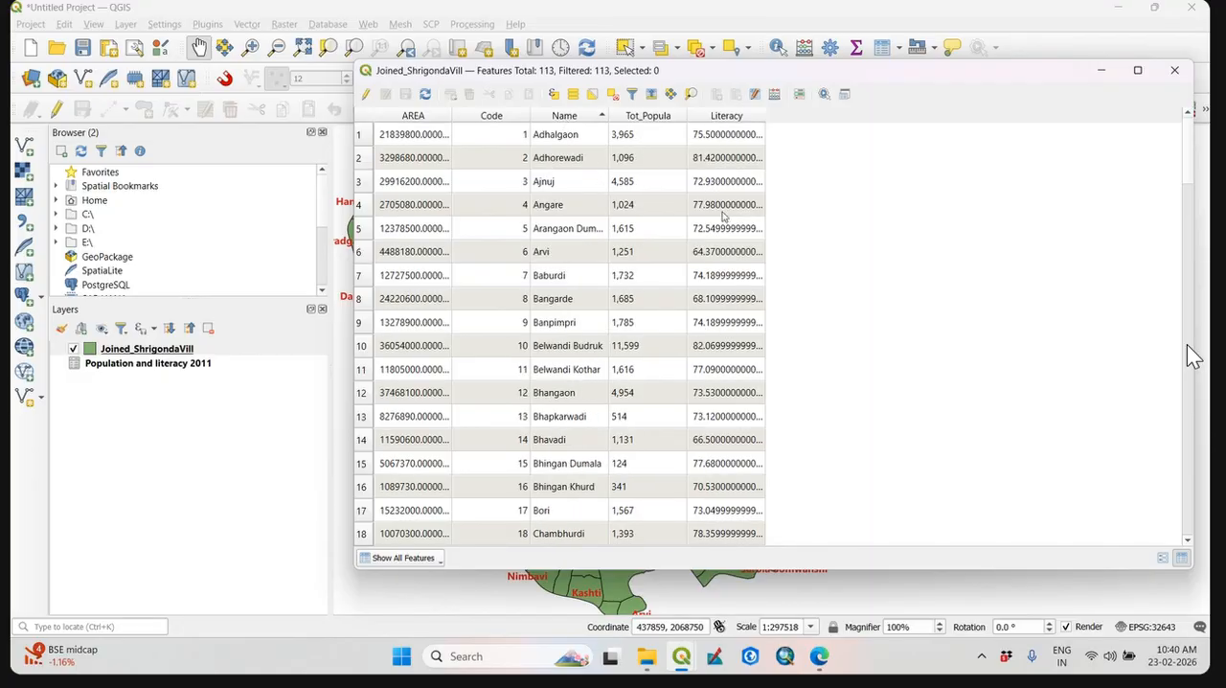
pyautogui.click(1183, 70)
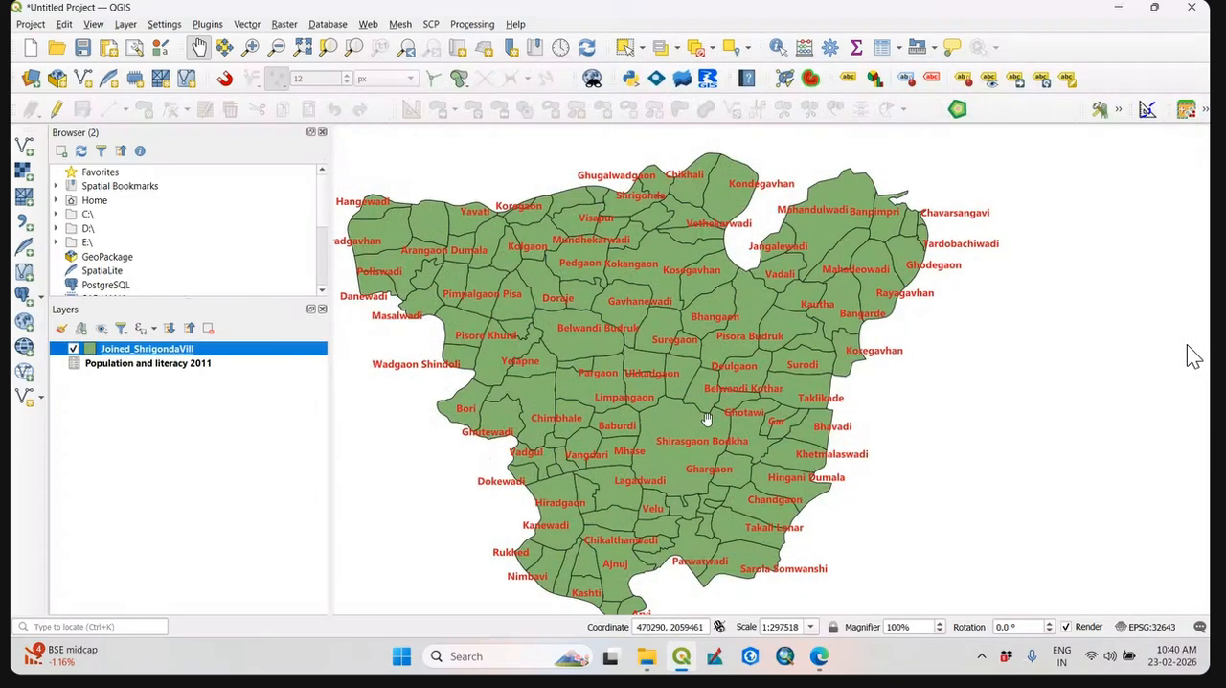
# Open the symbology settings of Joined_ShrigondaVill and switch the renderer from single symbol to Graduated.
pyautogui.rightClick(161, 350)
pyautogui.click(213, 375)
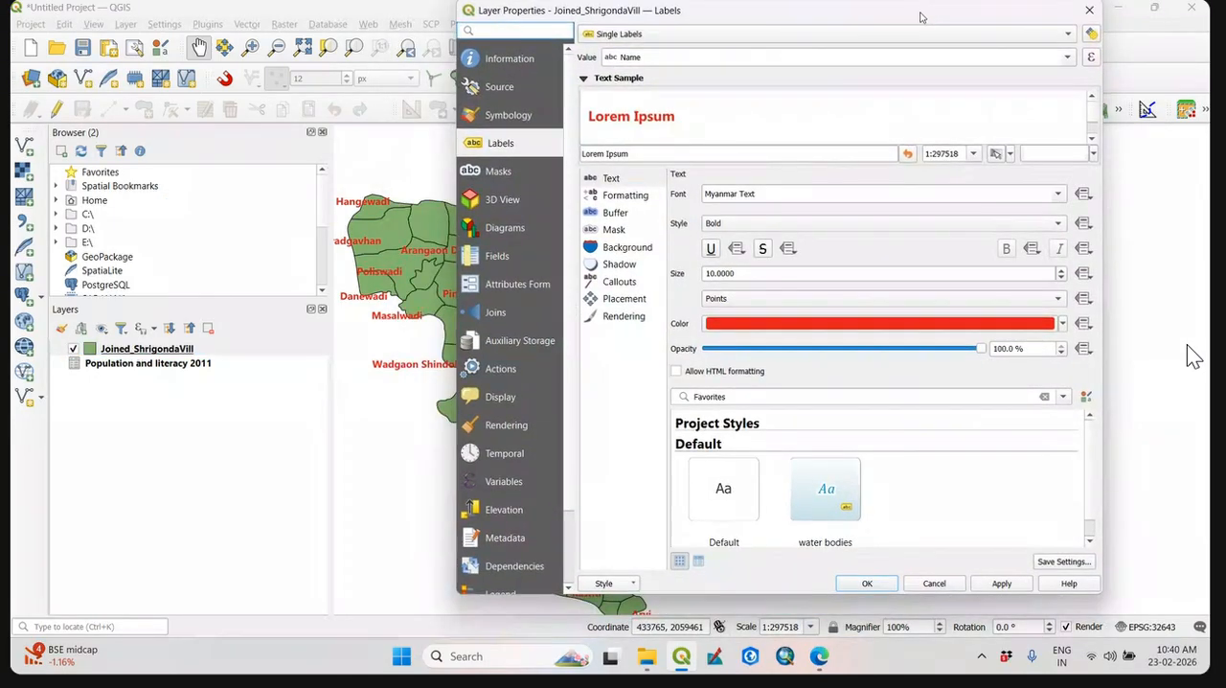
pyautogui.click(523, 119)
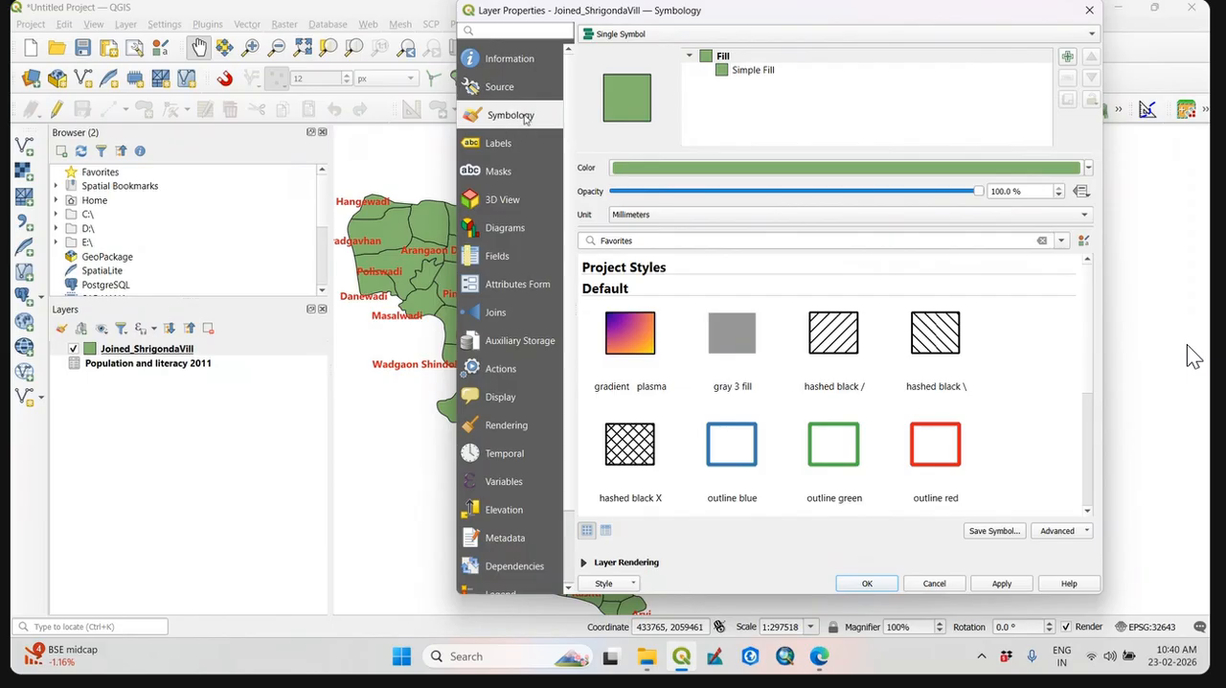
pyautogui.click(705, 38)
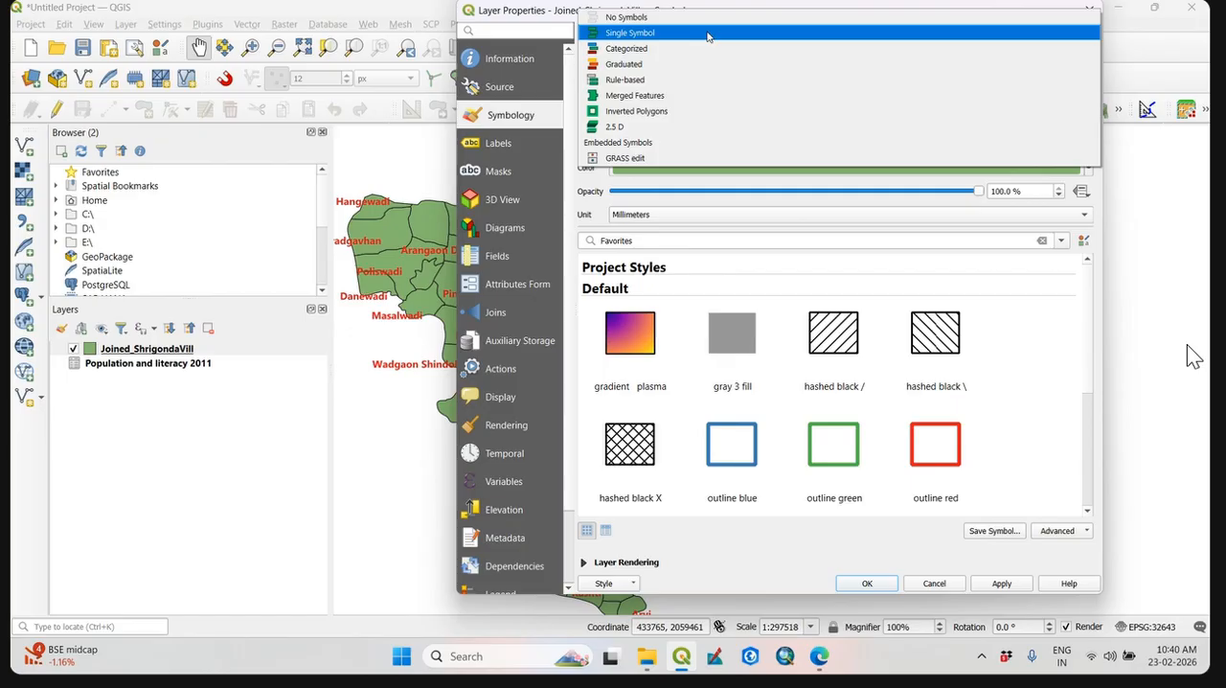
pyautogui.click(630, 65)
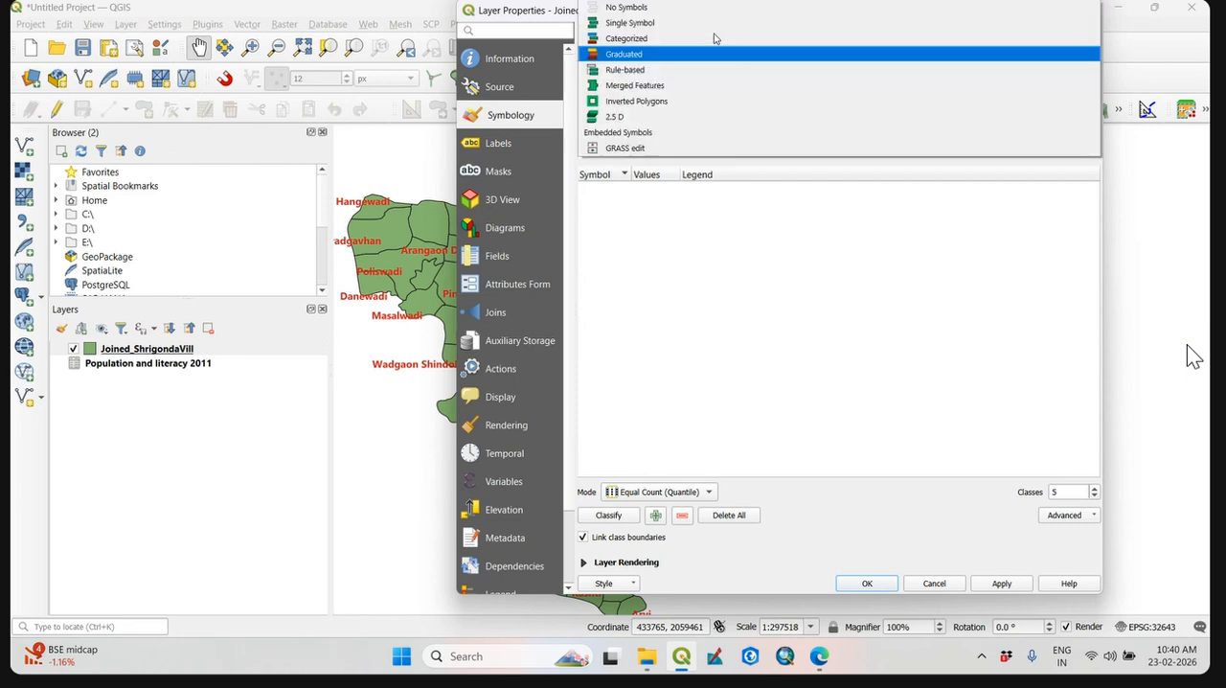
pyautogui.click(661, 33)
pyautogui.click(659, 55)
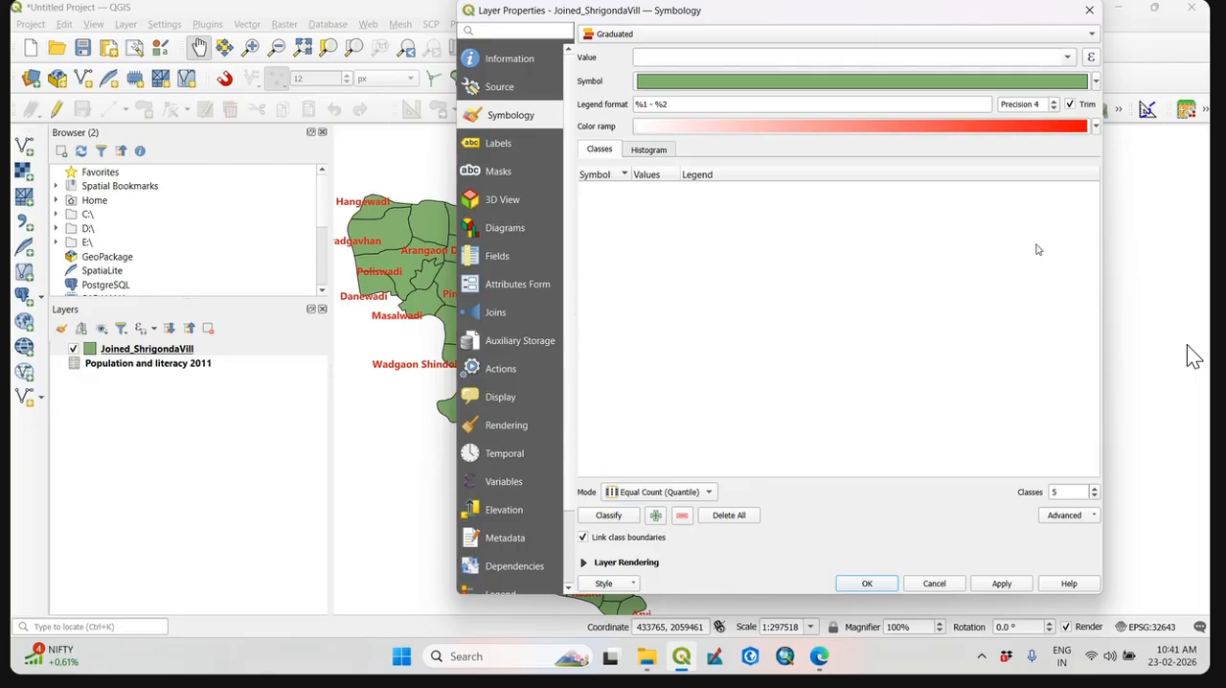
# Base the graduated symbology on the Literacy field and choose the Turbo color ramp.
pyautogui.click(1068, 61)
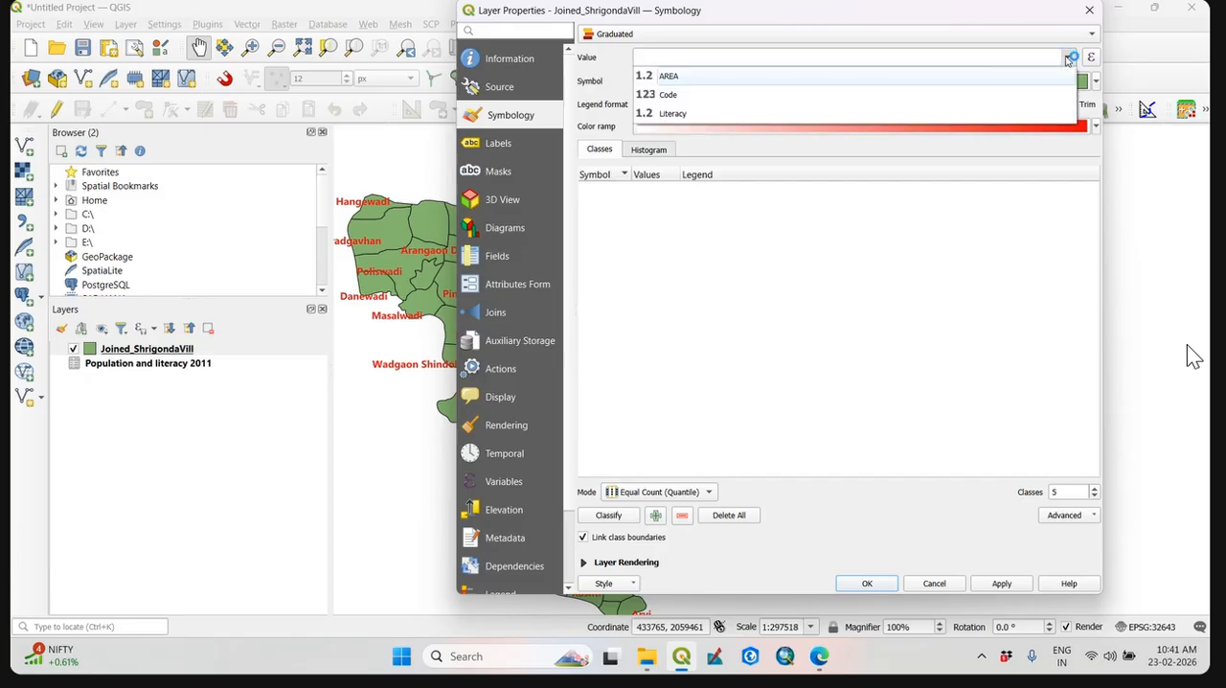
pyautogui.click(906, 115)
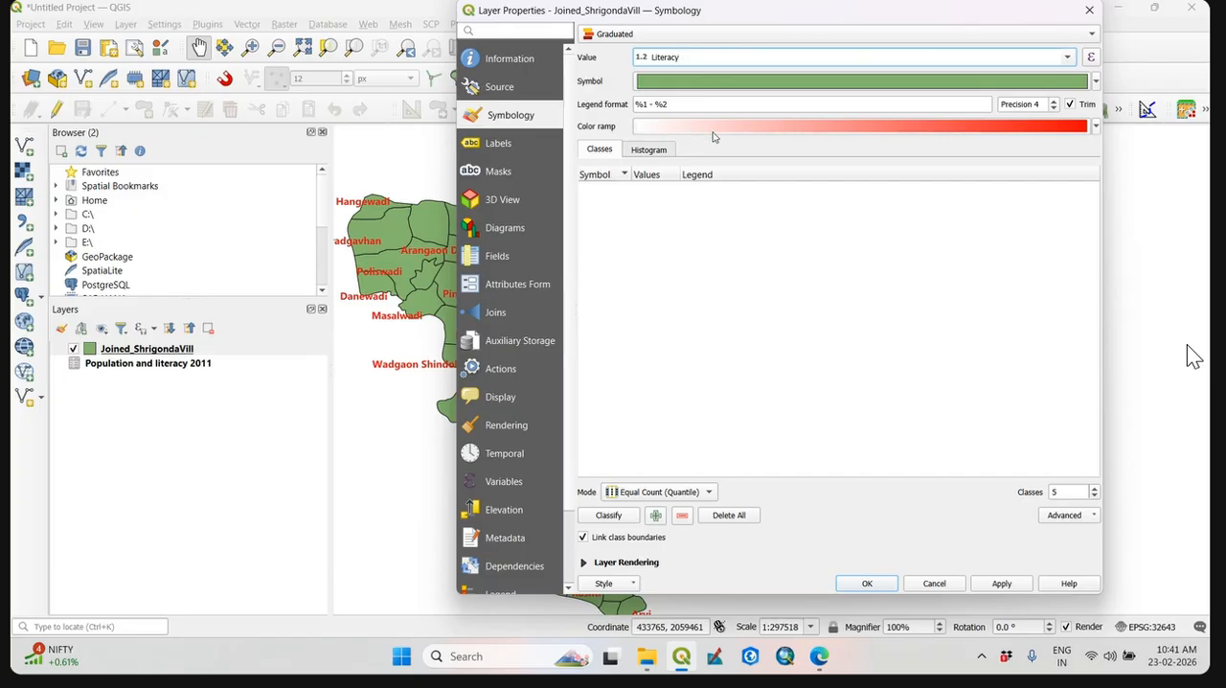
pyautogui.click(1096, 125)
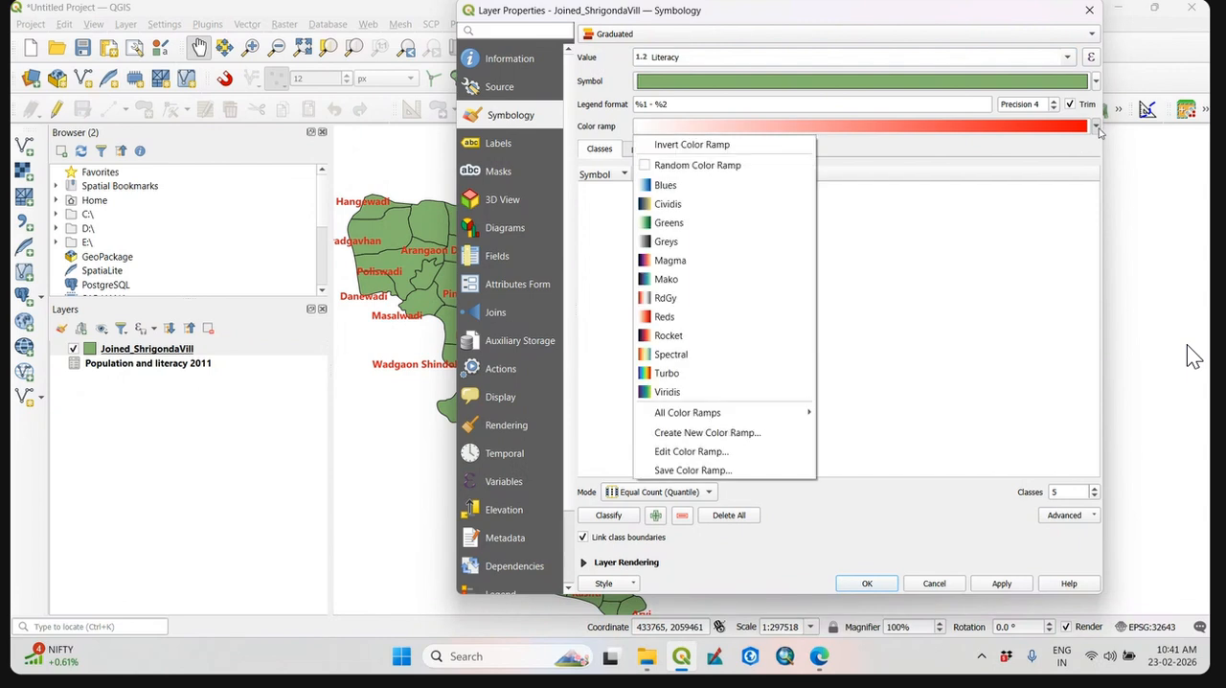
pyautogui.click(708, 372)
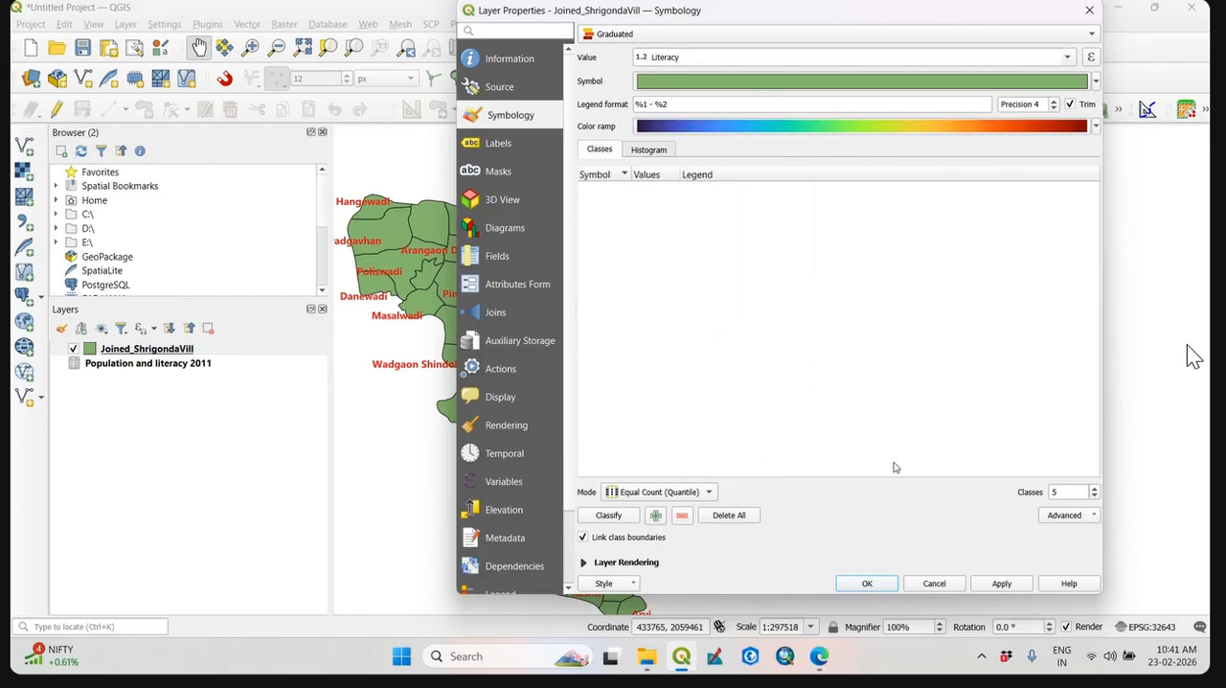
# Set the number of classes to 5 and classify the literacy values in Equal Count (Quantile) mode.
pyautogui.doubleClick(1066, 494)
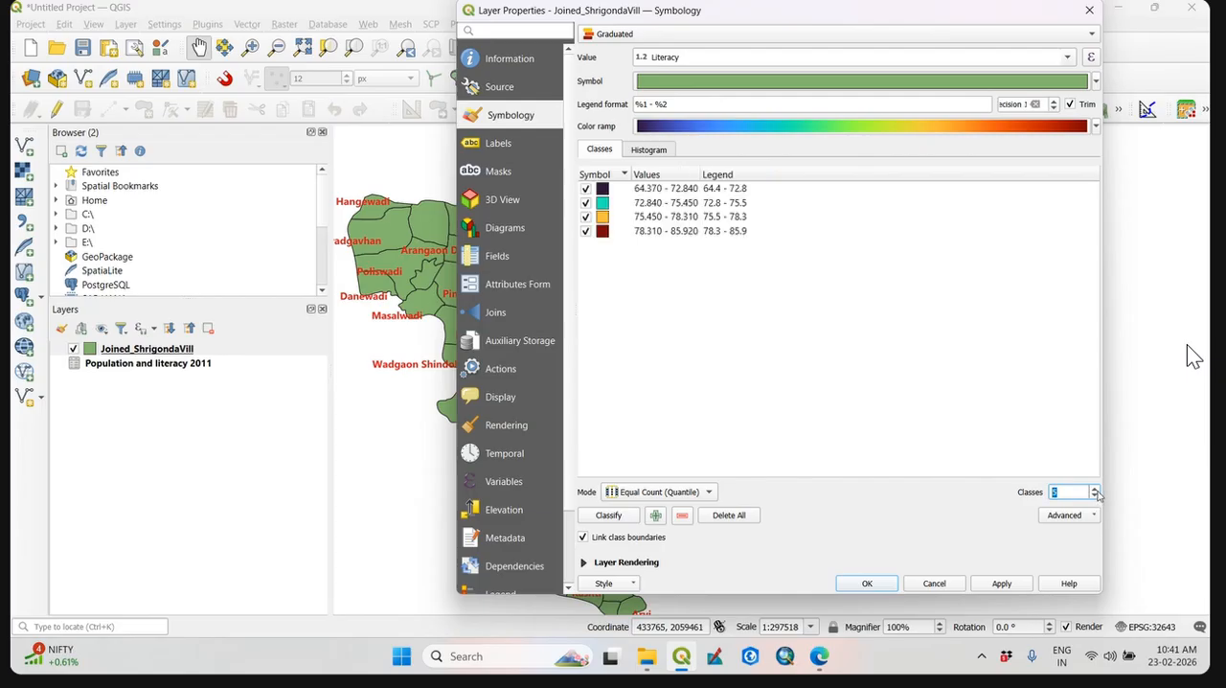
pyautogui.click(1095, 489)
pyautogui.click(1095, 490)
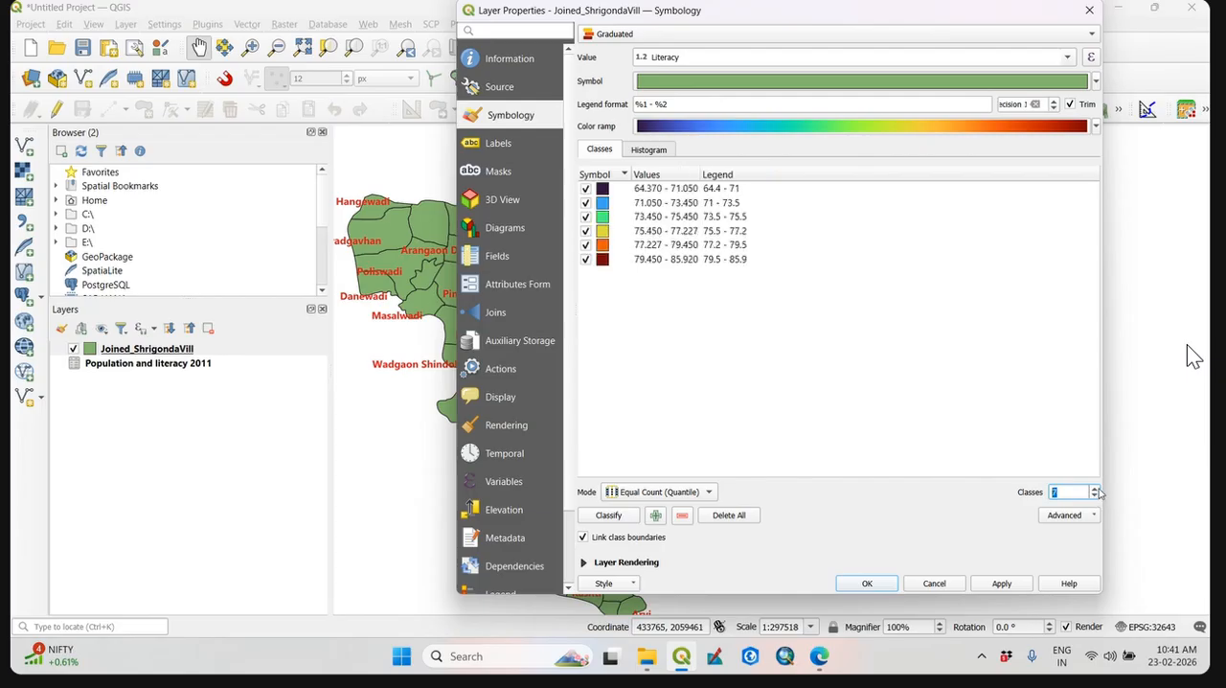
pyautogui.click(623, 518)
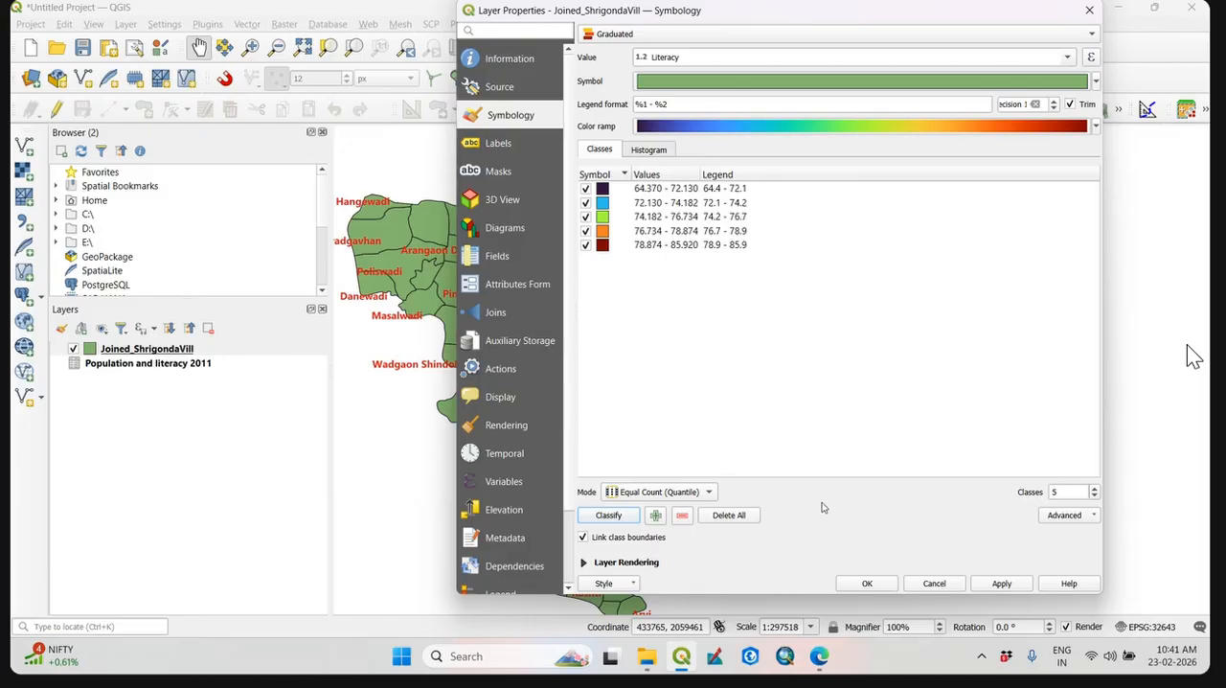
pyautogui.click(1072, 518)
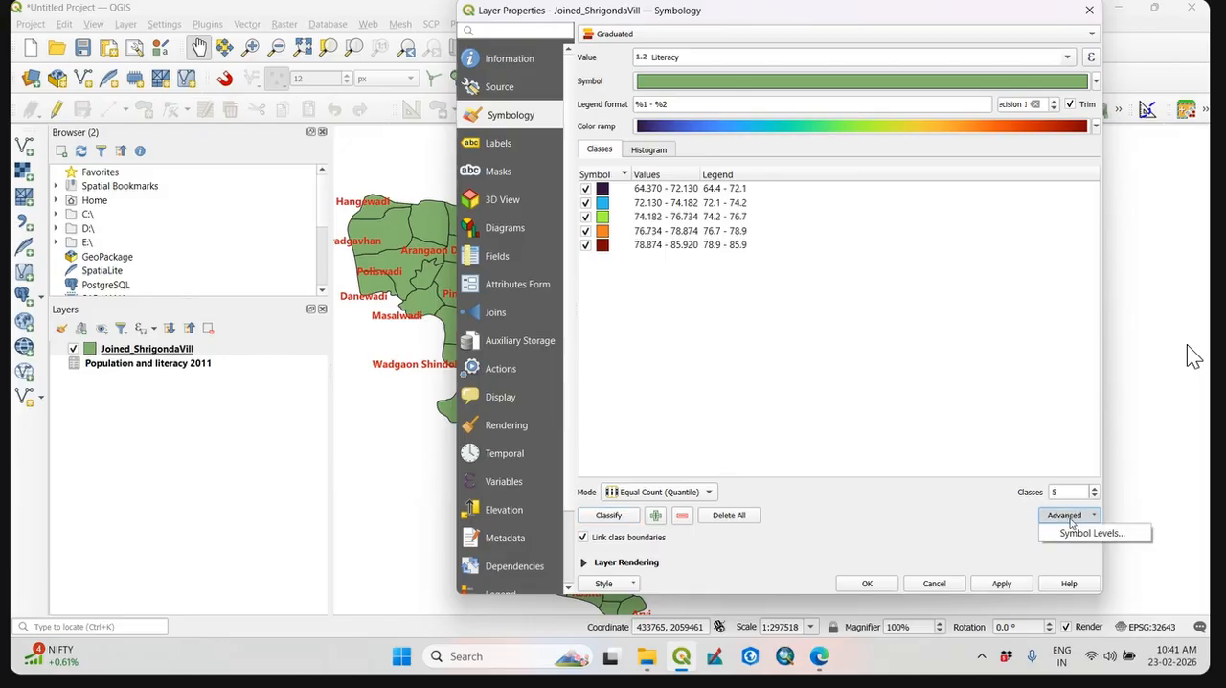
pyautogui.click(923, 529)
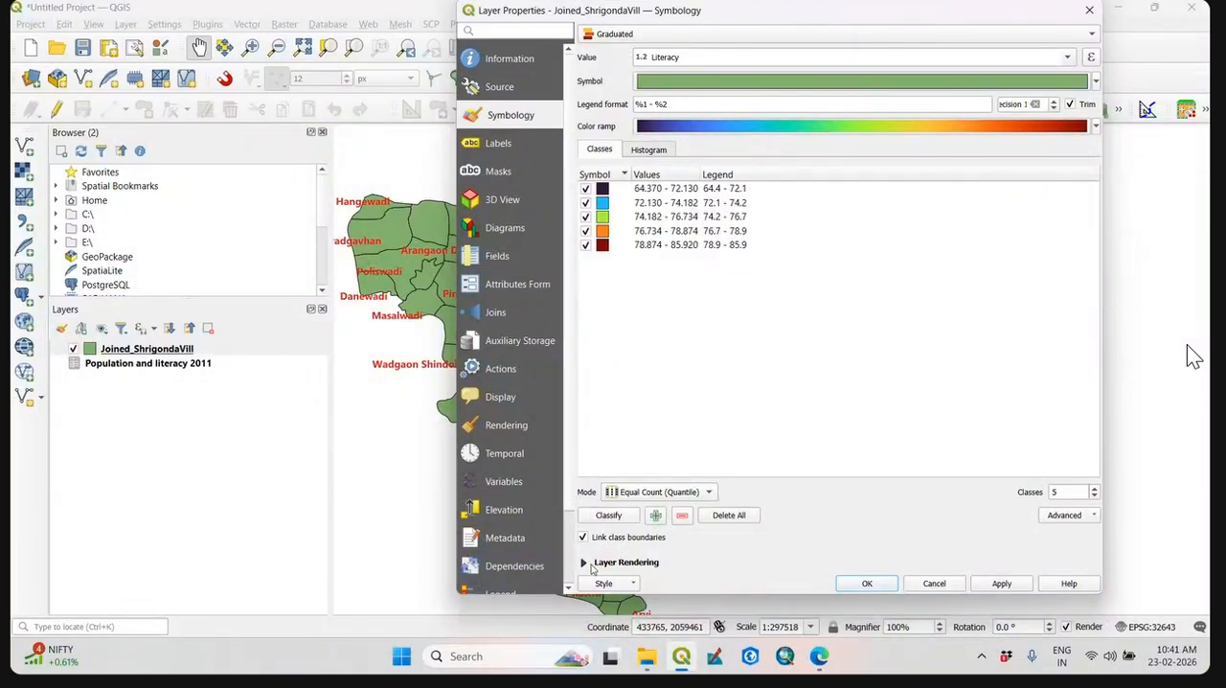
pyautogui.click(625, 586)
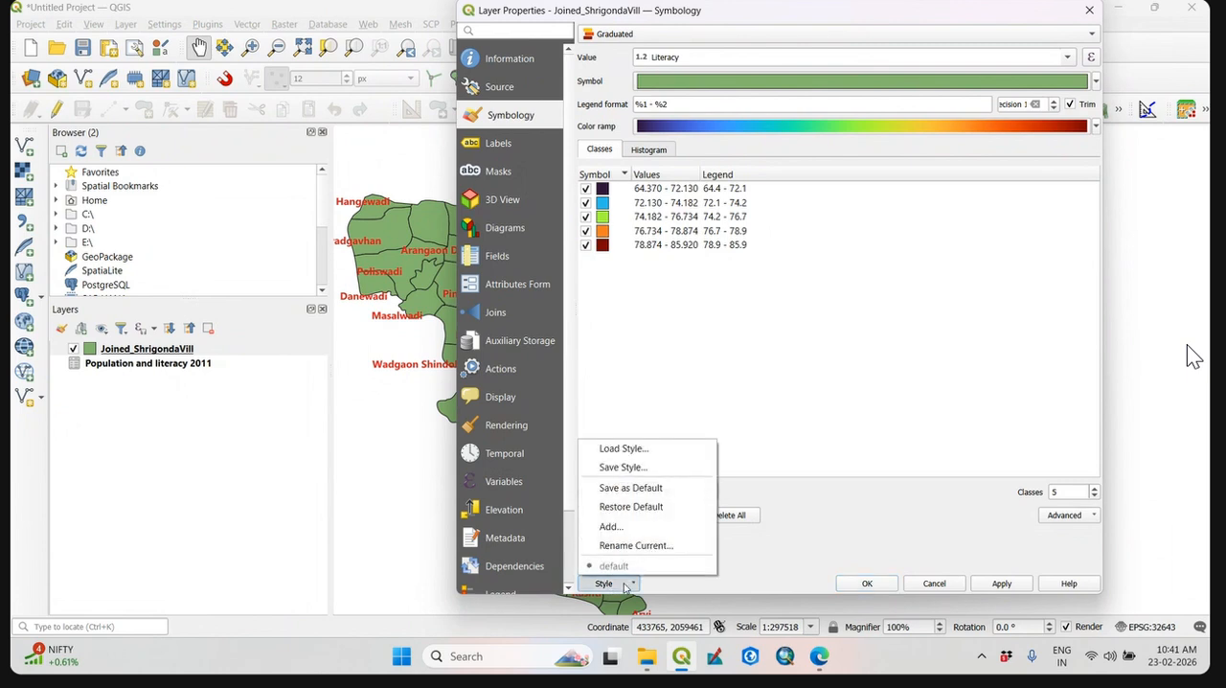
pyautogui.click(766, 551)
pyautogui.click(589, 566)
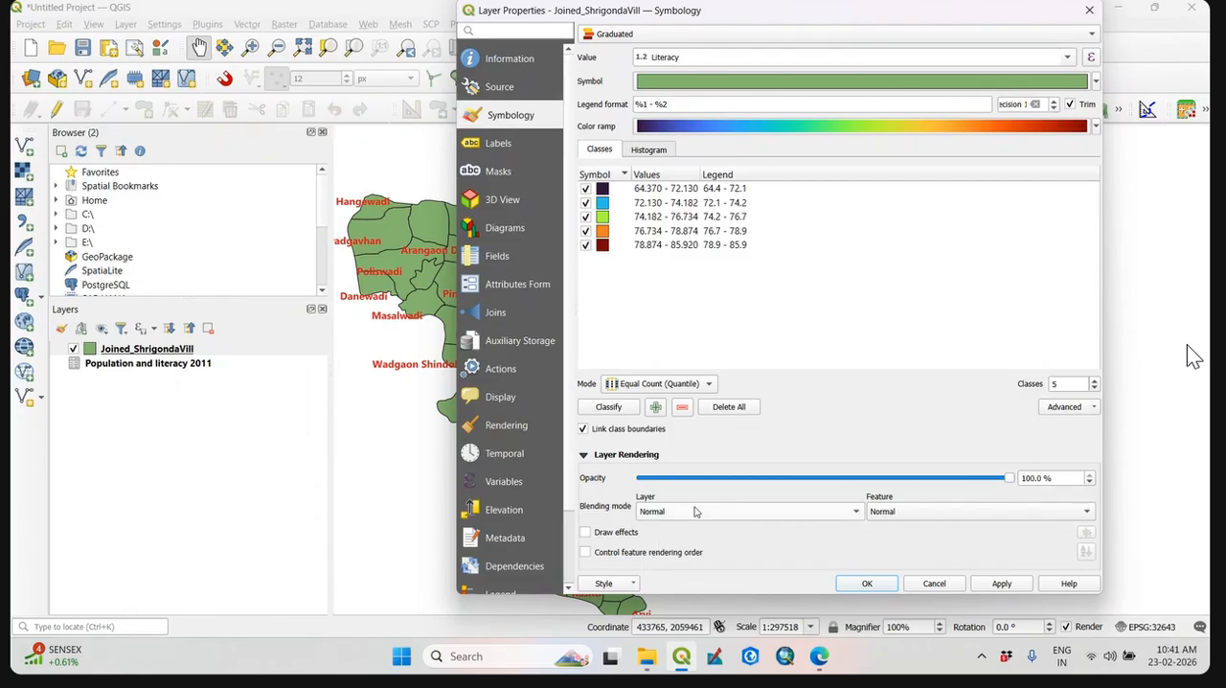
# Apply the graduated literacy symbology, accept the layer properties and check the colored village map.
pyautogui.click(1001, 583)
pyautogui.press('Return')
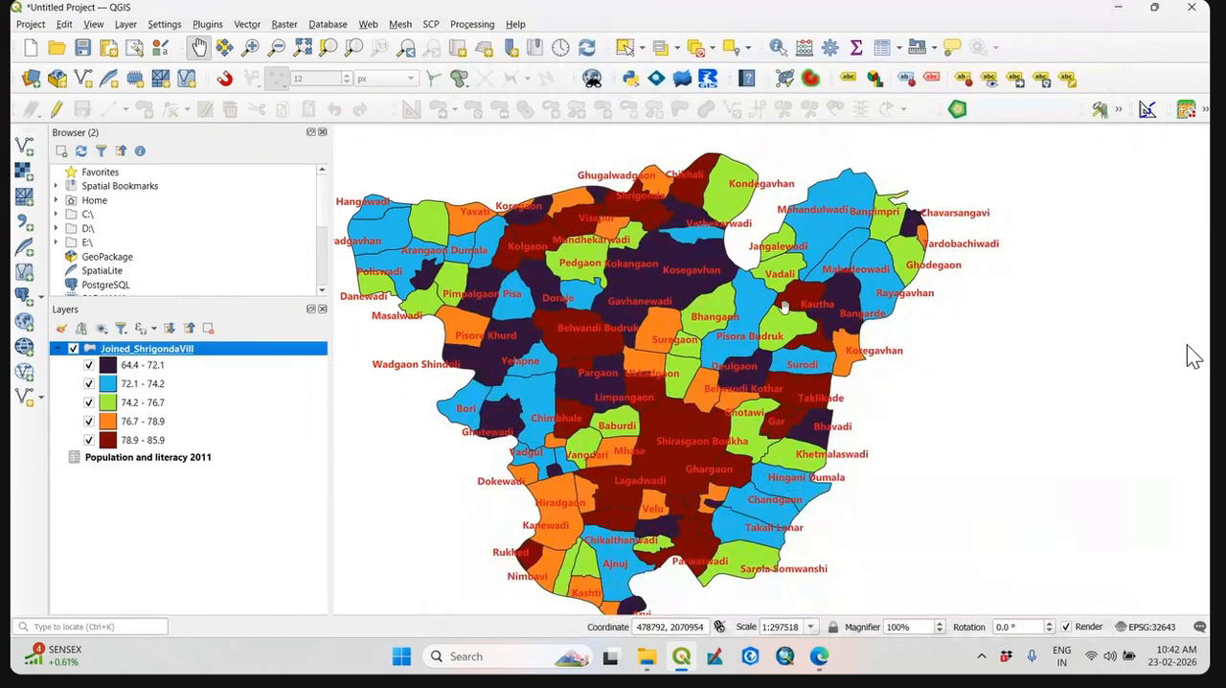
pyautogui.moveTo(795, 327); pyautogui.dragTo(816, 344)
pyautogui.scroll(-1, 815, 365)
pyautogui.scroll(1, 805, 394)
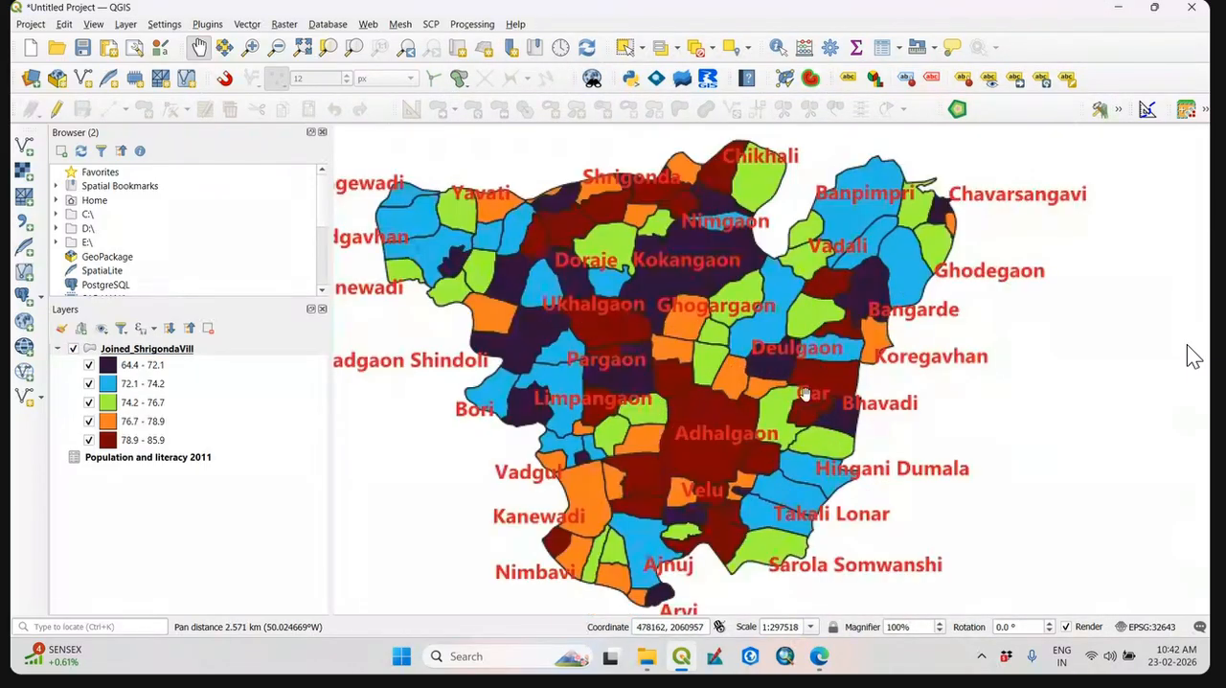
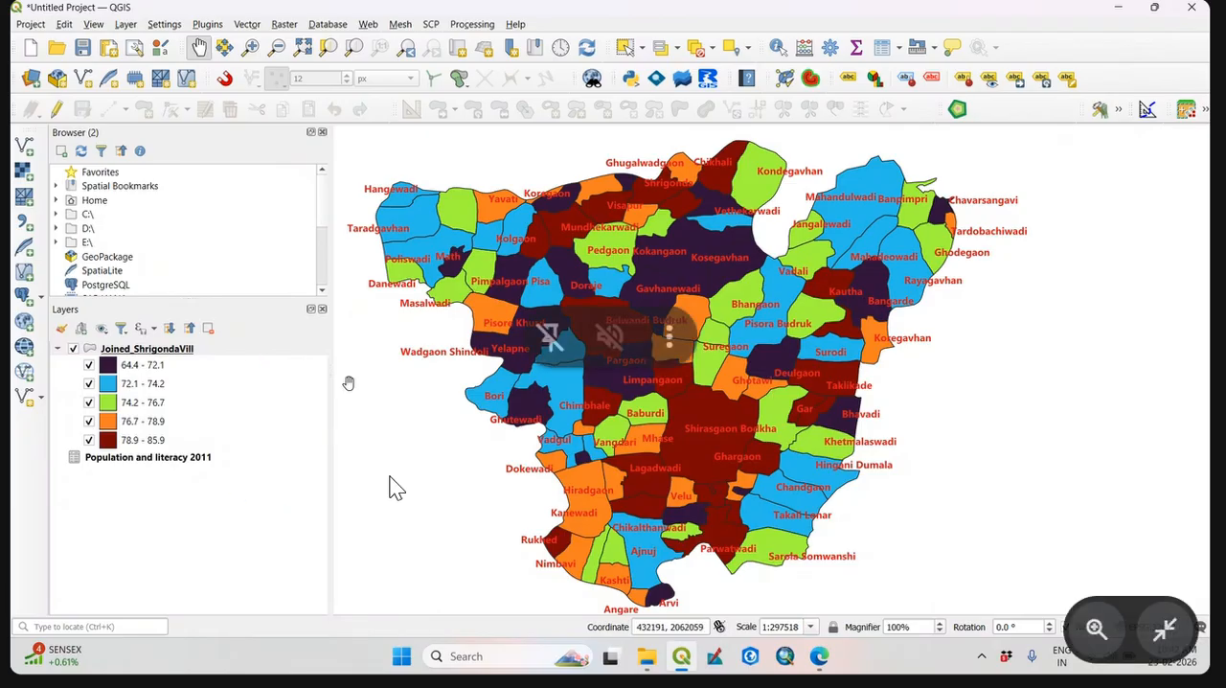
# Examine how the graduated literacy classes are distributed across the labeled Shrigonda villages.
pyautogui.moveTo(752, 407)
pyautogui.mouseDown()
pyautogui.moveTo(733, 408)
pyautogui.moveTo(759, 413)
pyautogui.mouseUp()
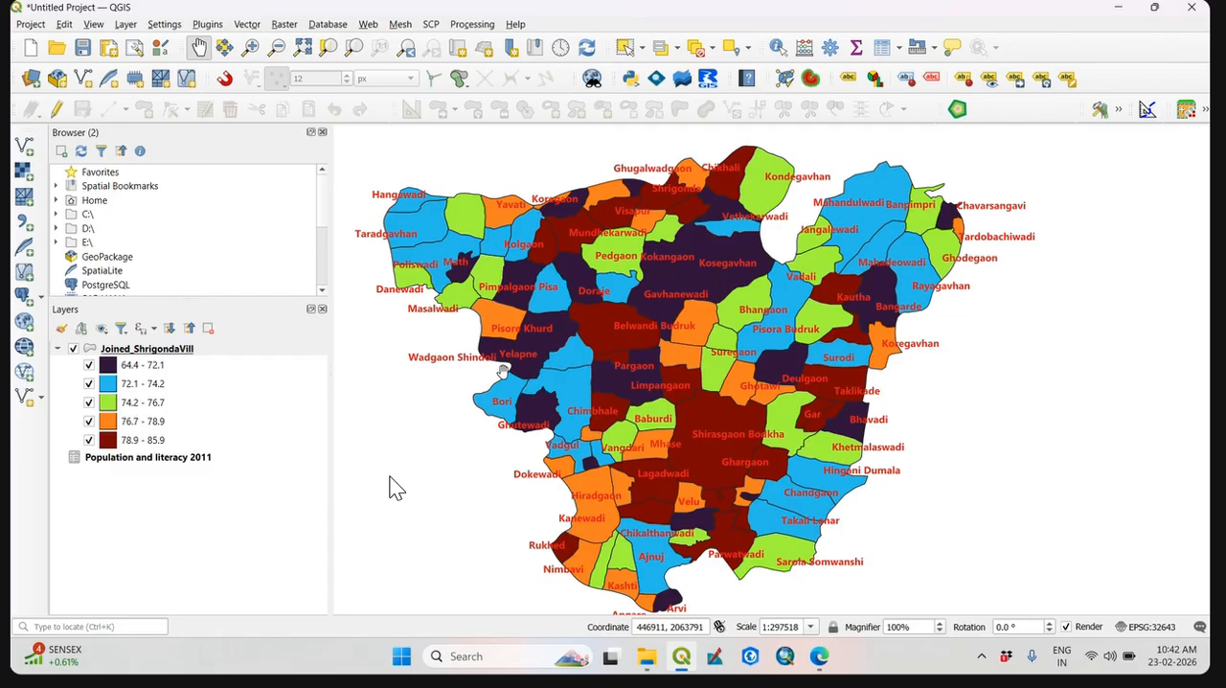
pyautogui.moveTo(584, 419); pyautogui.dragTo(696, 414)
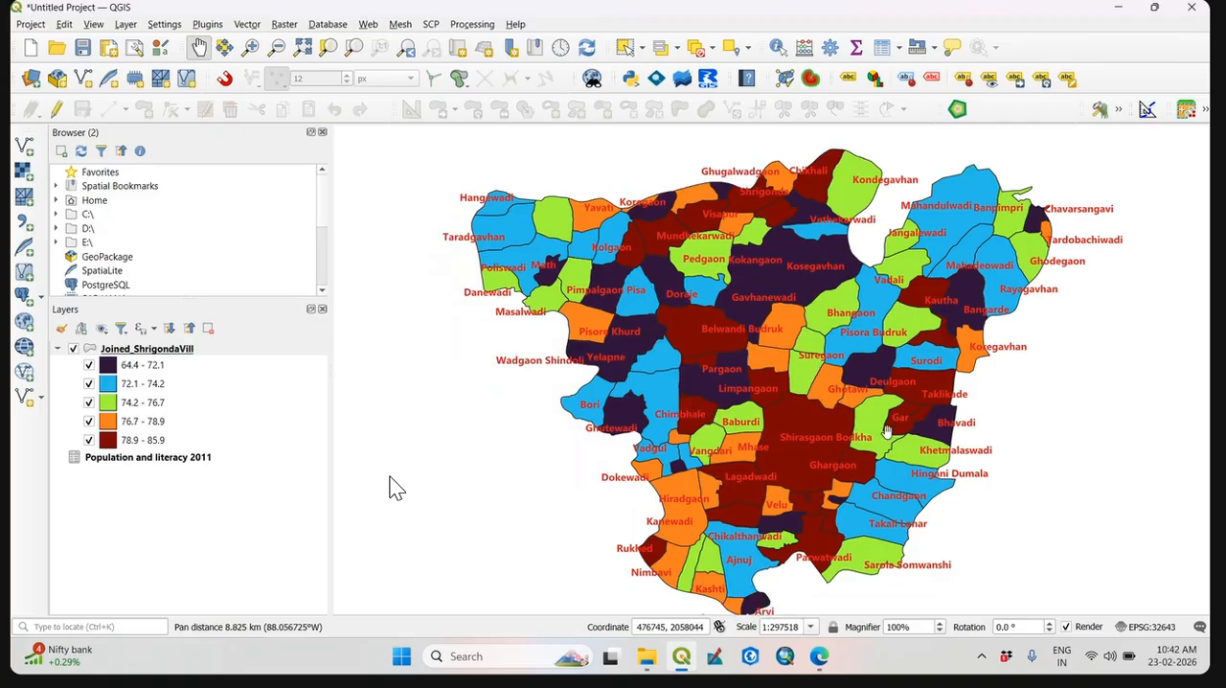
pyautogui.moveTo(888, 431); pyautogui.dragTo(808, 413)
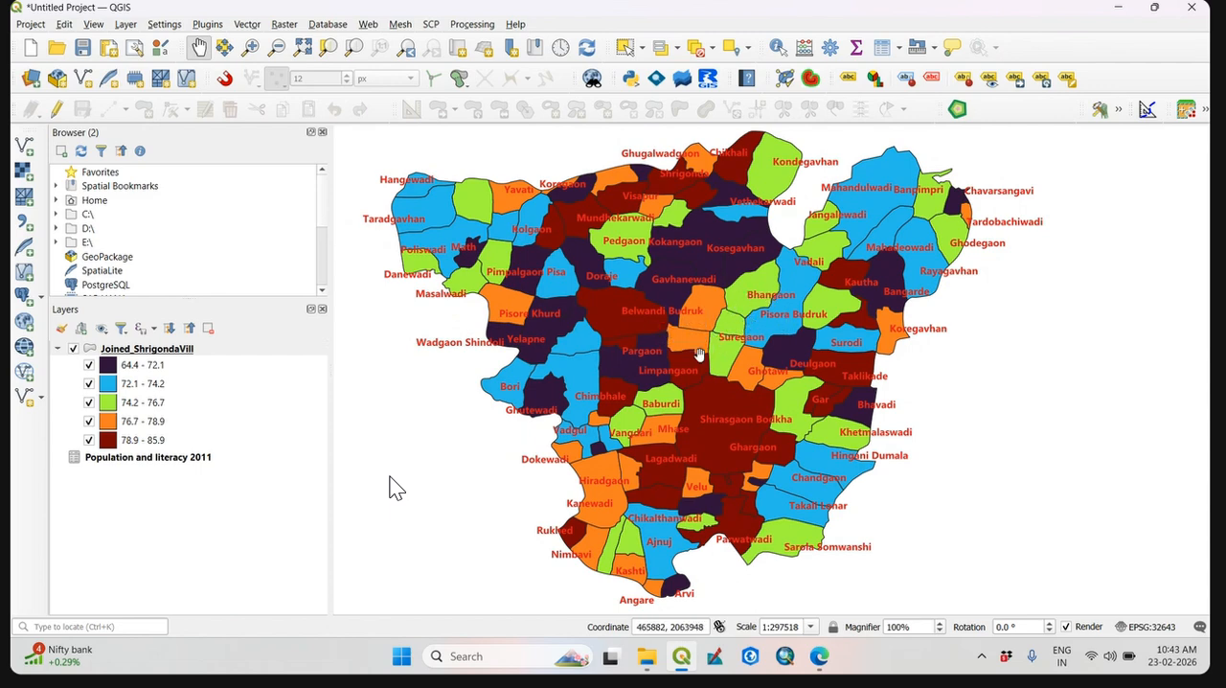
pyautogui.scroll(-1, 600, 405)
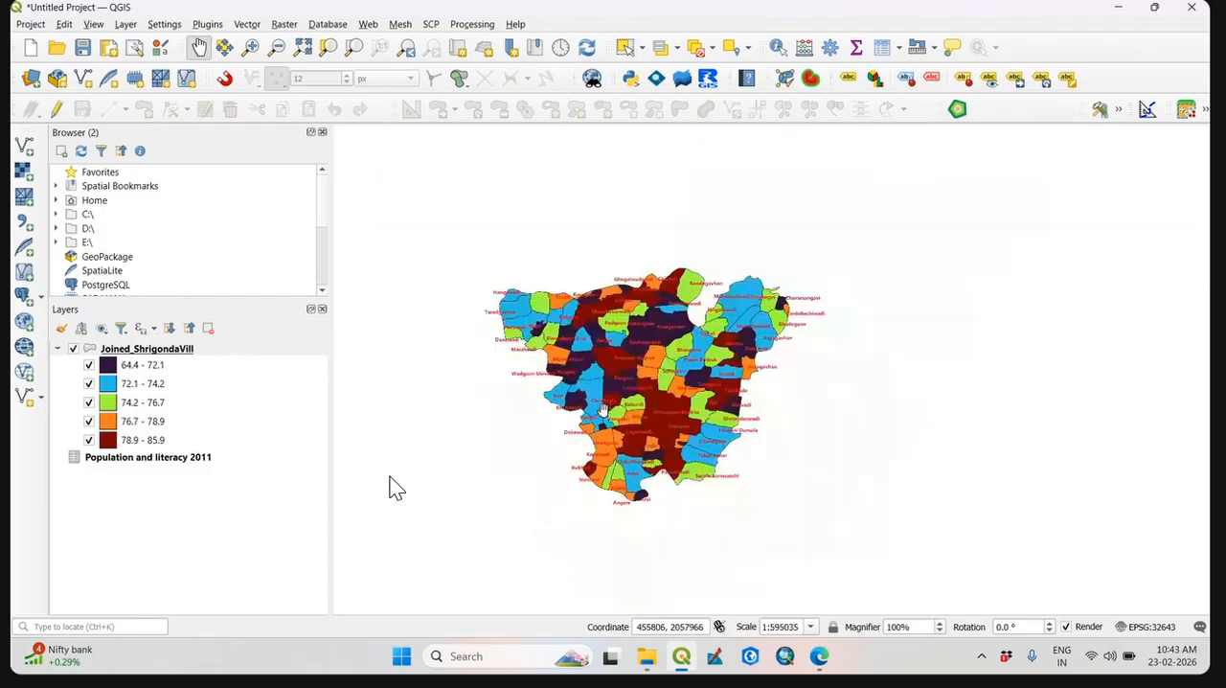
pyautogui.scroll(2, 602, 410)
pyautogui.scroll(-1, 665, 411)
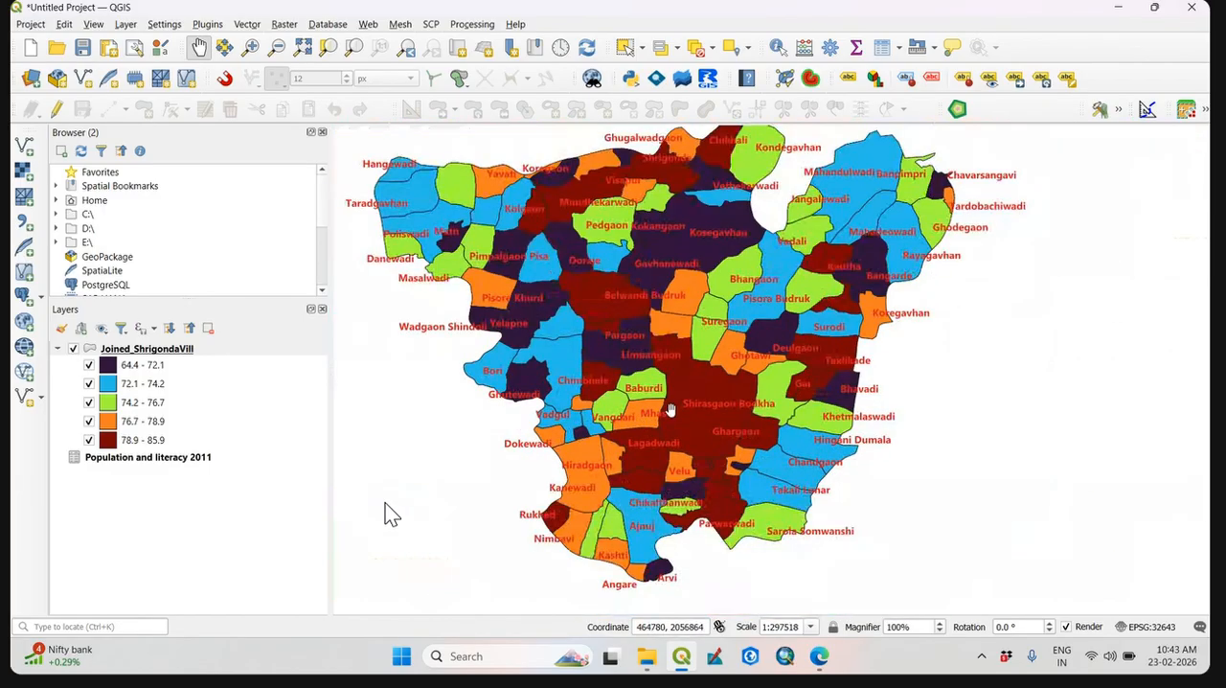
pyautogui.scroll(1, 650, 404)
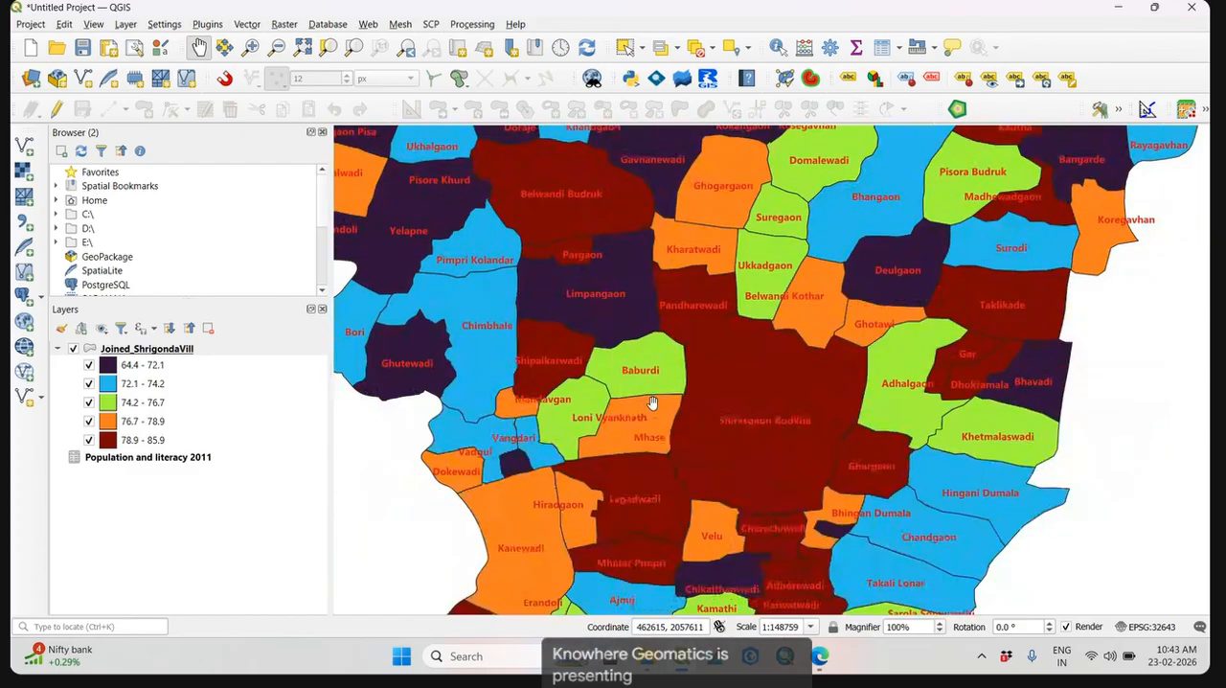
pyautogui.scroll(-1, 650, 407)
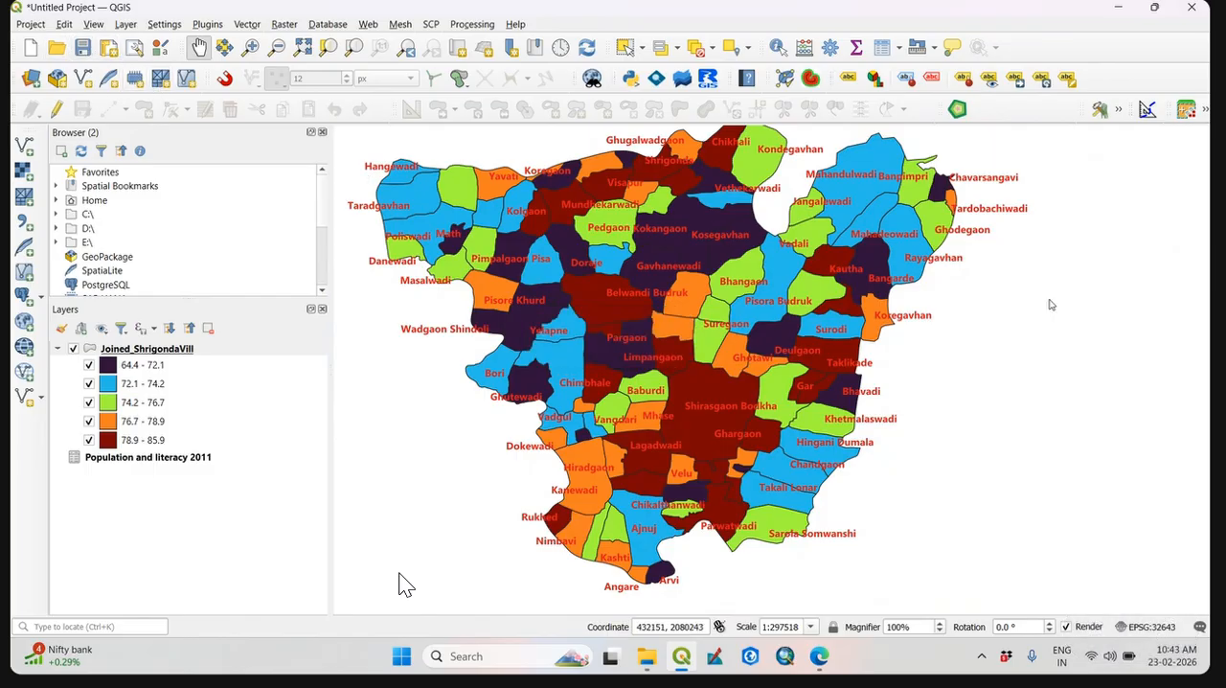
pyautogui.hotkey('ctrl', 's')
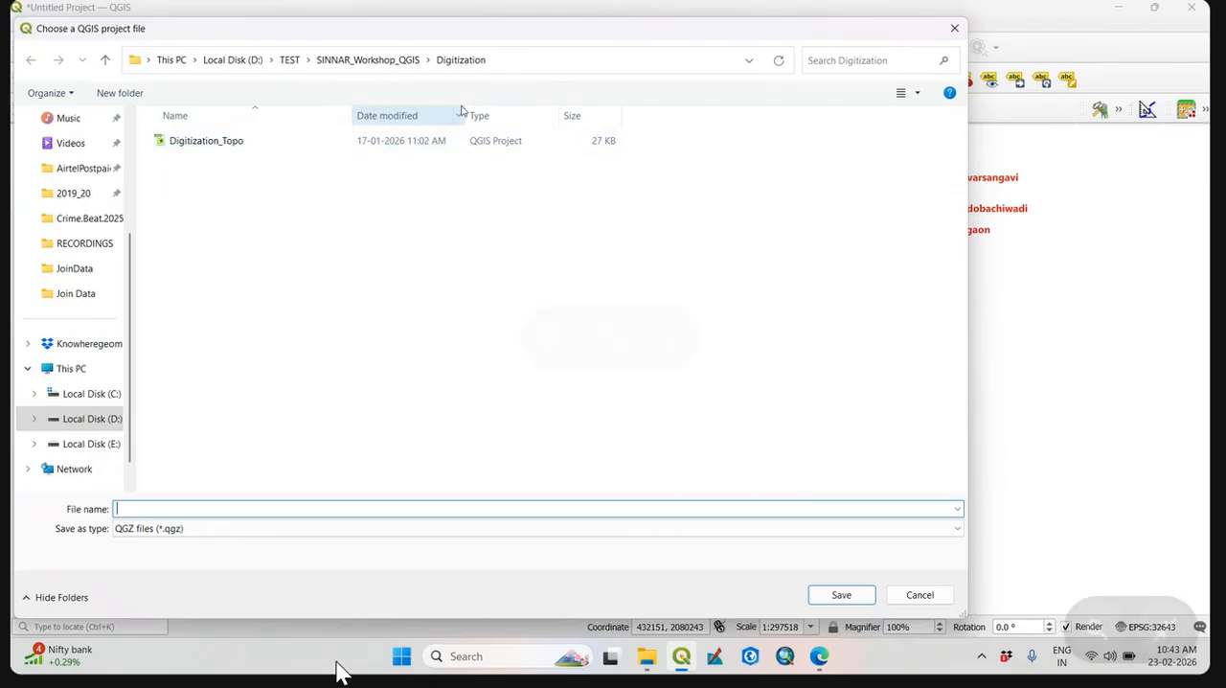
pyautogui.click(368, 59)
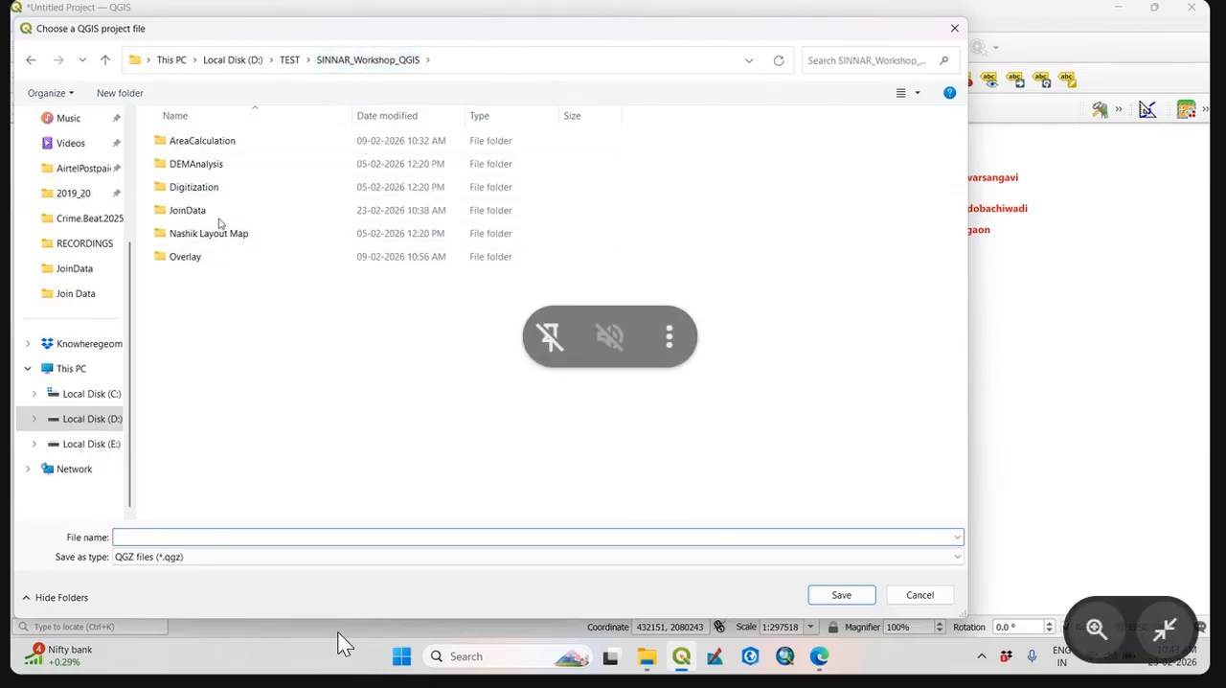
pyautogui.doubleClick(218, 219)
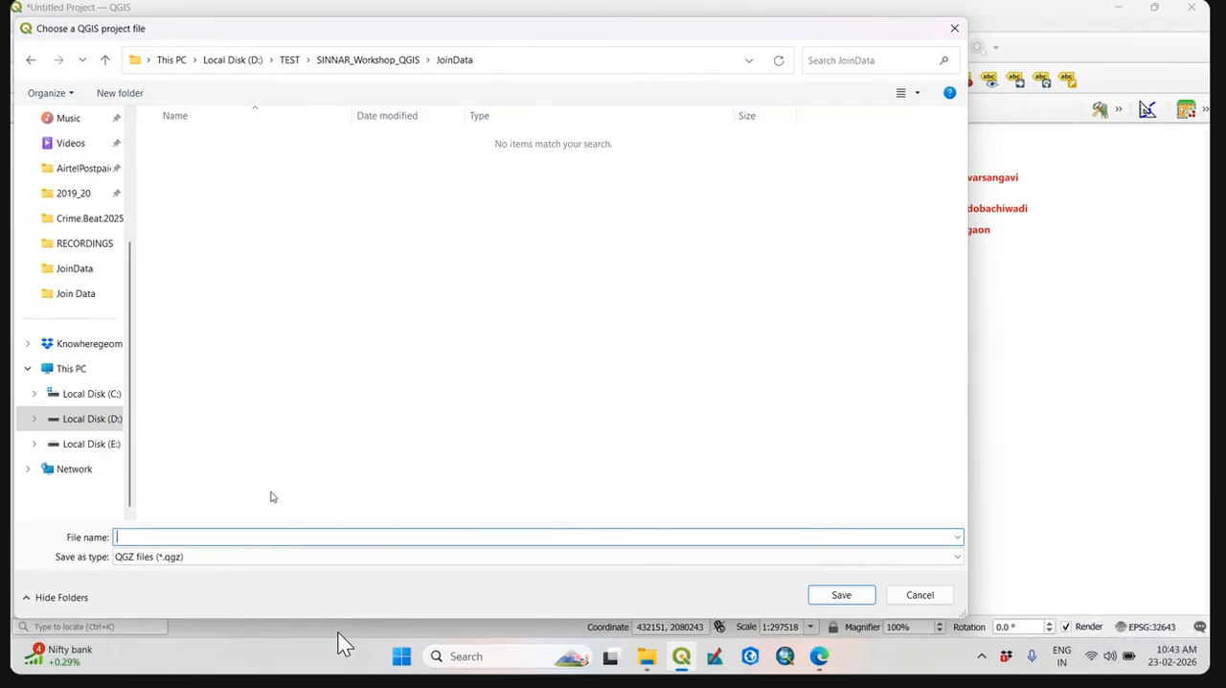
pyautogui.write('J')
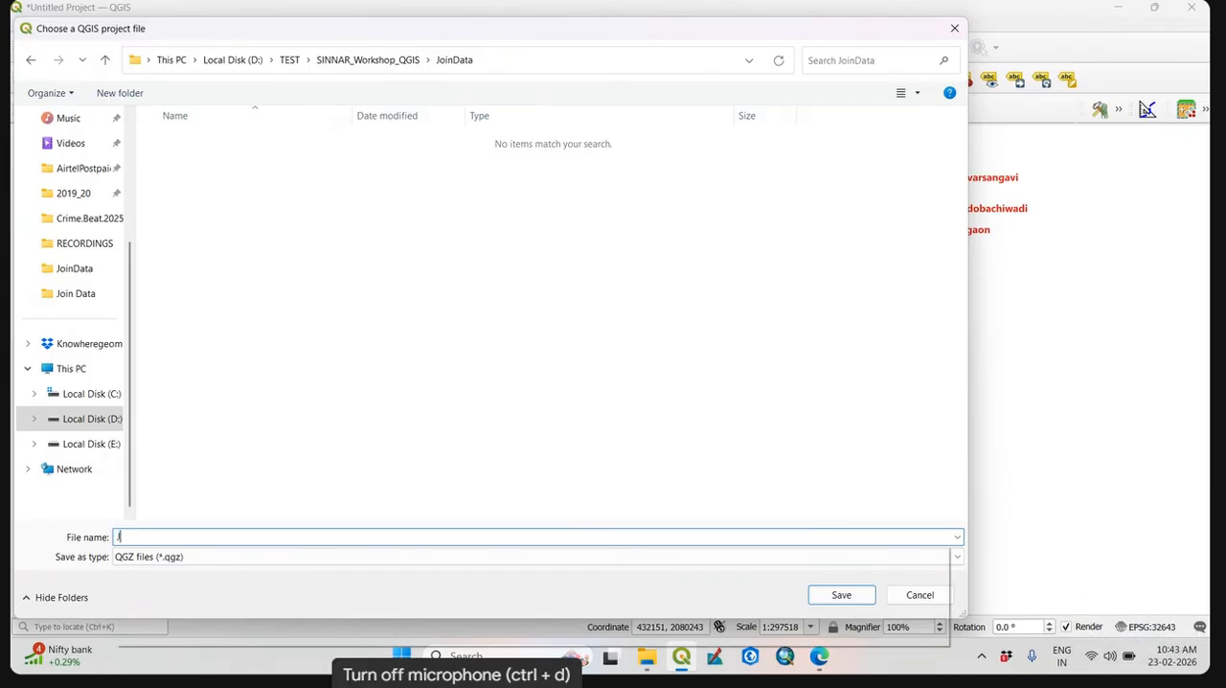
pyautogui.write('oinData')
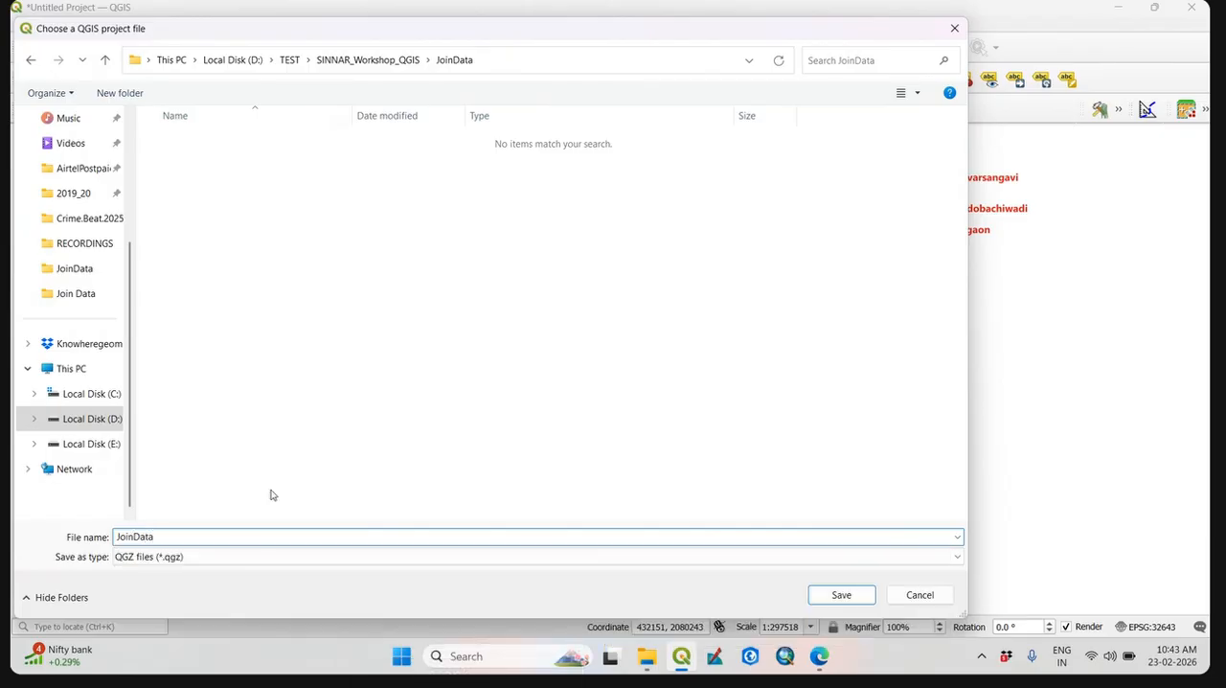
pyautogui.click(963, 30)
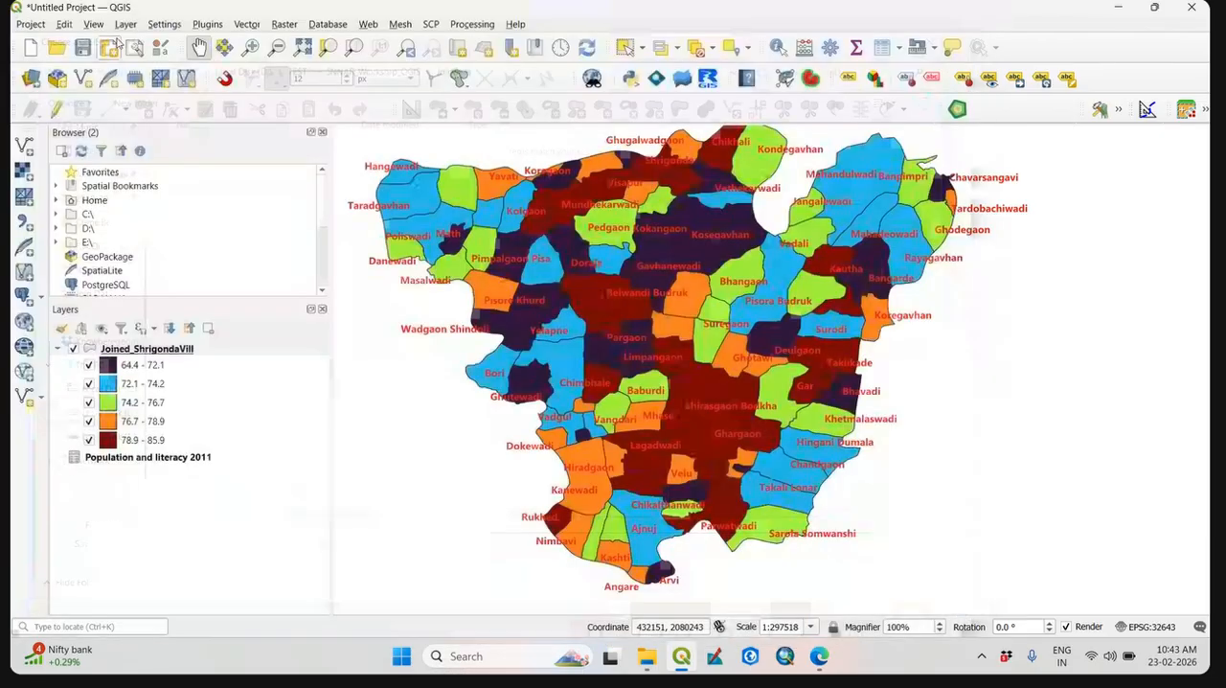
# Save the project as JoinData in the SINNAR_Workshop_QGIS\JoinData folder and start a new project, saving the remaining changes.
pyautogui.click(32, 29)
pyautogui.click(82, 180)
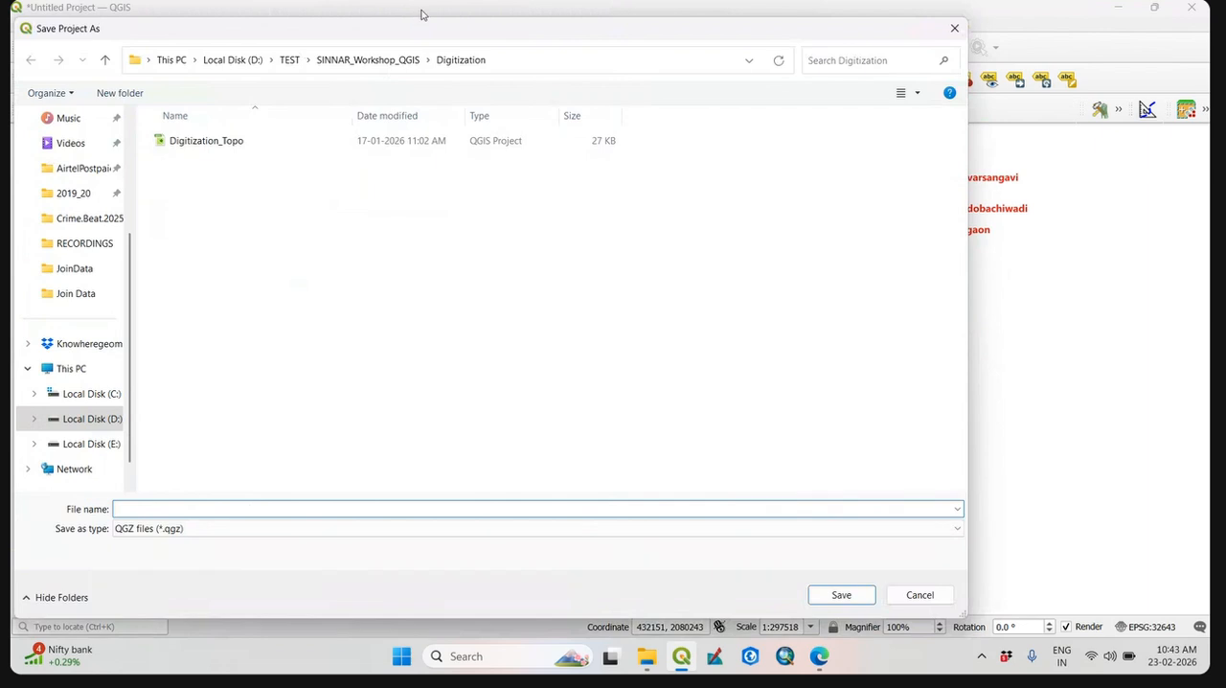
pyautogui.click(338, 60)
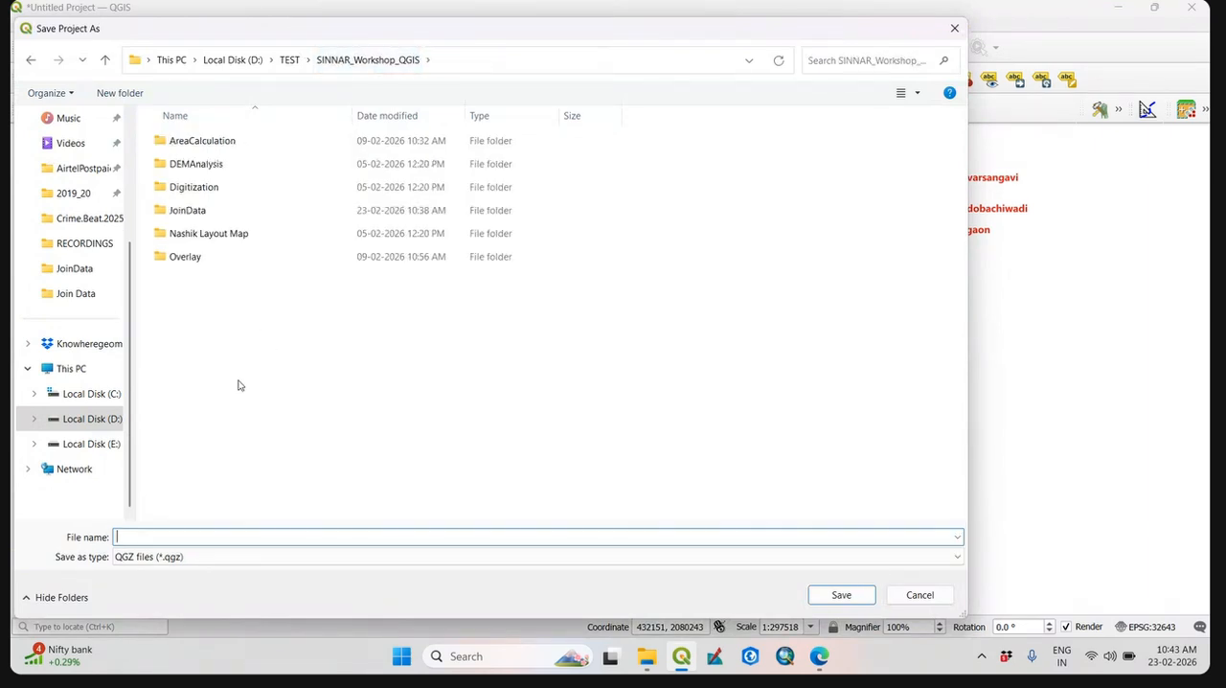
pyautogui.doubleClick(219, 211)
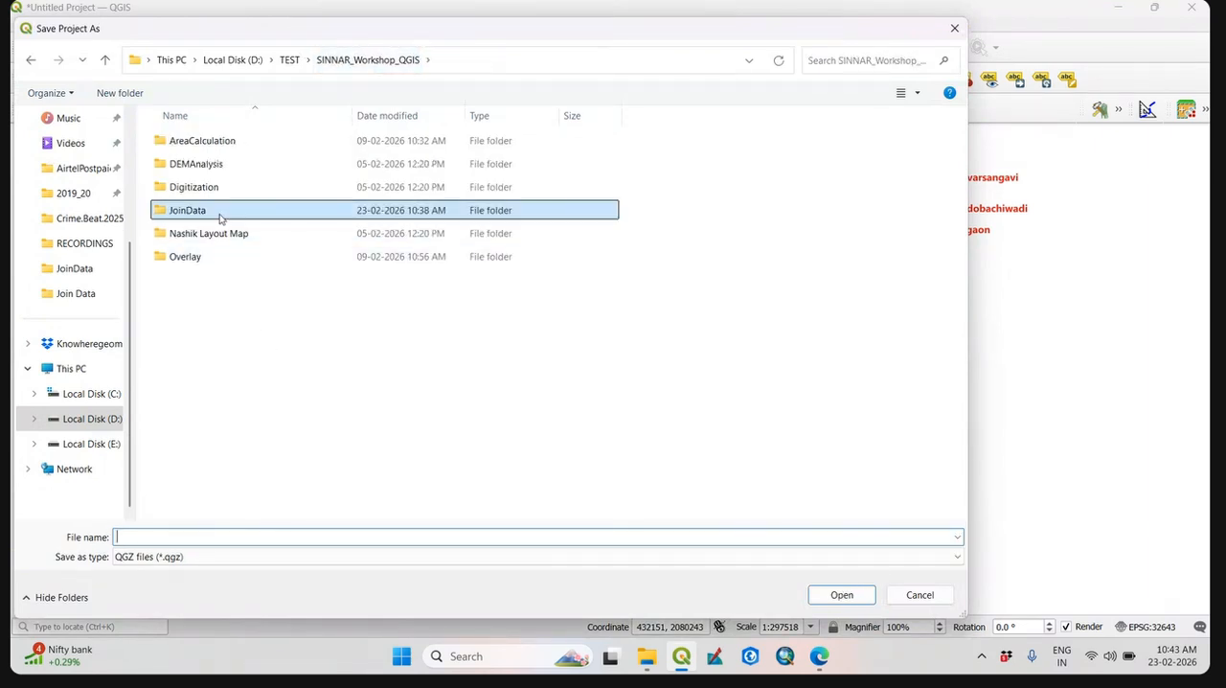
pyautogui.click(182, 536)
pyautogui.write('JoinData')
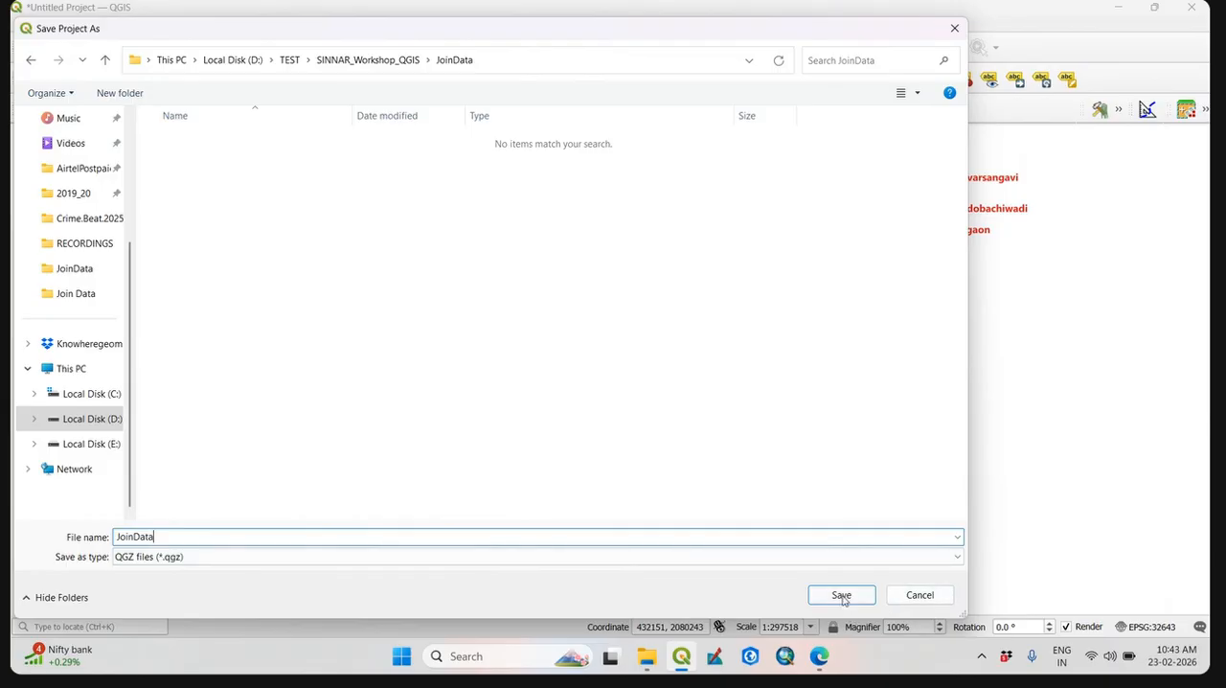
pyautogui.click(841, 595)
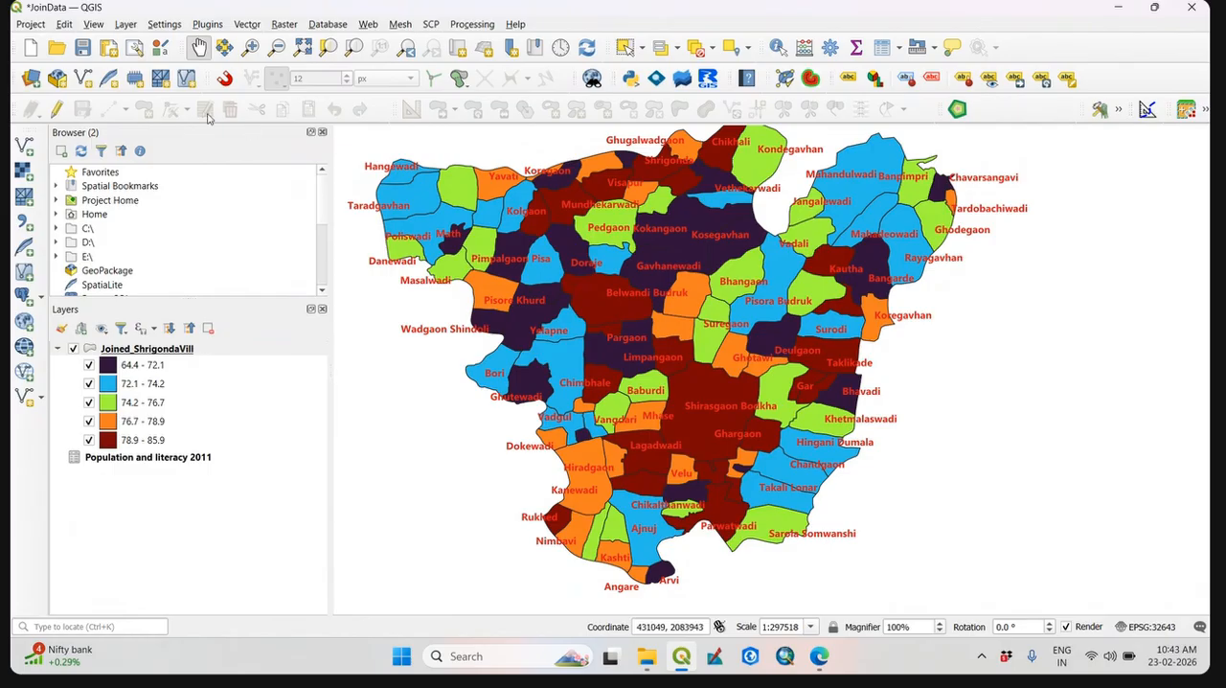
pyautogui.click(29, 47)
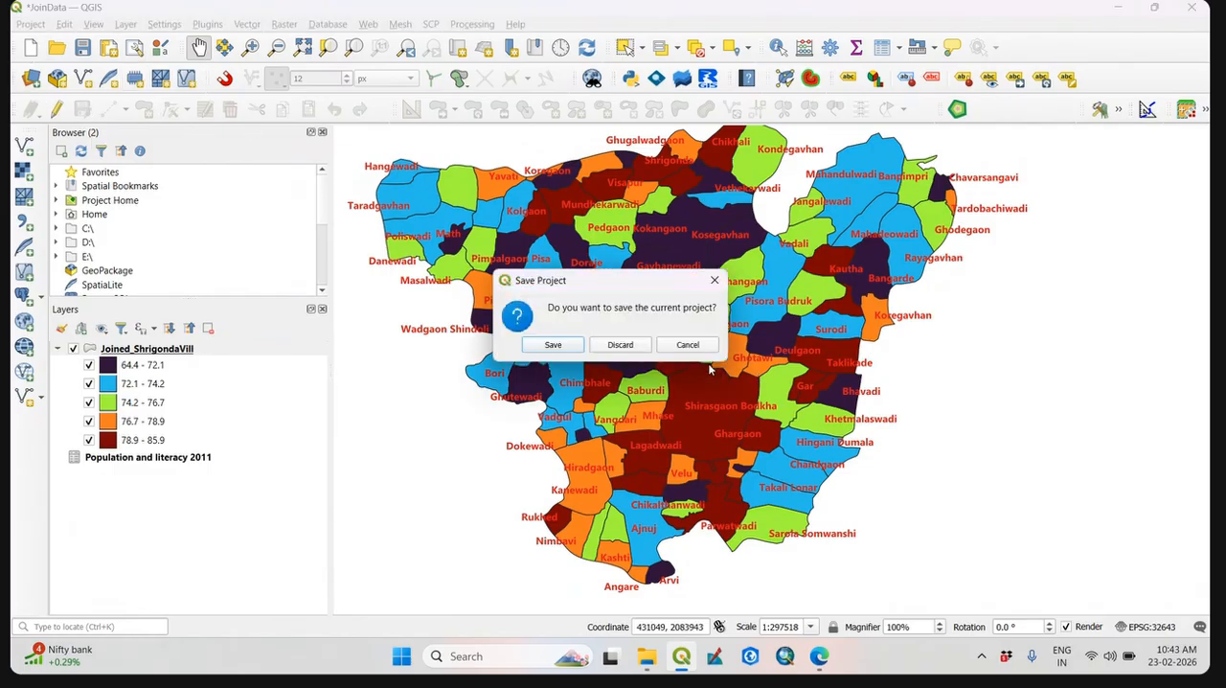
pyautogui.click(546, 341)
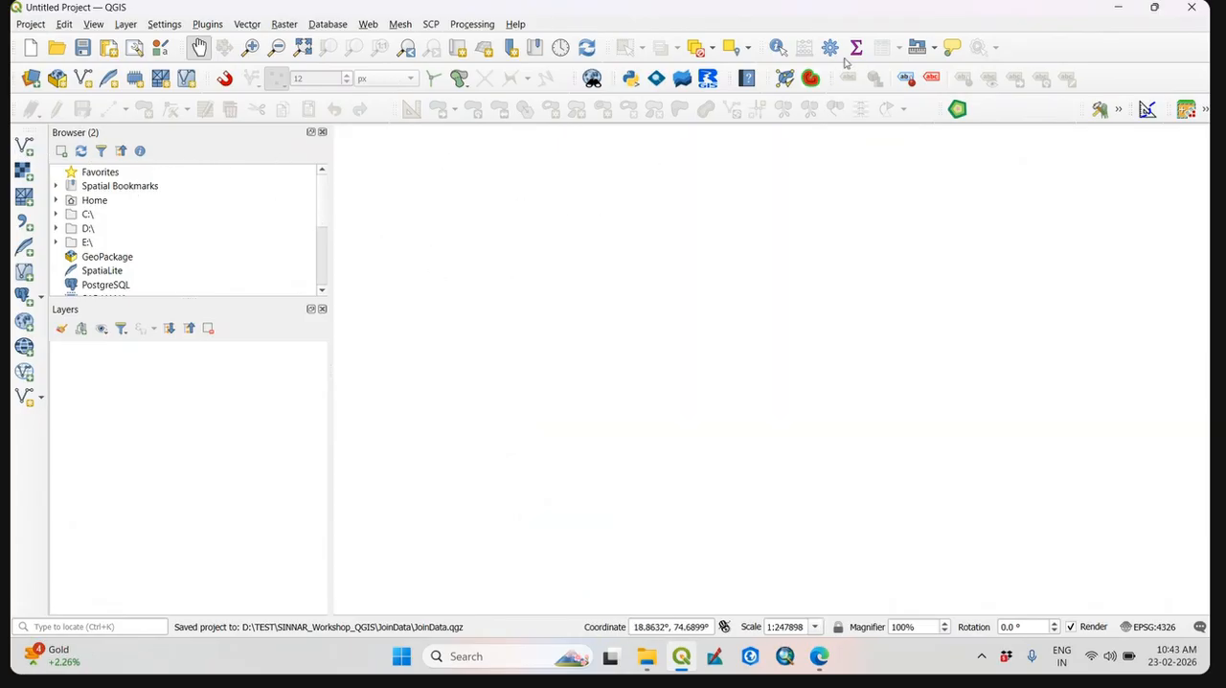
# Switch to File Explorer, go to GIS_Practice_Data\Data\XY Data and widen the Type column to read the file types.
pyautogui.click(647, 657)
pyautogui.click(655, 48)
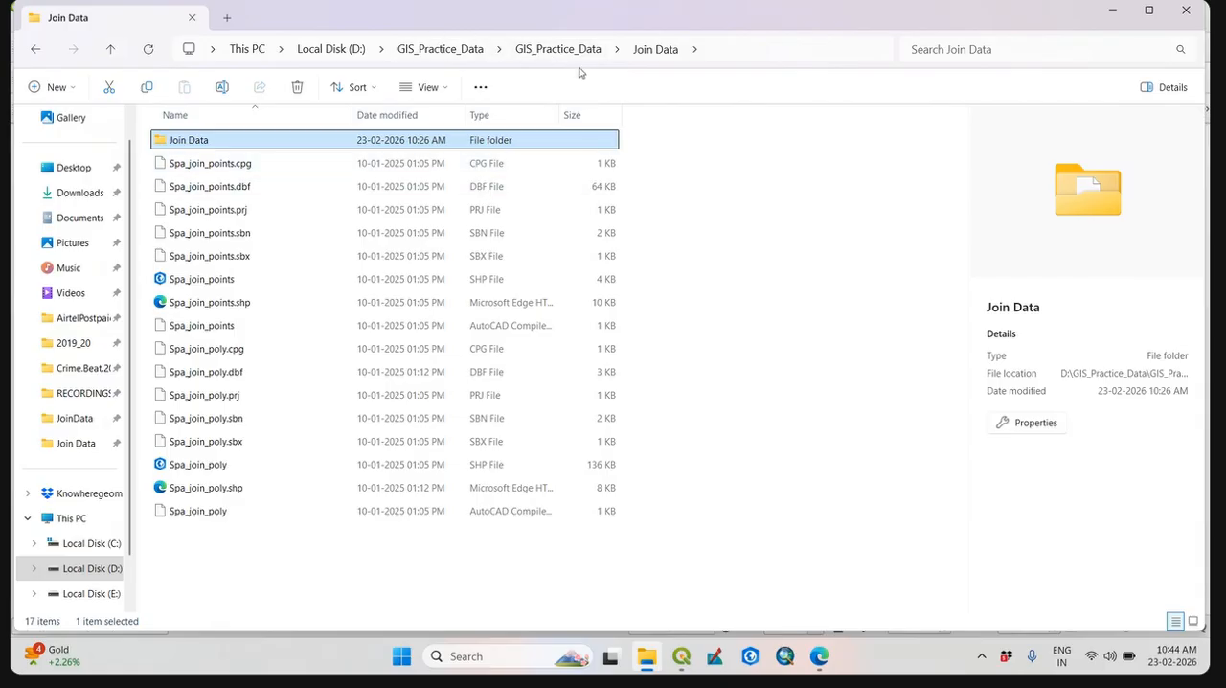
pyautogui.click(563, 49)
pyautogui.scroll(-2, 452, 345)
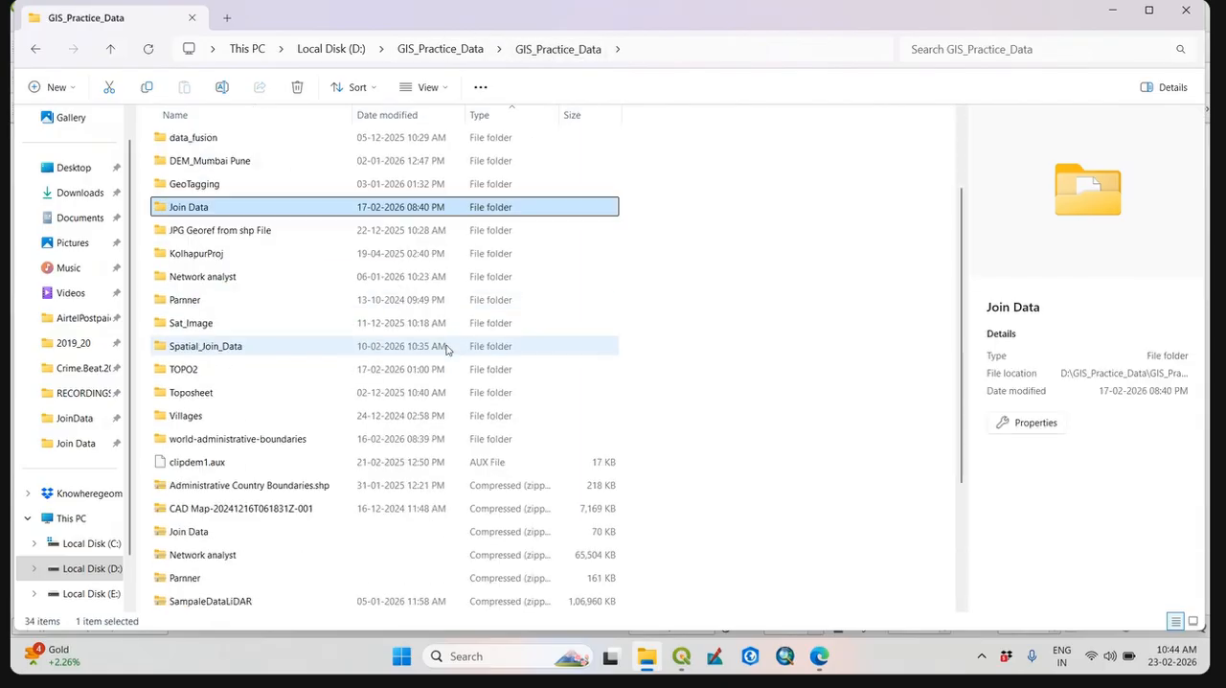
pyautogui.scroll(2, 440, 357)
pyautogui.doubleClick(197, 233)
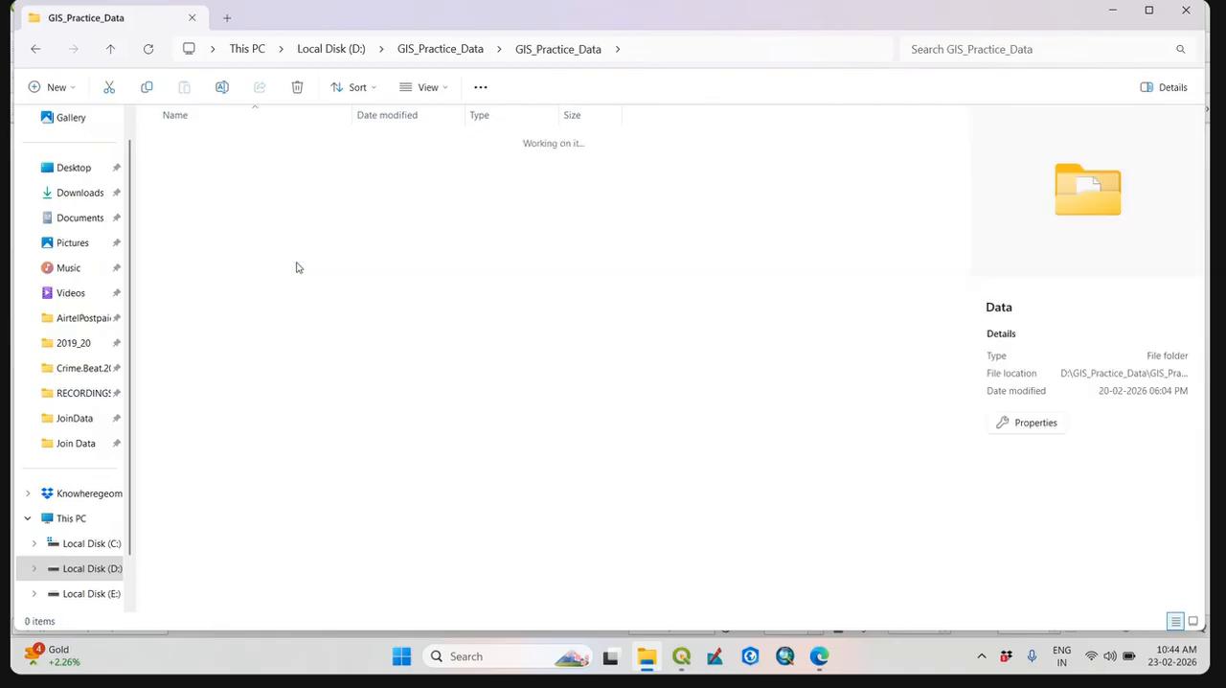
pyautogui.doubleClick(192, 164)
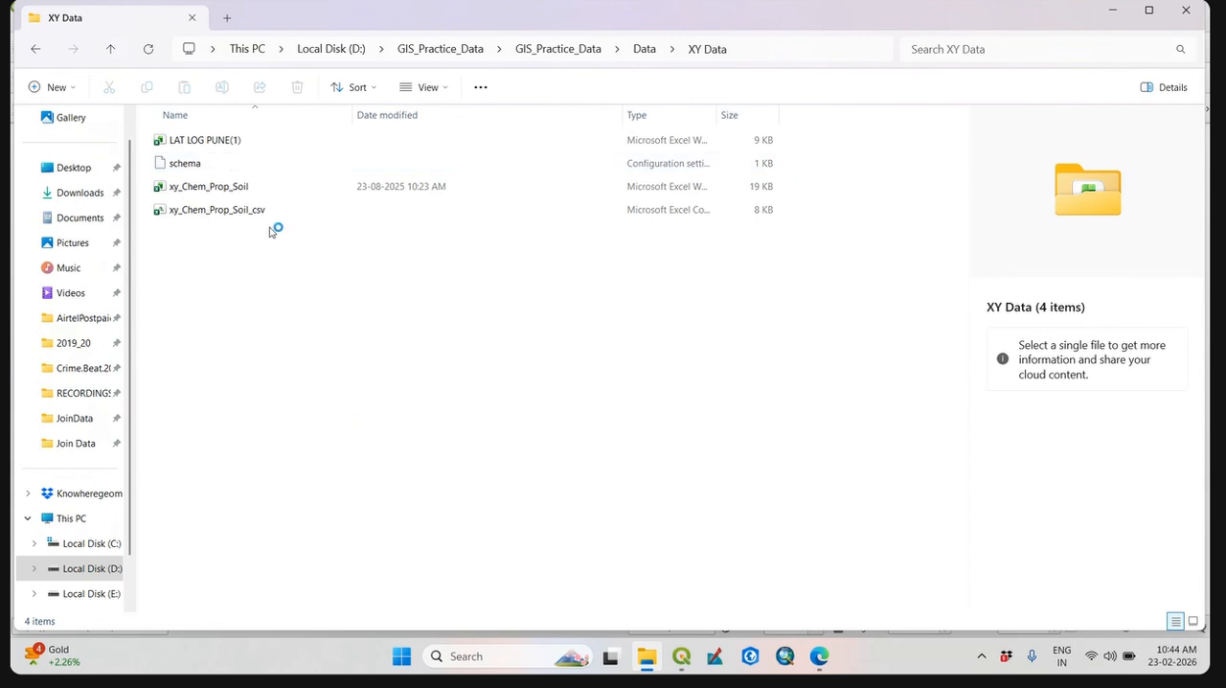
pyautogui.moveTo(718, 108); pyautogui.dragTo(920, 141)
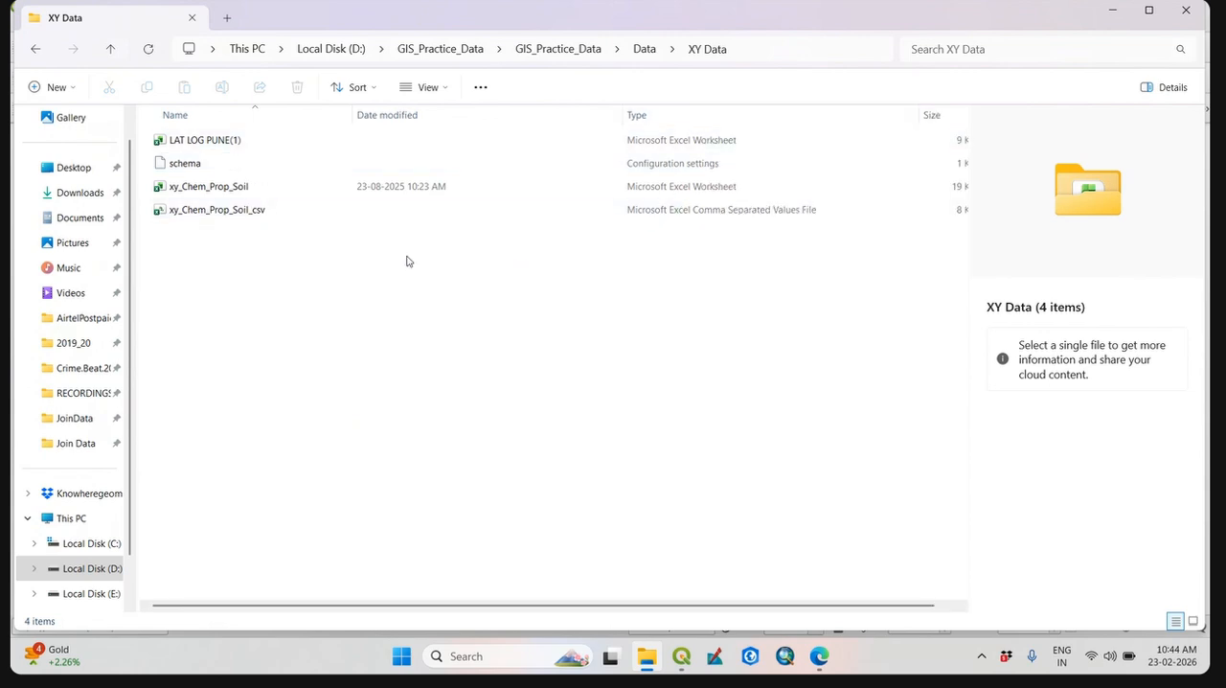
# Open the LAT LOG PUNE(1) workbook in a maximized Excel window and review its X, Y and Z columns.
pyautogui.doubleClick(237, 142)
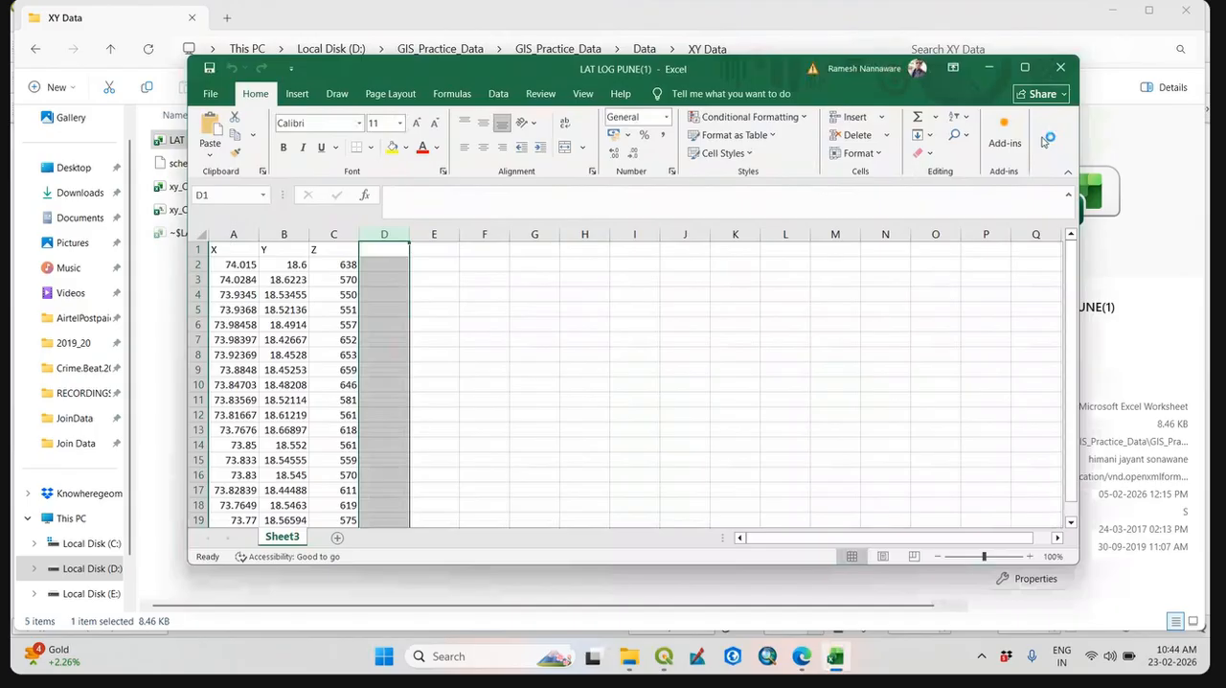
pyautogui.click(1025, 67)
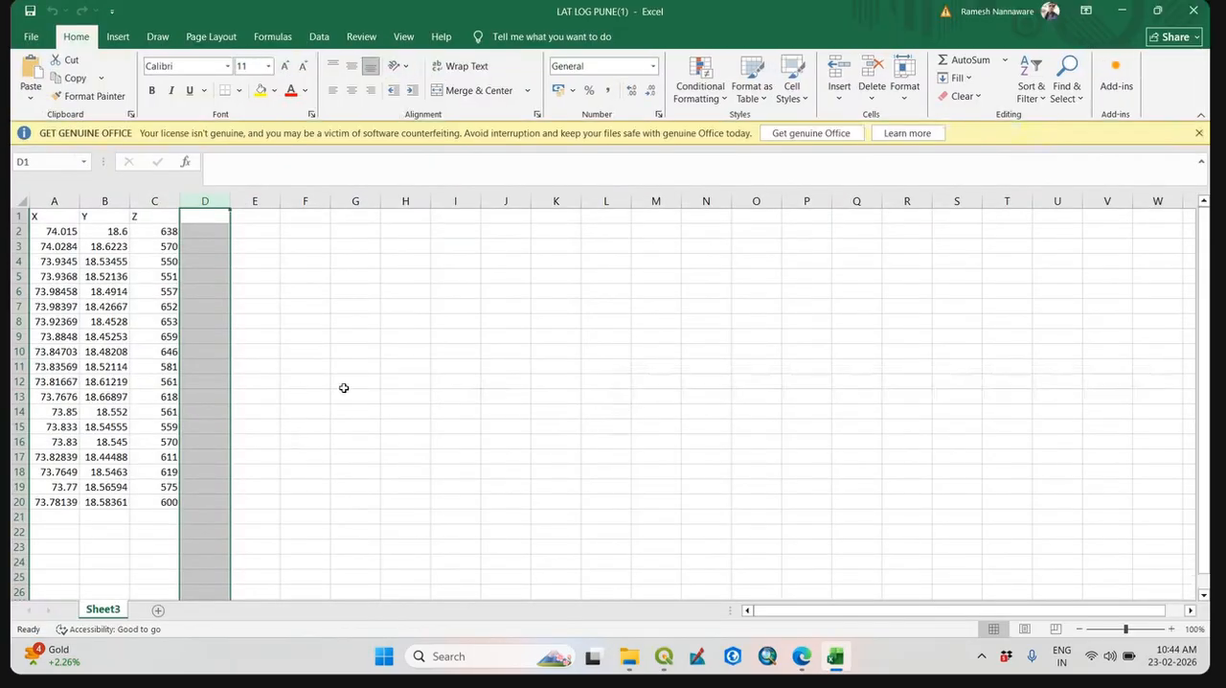
pyautogui.click(337, 471)
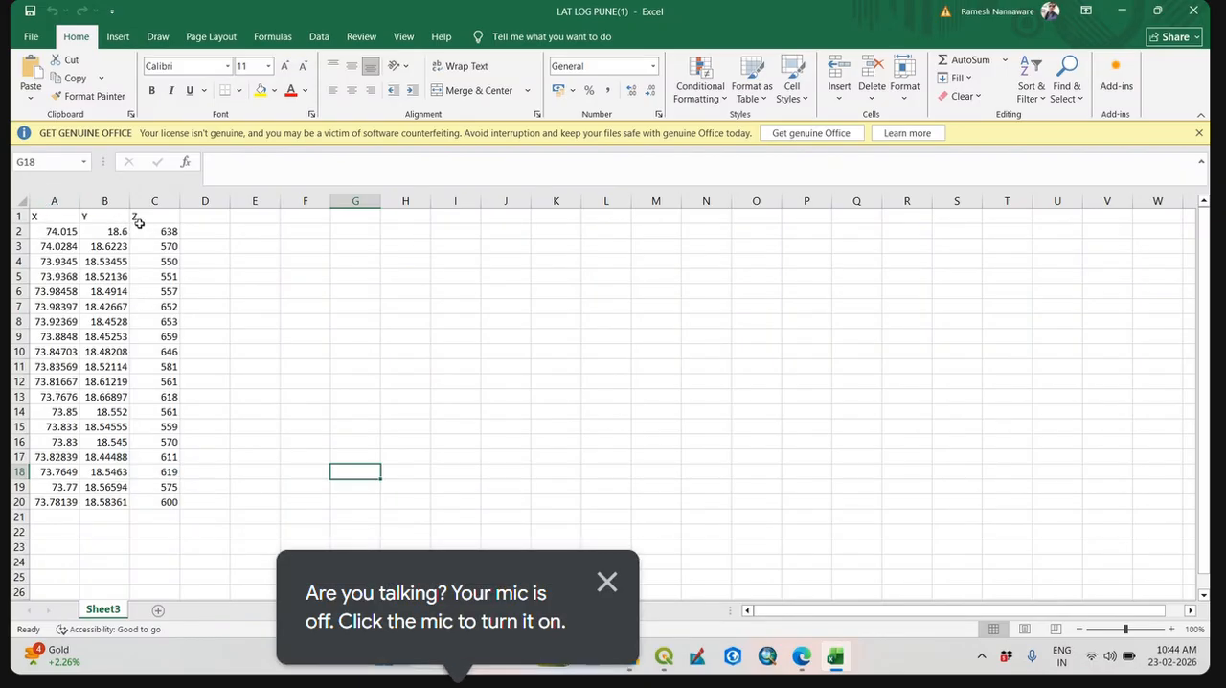
pyautogui.moveTo(139, 222); pyautogui.dragTo(157, 506)
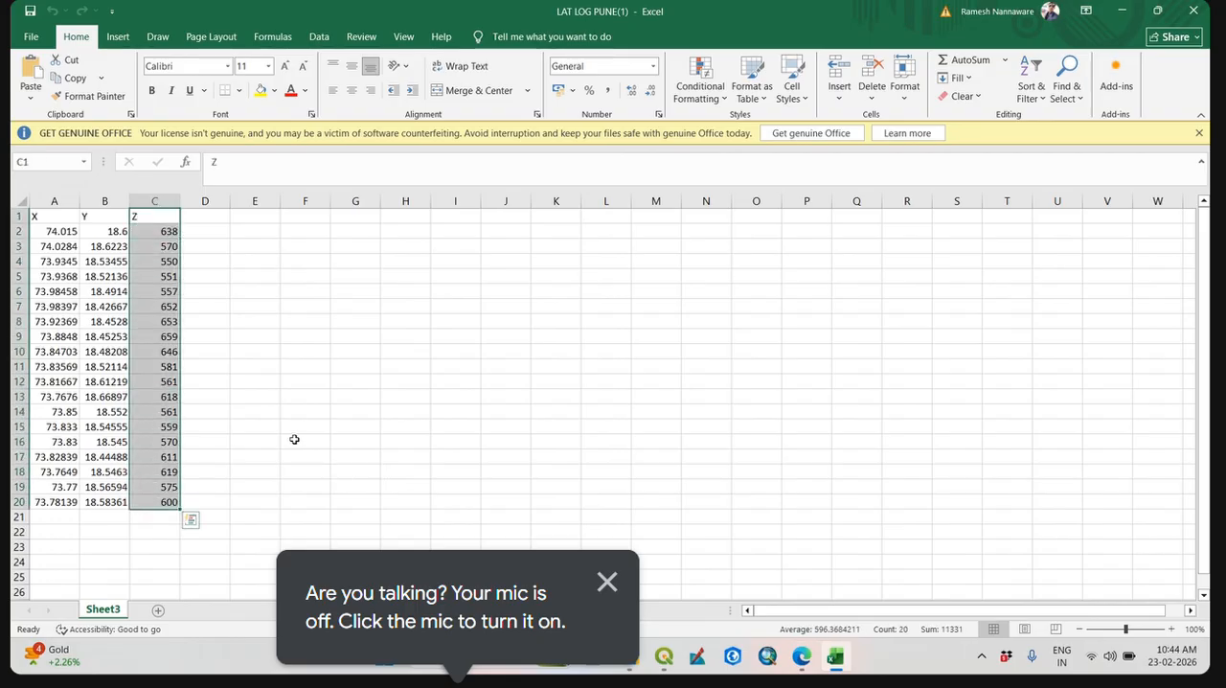
pyautogui.click(308, 438)
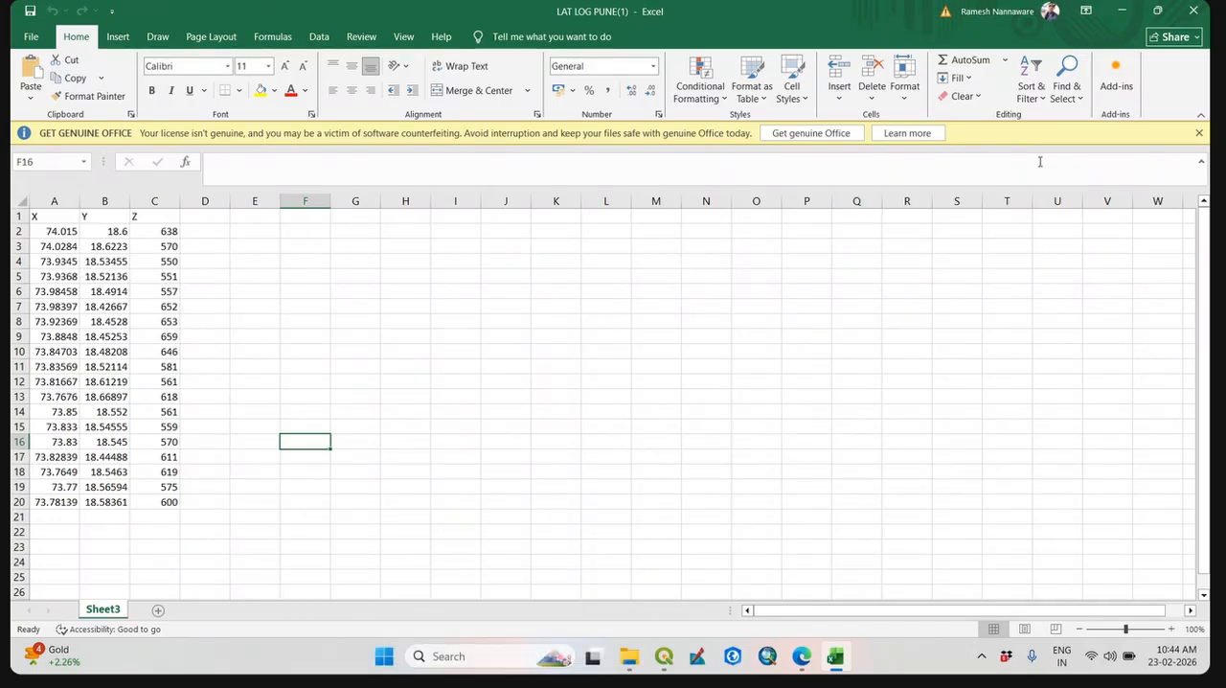
pyautogui.click(1199, 132)
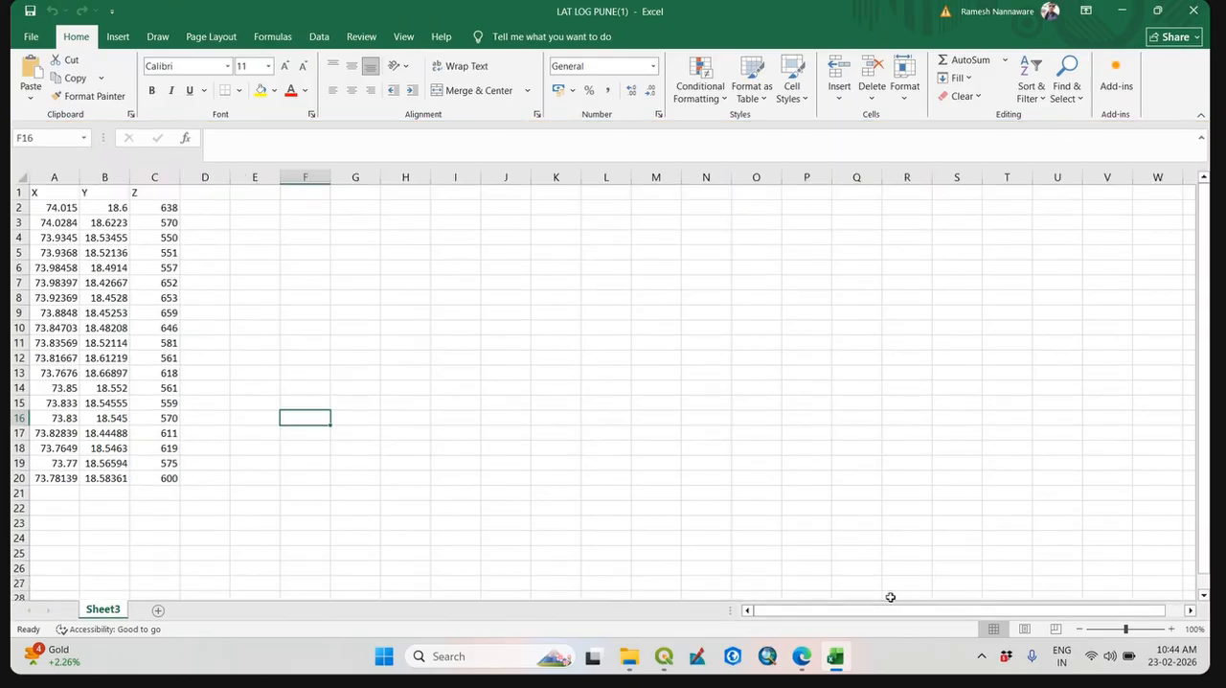
pyautogui.click(666, 658)
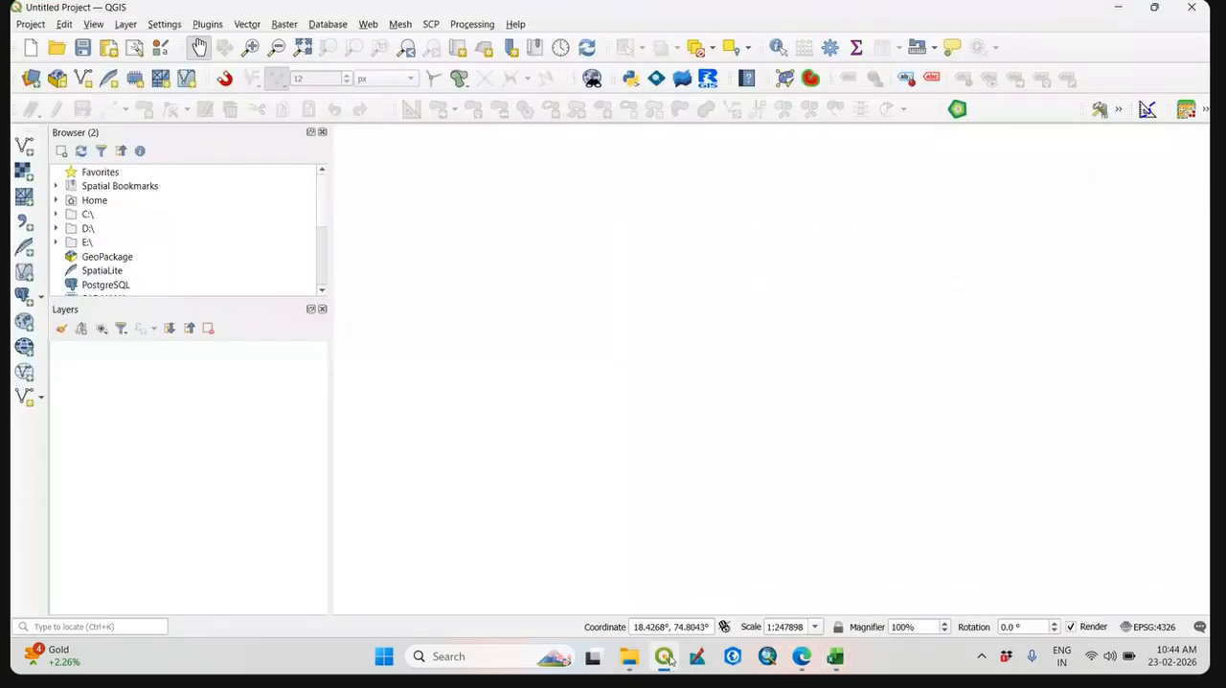
pyautogui.click(667, 660)
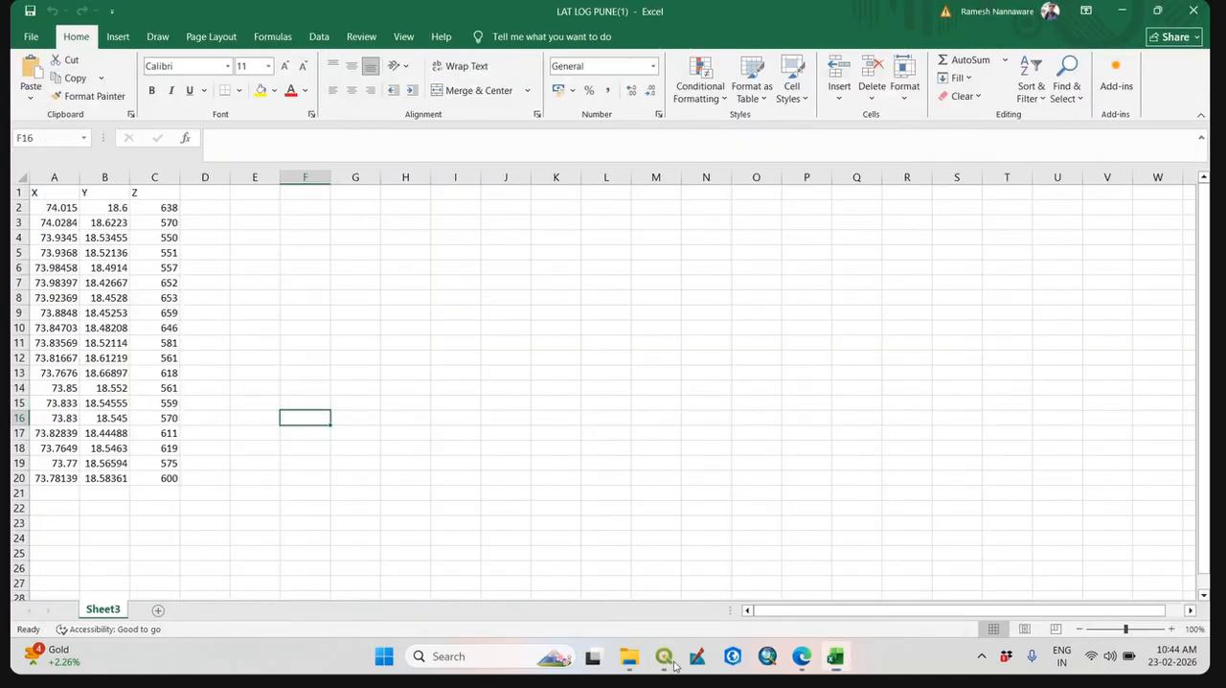
pyautogui.click(675, 665)
pyautogui.click(668, 659)
# Start saving a copy of the workbook and browse to the TEST\SINNAR_Workshop_QGIS folder on Local Disk (D:).
pyautogui.click(31, 36)
pyautogui.click(53, 247)
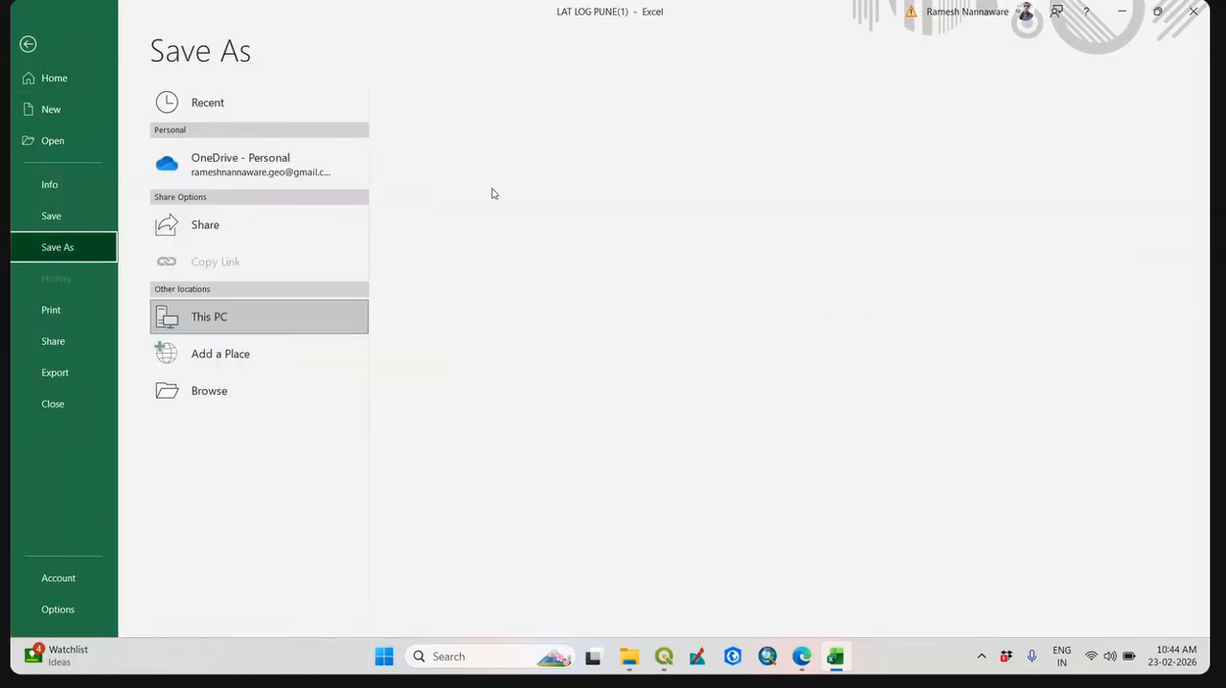
pyautogui.click(265, 404)
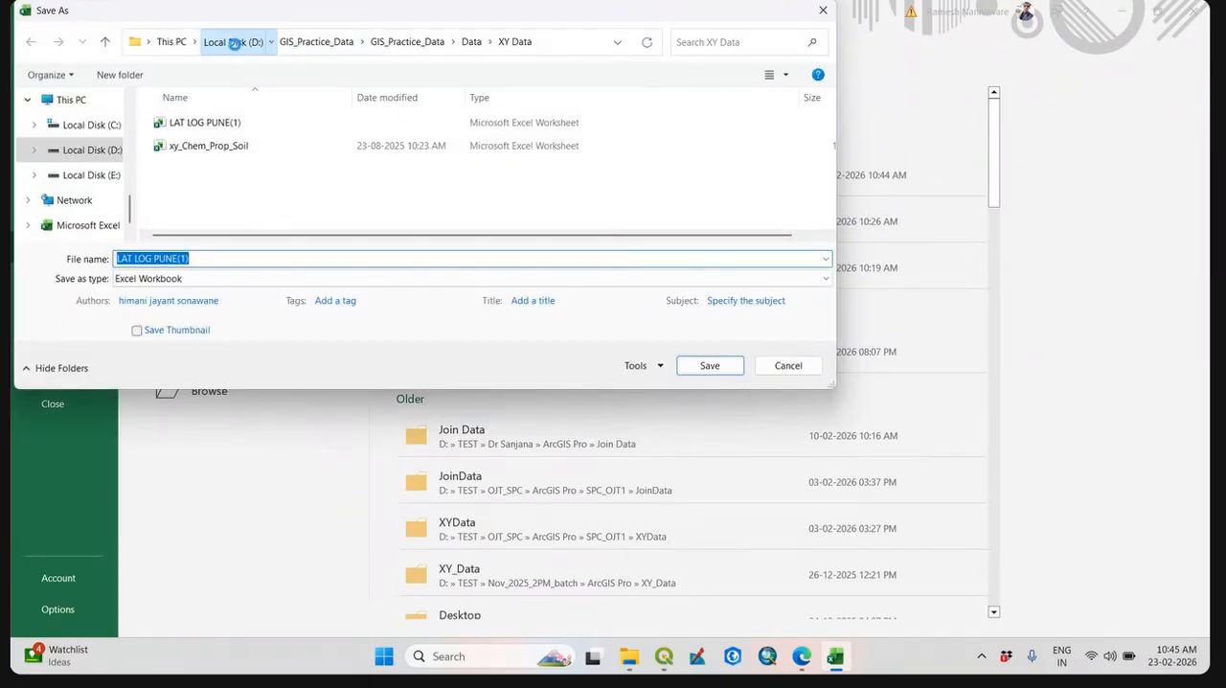
pyautogui.click(236, 42)
pyautogui.scroll(-5, 344, 201)
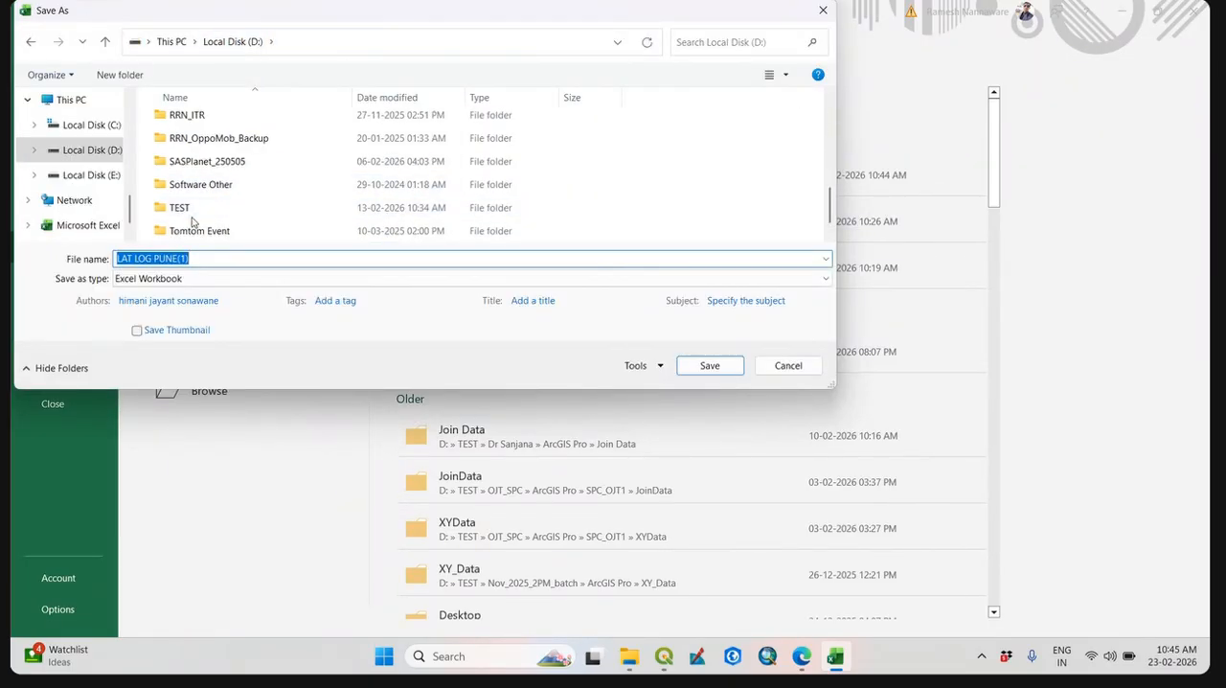
pyautogui.click(190, 211)
pyautogui.doubleClick(202, 203)
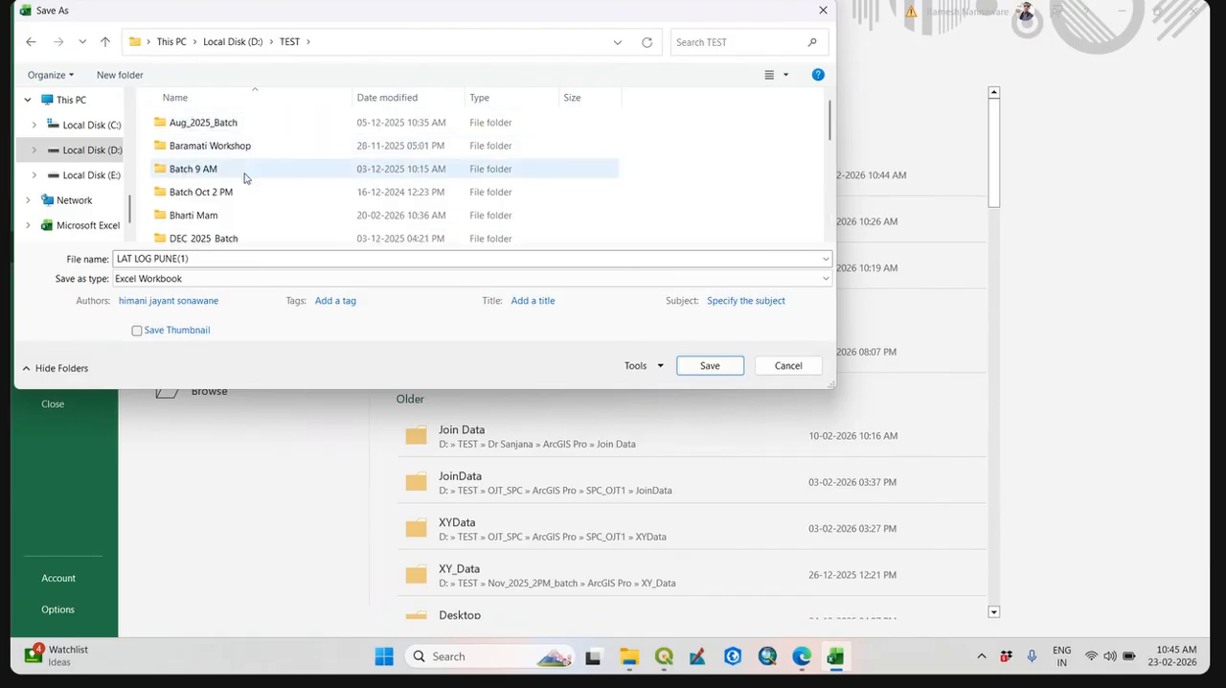
pyautogui.scroll(-3, 246, 183)
pyautogui.scroll(-2, 226, 218)
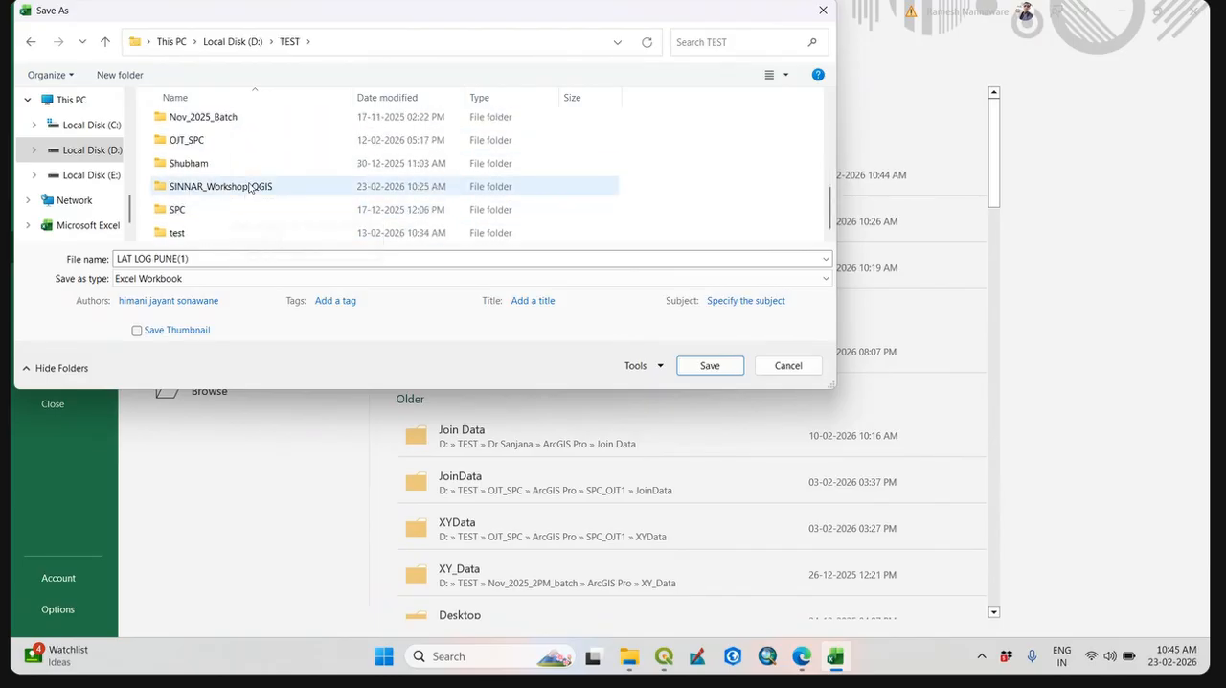
pyautogui.doubleClick(227, 184)
# Create a folder named XY_Data inside SINNAR_Workshop_QGIS and open it as the save location.
pyautogui.click(119, 75)
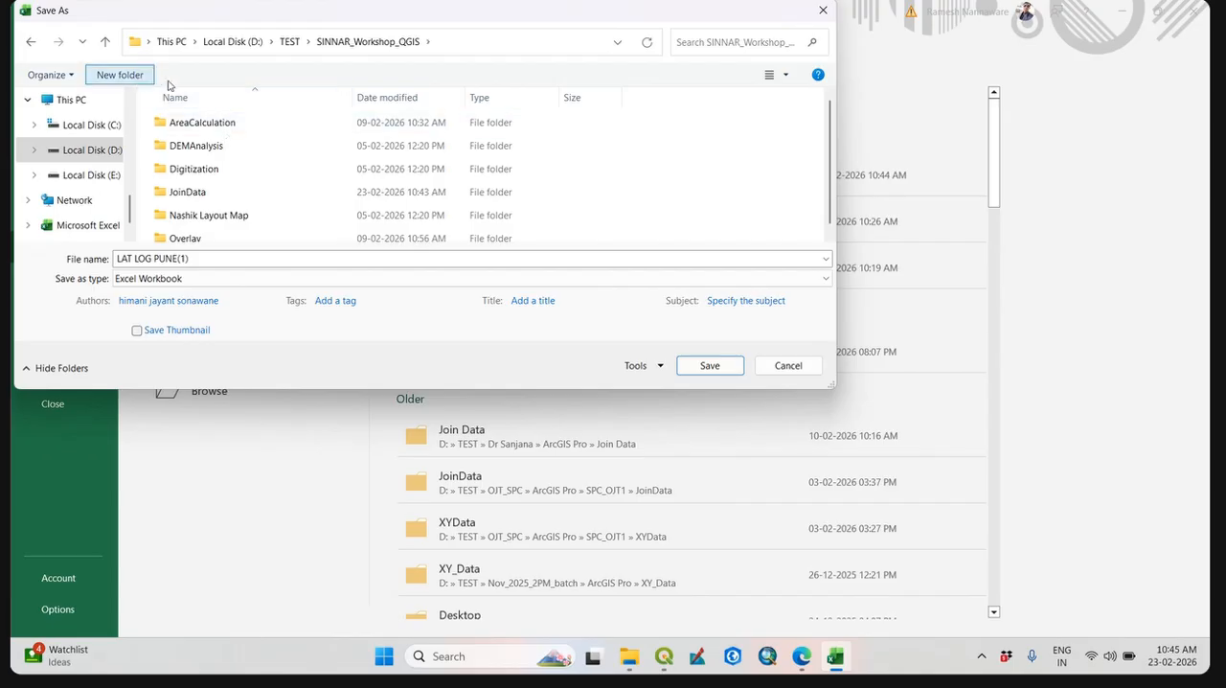
pyautogui.write('XY')
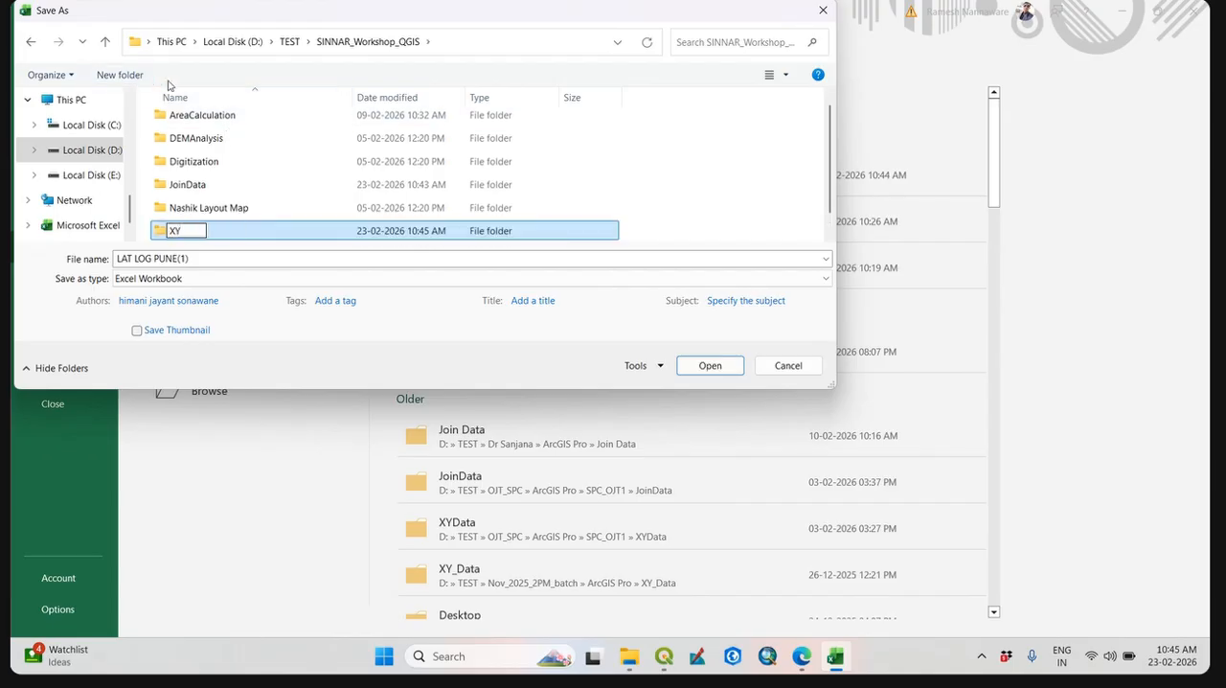
pyautogui.write('_Data')
pyautogui.click(262, 240)
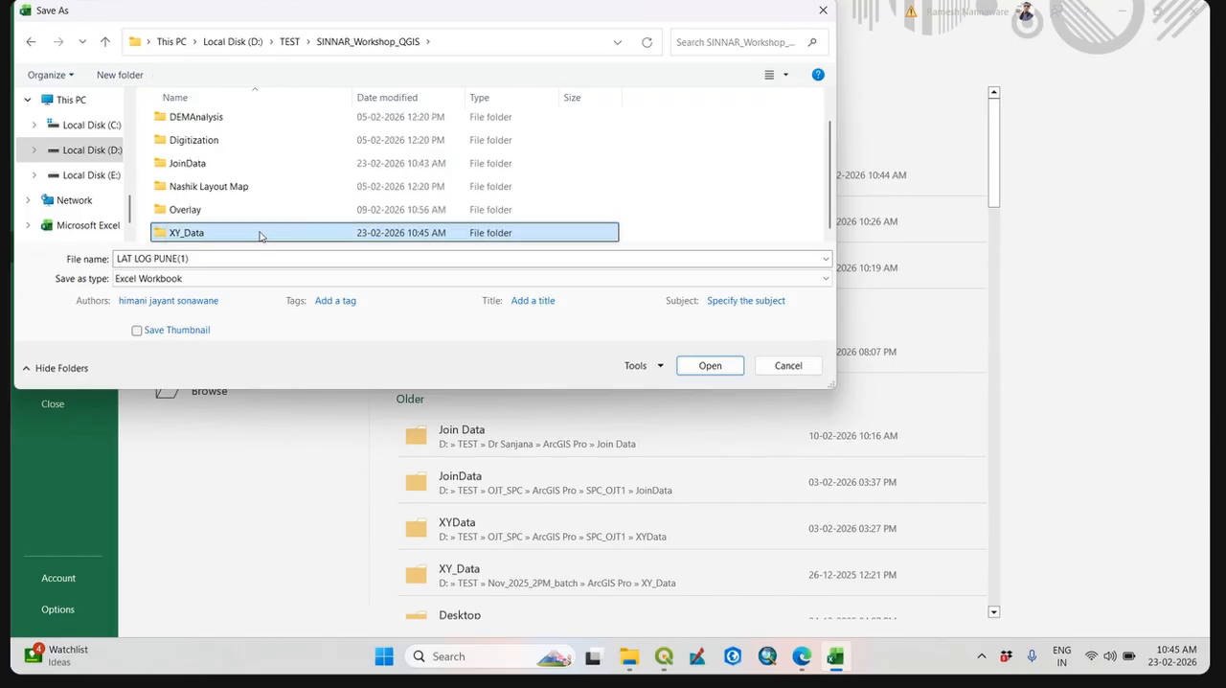
pyautogui.doubleClick(259, 236)
# Save the workbook copy as XY_Pune in CSV (Comma delimited) format and close Excel.
pyautogui.moveTo(205, 259); pyautogui.dragTo(13, 200)
pyautogui.write('XY_Pune')
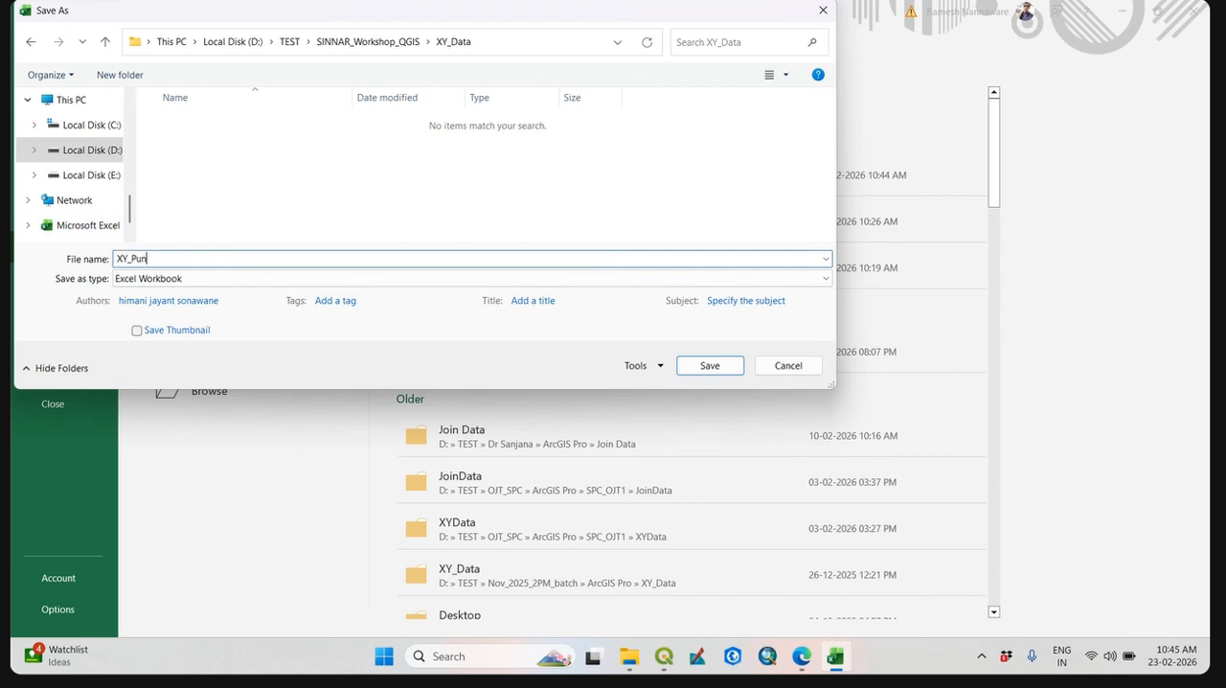
pyautogui.click(174, 278)
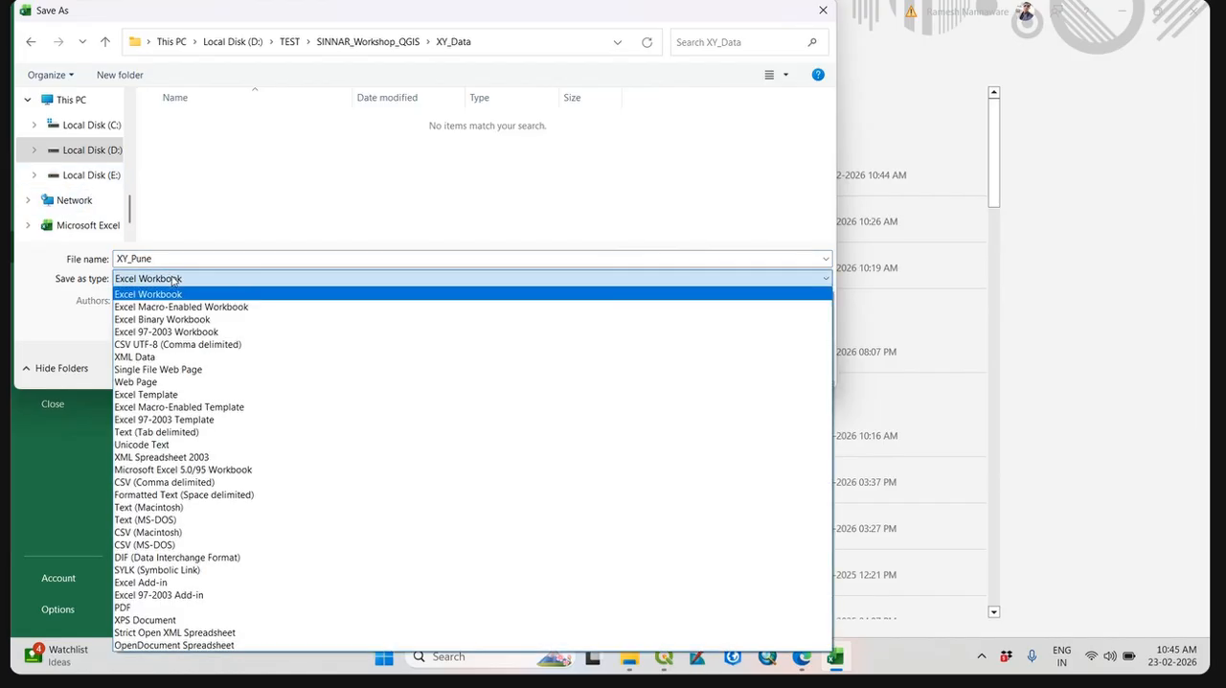
pyautogui.click(217, 482)
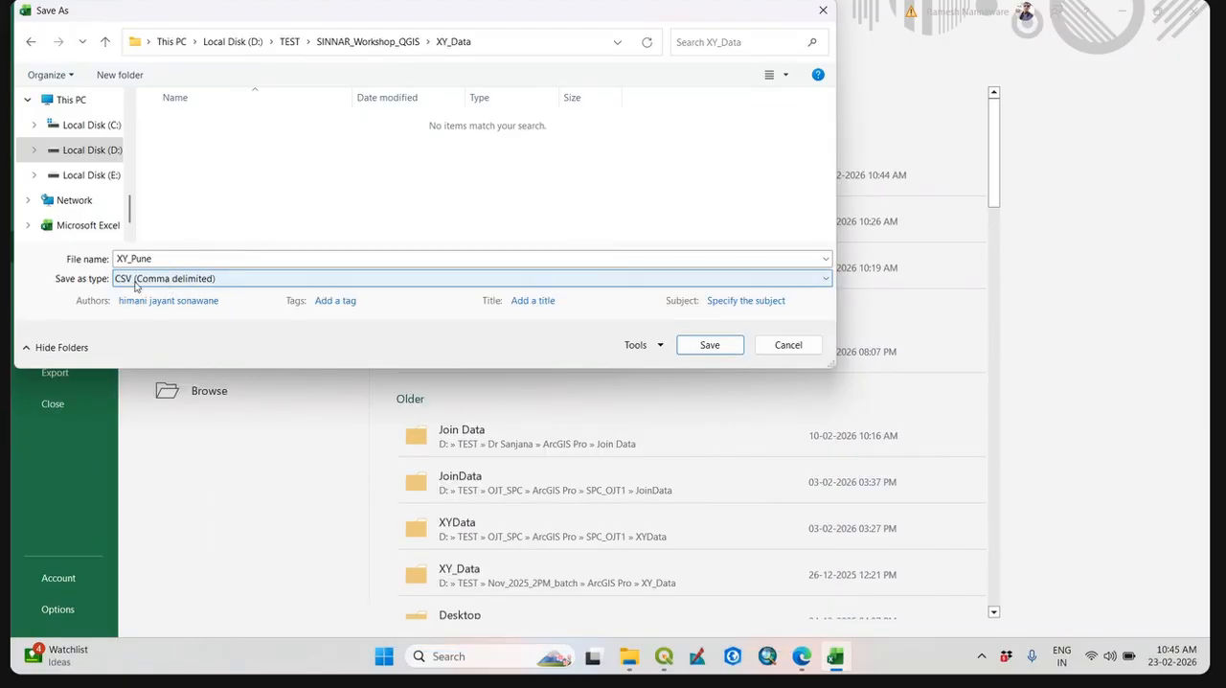
pyautogui.click(734, 351)
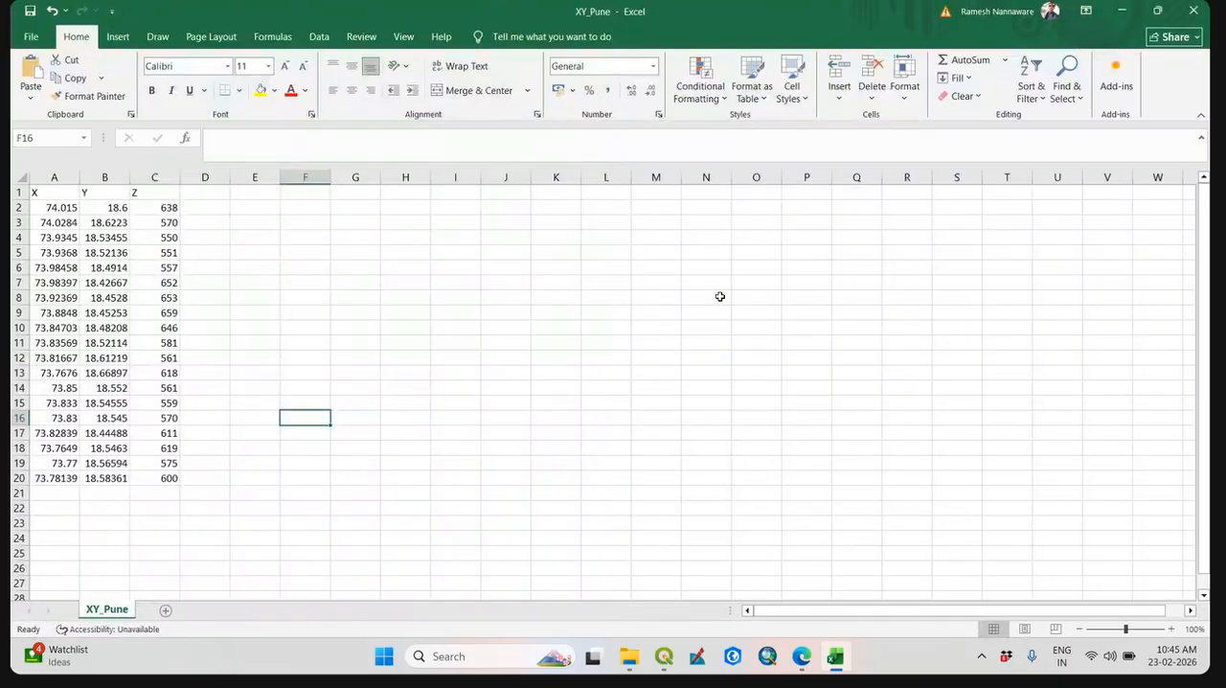
pyautogui.click(1198, 10)
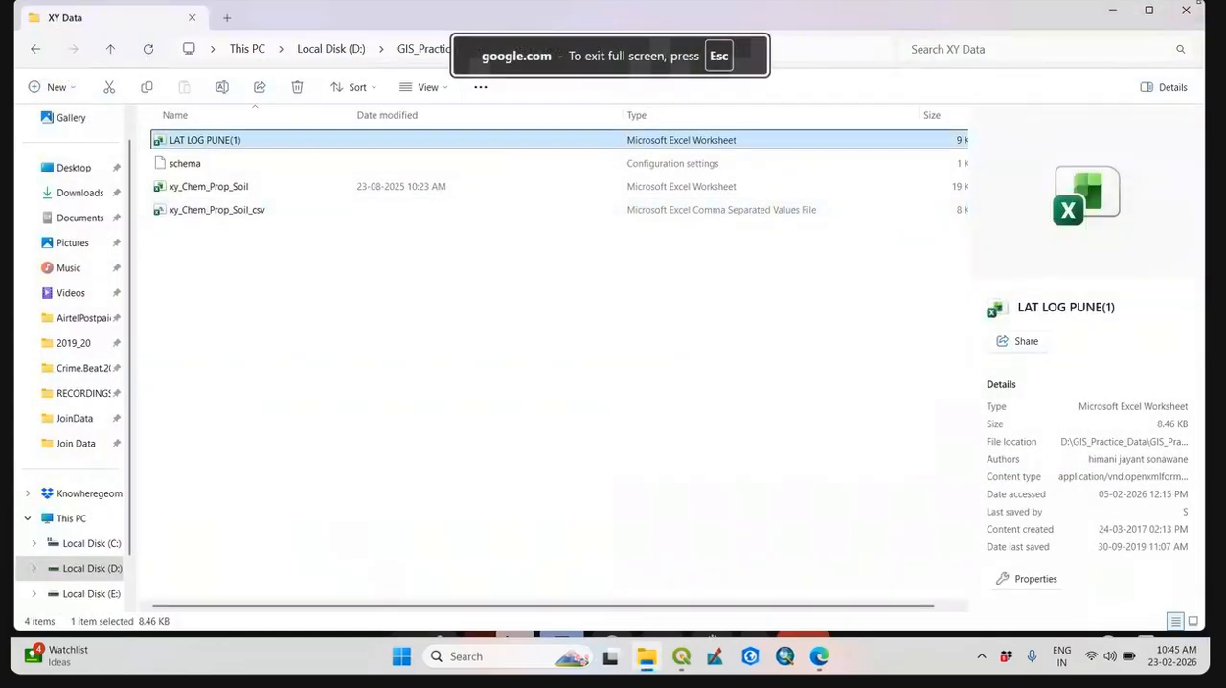
# Switch to QGIS and start adding a delimited text layer to the empty project.
pyautogui.click(681, 655)
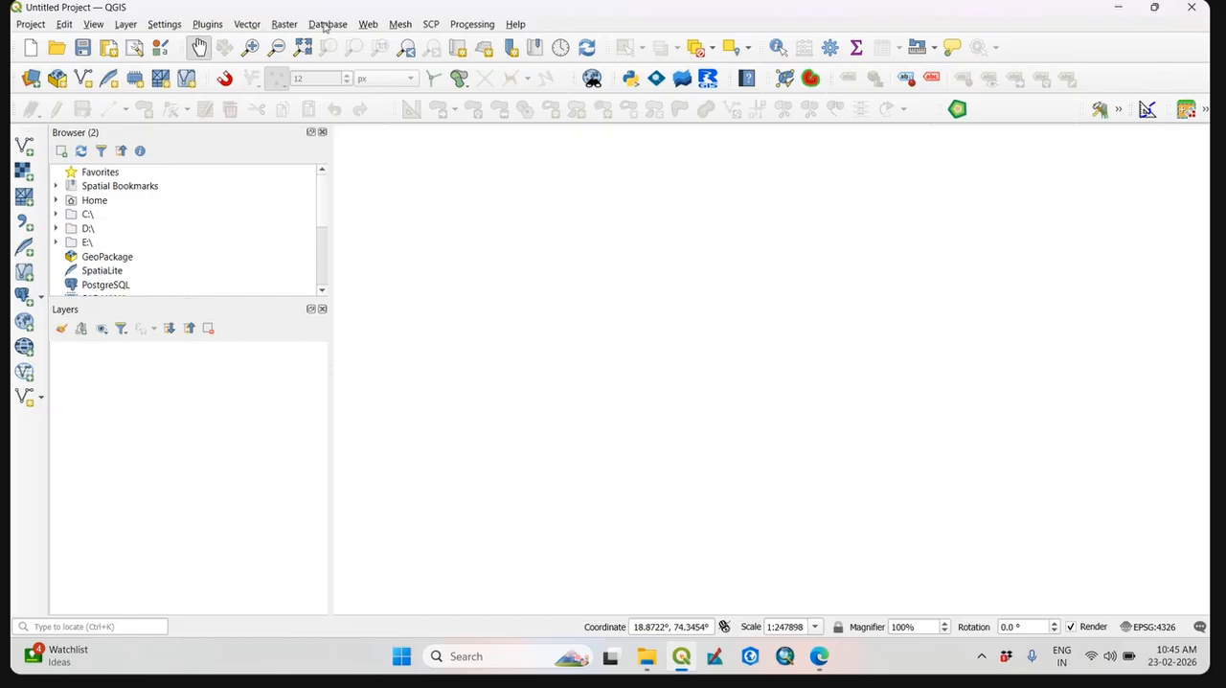
pyautogui.click(247, 26)
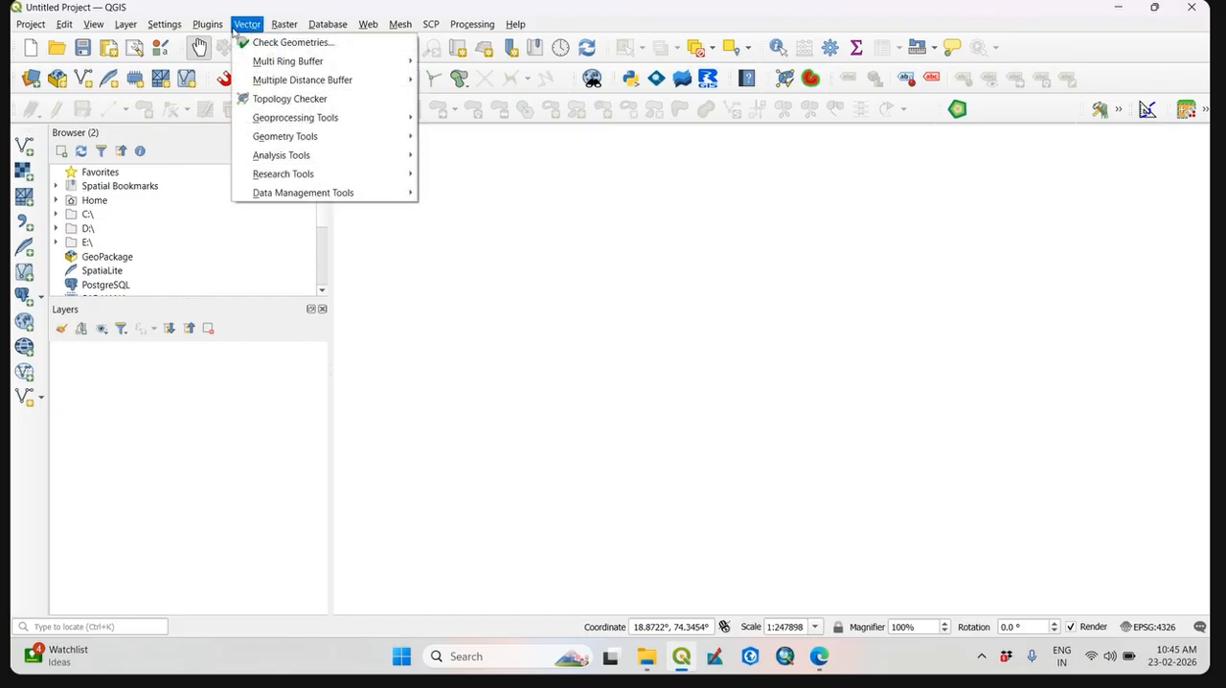
pyautogui.moveTo(305, 141)
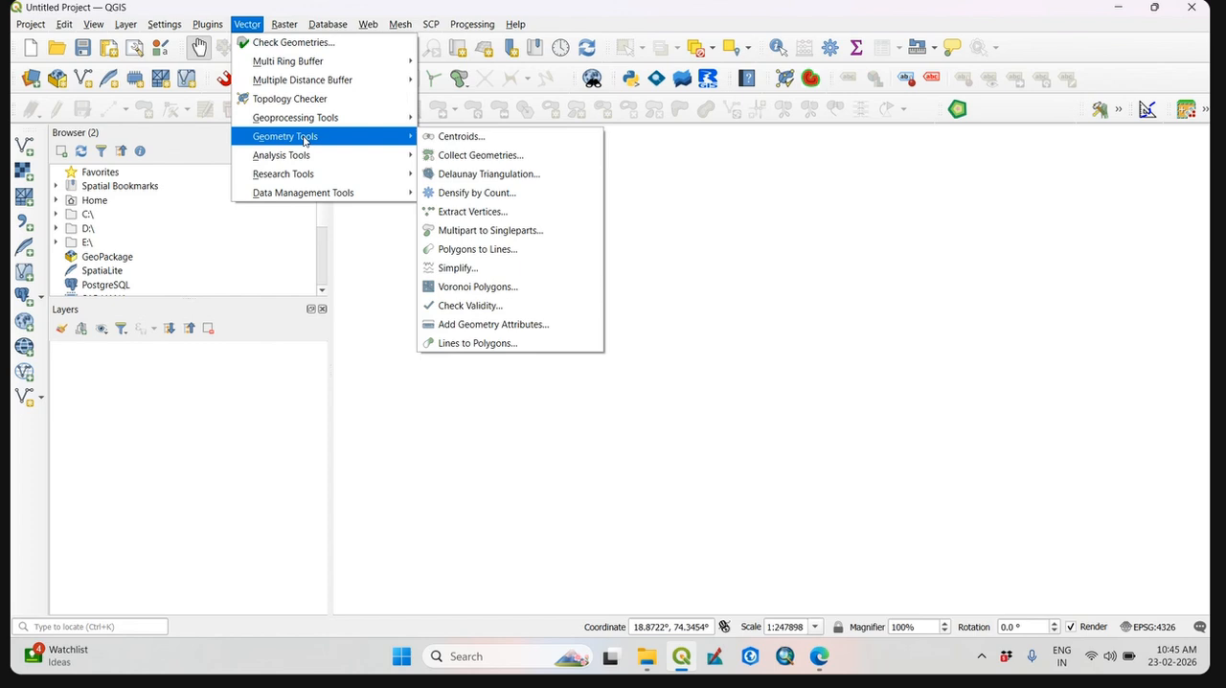
pyautogui.click(309, 6)
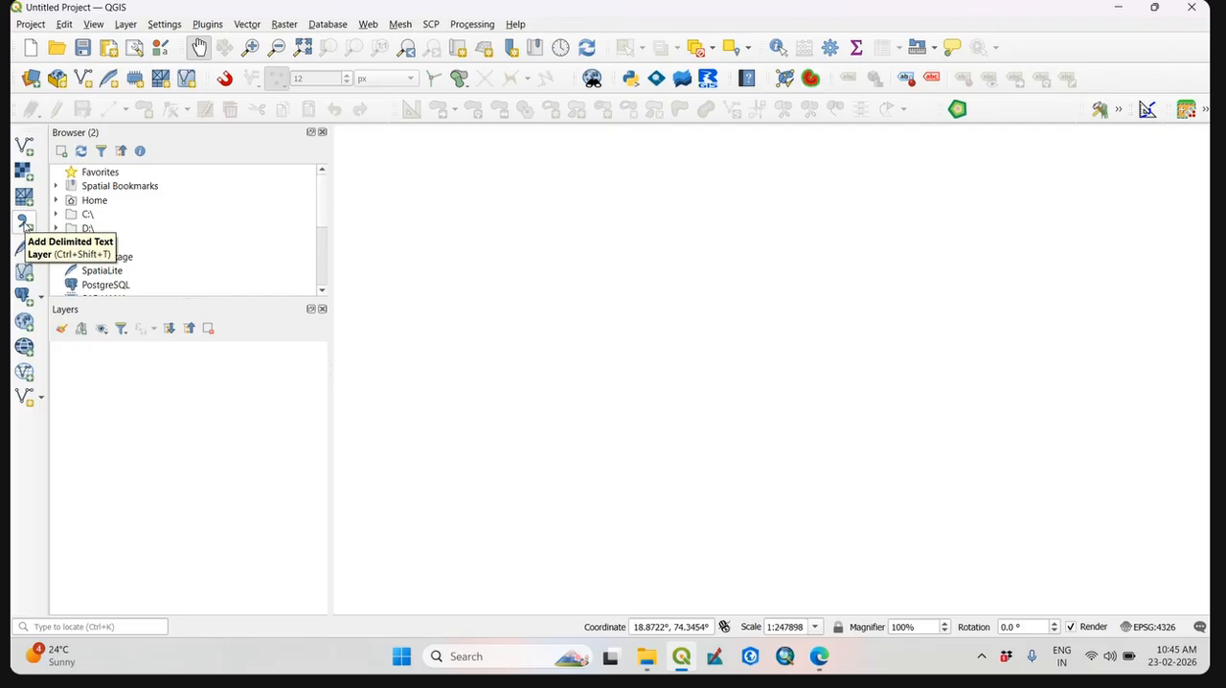
pyautogui.click(24, 224)
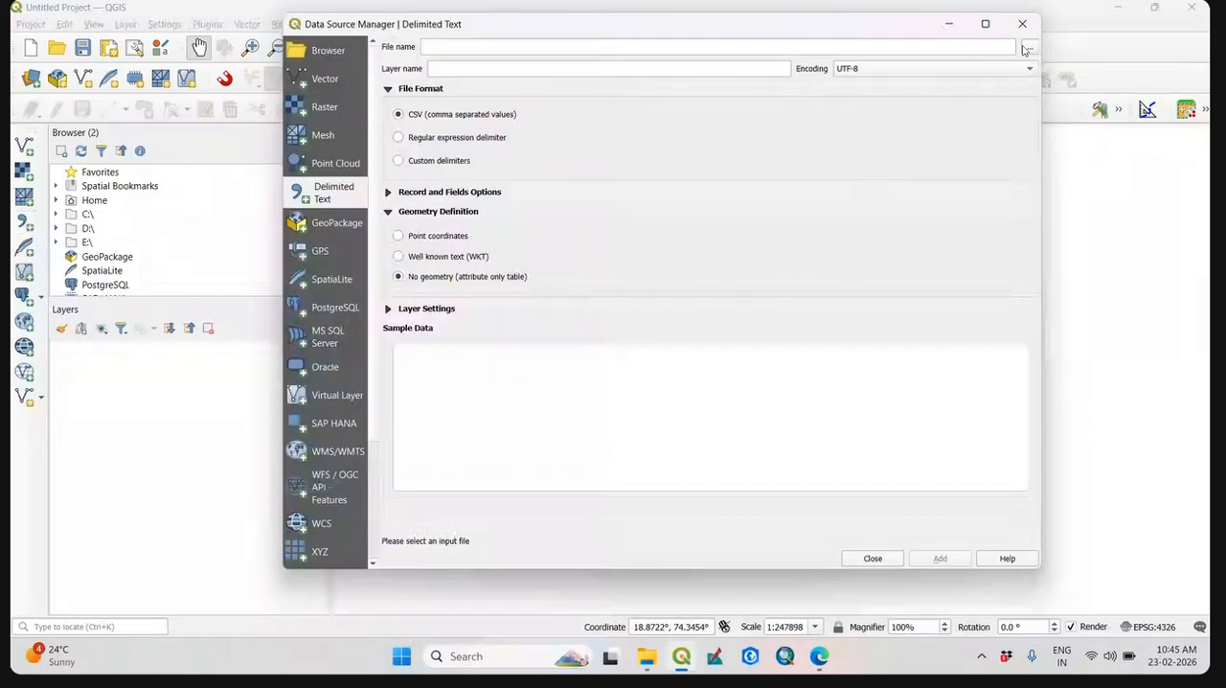
# Load the XY_Pune CSV file from SINNAR_Workshop_QGIS\XY_Data as the delimited text source.
pyautogui.click(1027, 48)
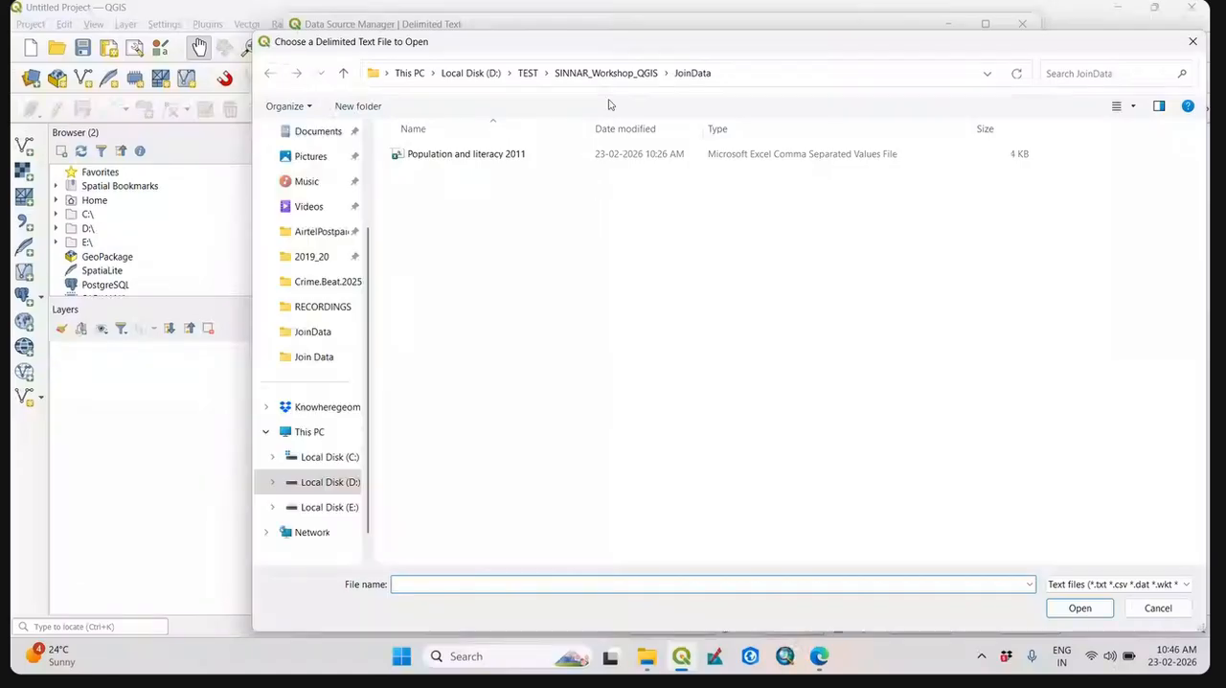
pyautogui.click(605, 72)
pyautogui.doubleClick(491, 287)
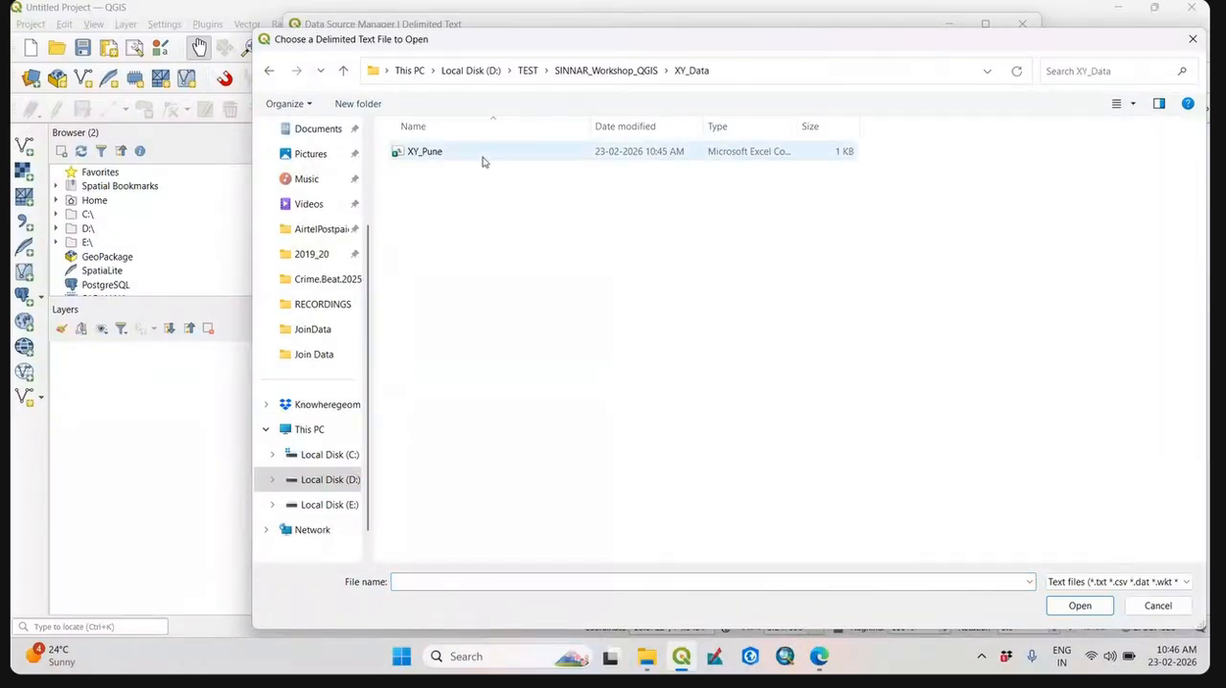
pyautogui.click(484, 159)
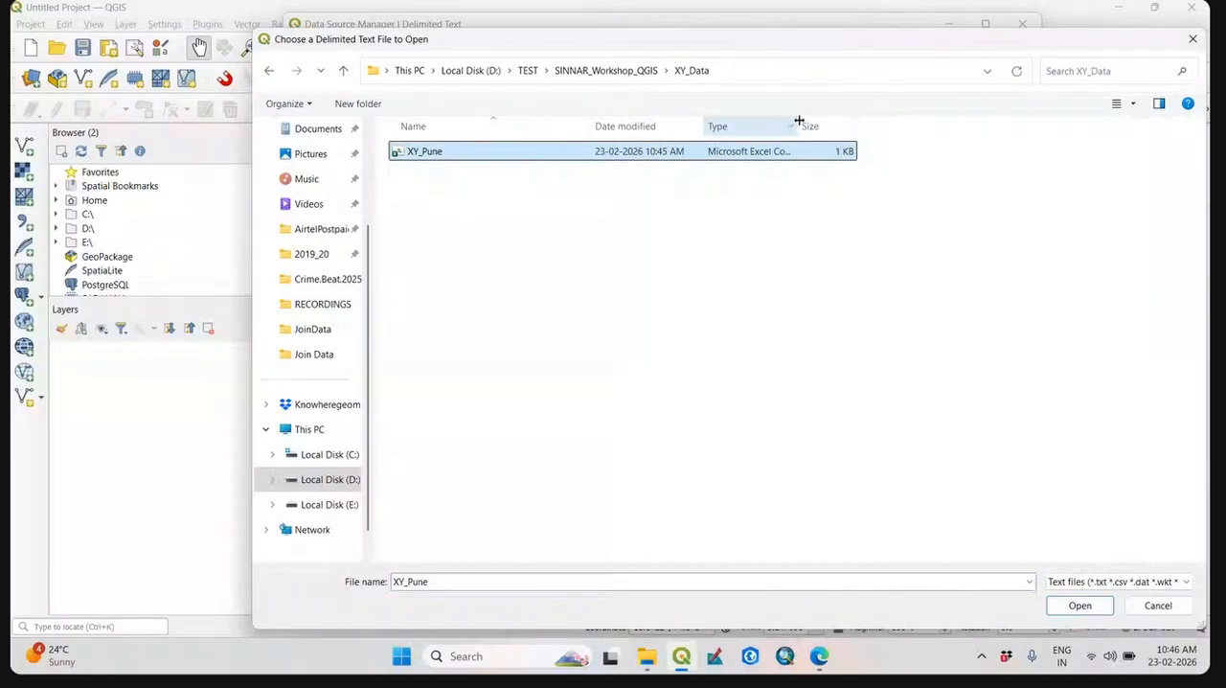
pyautogui.moveTo(800, 120); pyautogui.dragTo(958, 121)
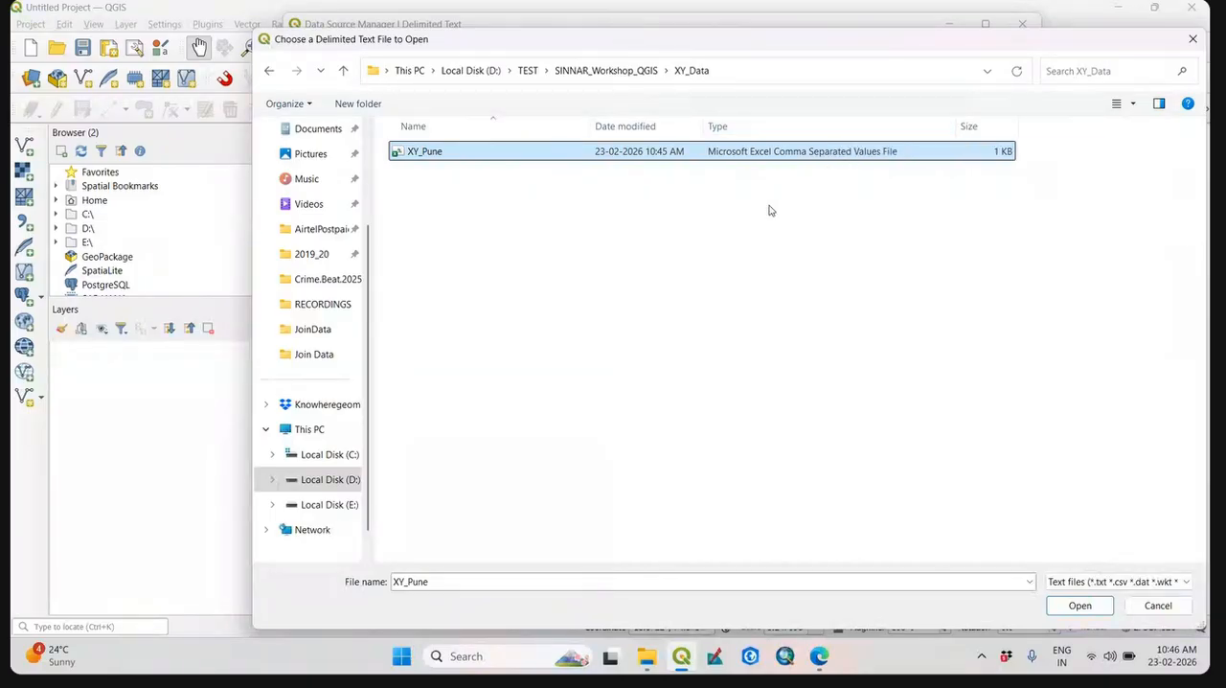
pyautogui.click(1080, 606)
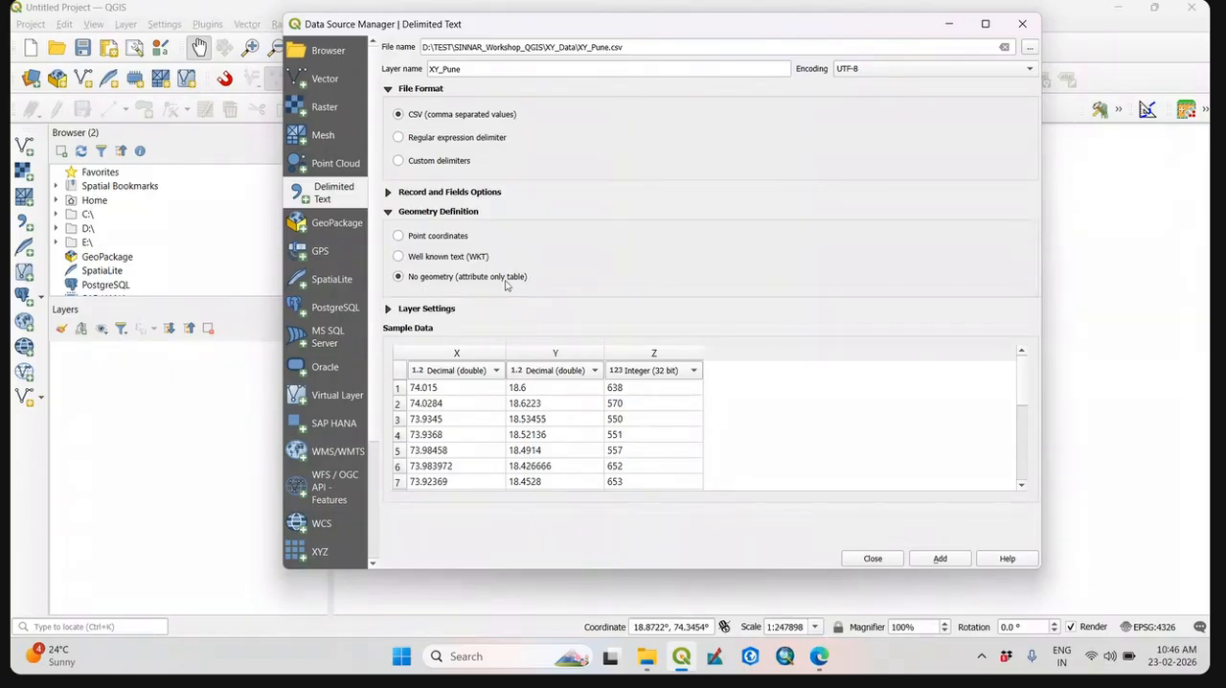
# Define the layer's geometry by point coordinates and assign the Z column to the Z field.
pyautogui.click(399, 236)
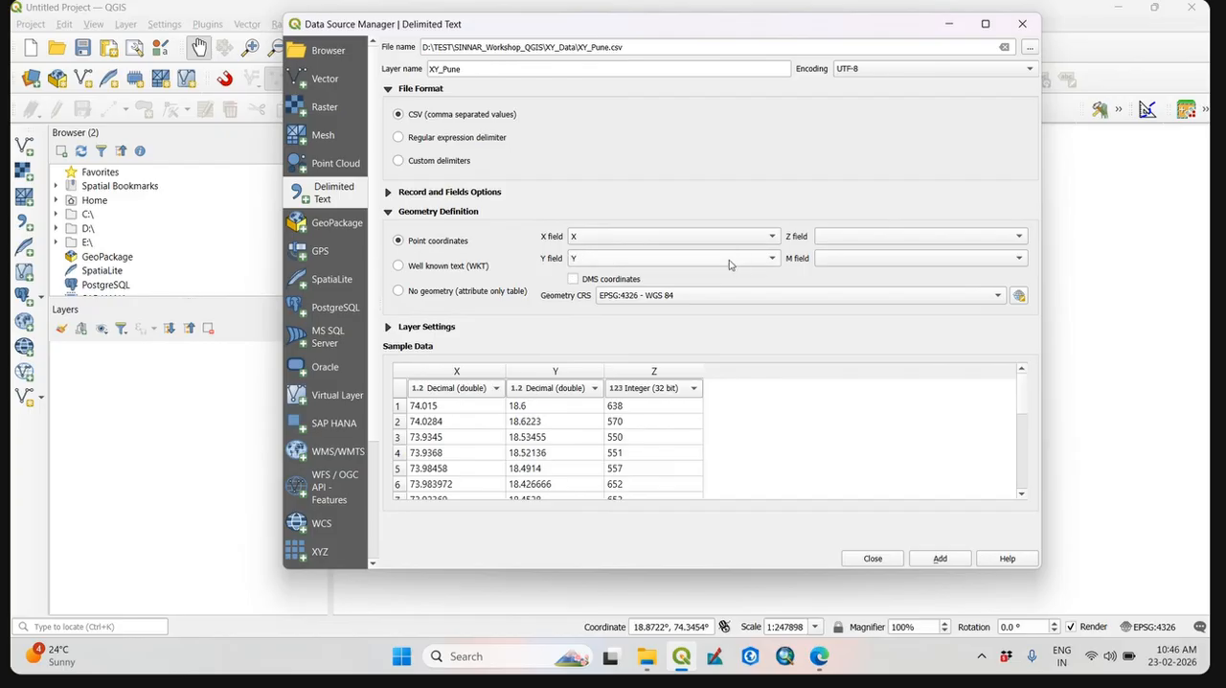
pyautogui.click(1010, 238)
pyautogui.click(902, 281)
pyautogui.click(710, 296)
pyautogui.click(700, 296)
pyautogui.click(858, 304)
pyautogui.click(862, 279)
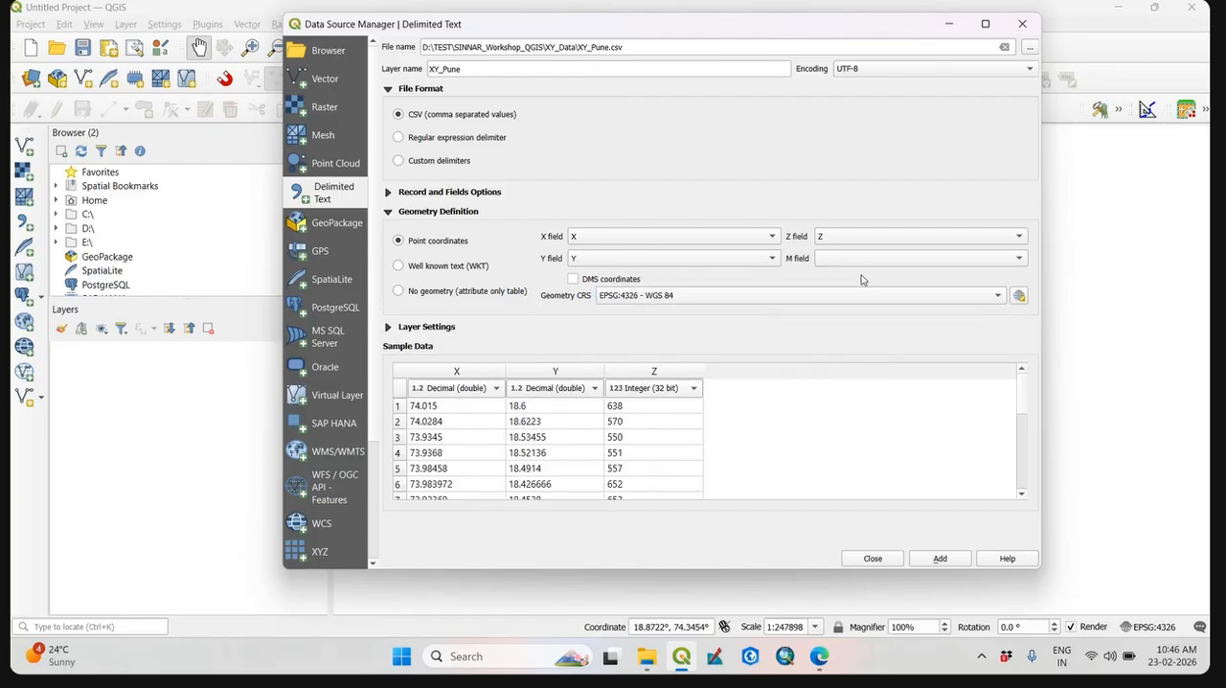
# Set the geometry CRS to WGS 84 (EPSG:4326), picked from the Geographic (2D) coordinate reference systems.
pyautogui.click(1019, 296)
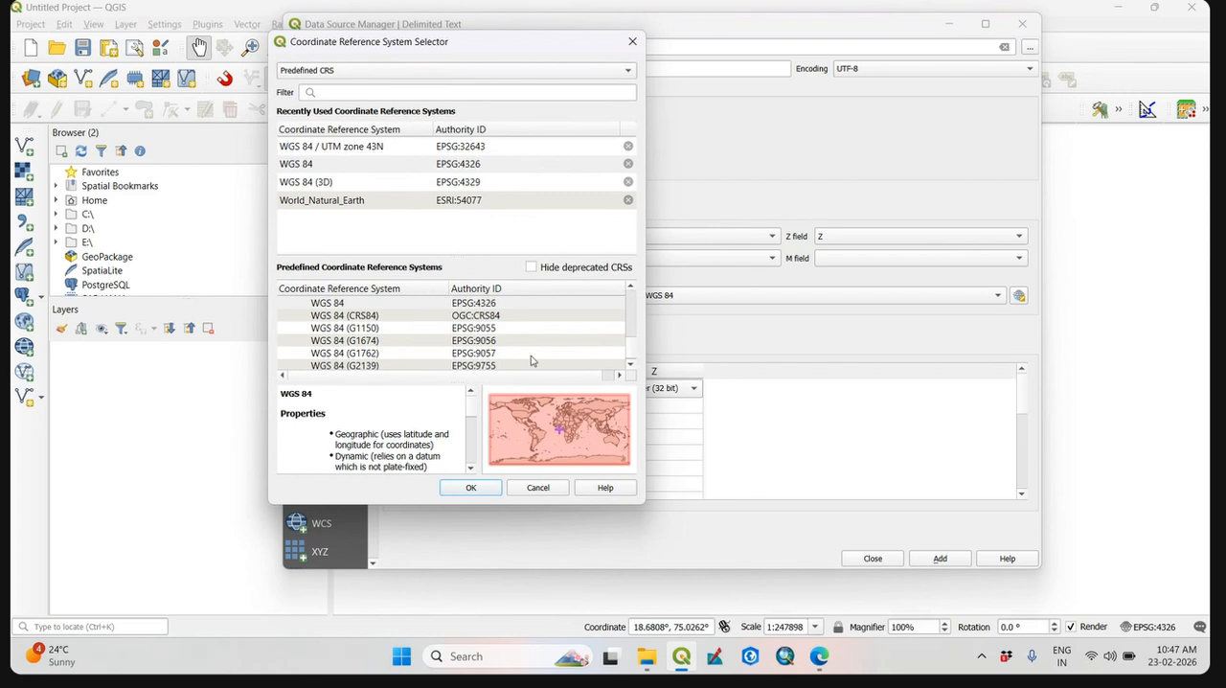
pyautogui.moveTo(633, 350); pyautogui.dragTo(642, 294)
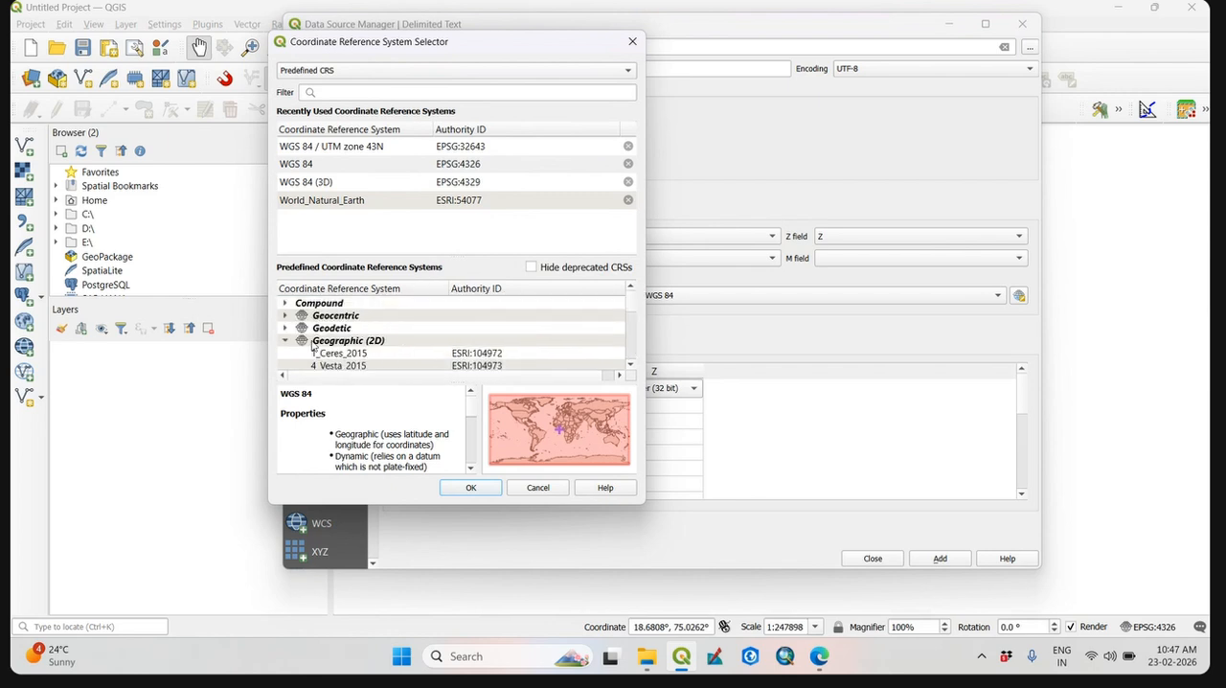
pyautogui.click(285, 341)
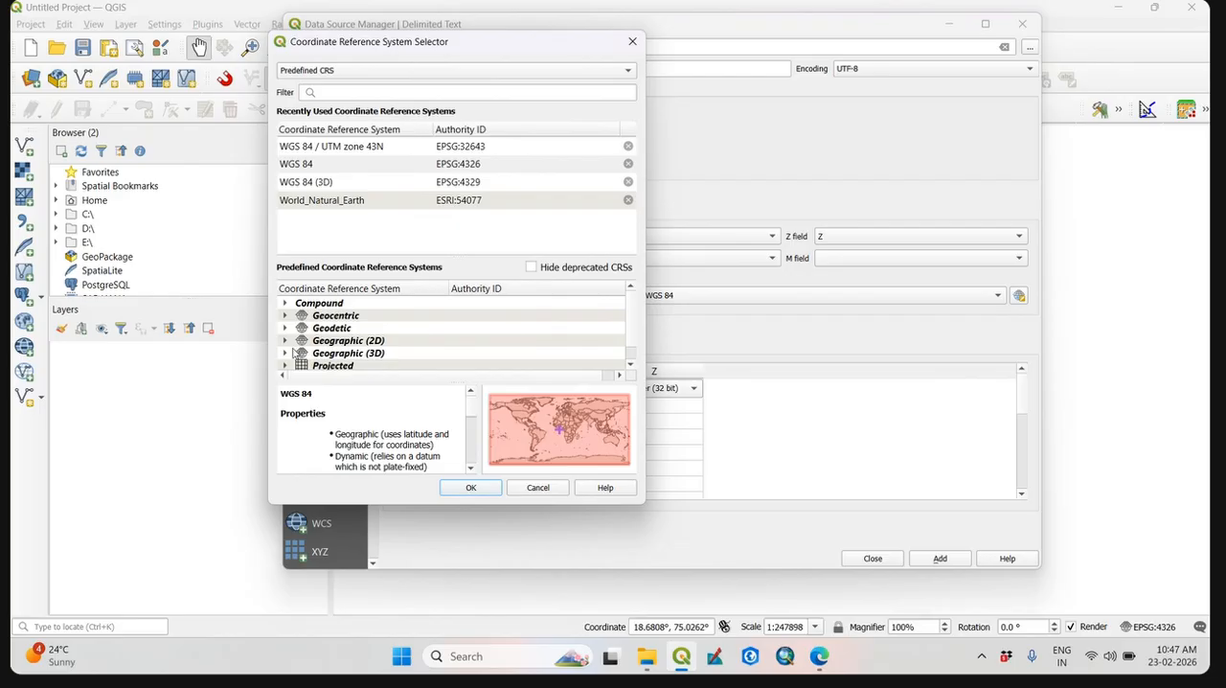
pyautogui.click(285, 341)
pyautogui.scroll(-5, 451, 336)
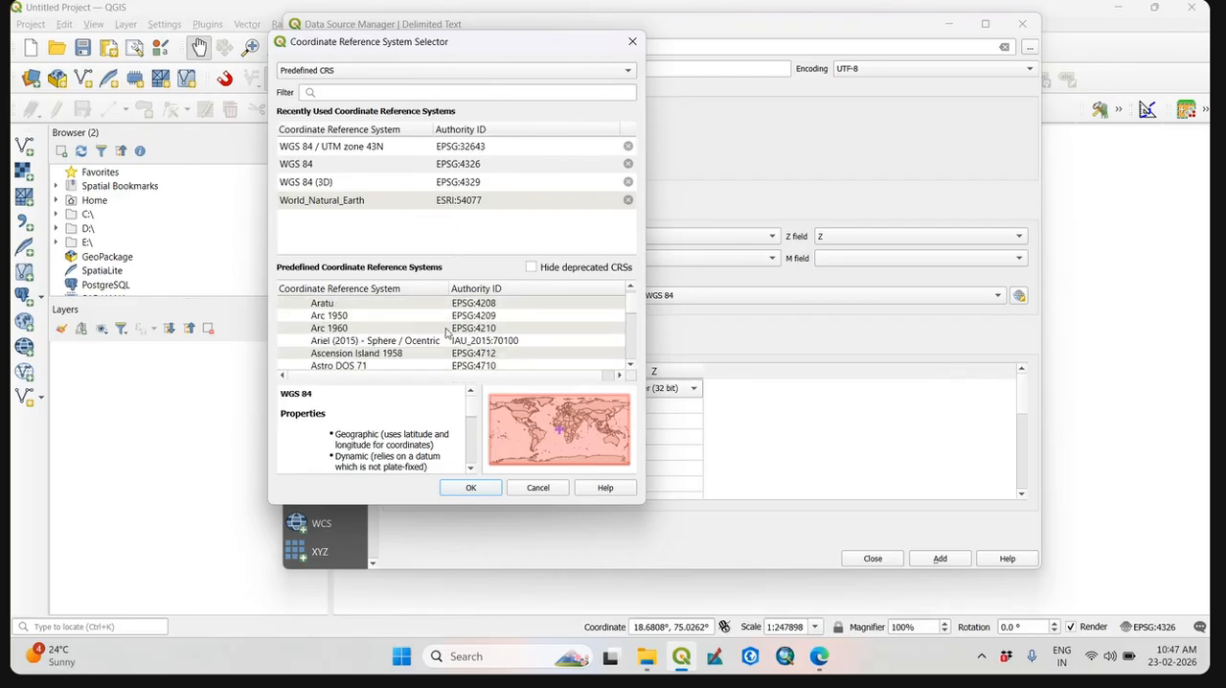
pyautogui.click(460, 328)
pyautogui.press('w')
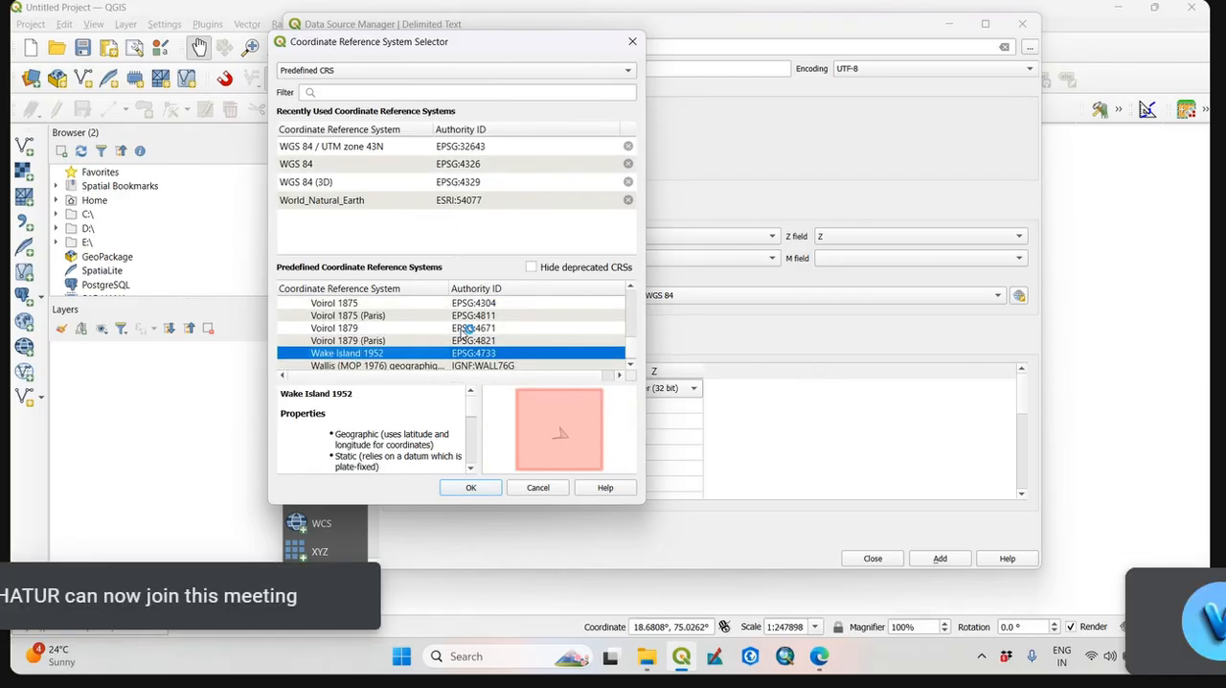
pyautogui.press('g')
pyautogui.scroll(-2, 475, 324)
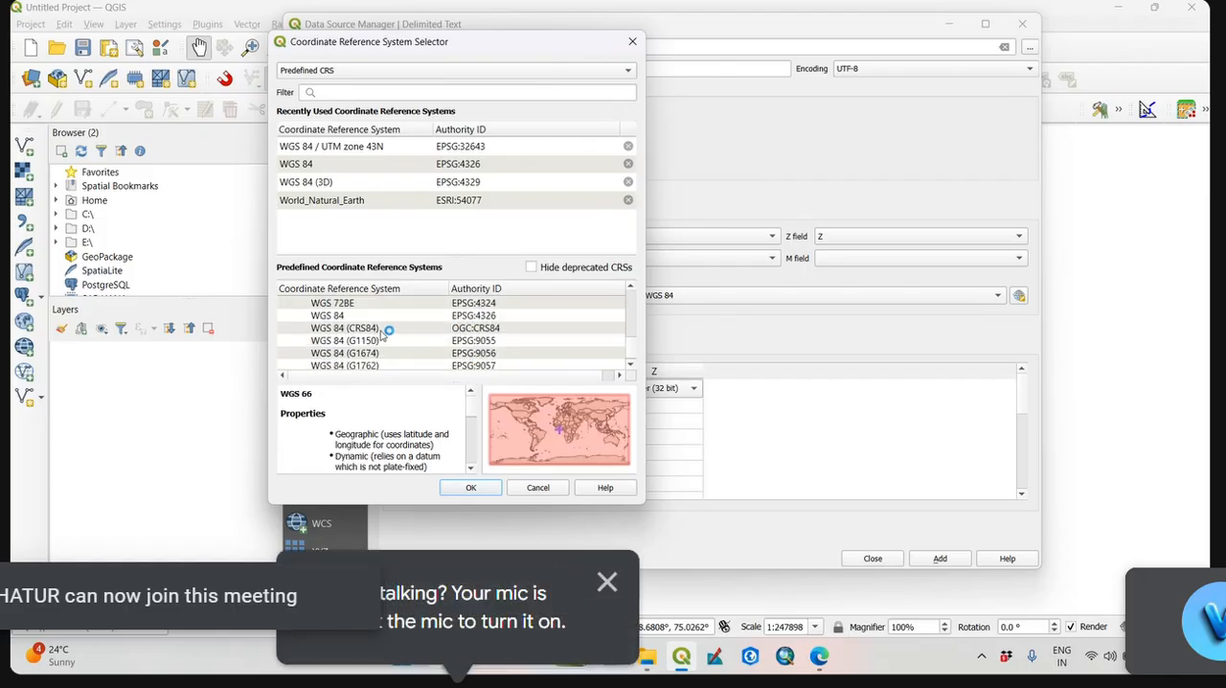
pyautogui.click(372, 316)
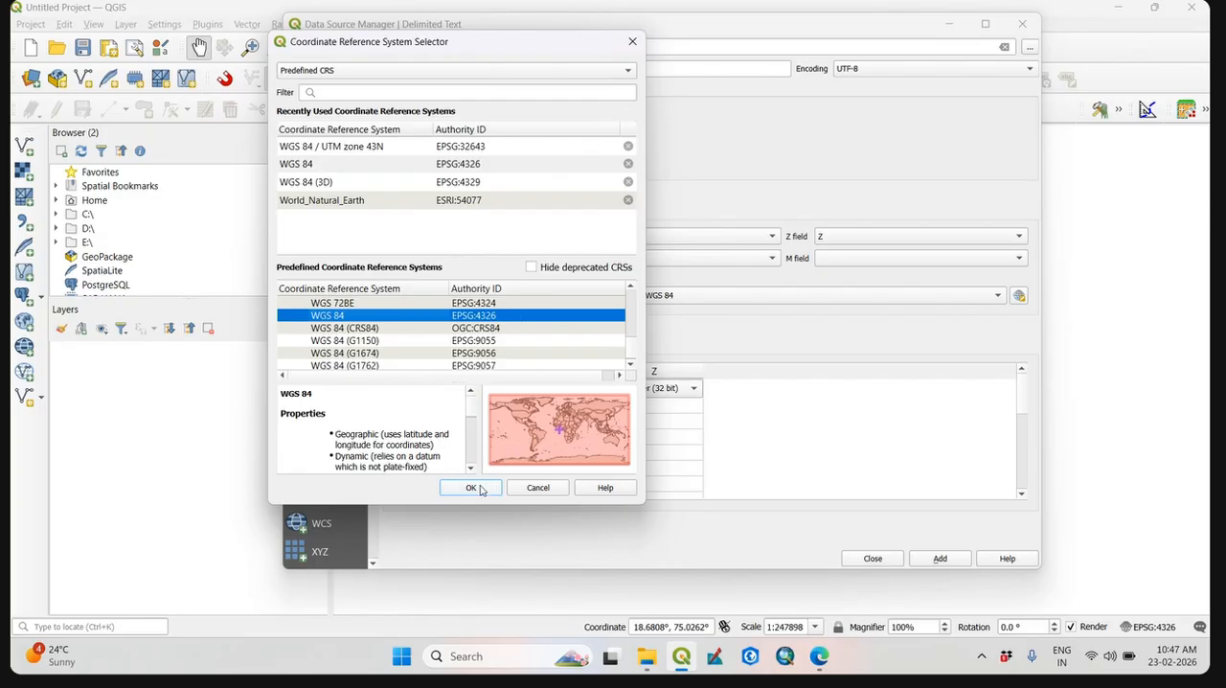
pyautogui.click(470, 488)
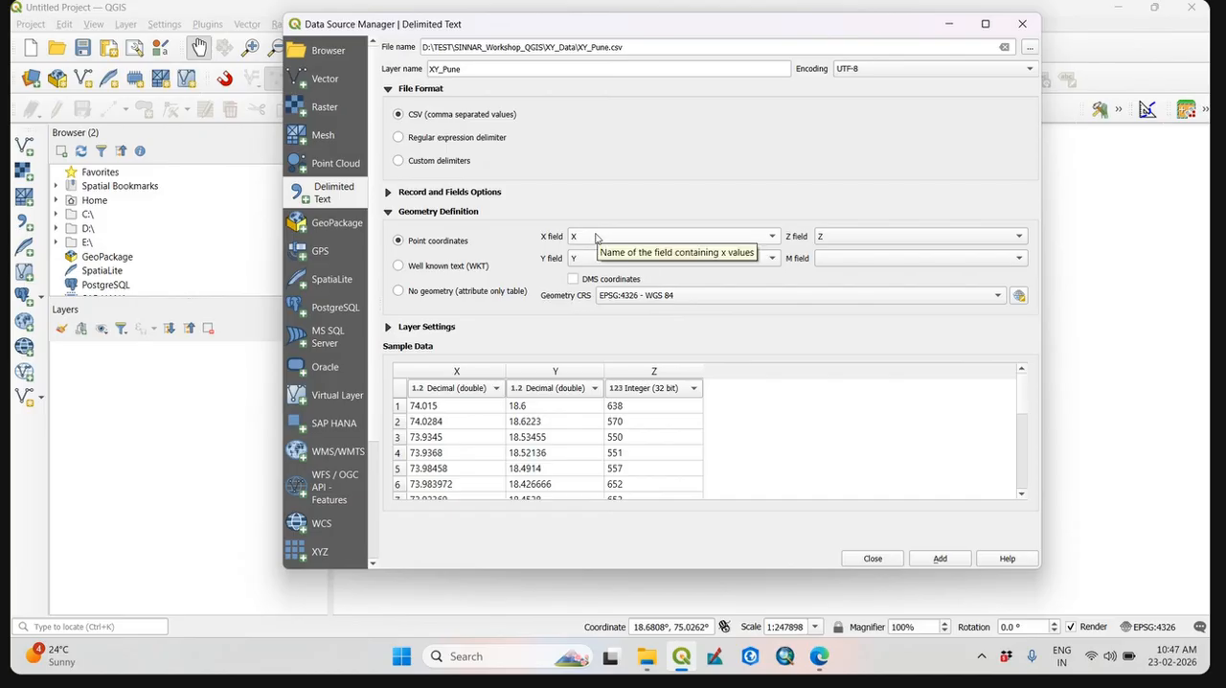
# Keep X and Y as the coordinate fields, add XY_Pune to the map as a point layer and close the Data Source Manager.
pyautogui.click(676, 240)
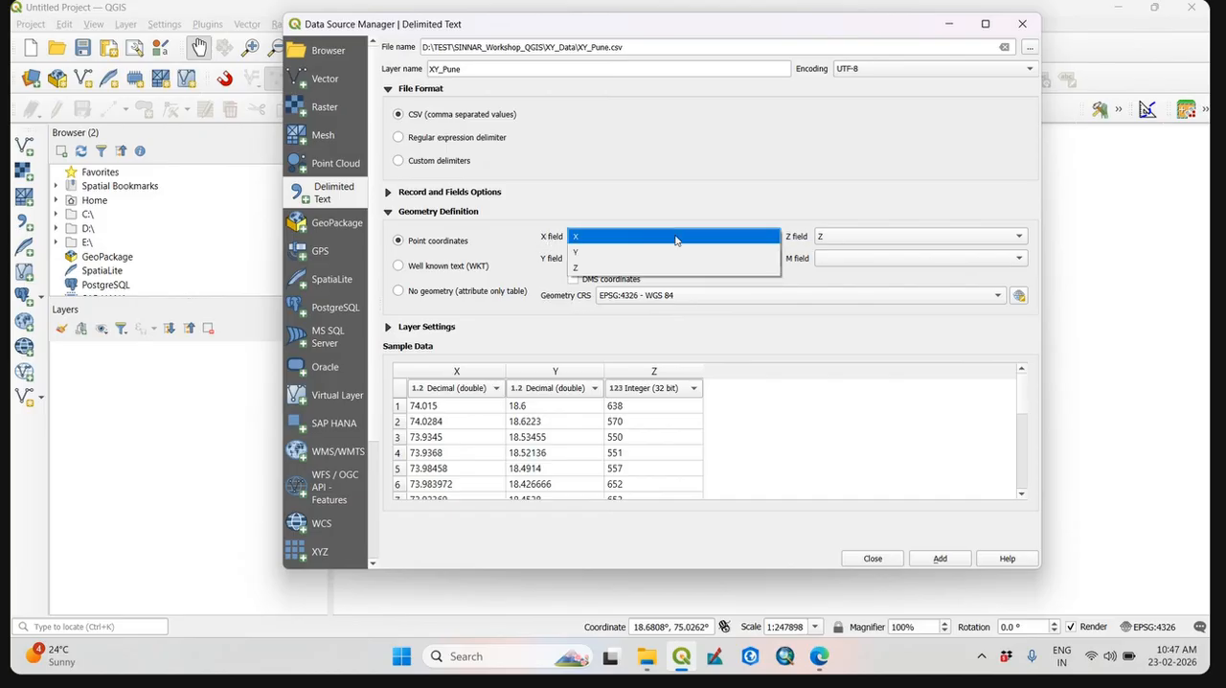
pyautogui.click(676, 199)
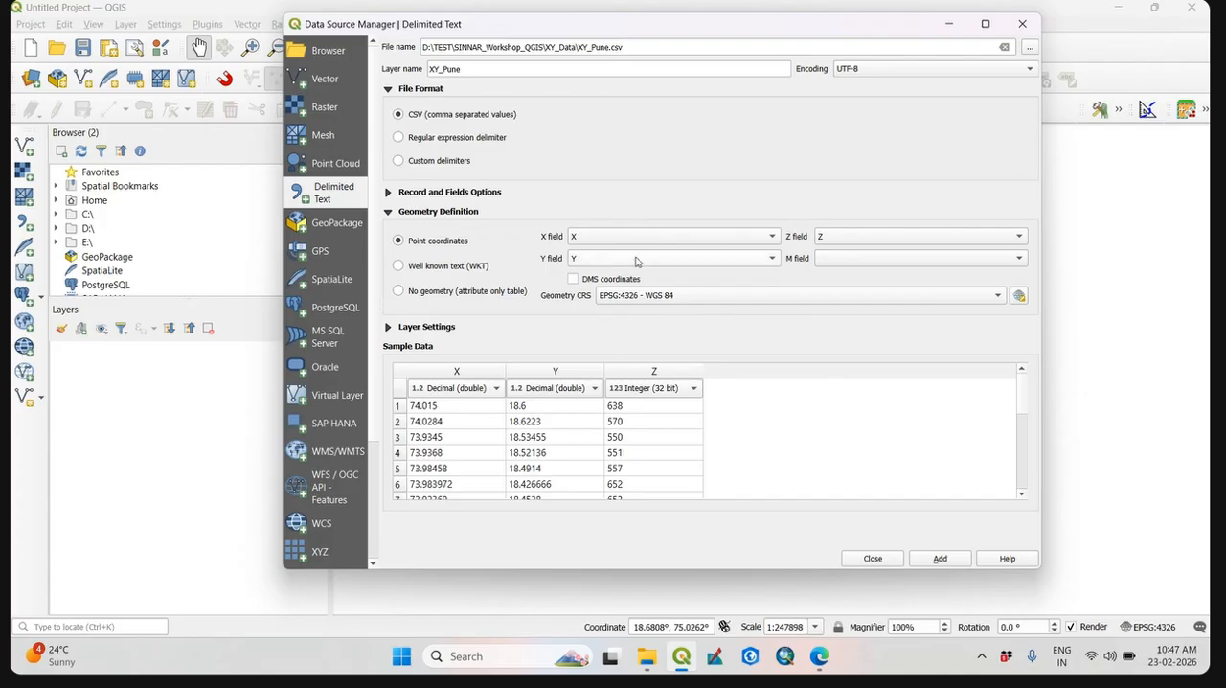
pyautogui.click(638, 259)
pyautogui.click(714, 189)
pyautogui.scroll(-4, 1014, 470)
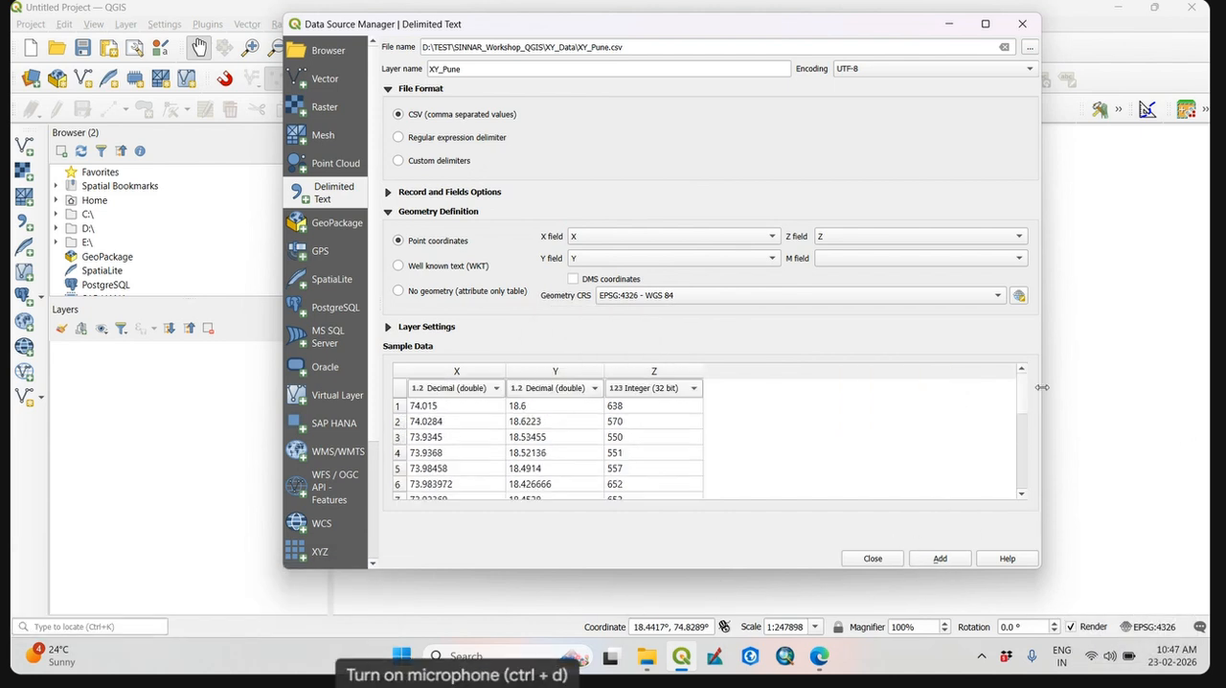
pyautogui.click(926, 562)
pyautogui.click(873, 560)
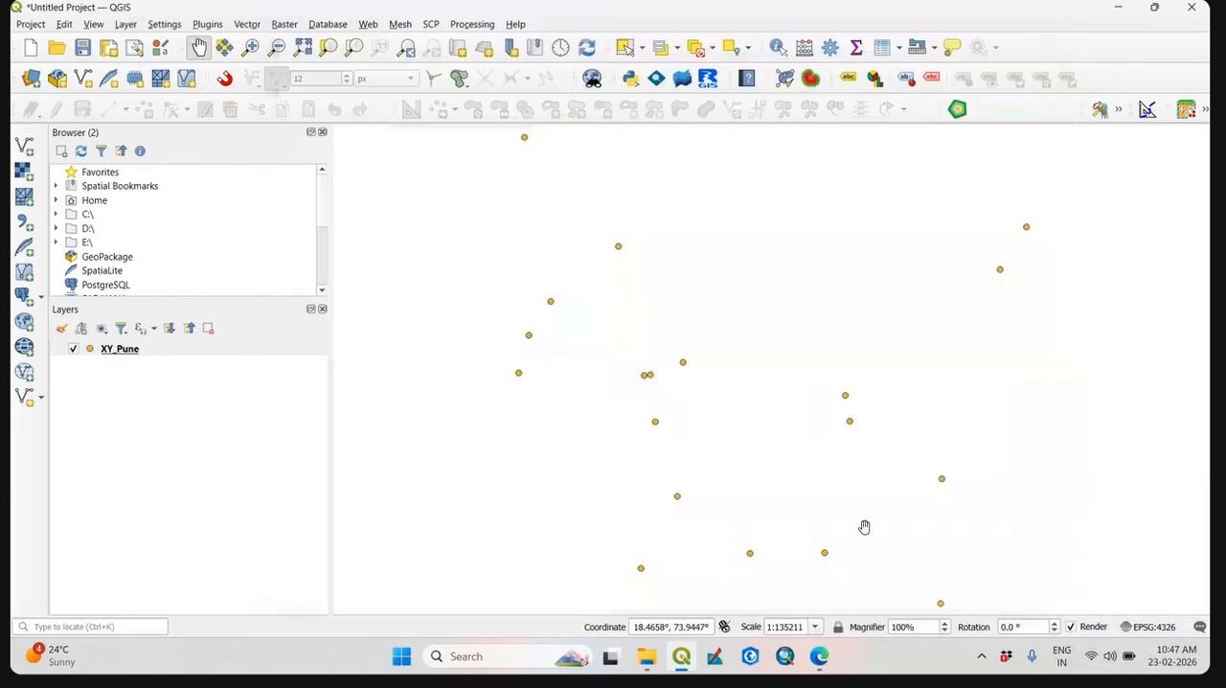
# Examine how the XY_Pune points are distributed across the map.
pyautogui.moveTo(859, 463); pyautogui.dragTo(770, 432)
pyautogui.scroll(-1, 801, 463)
pyautogui.scroll(1, 801, 463)
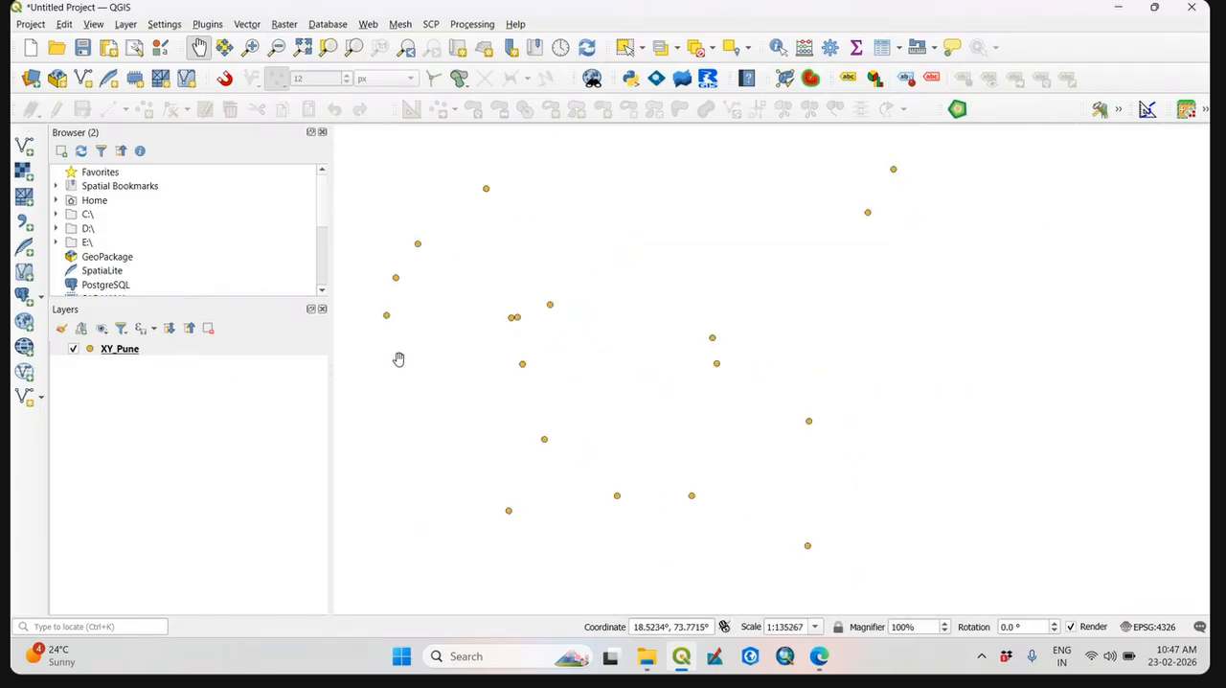
pyautogui.scroll(-1, 731, 342)
pyautogui.scroll(1, 636, 354)
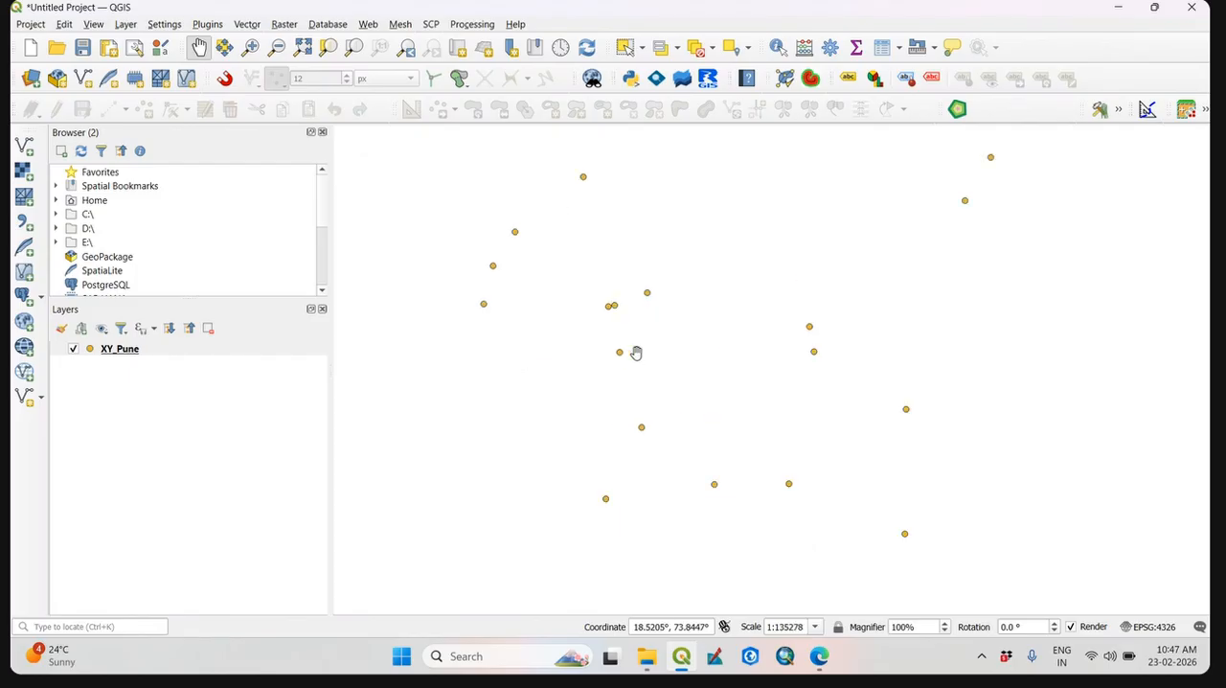
pyautogui.moveTo(638, 304); pyautogui.dragTo(609, 333)
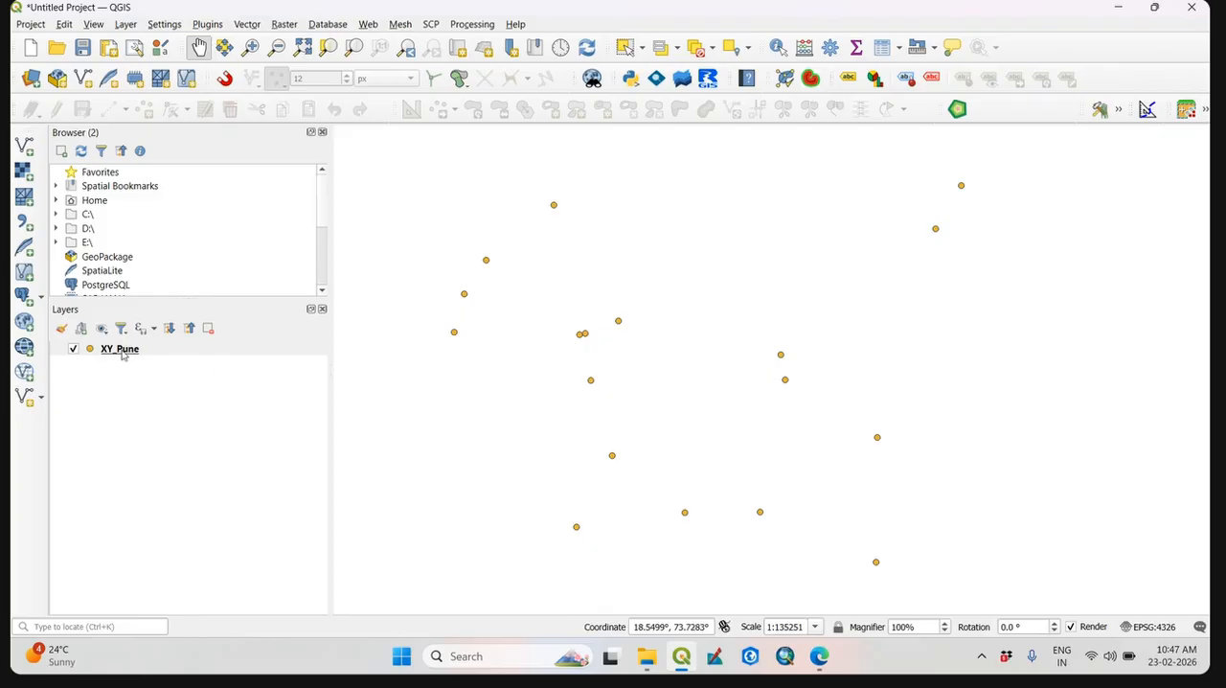
pyautogui.moveTo(719, 320)
pyautogui.mouseDown()
pyautogui.moveTo(797, 312)
pyautogui.moveTo(739, 324)
pyautogui.mouseUp()
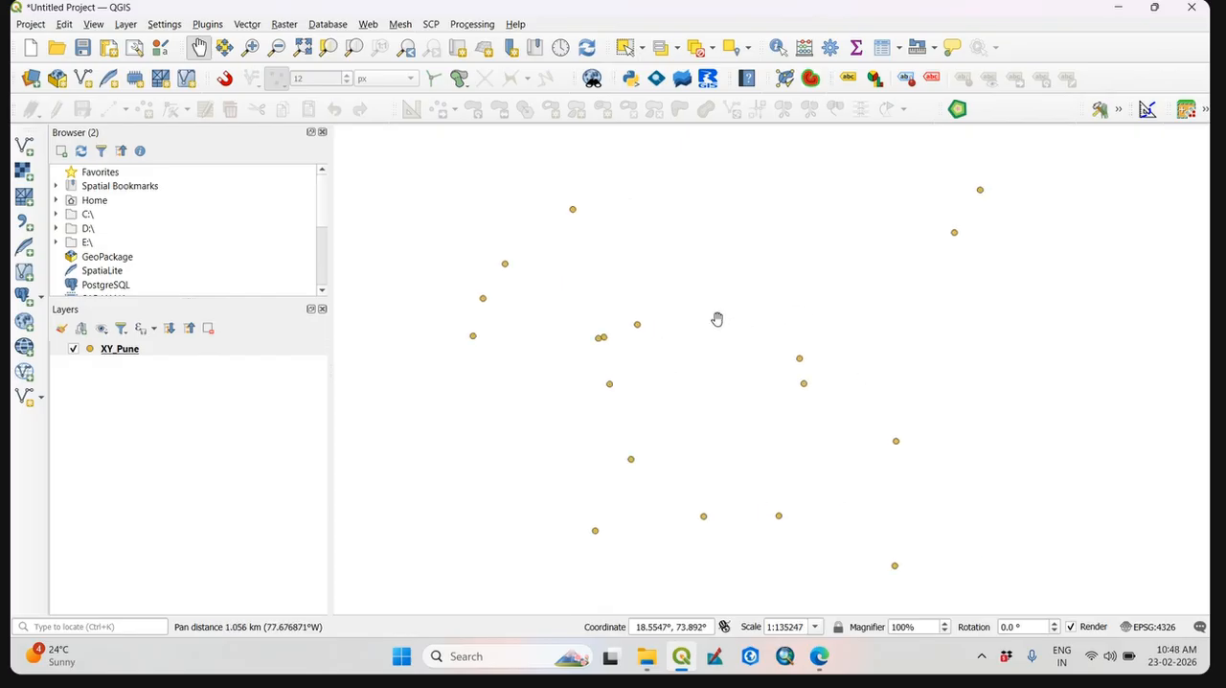
# Start exporting the XY_Pune layer as an ESRI Shapefile, with XY_Pune_points.shp in SINNAR_Workshop_QGIS\XY_Data as the output file.
pyautogui.rightClick(143, 351)
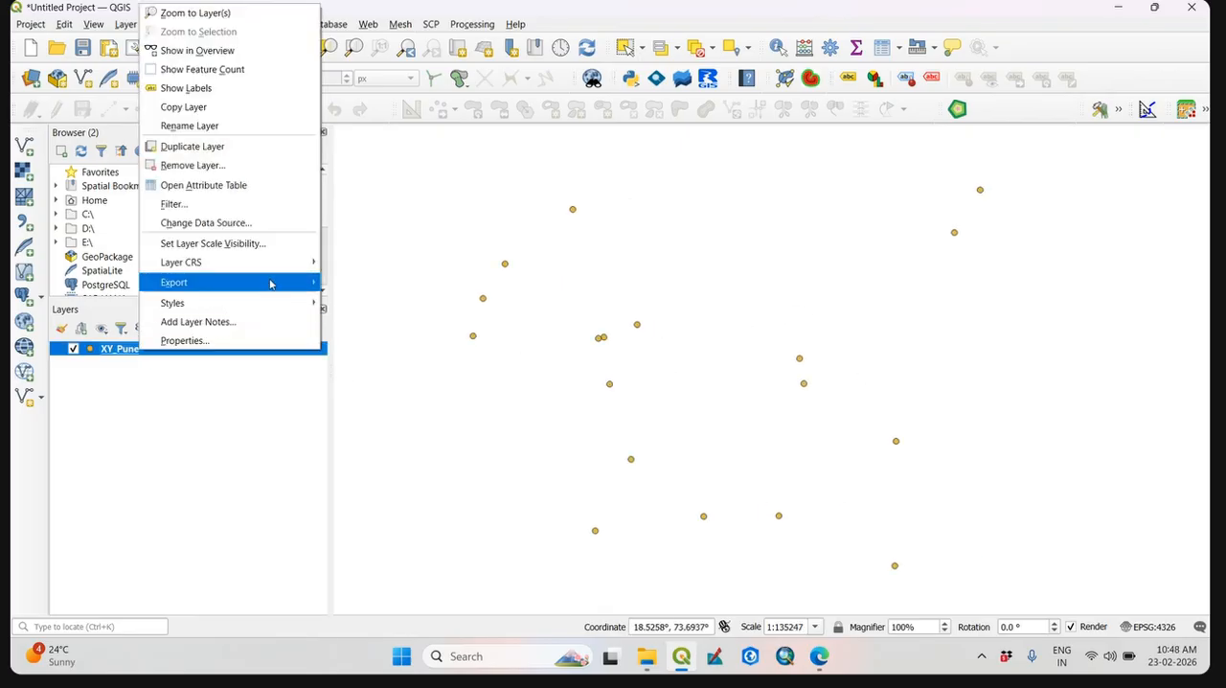
pyautogui.moveTo(274, 282)
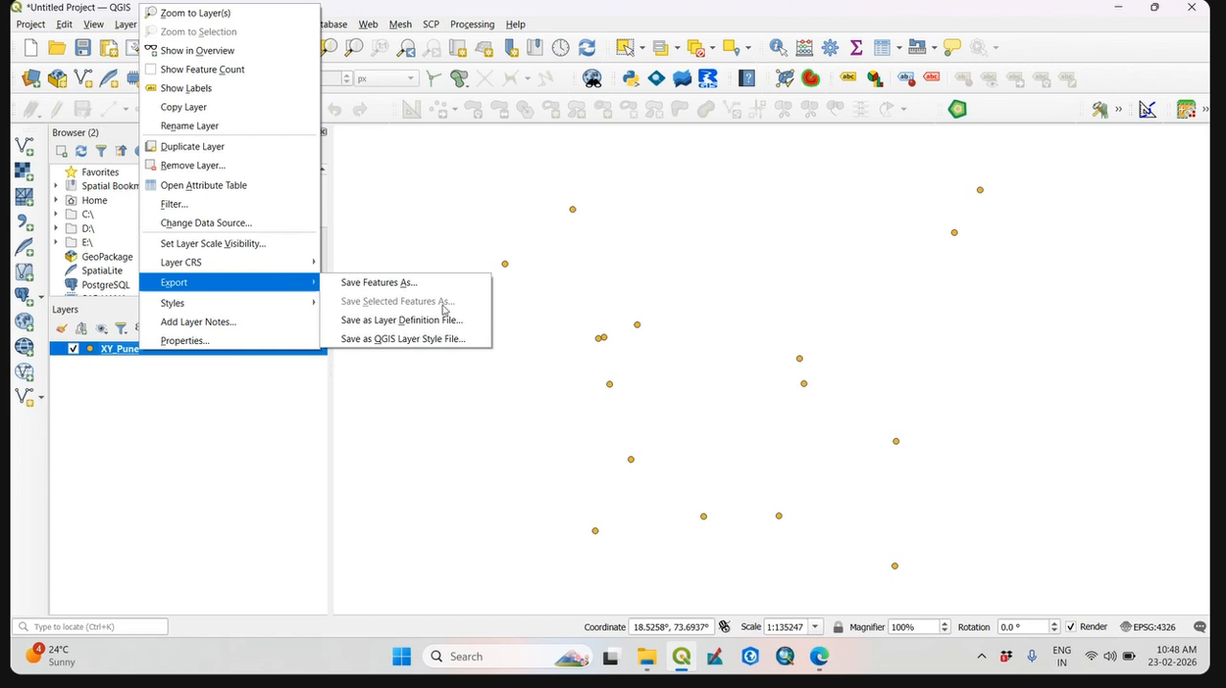
pyautogui.click(408, 282)
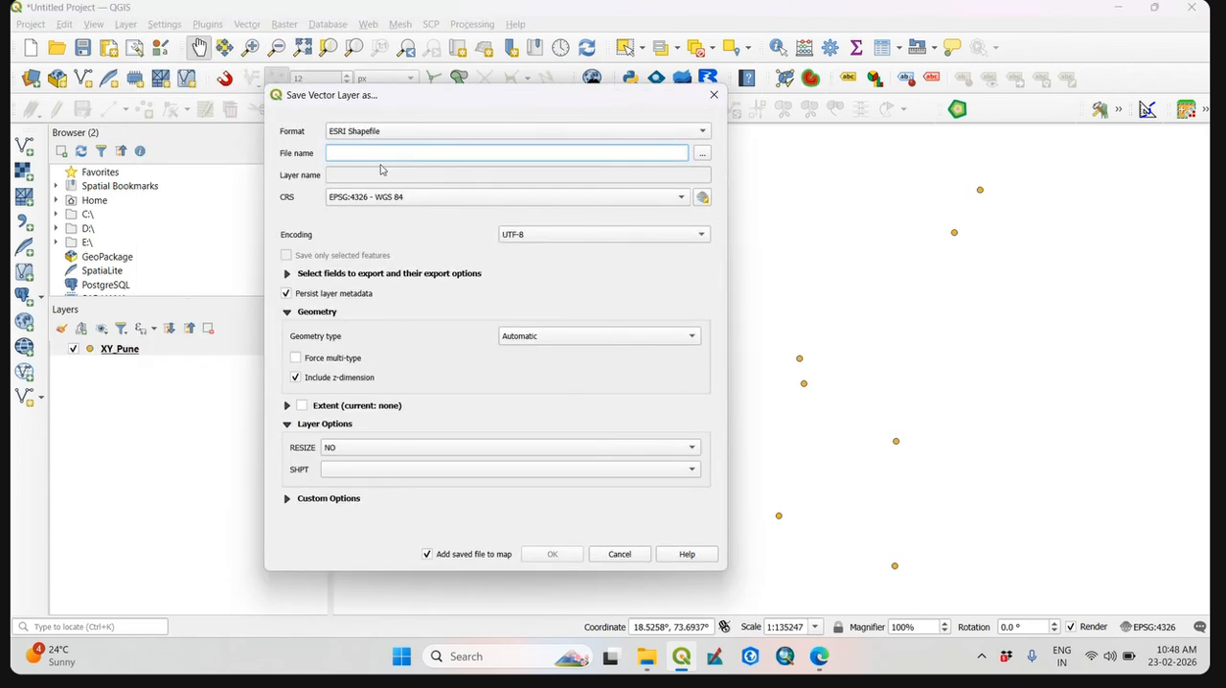
pyautogui.click(701, 154)
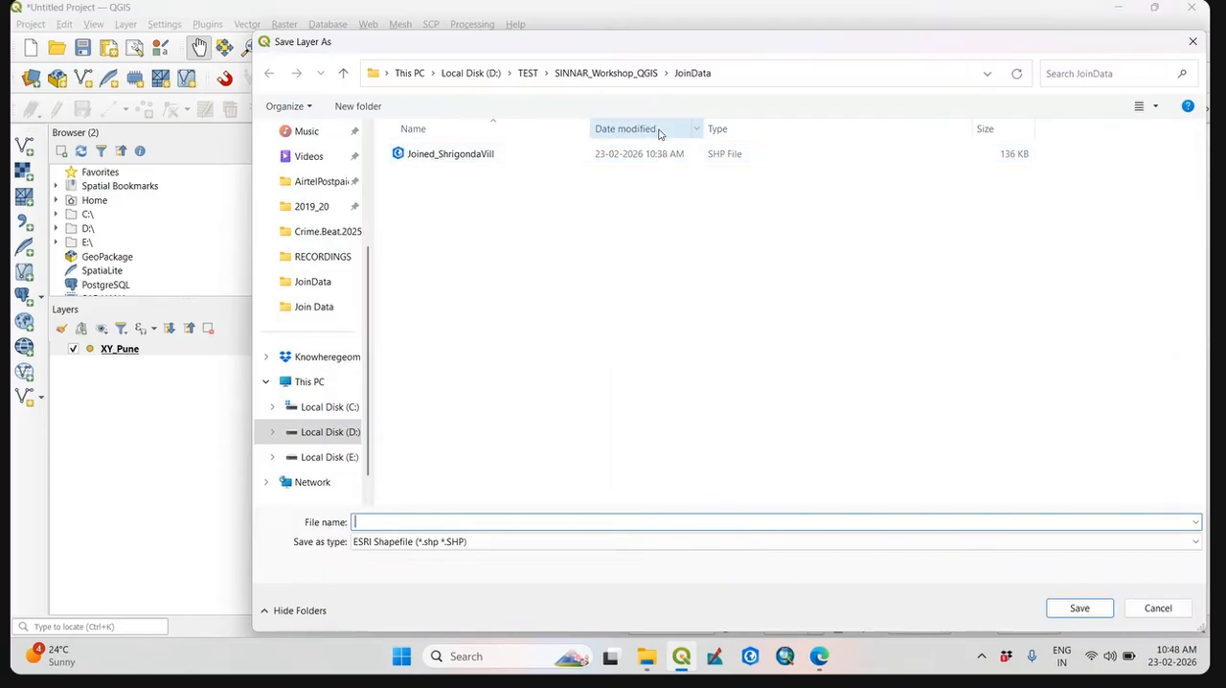
pyautogui.click(615, 75)
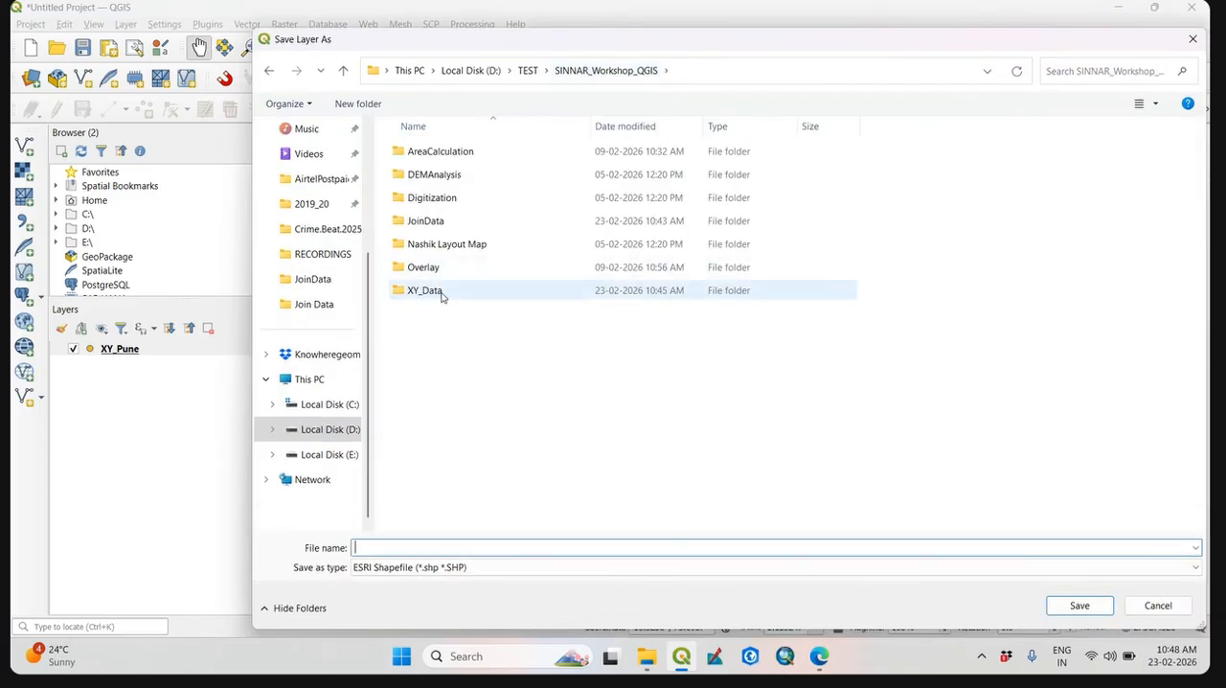
pyautogui.doubleClick(427, 289)
pyautogui.click(478, 546)
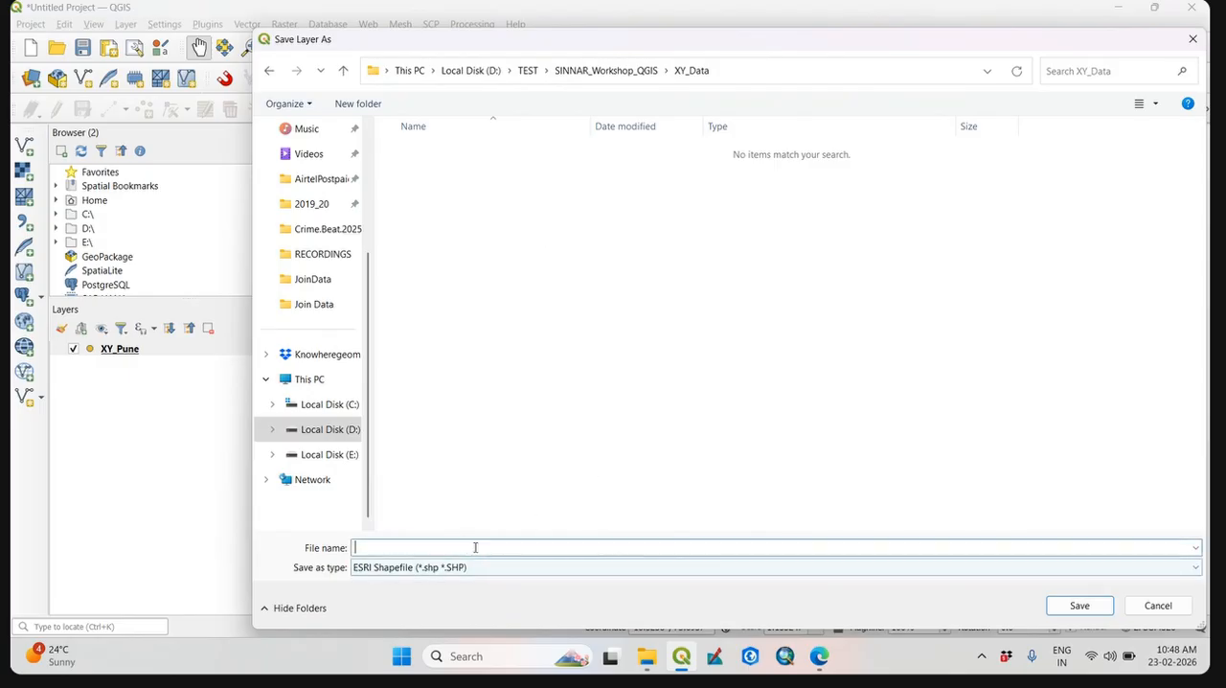
pyautogui.write('XY')
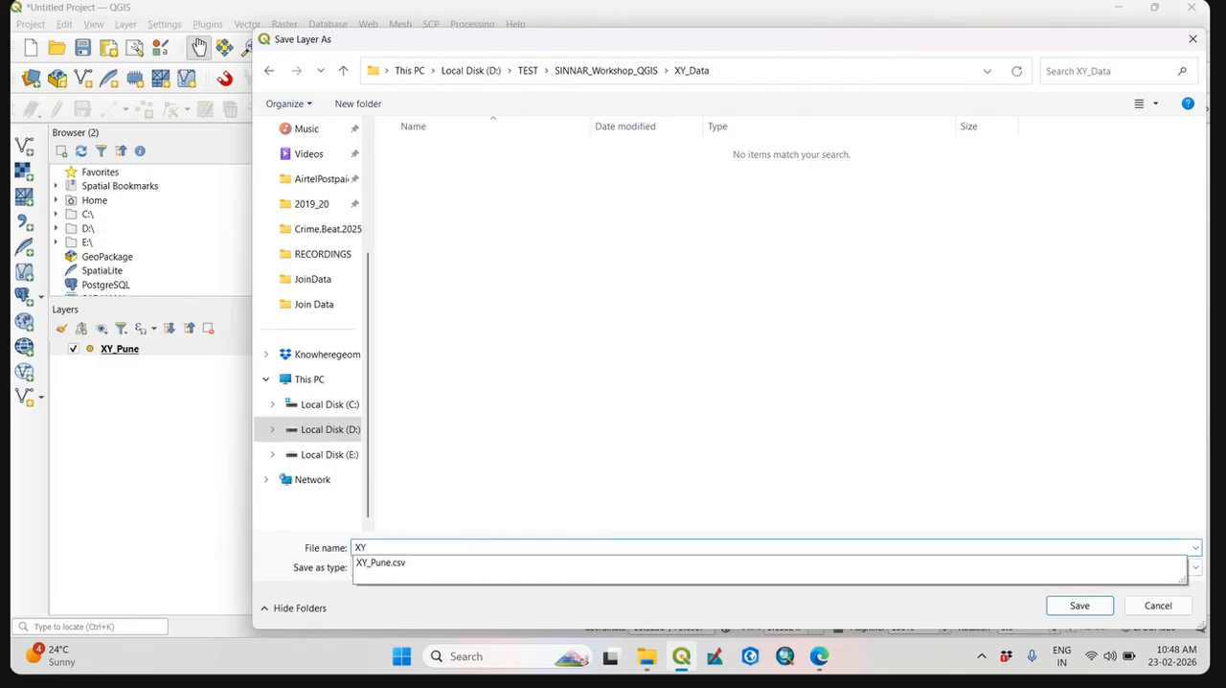
pyautogui.write('_Pune_points.shp')
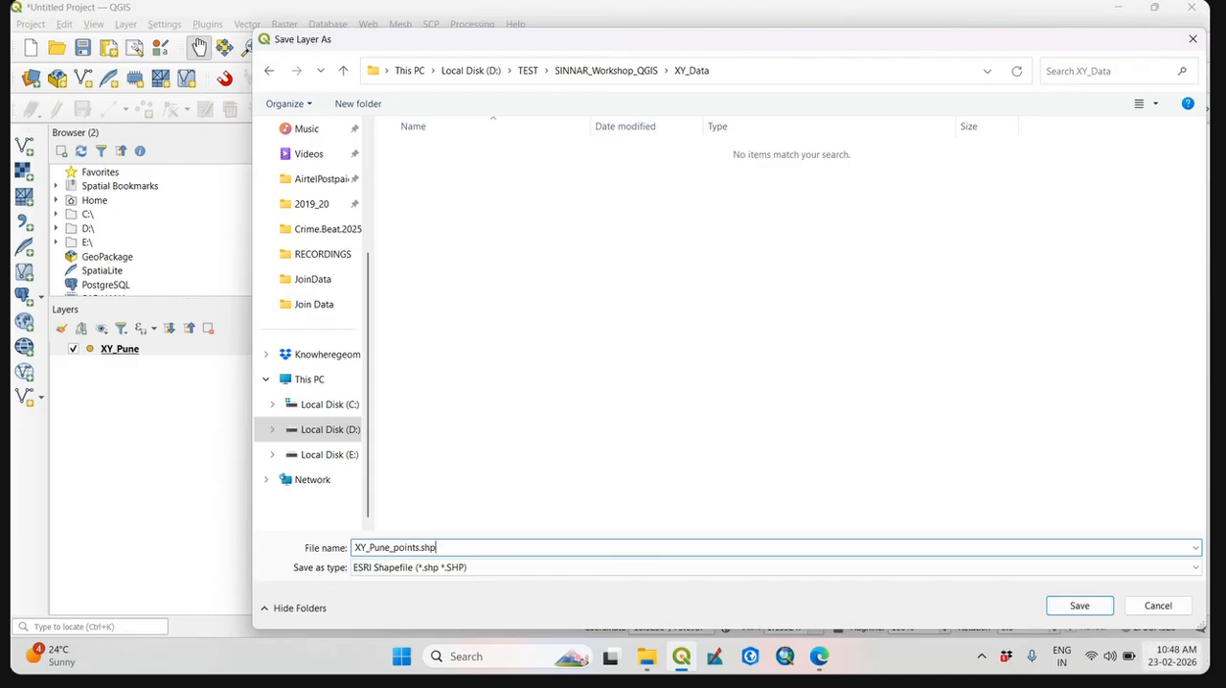
pyautogui.click(1083, 605)
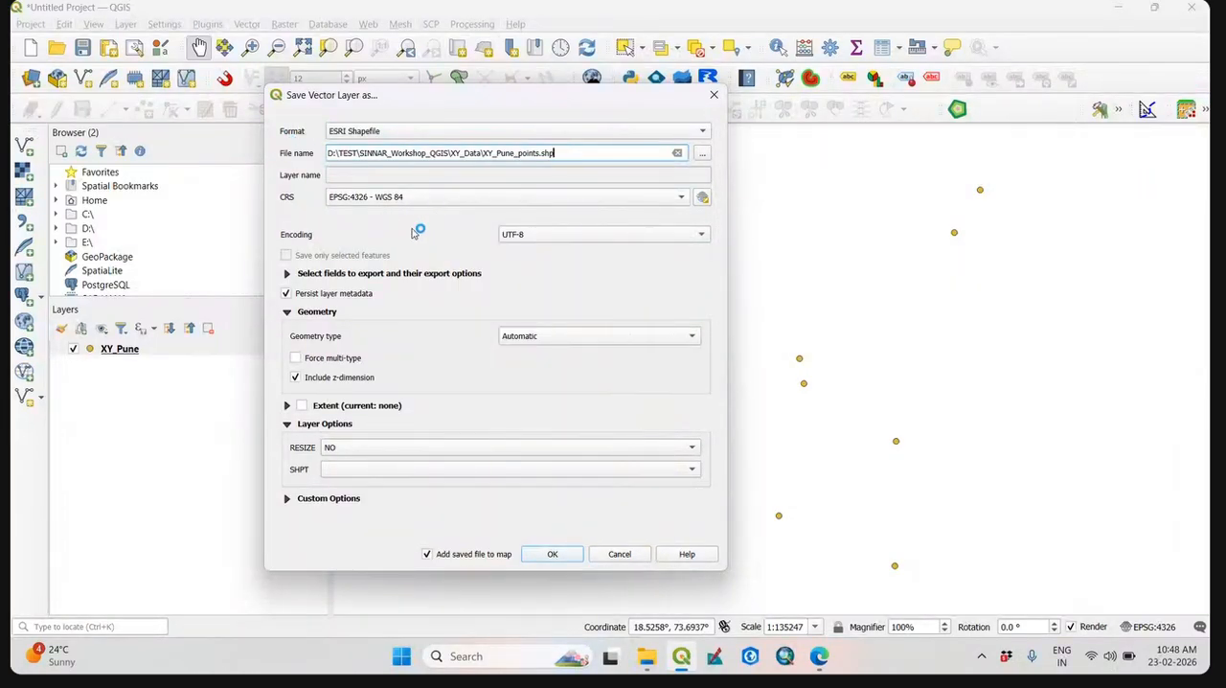
# Choose EPSG:32643 - WGS 84 / UTM zone 43N from the listed CRS options for the exported shapefile.
pyautogui.click(683, 198)
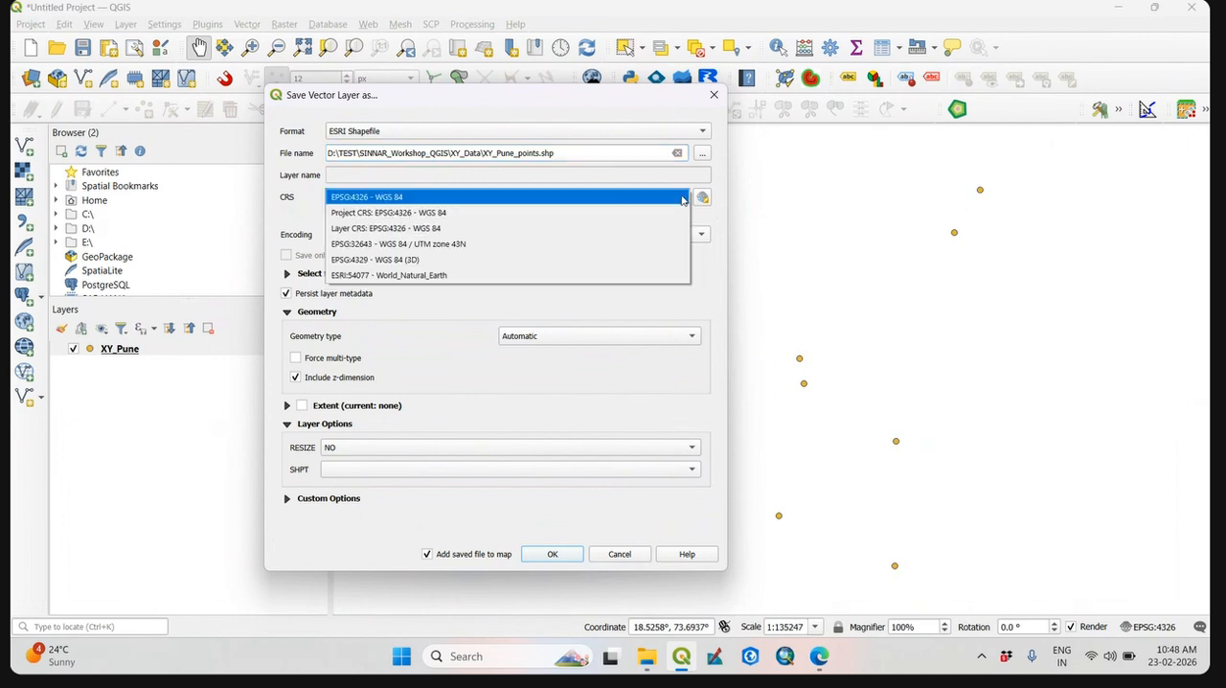
pyautogui.click(482, 243)
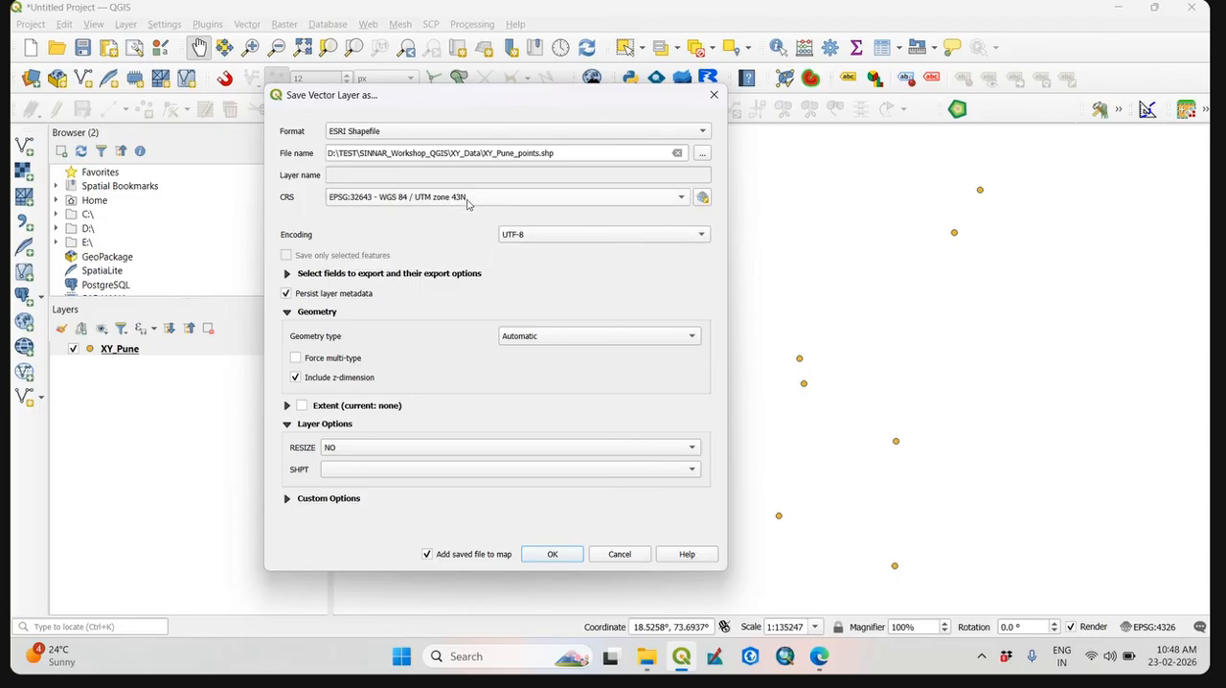
pyautogui.click(468, 204)
pyautogui.click(742, 223)
# Open the export's CRS selector and expand the Universal Transverse Mercator (UTM) group under the projected systems.
pyautogui.click(703, 196)
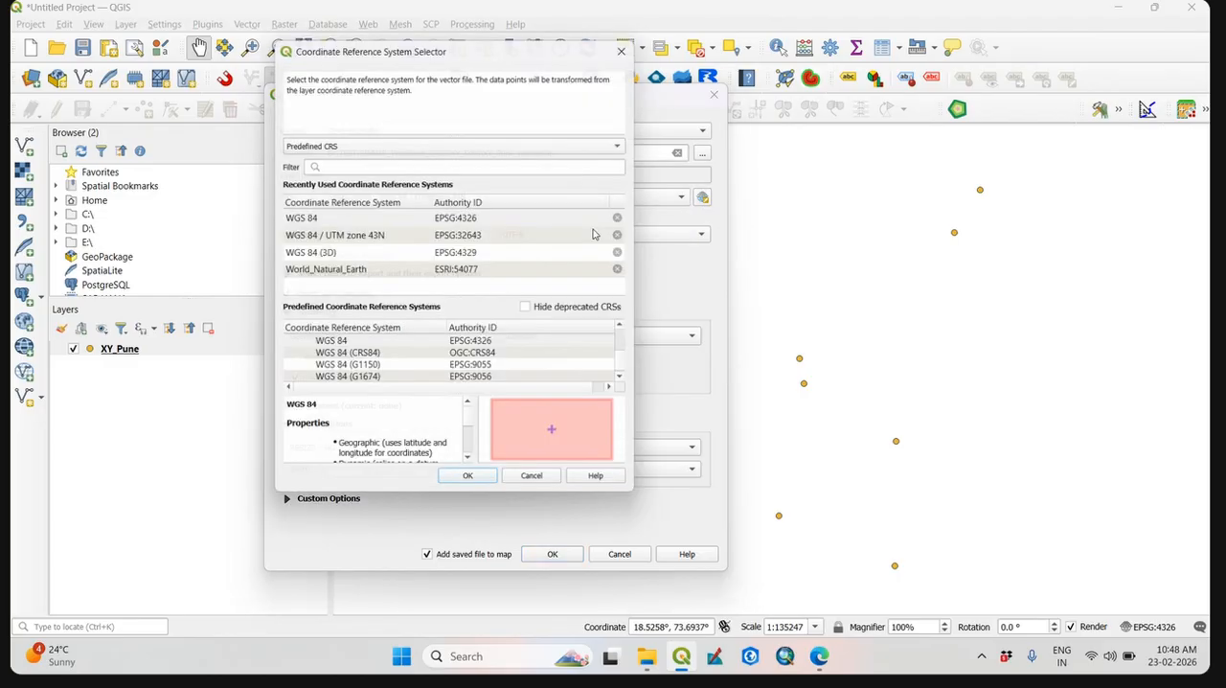
pyautogui.moveTo(628, 375); pyautogui.dragTo(637, 326)
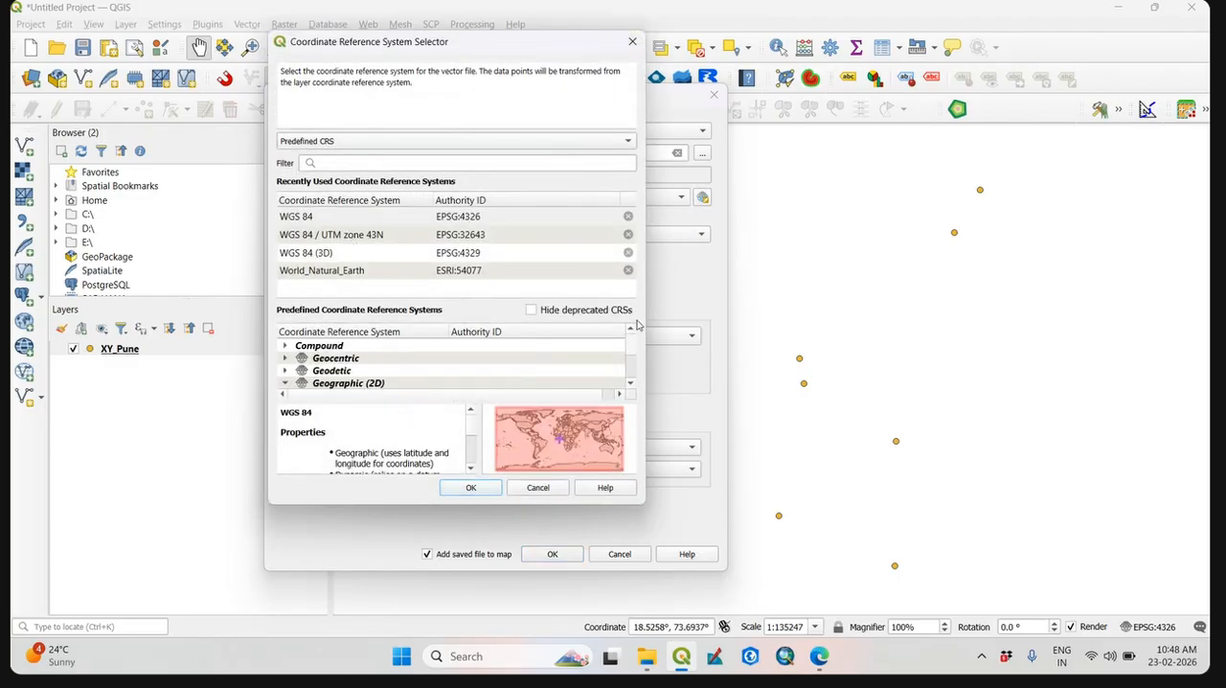
pyautogui.scroll(-1, 328, 384)
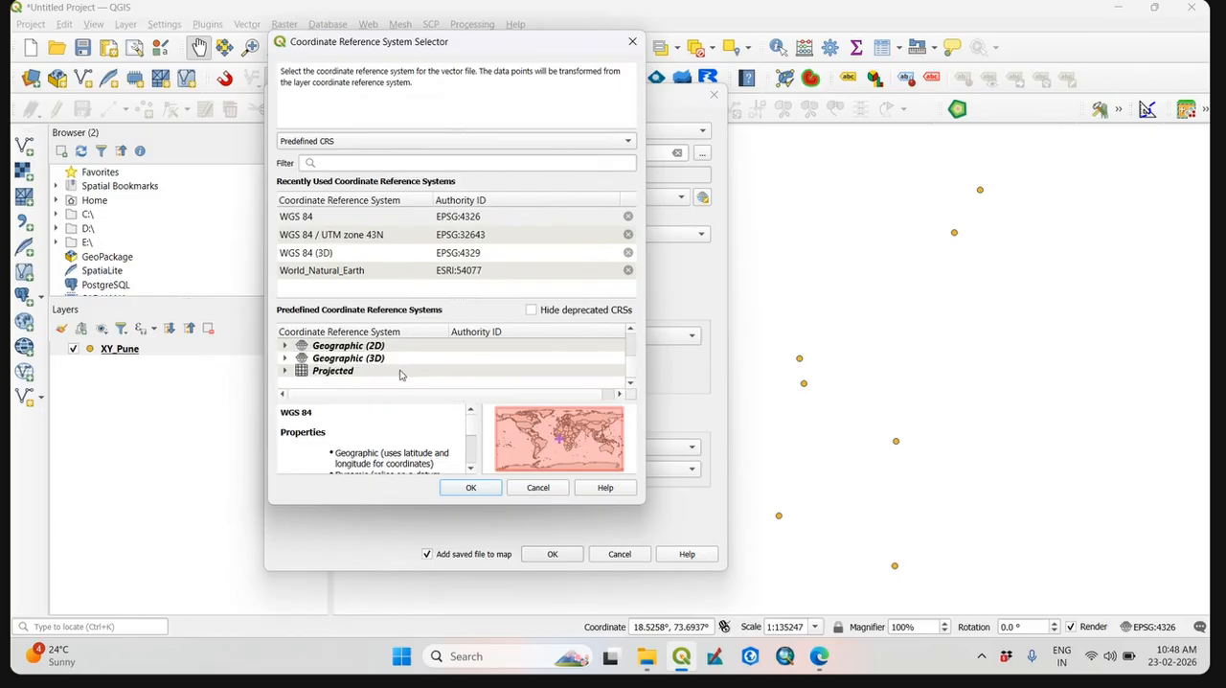
pyautogui.doubleClick(327, 371)
pyautogui.scroll(-3, 365, 374)
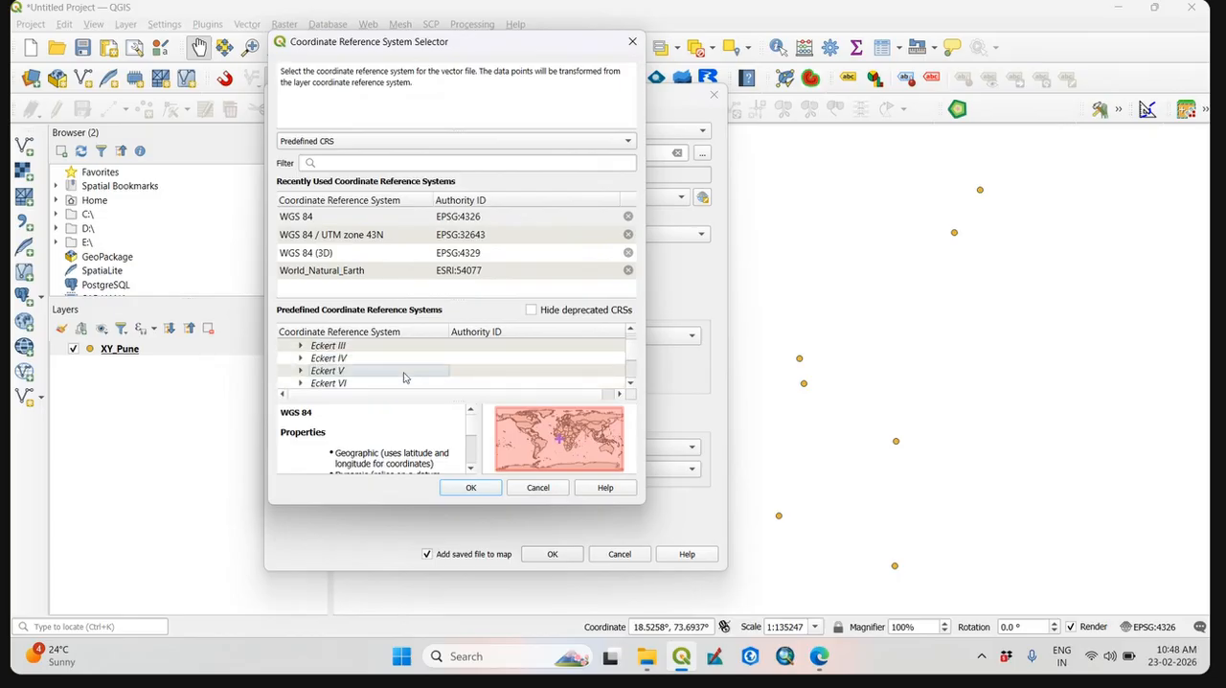
pyautogui.scroll(-10, 407, 373)
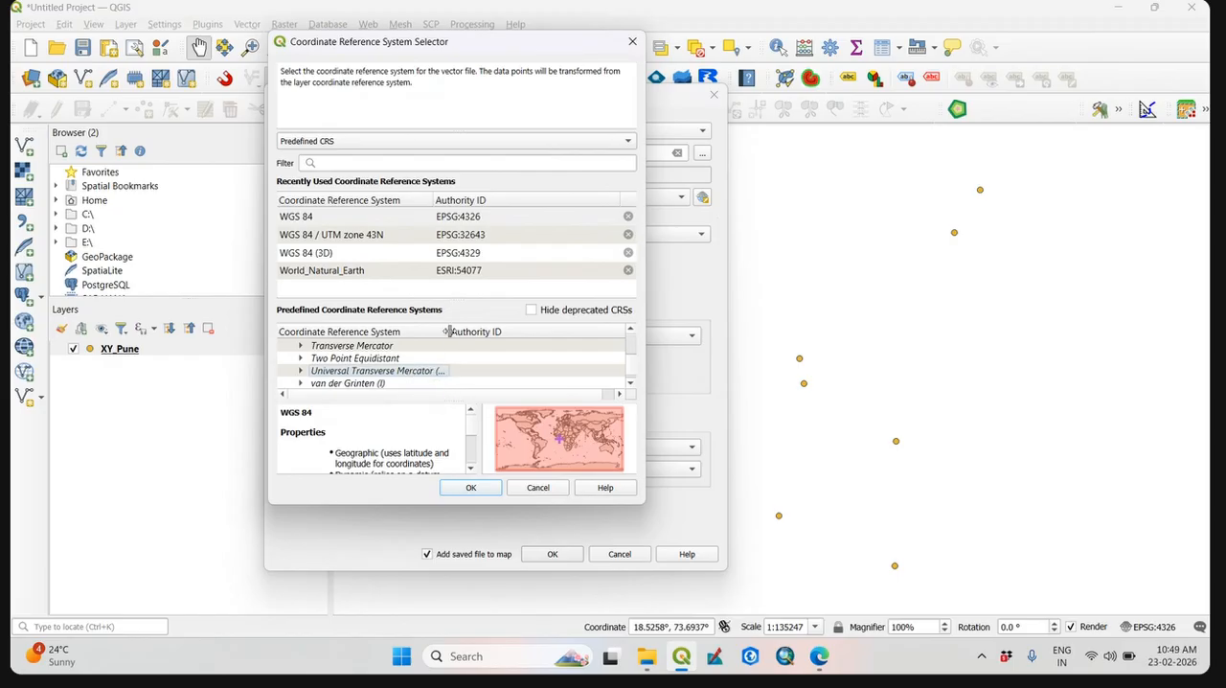
pyautogui.moveTo(450, 331); pyautogui.dragTo(522, 334)
pyautogui.click(302, 371)
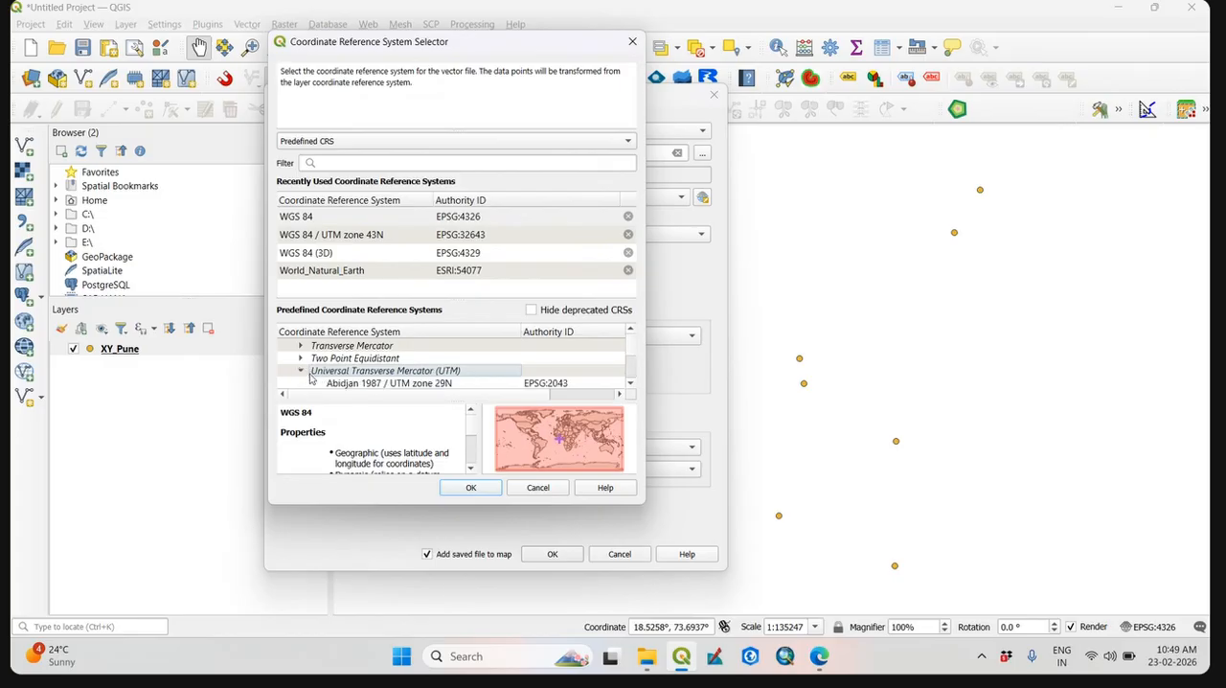
# Find WGS 84 / UTM zone 43N (EPSG:32643) among the UTM systems and apply it as the export CRS.
pyautogui.scroll(-2, 390, 373)
pyautogui.scroll(1, 390, 374)
pyautogui.click(390, 371)
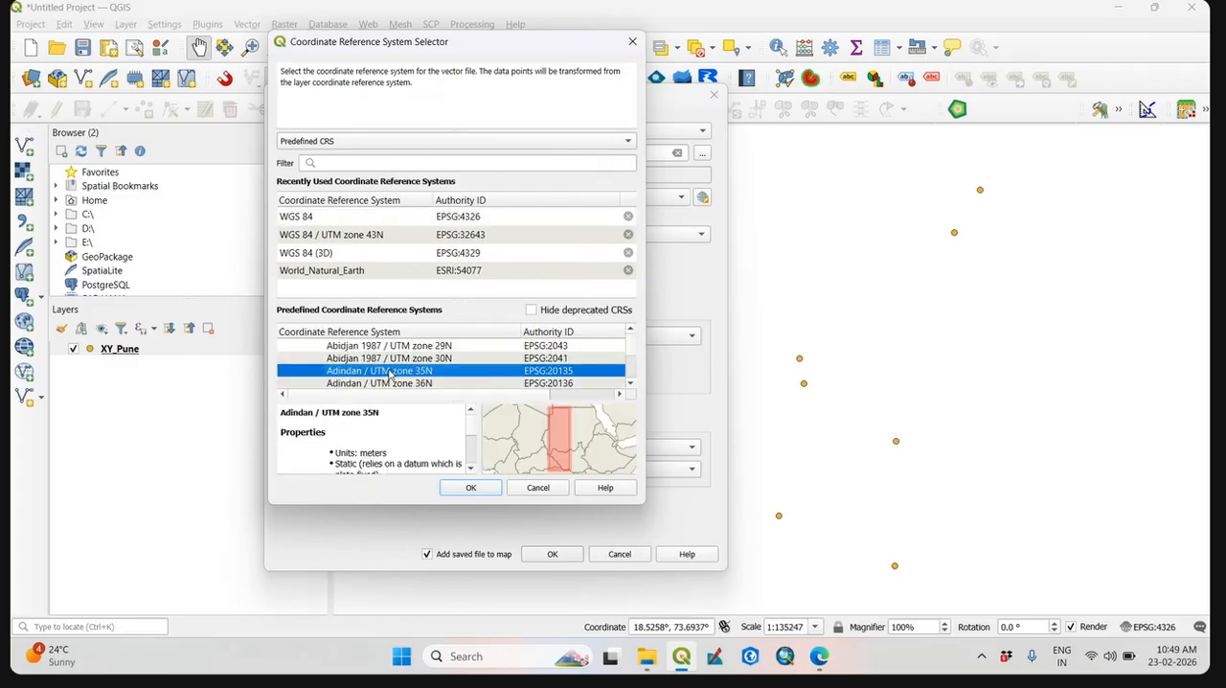
pyautogui.write('wgs')
pyautogui.scroll(-10, 390, 369)
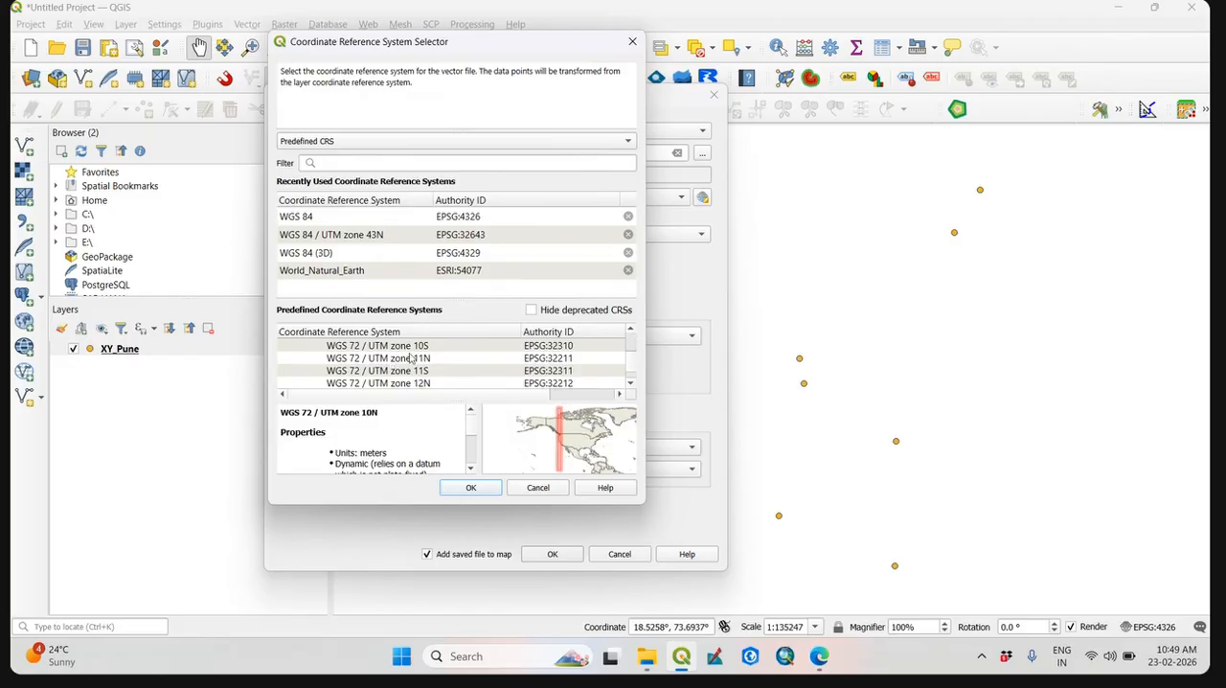
pyautogui.scroll(-7, 412, 372)
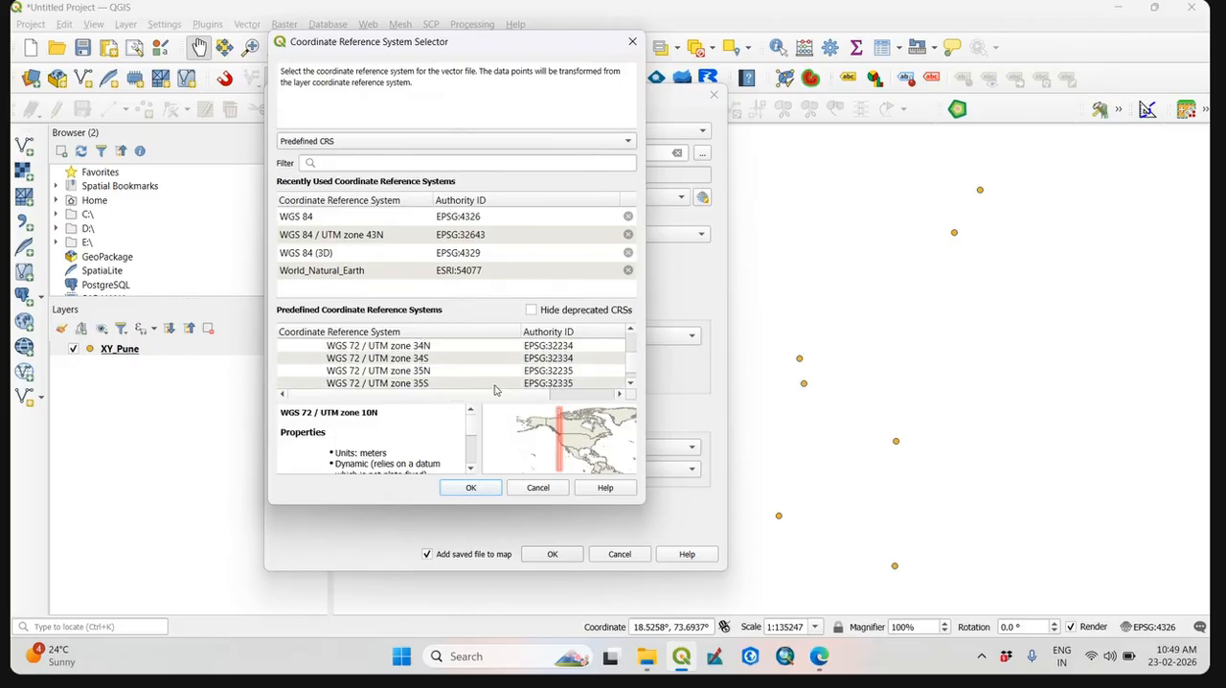
pyautogui.click(632, 384)
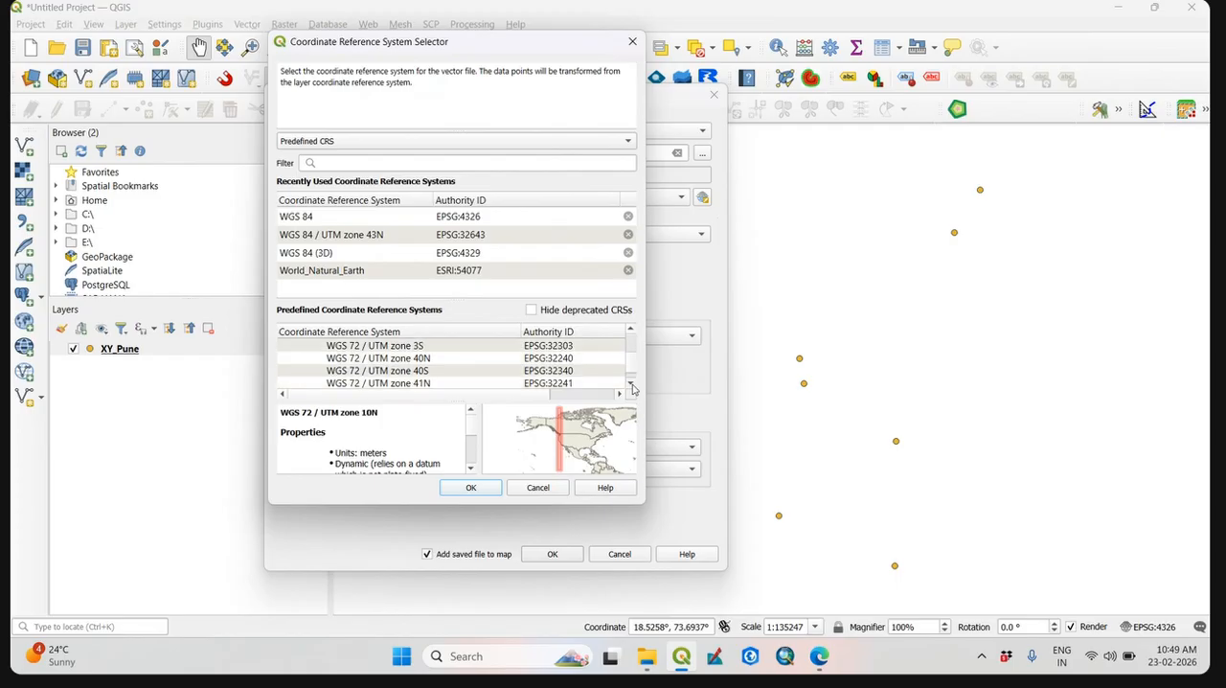
pyautogui.click(631, 385)
pyautogui.click(631, 386)
pyautogui.click(632, 384)
pyautogui.click(632, 385)
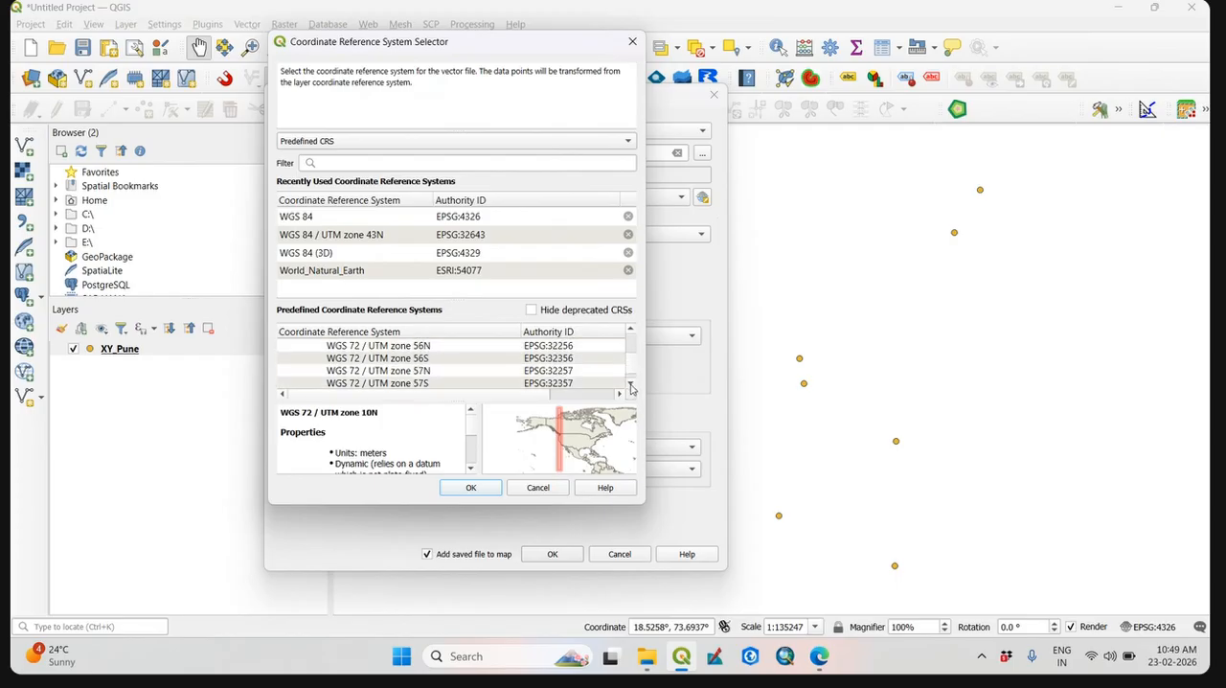
pyautogui.click(631, 384)
pyautogui.click(632, 384)
pyautogui.click(632, 385)
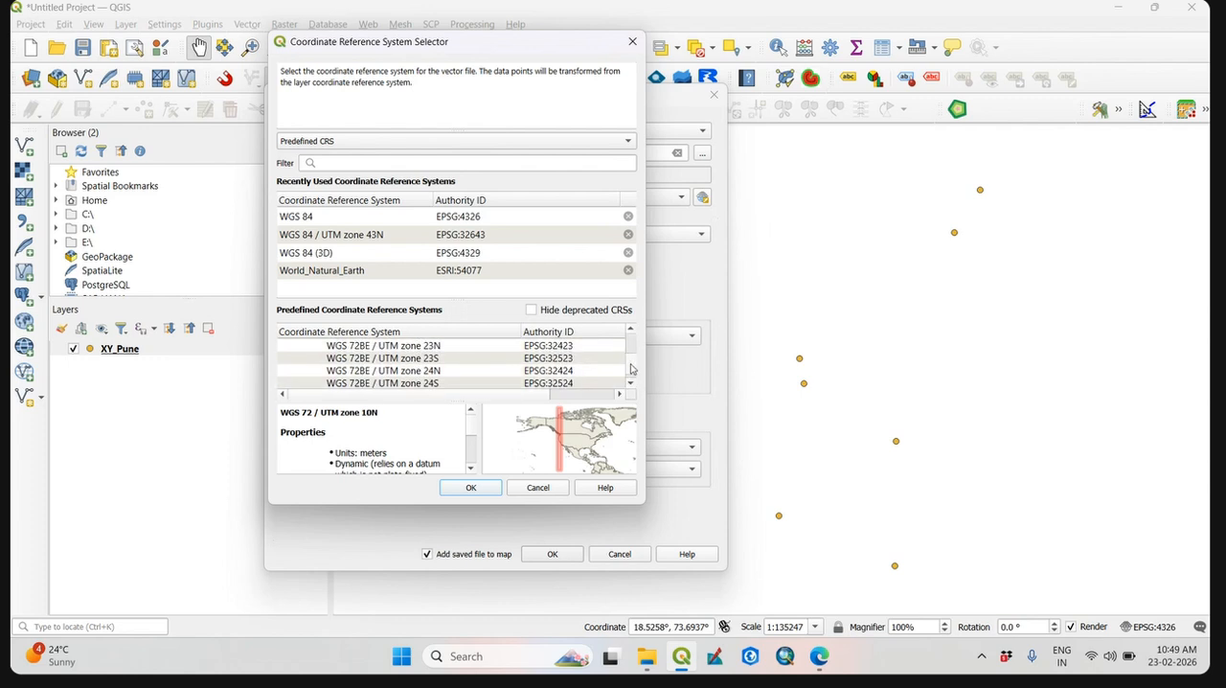
pyautogui.moveTo(631, 368); pyautogui.dragTo(631, 370)
pyautogui.click(632, 385)
pyautogui.scroll(-10, 631, 385)
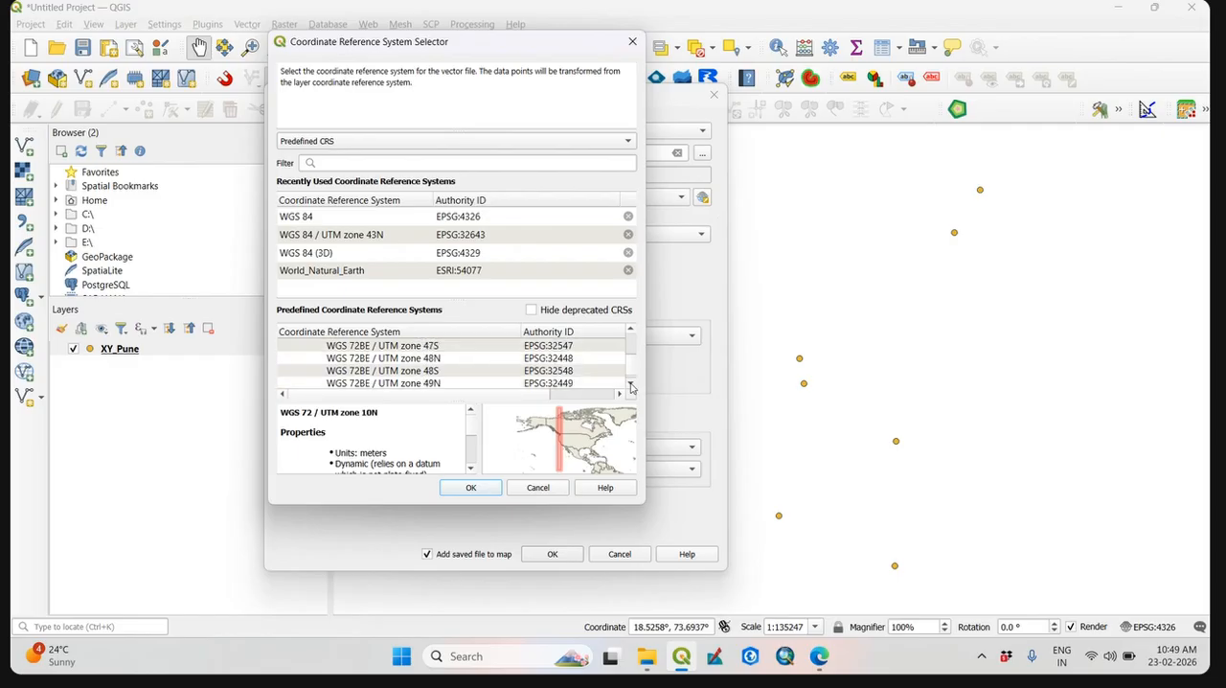
pyautogui.scroll(-15, 631, 386)
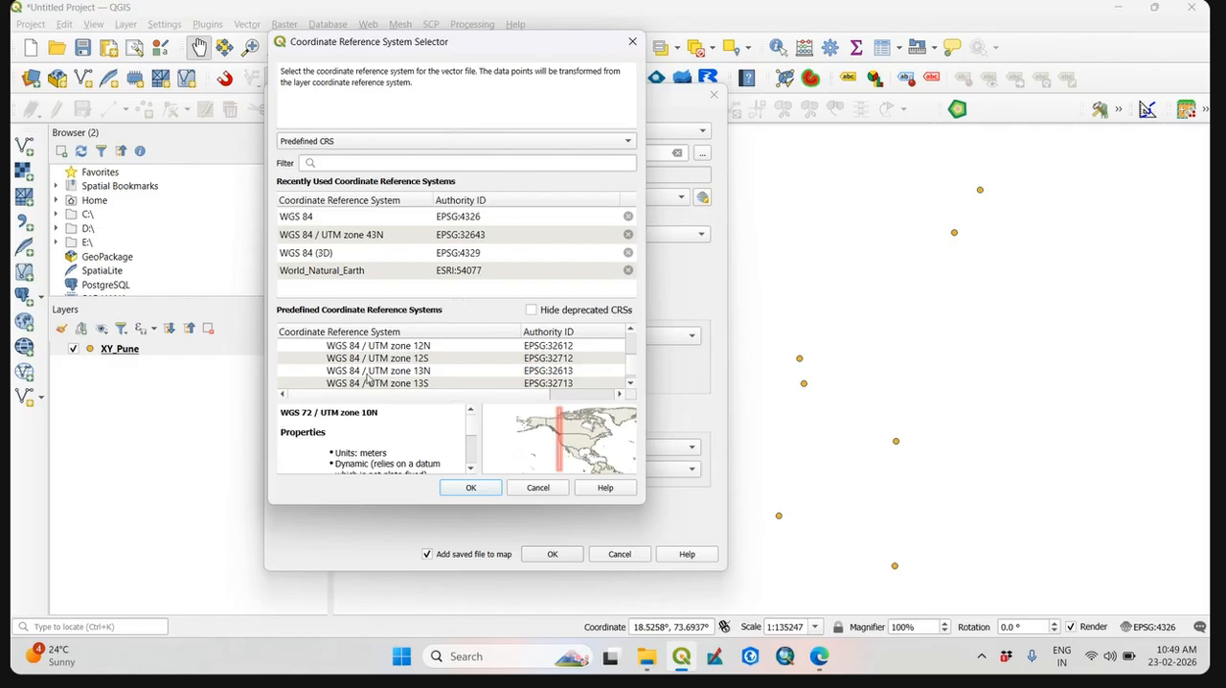
pyautogui.click(632, 385)
pyautogui.click(631, 384)
pyautogui.scroll(-2, 633, 390)
pyautogui.scroll(-3, 631, 390)
pyautogui.click(631, 385)
pyautogui.click(630, 385)
pyautogui.click(631, 385)
pyautogui.click(630, 385)
pyautogui.click(630, 385)
pyautogui.click(630, 385)
pyautogui.click(630, 385)
pyautogui.click(631, 385)
pyautogui.tripleClick(630, 386)
pyautogui.doubleClick(631, 385)
pyautogui.click(630, 385)
pyautogui.click(631, 385)
pyautogui.click(631, 385)
pyautogui.click(630, 385)
pyautogui.click(630, 385)
pyautogui.click(631, 385)
pyautogui.click(631, 385)
pyautogui.click(629, 388)
pyautogui.click(629, 389)
pyautogui.click(628, 389)
pyautogui.doubleClick(629, 387)
pyautogui.doubleClick(629, 387)
pyautogui.tripleClick(629, 387)
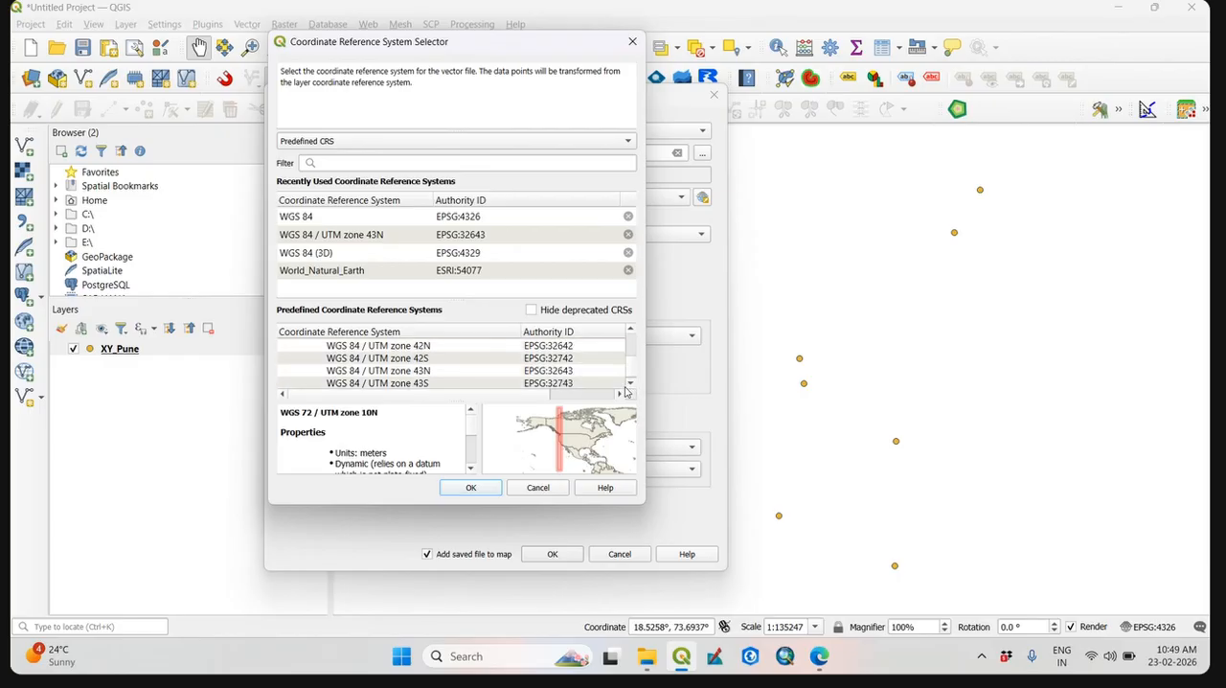
pyautogui.click(410, 371)
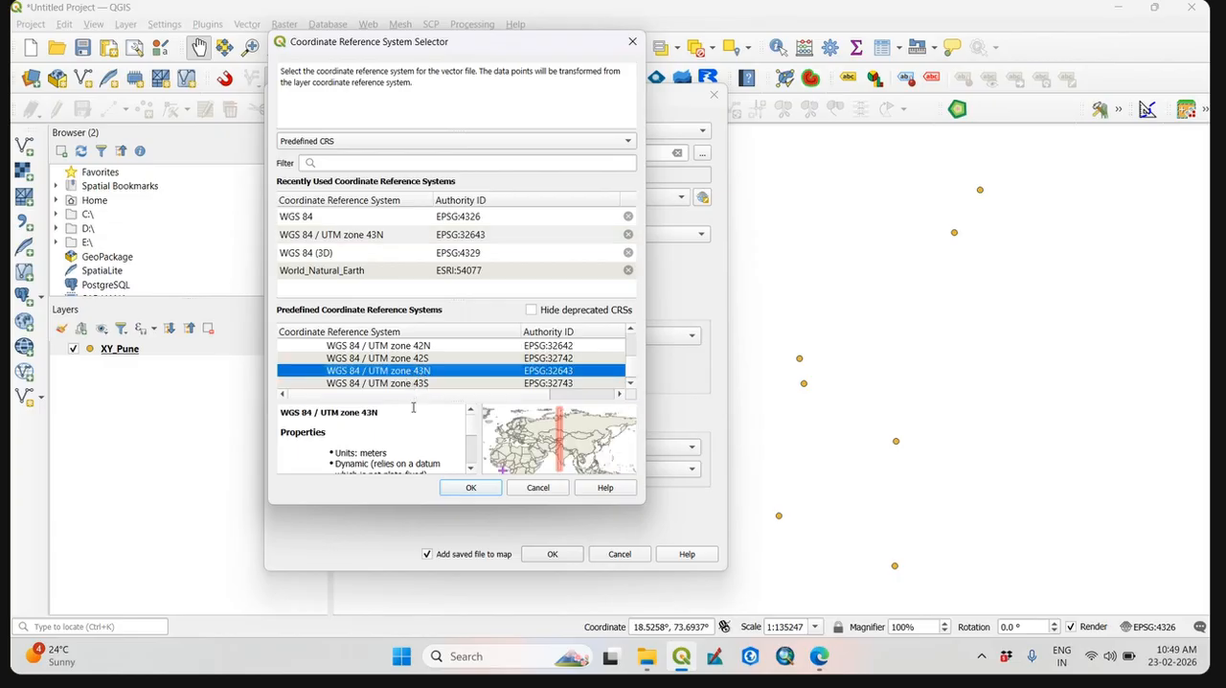
pyautogui.click(471, 487)
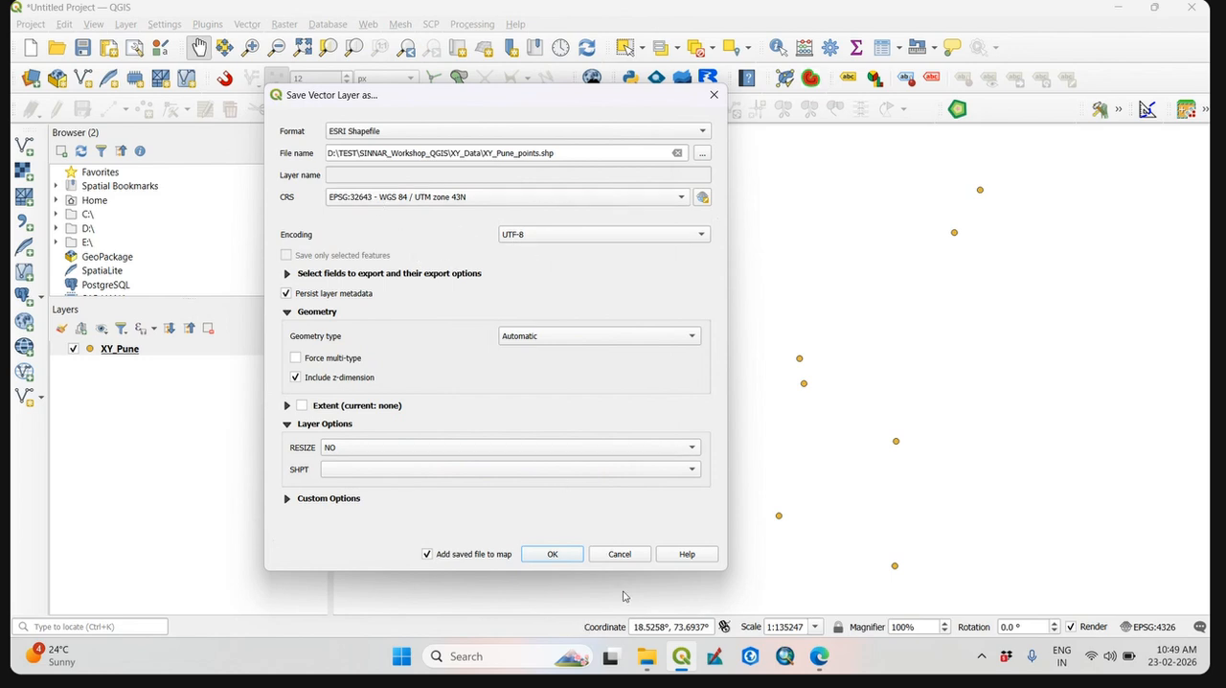
# Run the configured shapefile export, and start a new empty project without saving the current one.
pyautogui.click(552, 554)
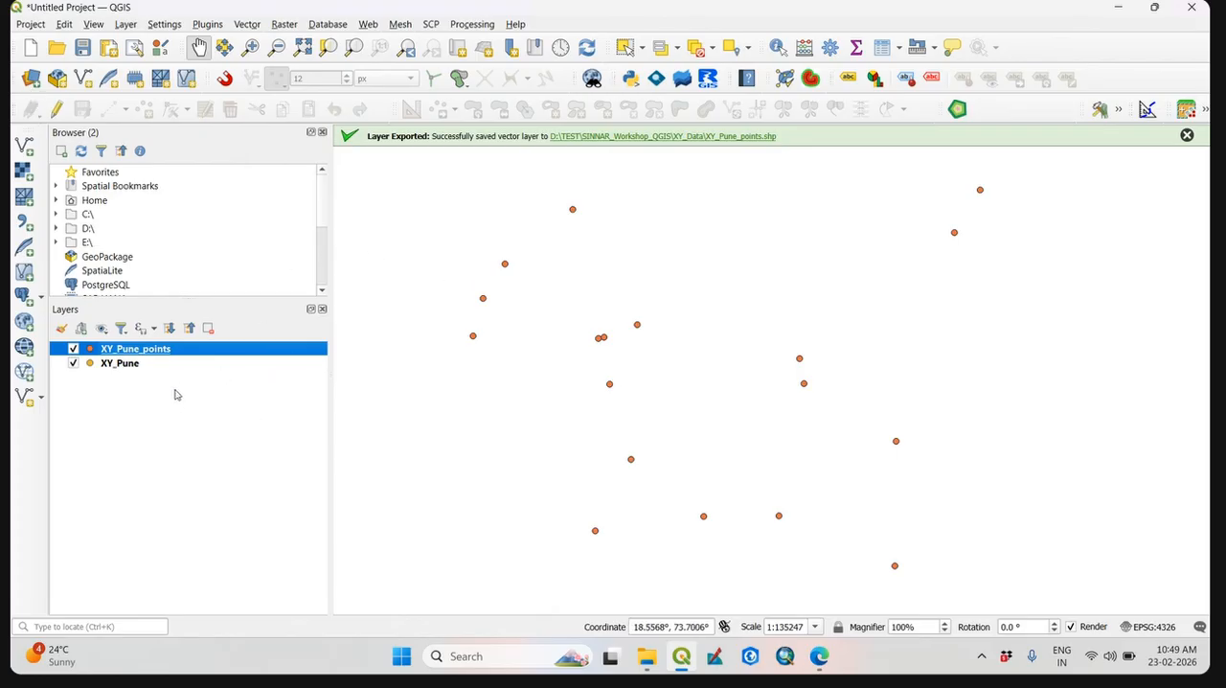
pyautogui.click(115, 364)
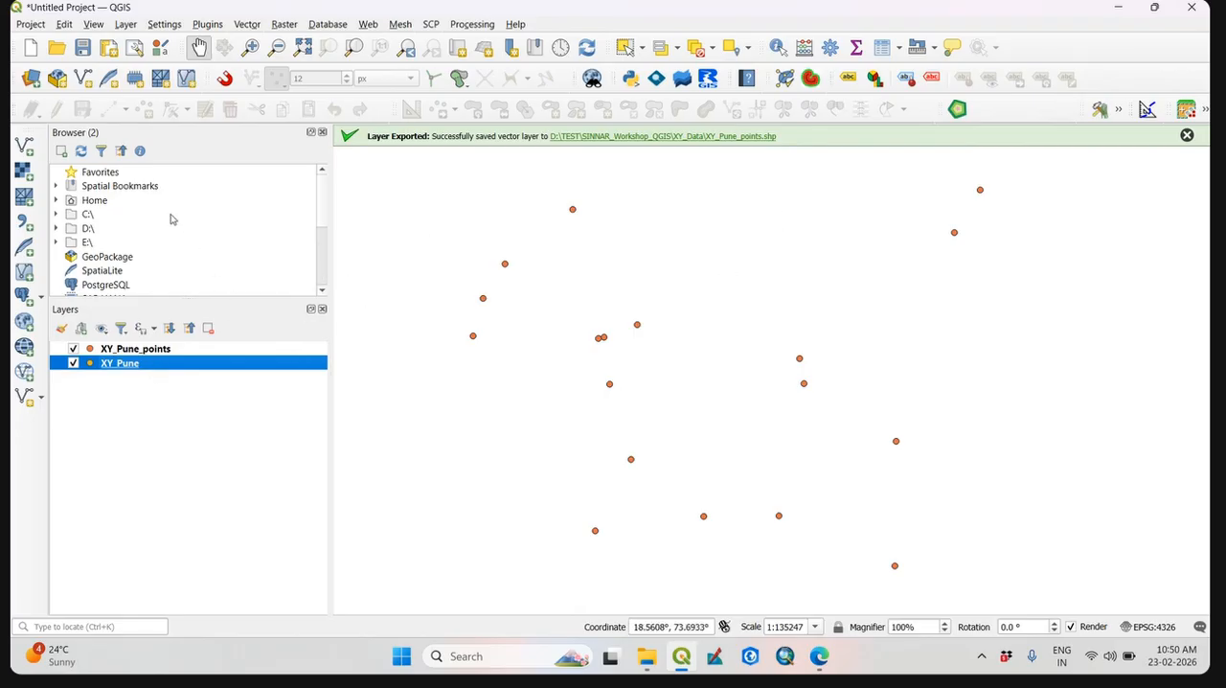
pyautogui.click(31, 48)
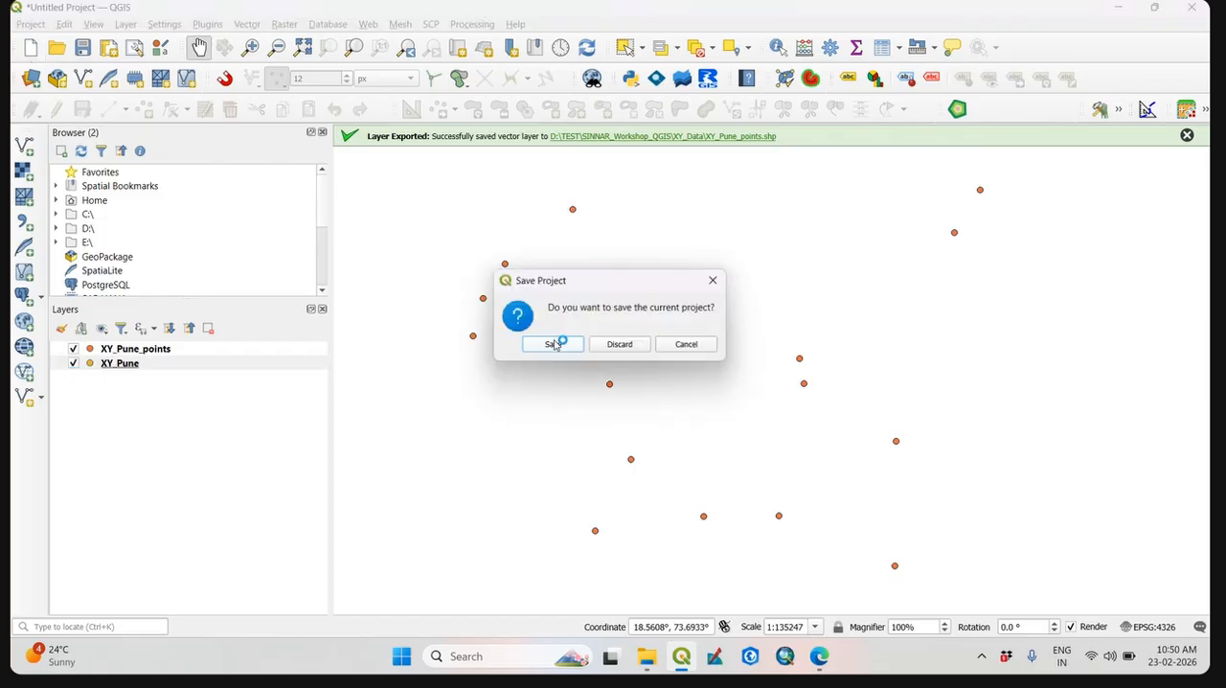
pyautogui.click(620, 344)
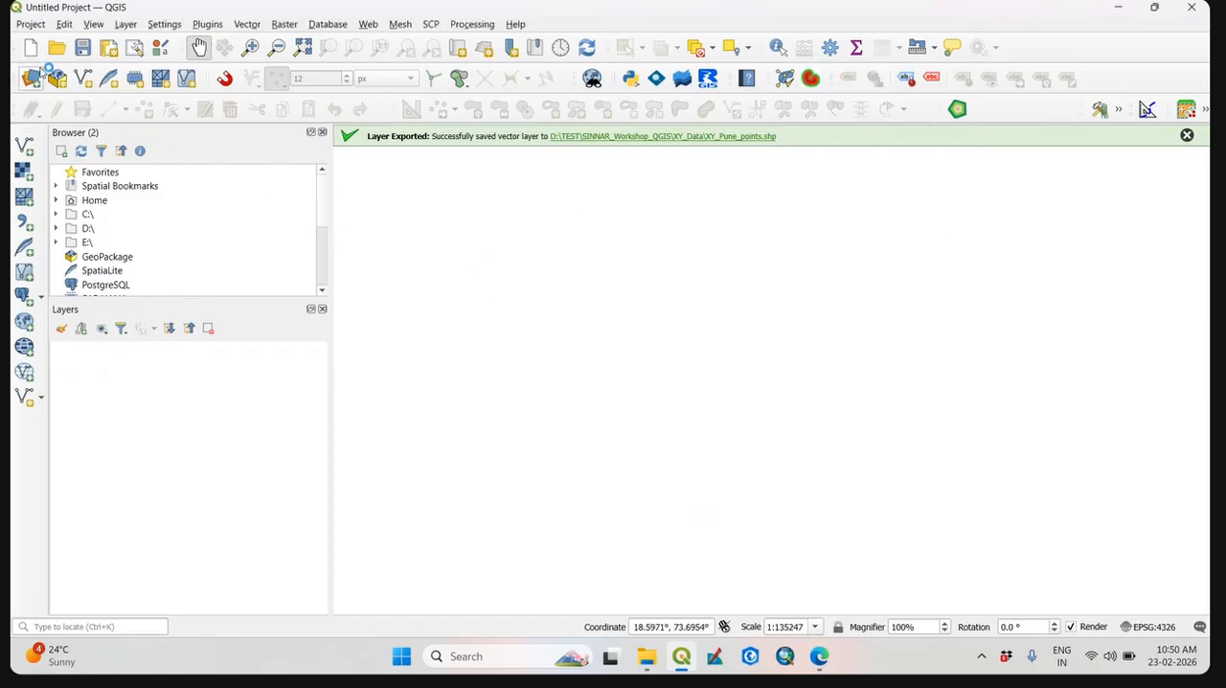
# Add the XY_Pune_points shapefile from SINNAR_Workshop_QGIS\XY_Data to the project as a vector layer.
pyautogui.click(25, 145)
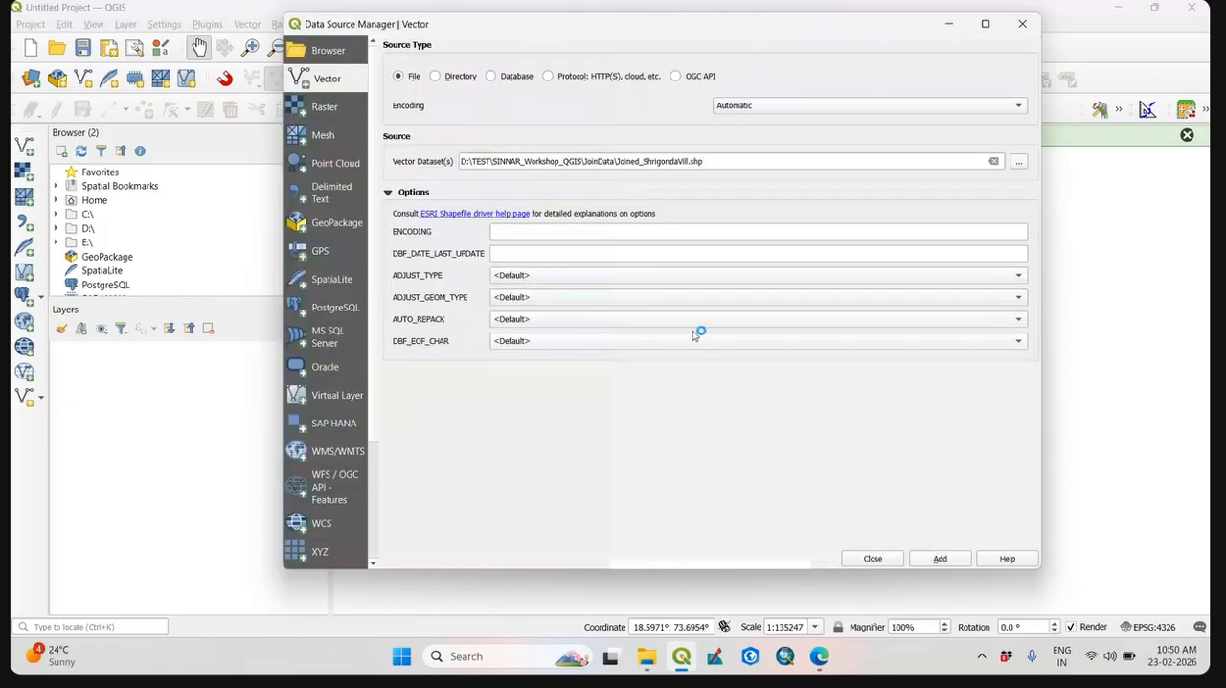
pyautogui.click(1019, 161)
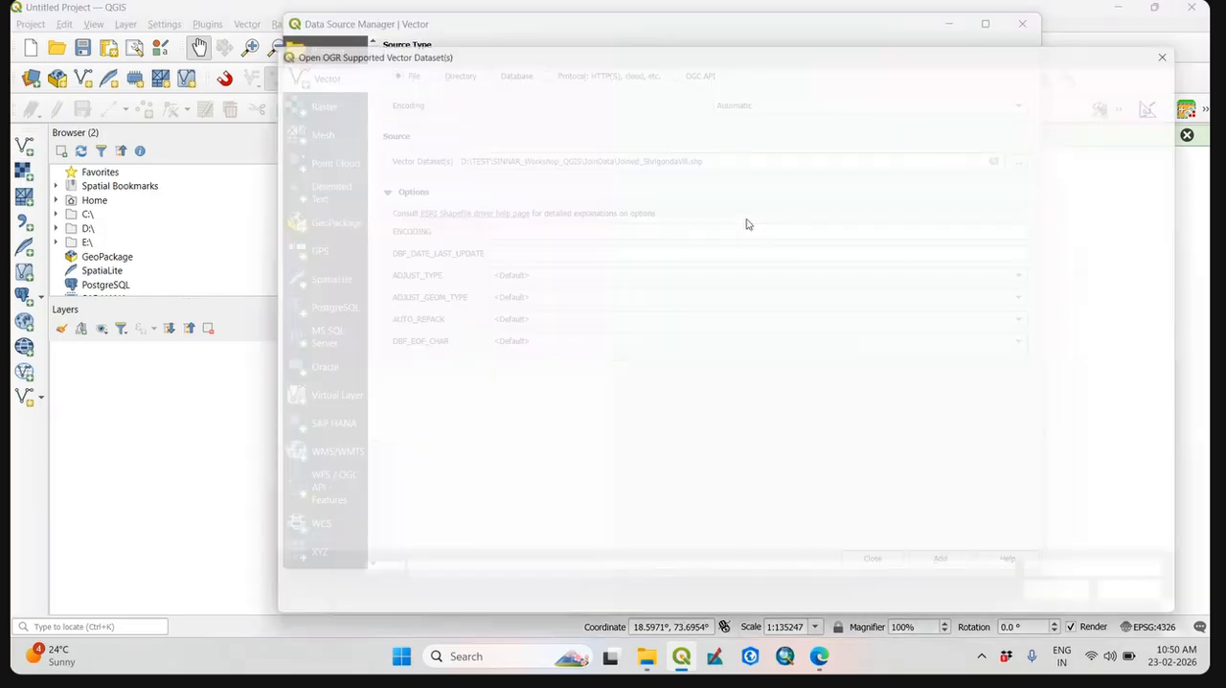
pyautogui.click(628, 71)
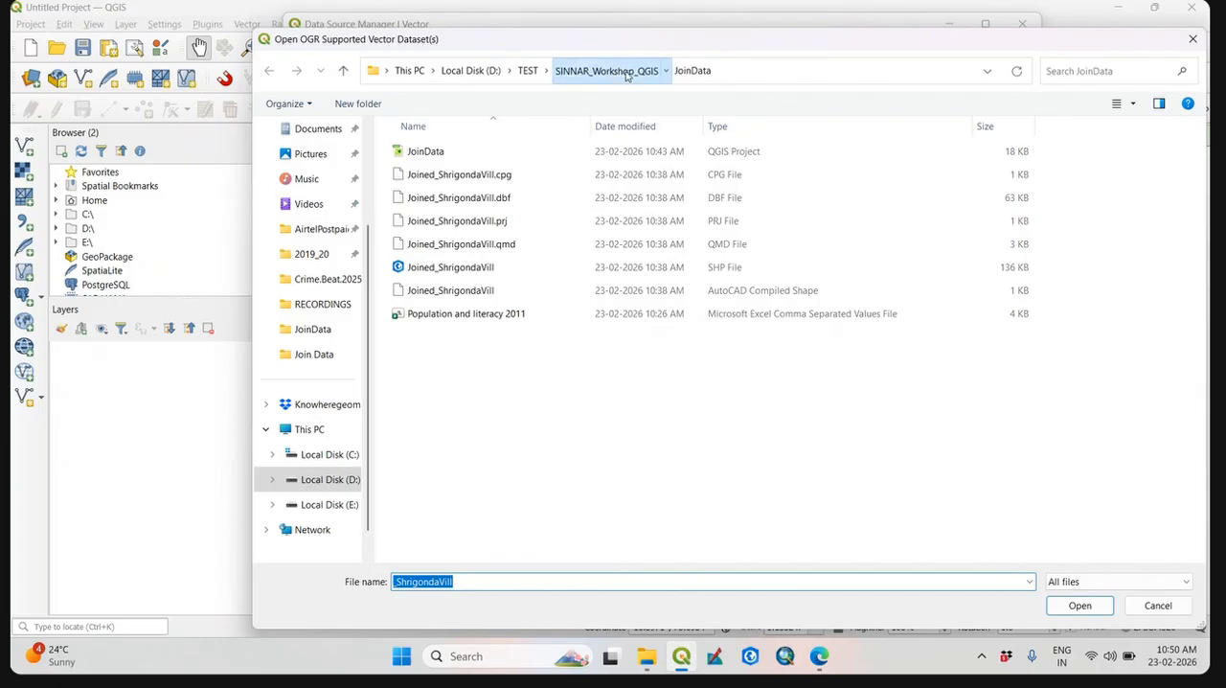
pyautogui.doubleClick(453, 295)
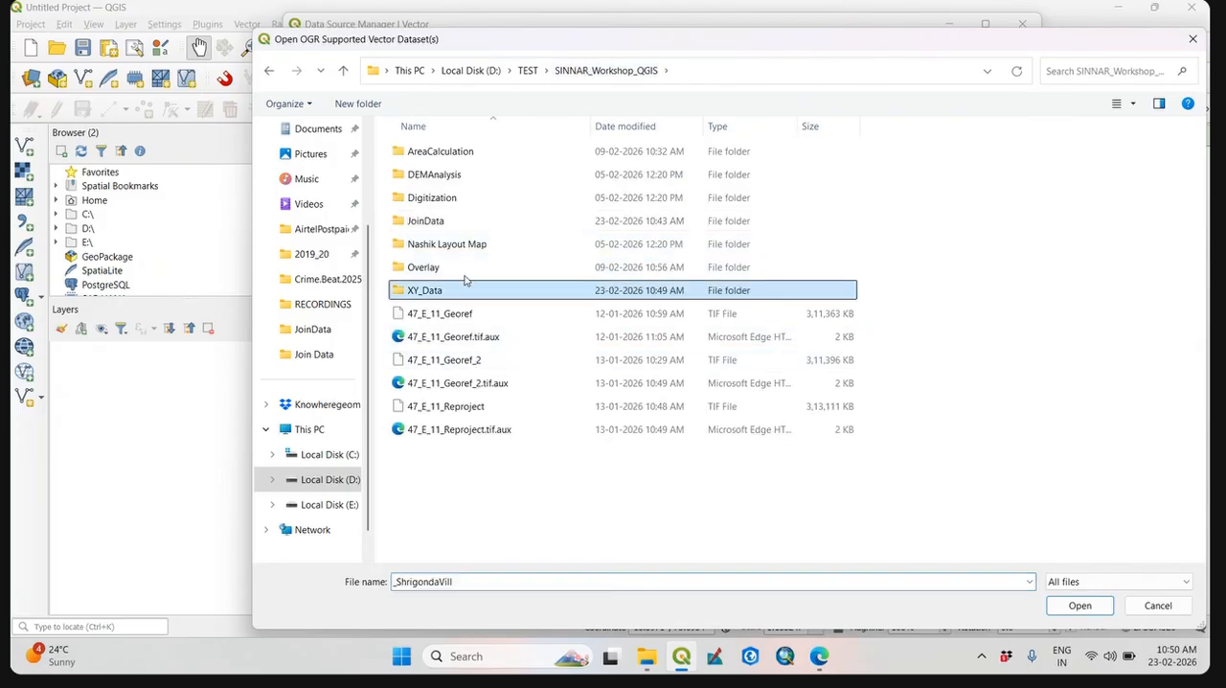
pyautogui.click(772, 268)
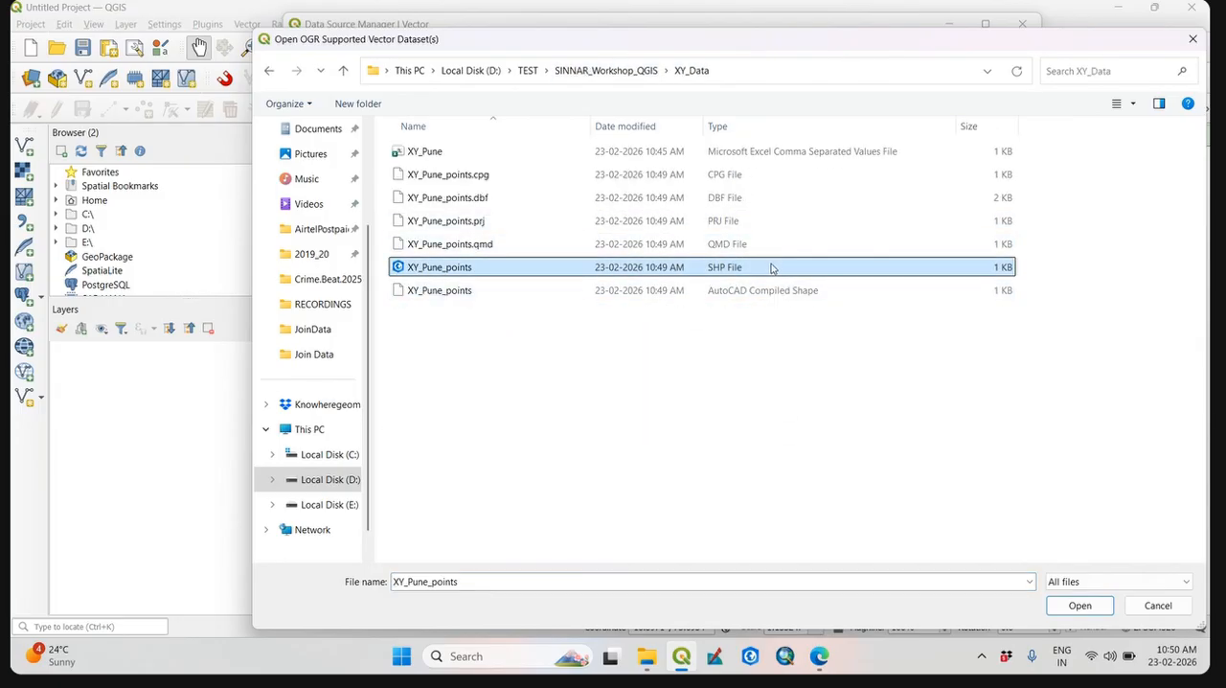
pyautogui.click(1080, 604)
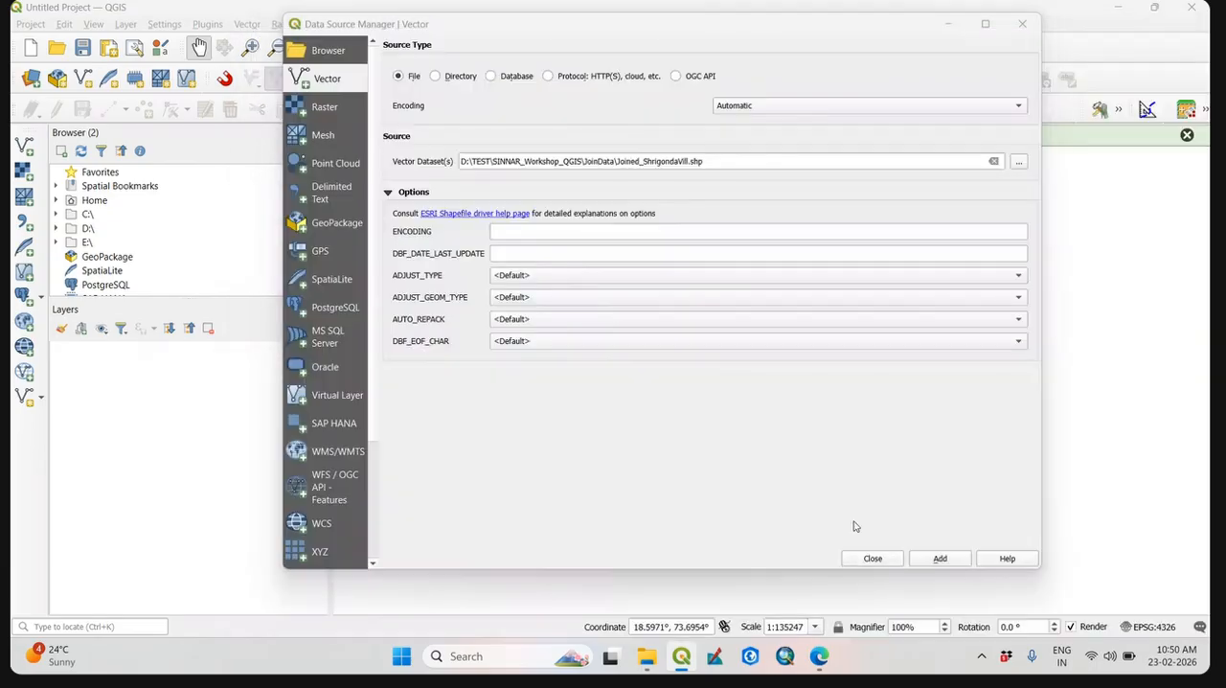
pyautogui.click(941, 559)
pyautogui.click(880, 562)
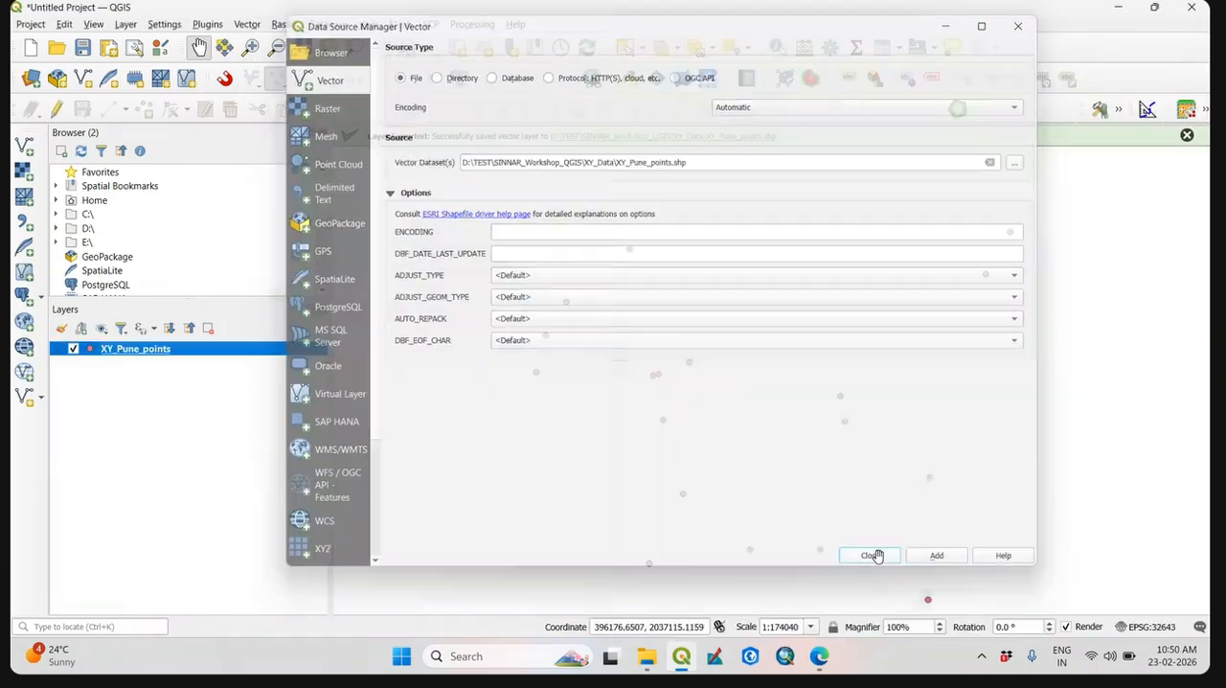
# Check the map coordinates around the XY_Pune_points features, and dismiss the export message.
pyautogui.moveTo(819, 473); pyautogui.dragTo(778, 449)
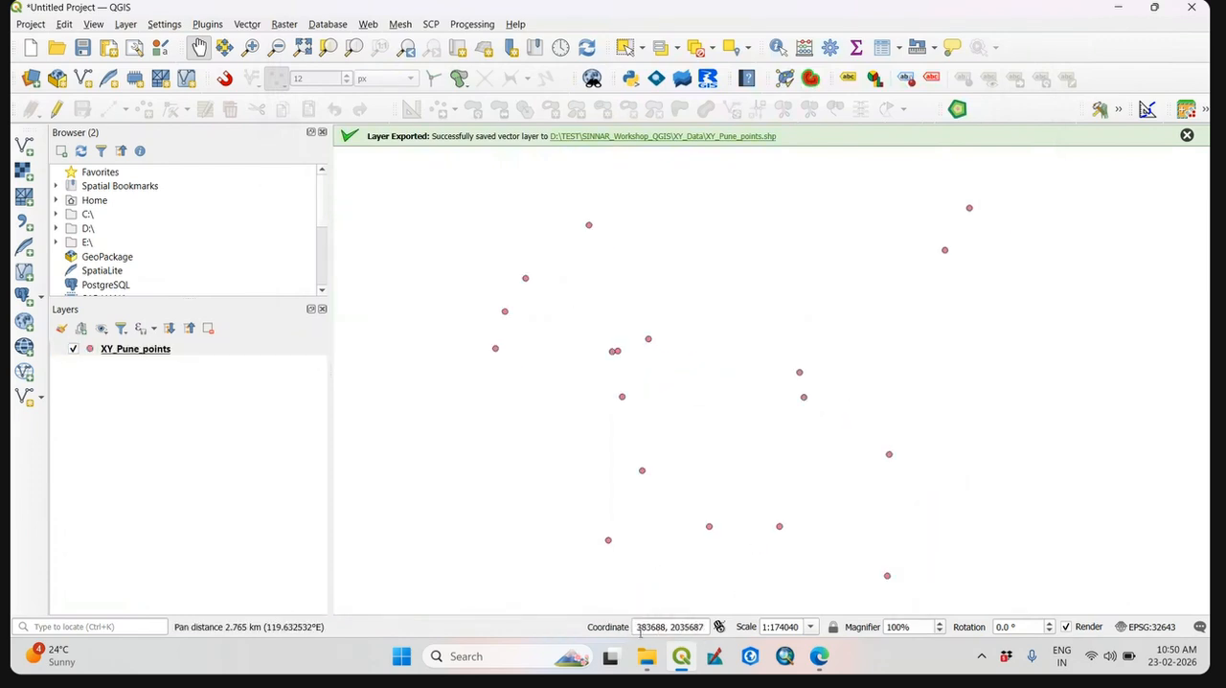
pyautogui.moveTo(638, 630); pyautogui.dragTo(724, 636)
pyautogui.click(686, 630)
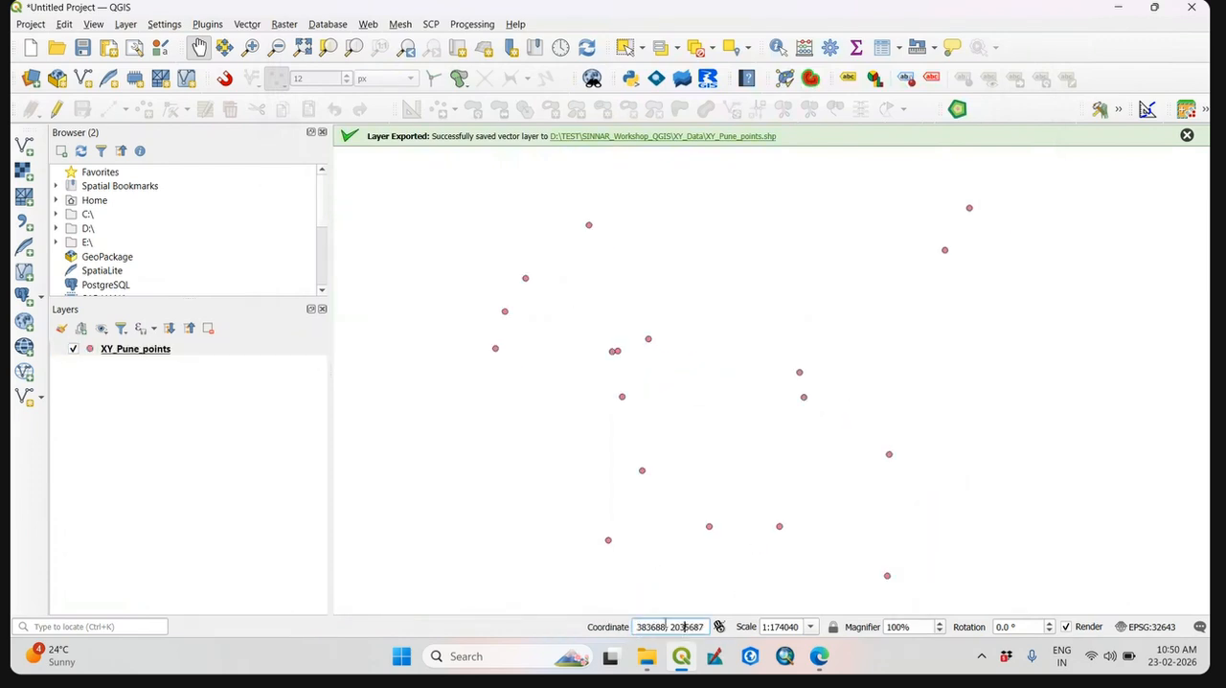
pyautogui.moveTo(670, 562); pyautogui.dragTo(669, 534)
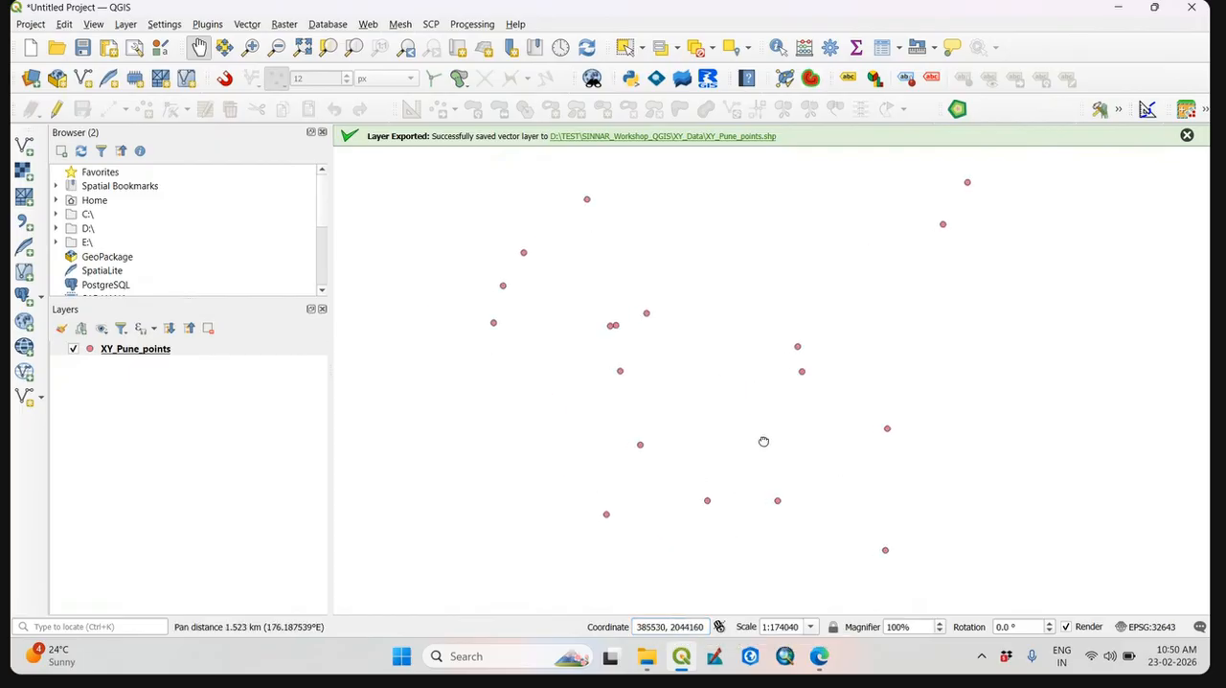
pyautogui.moveTo(710, 359); pyautogui.dragTo(654, 358)
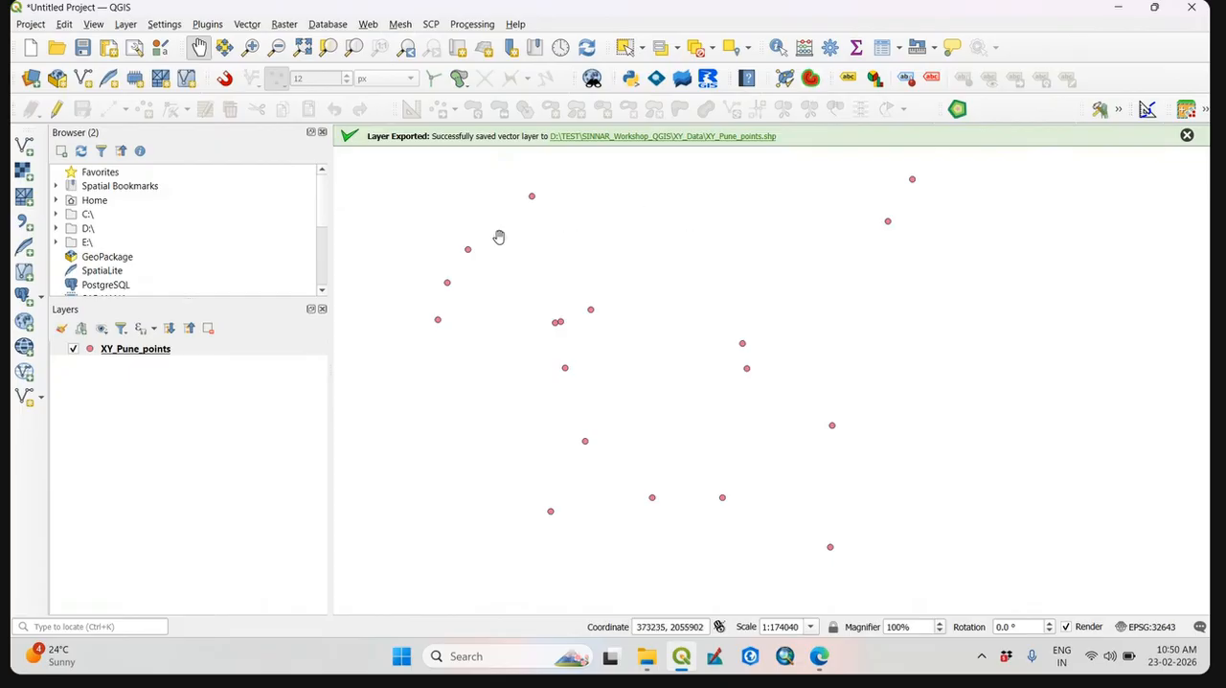
pyautogui.click(1187, 135)
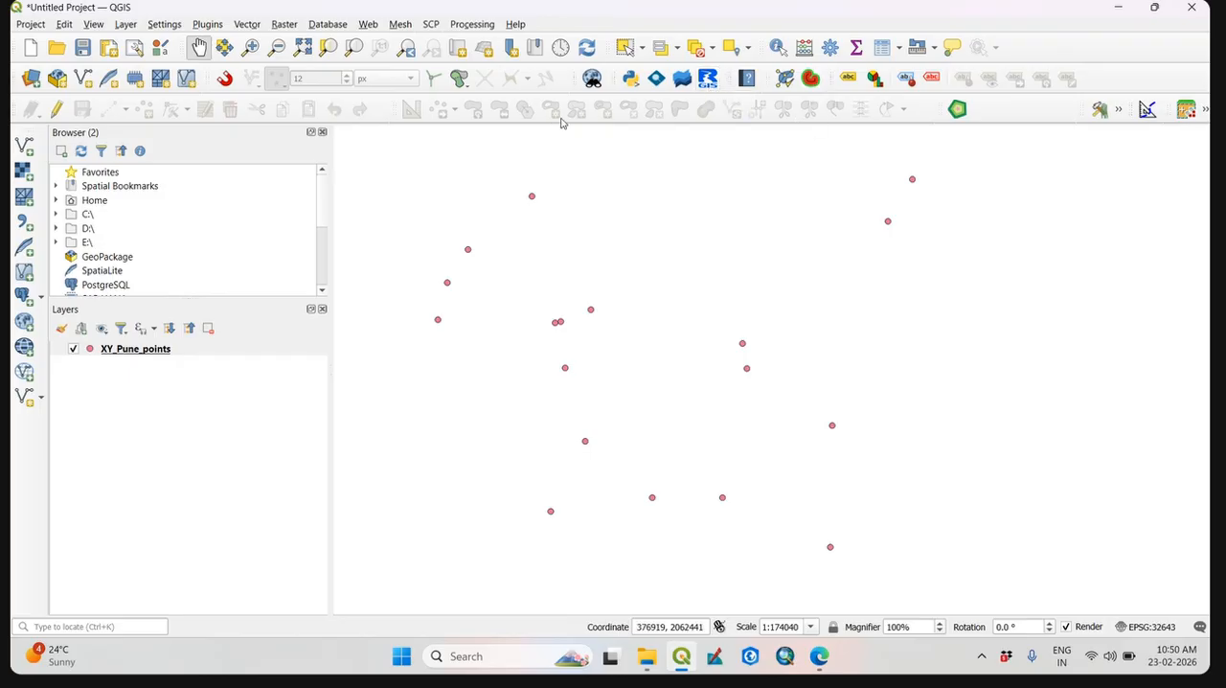
# Load the Google Satellite Hybrid basemap with the Basemap Management plugin and place it below the XY_Pune_points layer.
pyautogui.click(173, 29)
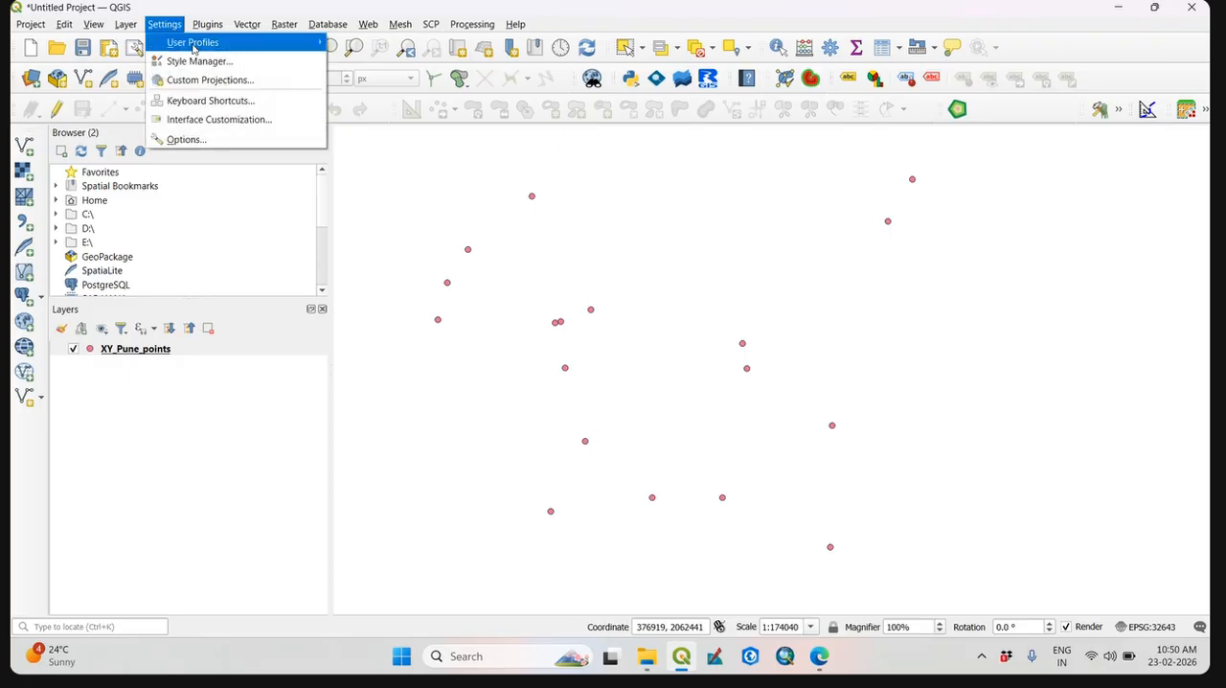
pyautogui.moveTo(220, 31)
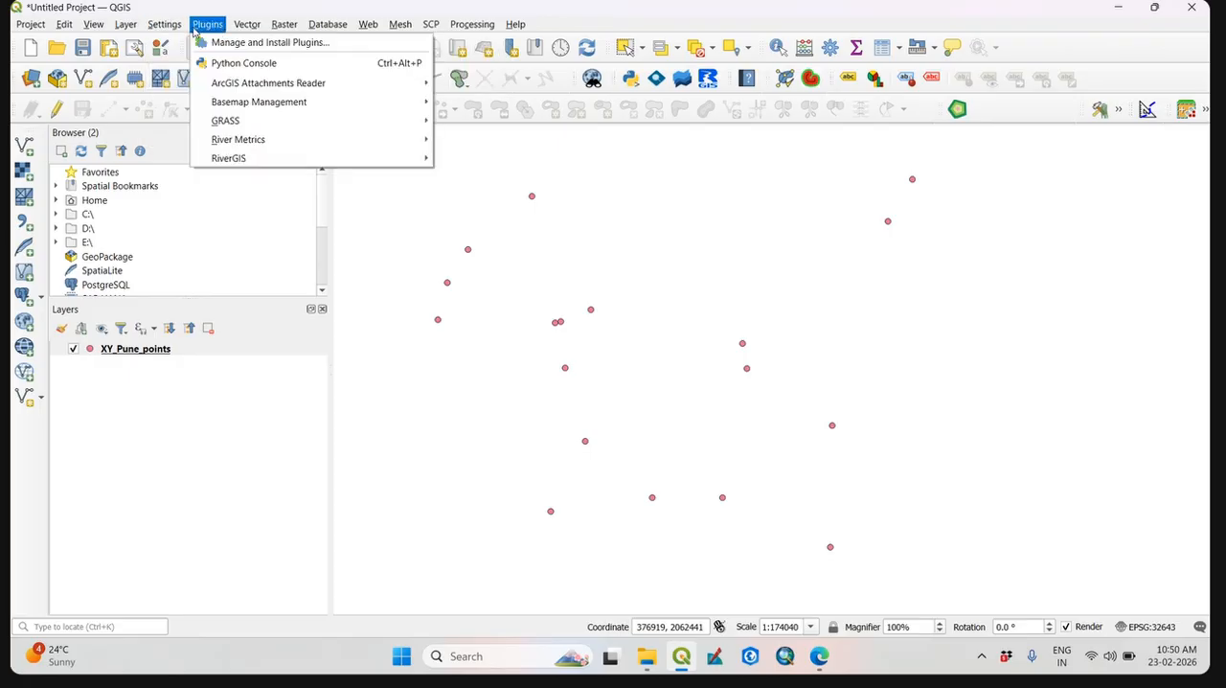
pyautogui.moveTo(282, 29)
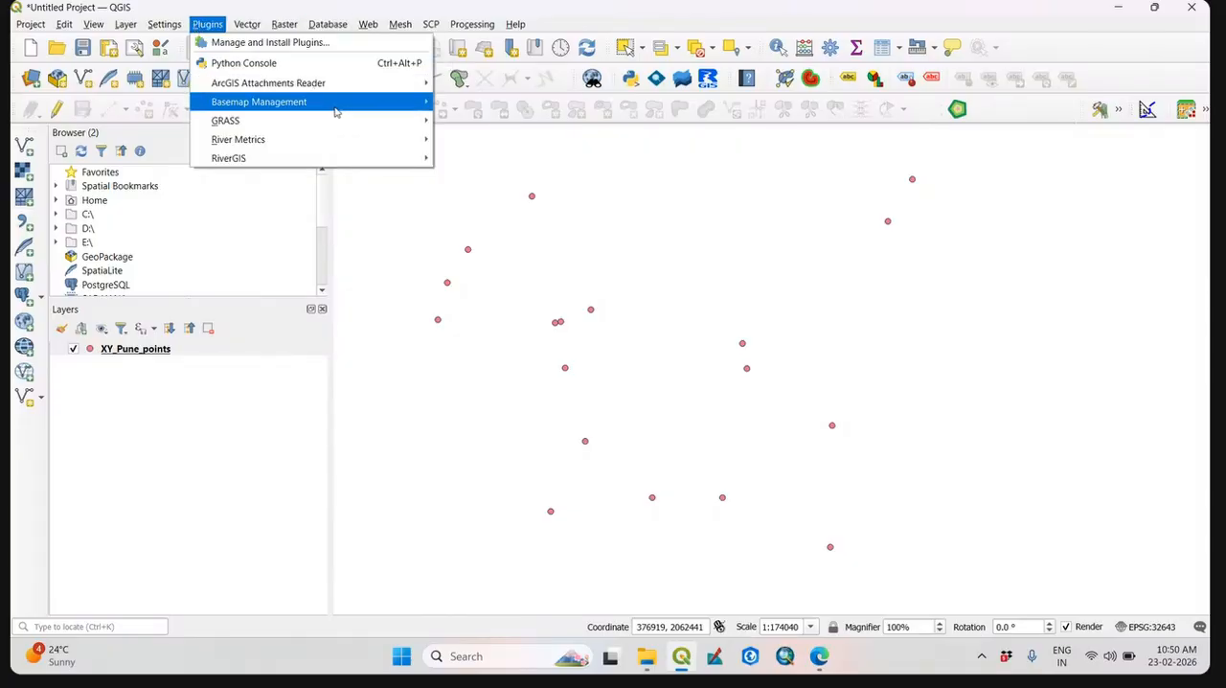
pyautogui.click(576, 177)
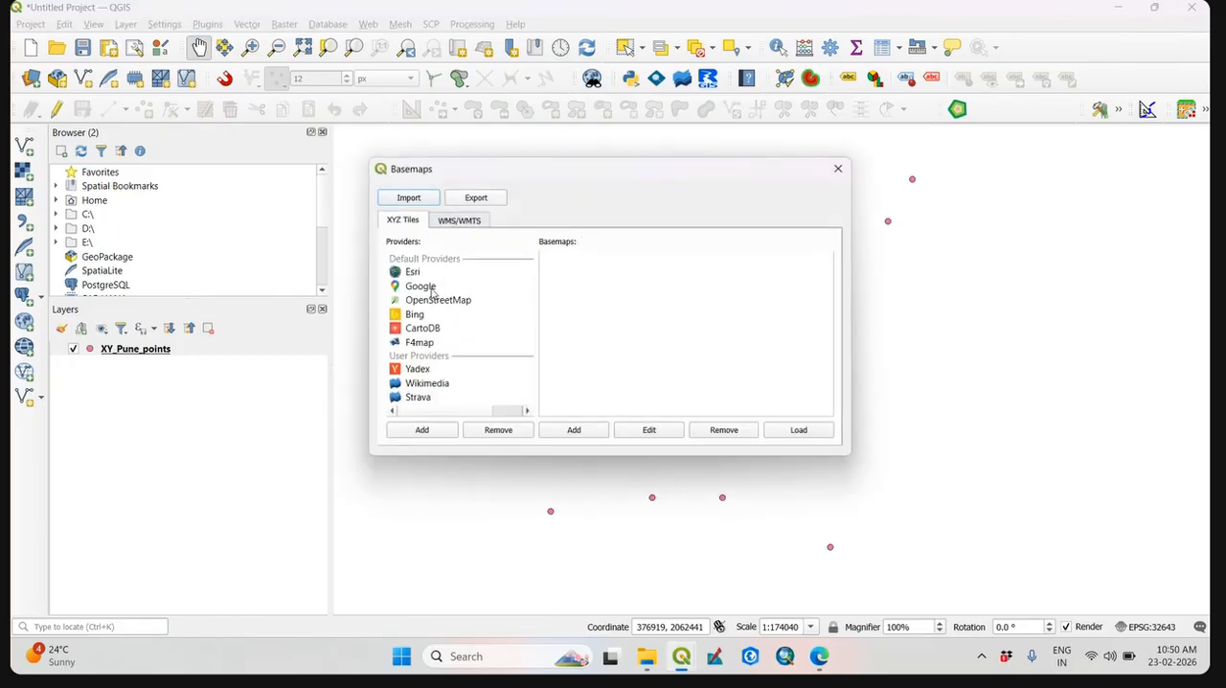
pyautogui.click(413, 274)
pyautogui.click(429, 288)
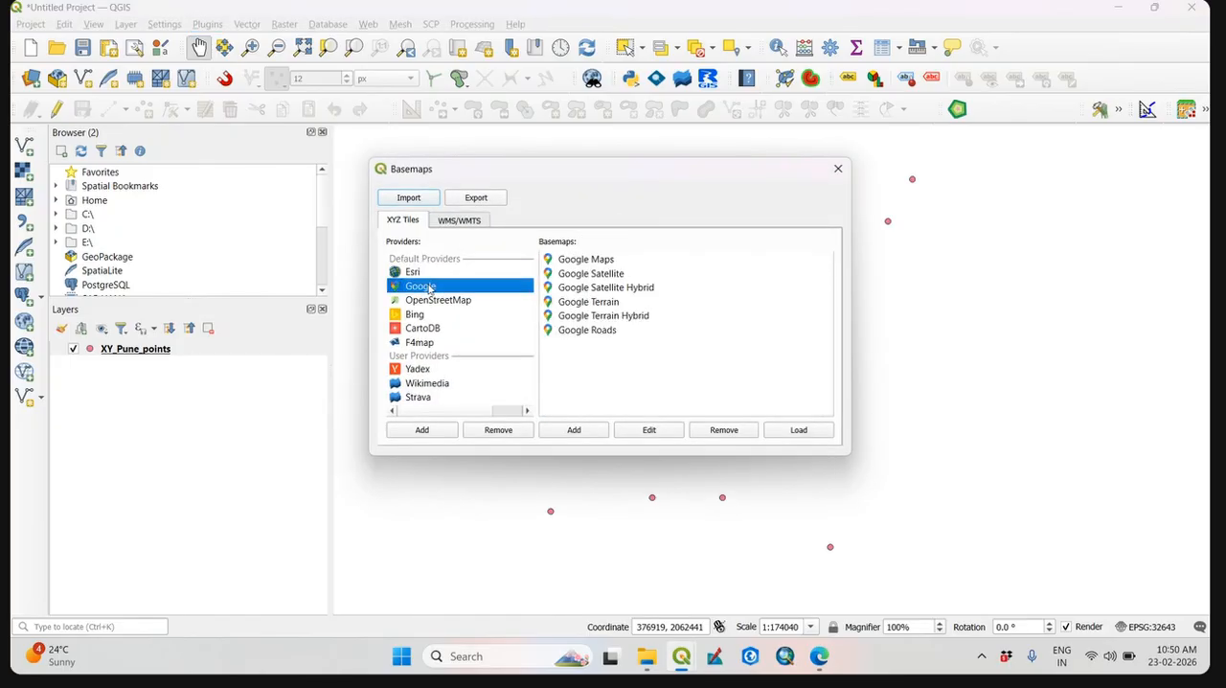
pyautogui.click(628, 288)
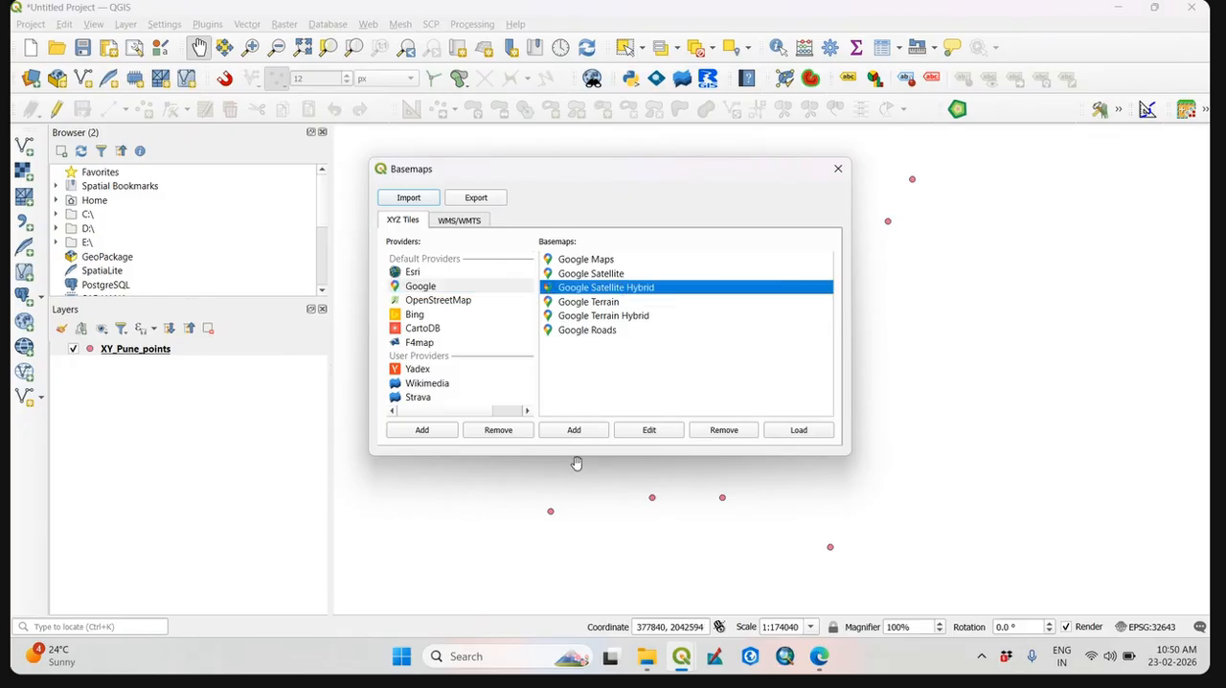
pyautogui.click(787, 432)
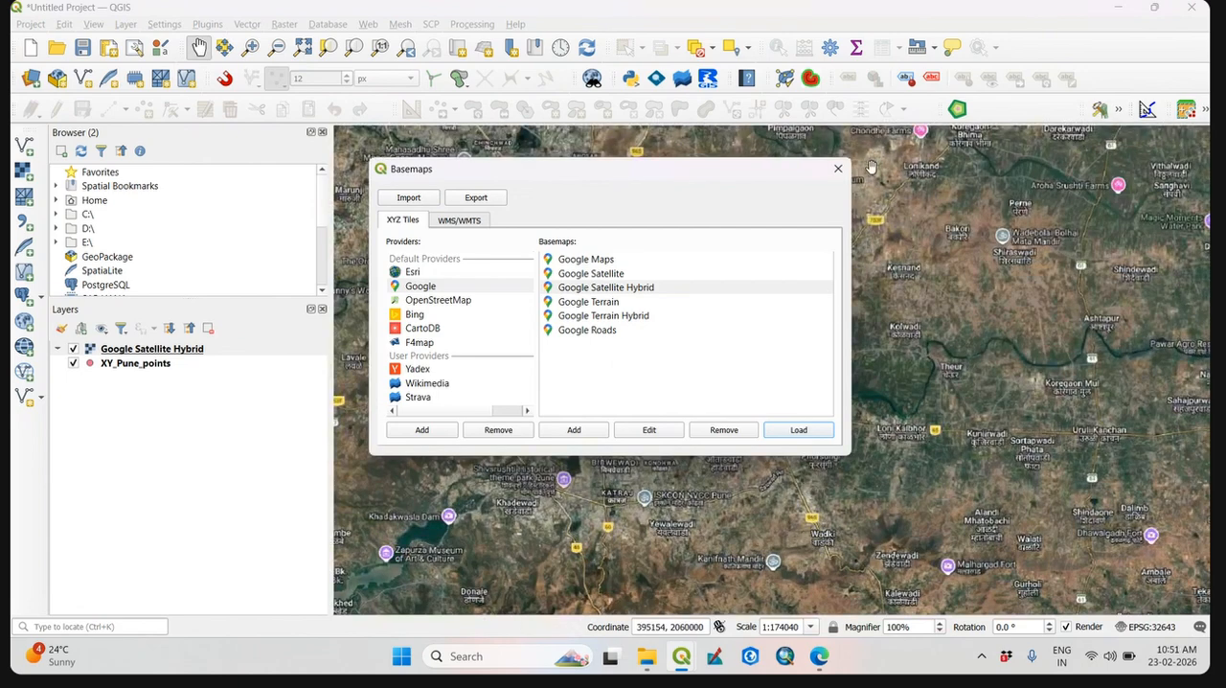
pyautogui.click(839, 169)
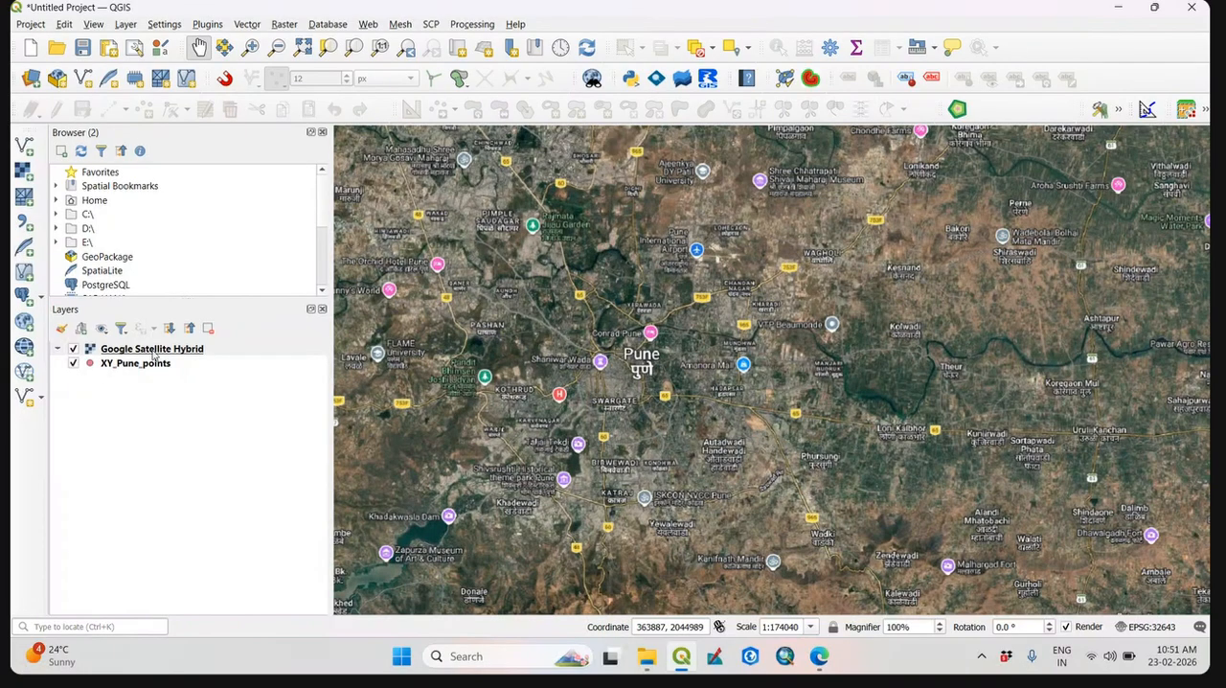
pyautogui.moveTo(153, 351); pyautogui.dragTo(152, 394)
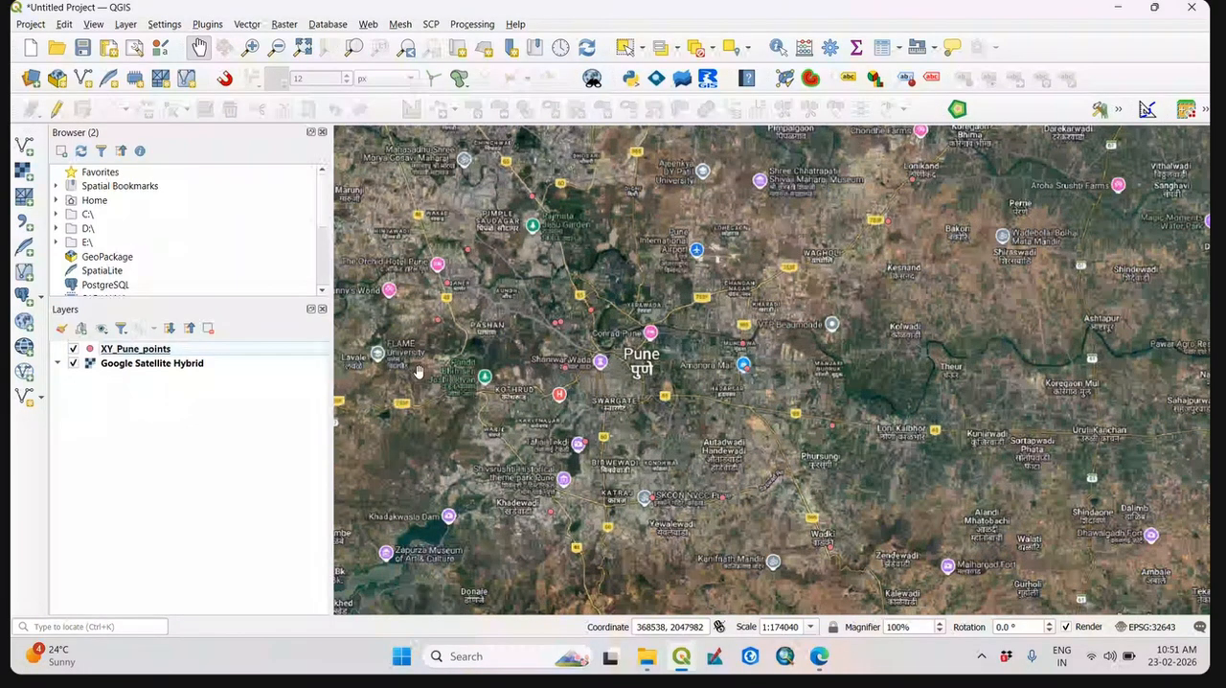
# Style the XY_Pune_points layer with the preset "dot white" marker symbol.
pyautogui.click(92, 353)
pyautogui.doubleClick(93, 352)
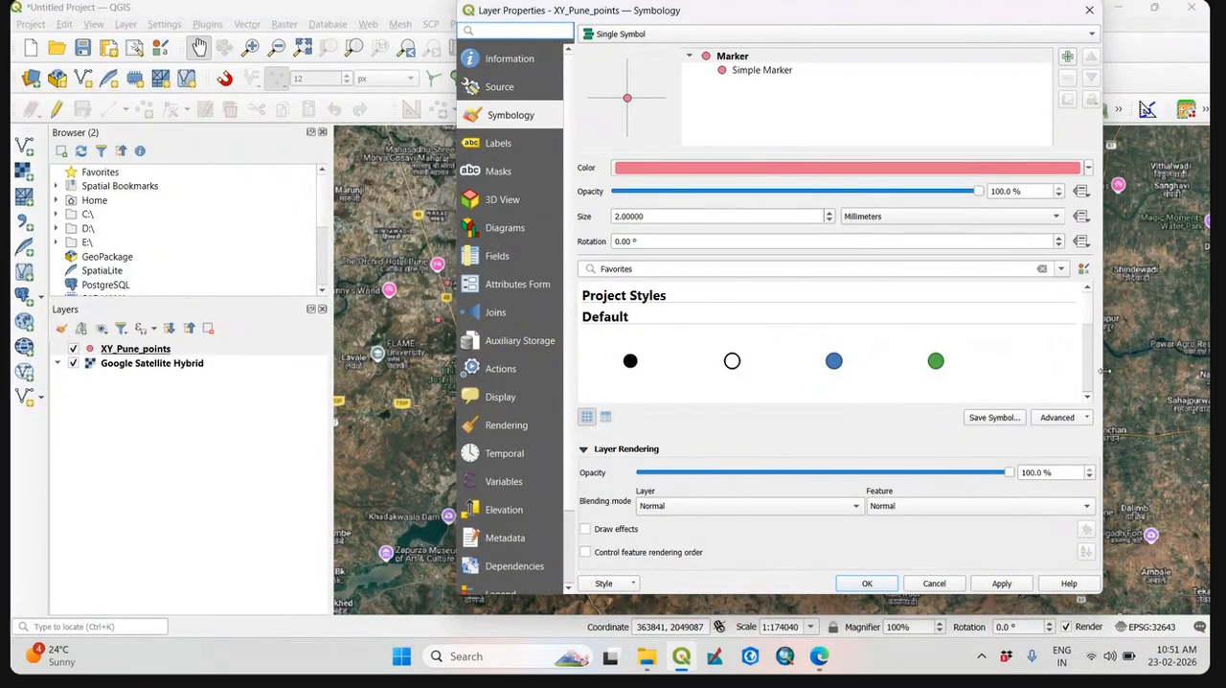
pyautogui.click(734, 364)
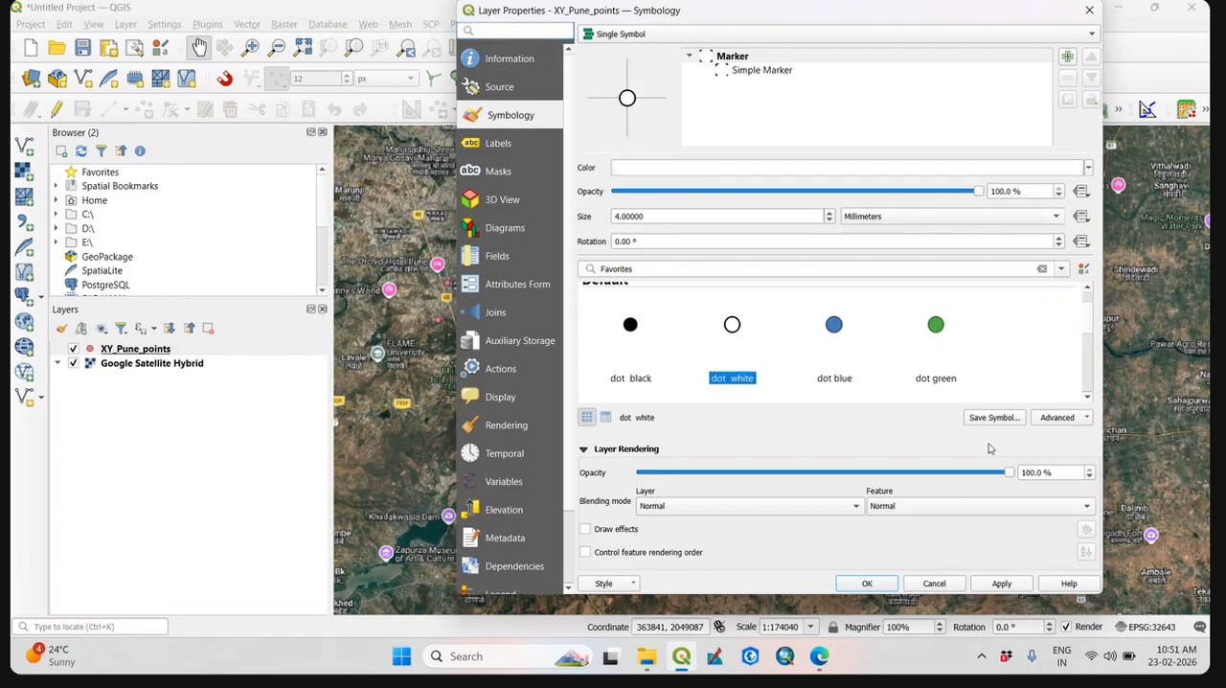
pyautogui.click(867, 585)
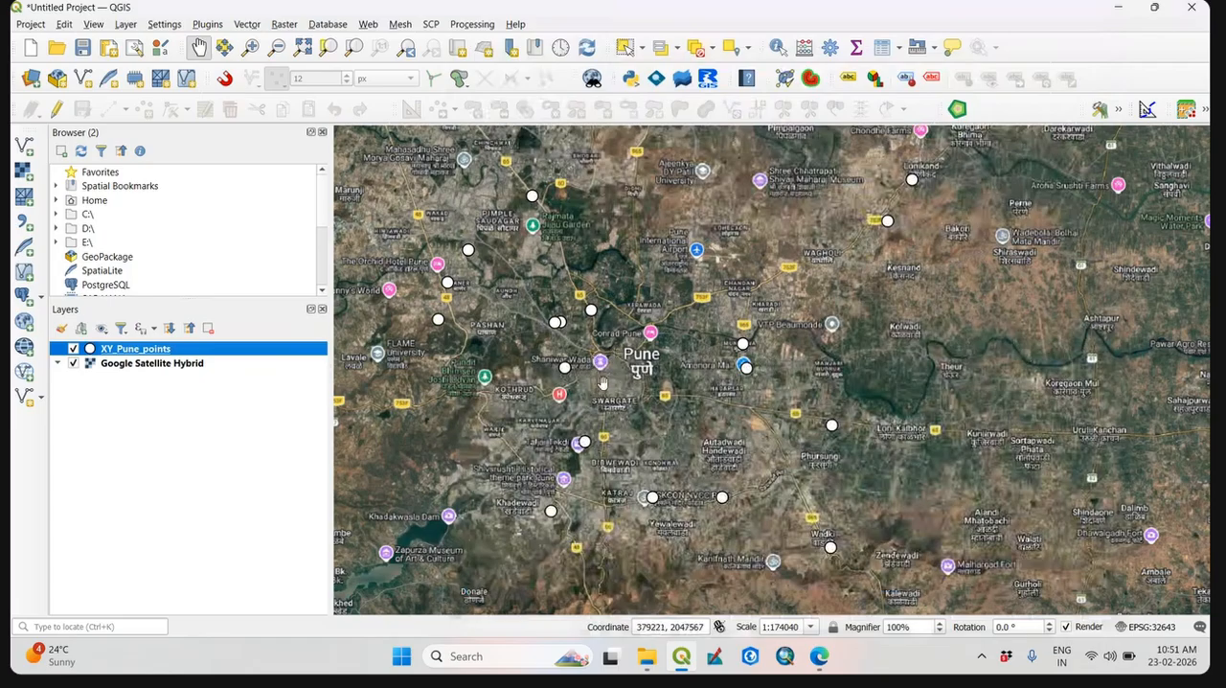
# Examine where the points lie on the satellite imagery, switching the Google Satellite Hybrid layer's visibility off and on to compare.
pyautogui.moveTo(635, 346); pyautogui.dragTo(703, 363)
pyautogui.scroll(-1, 702, 361)
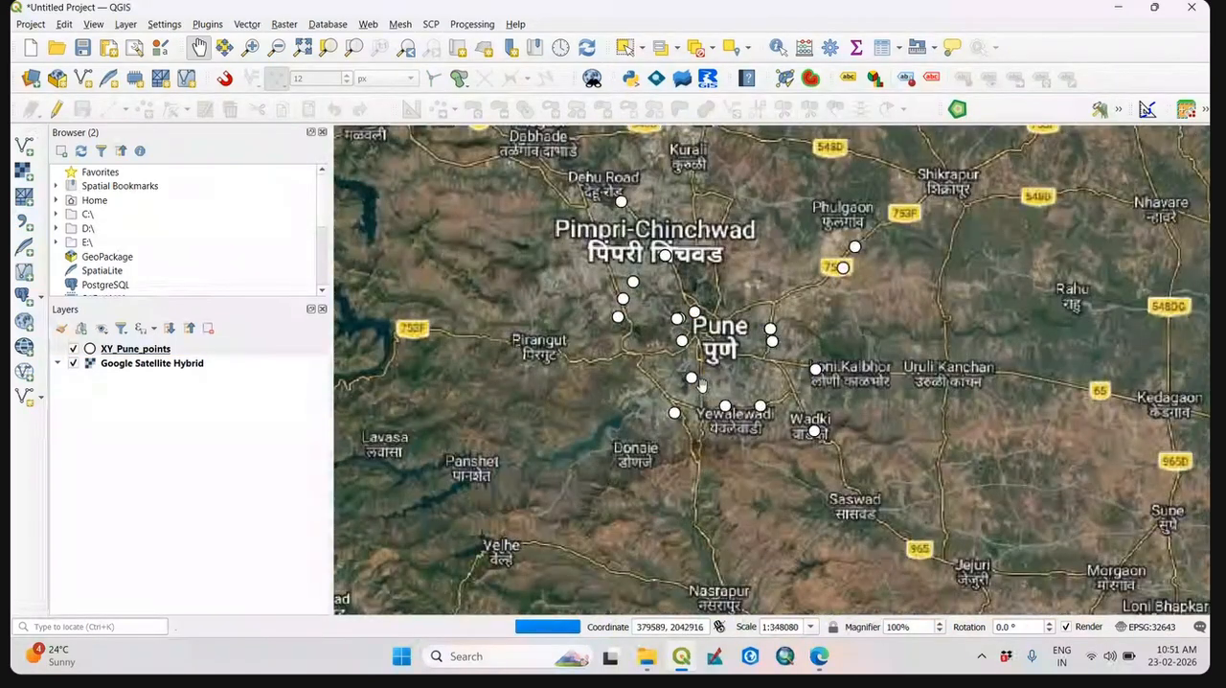
pyautogui.scroll(1, 702, 386)
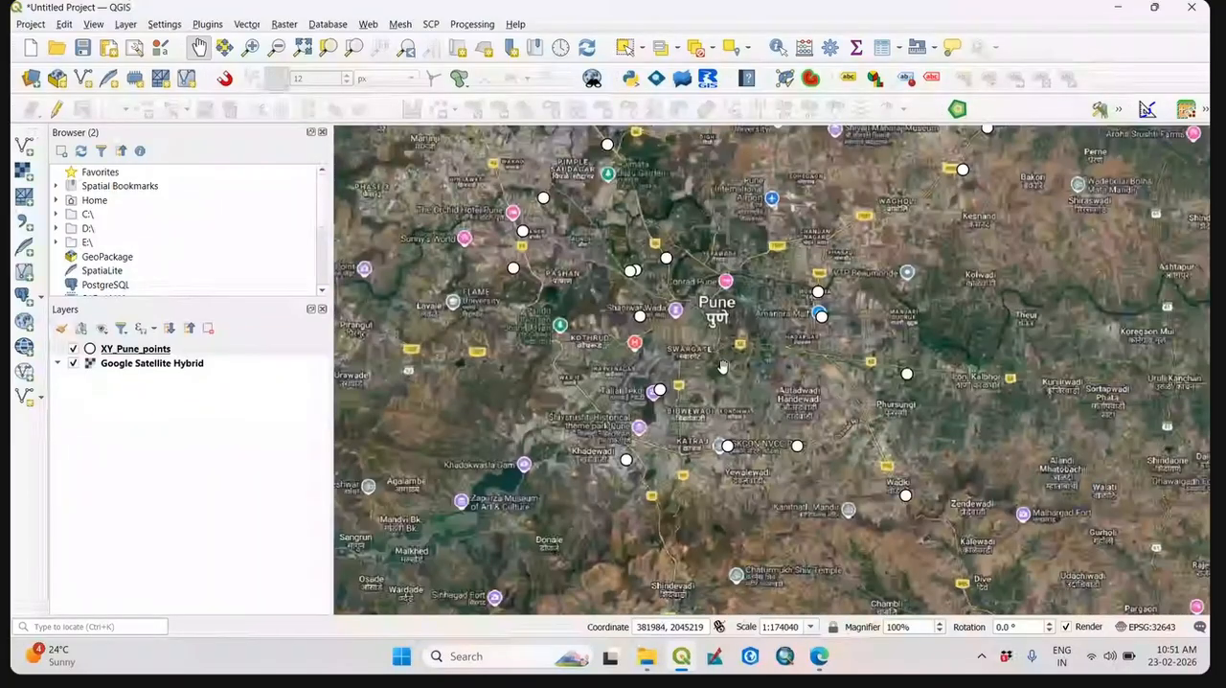
pyautogui.click(71, 365)
pyautogui.click(72, 364)
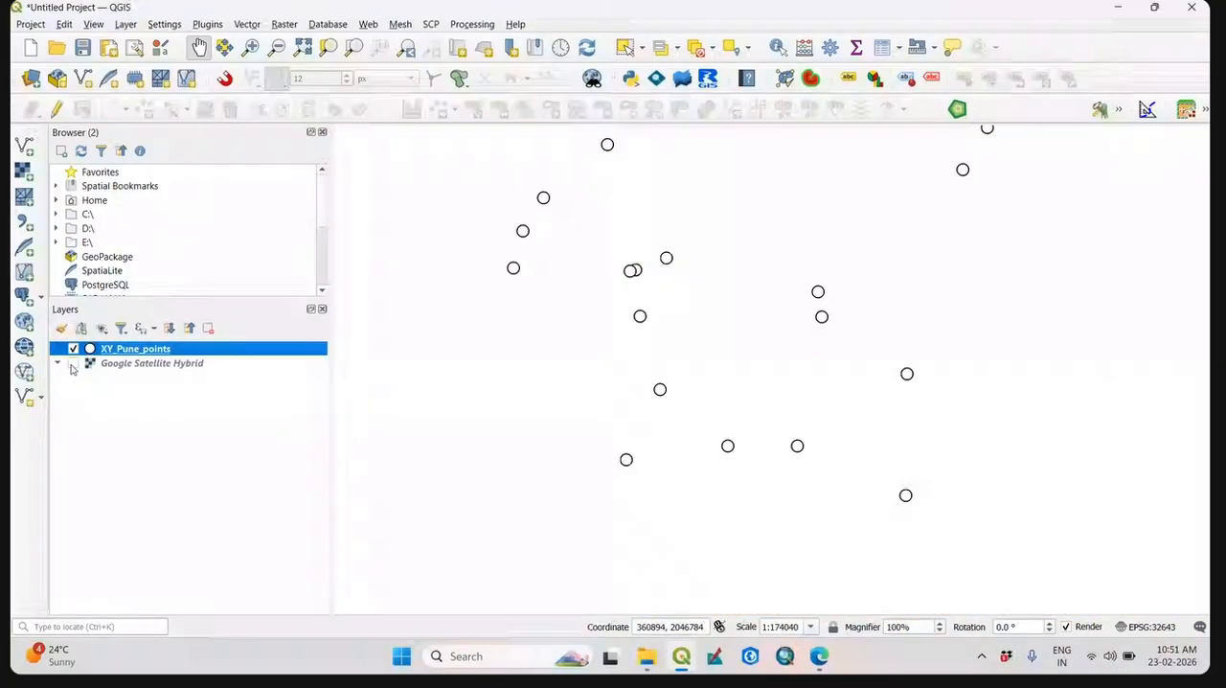
pyautogui.click(72, 364)
pyautogui.click(72, 364)
pyautogui.click(72, 365)
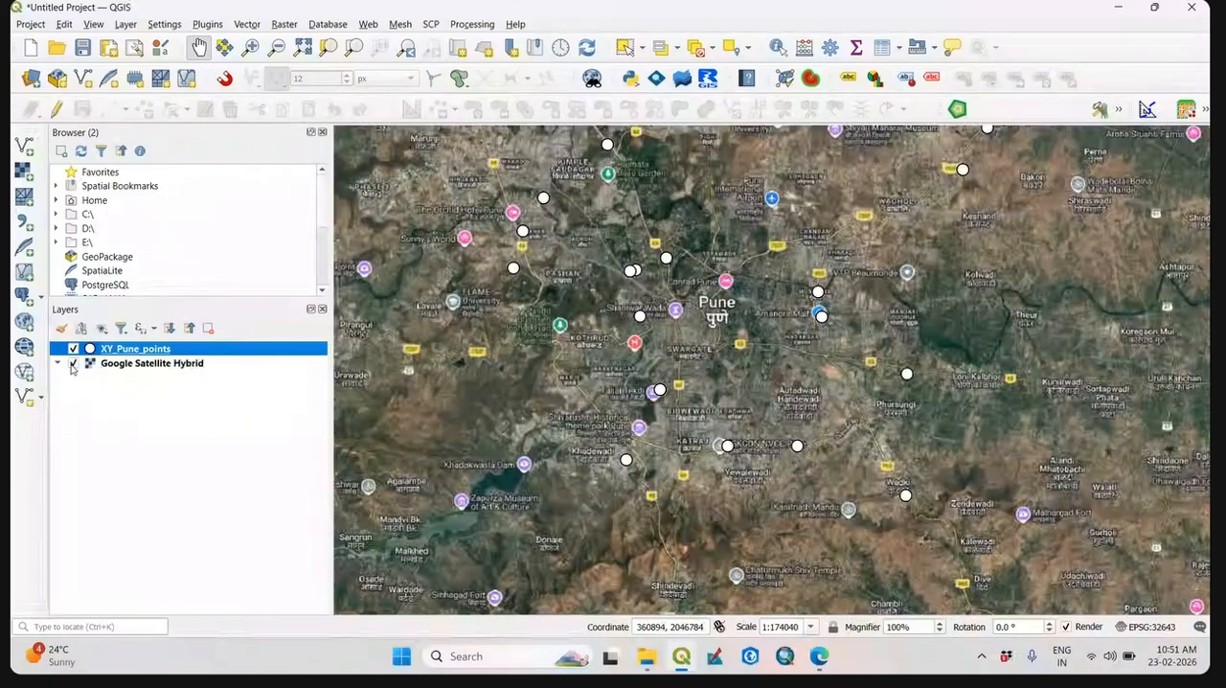
pyautogui.moveTo(782, 300); pyautogui.dragTo(774, 317)
pyautogui.scroll(-1, 778, 319)
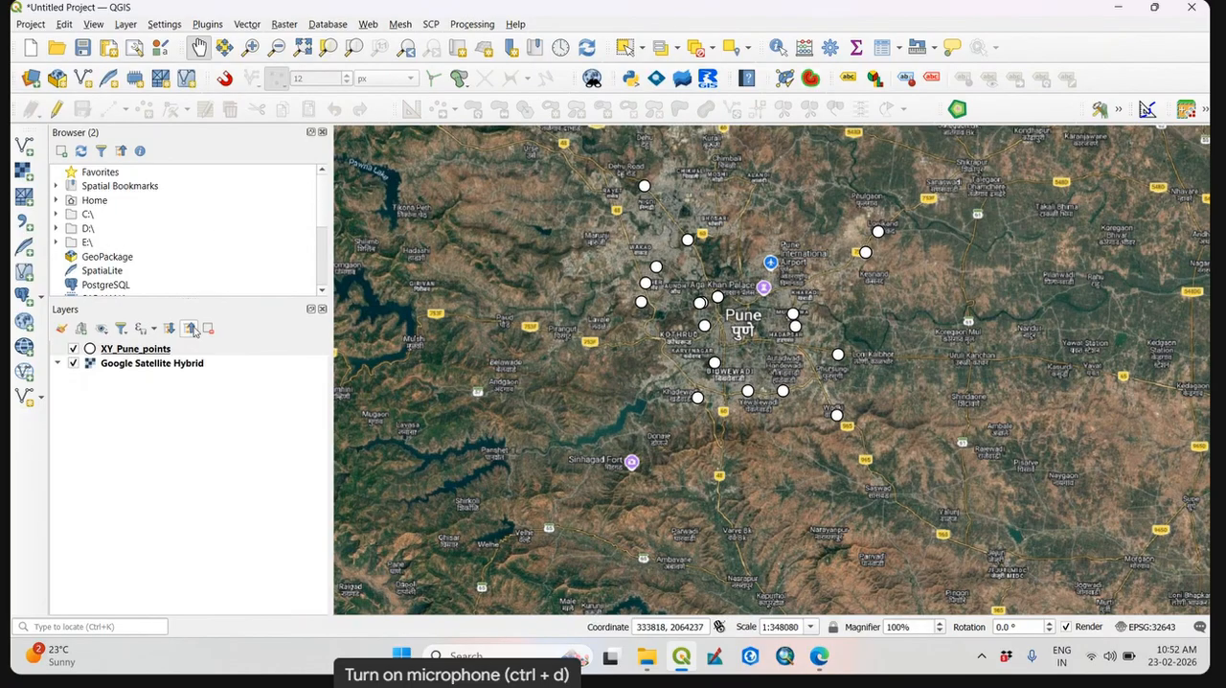
# Switch to File Explorer and open the LAT LOG PUNE(1) workbook from the XY Data folder in Excel.
pyautogui.click(648, 658)
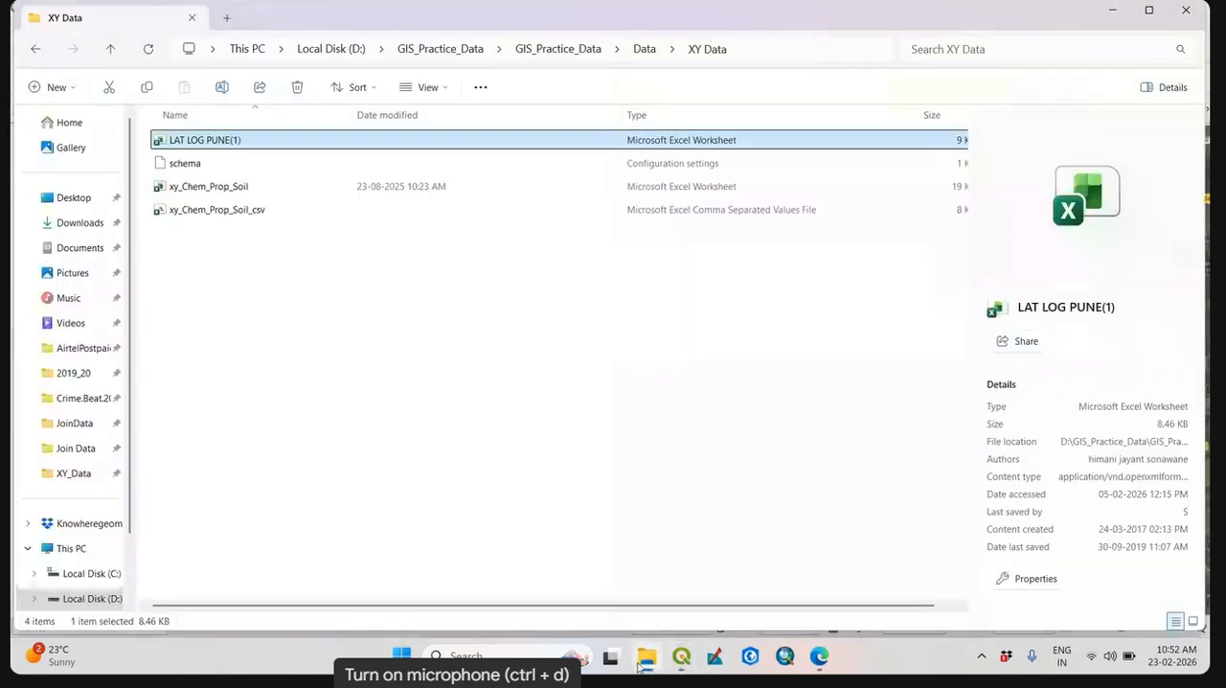
pyautogui.doubleClick(285, 143)
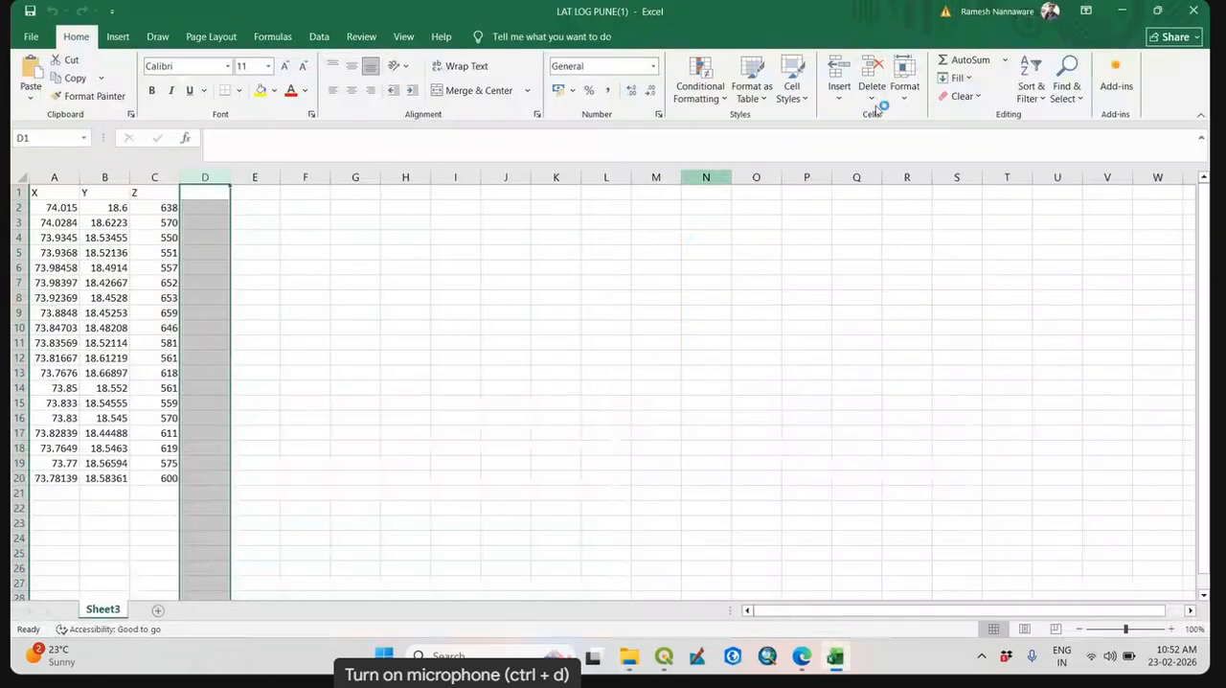
# Close the LAT LOG PUNE(1) workbook and switch back to QGIS.
pyautogui.click(1194, 10)
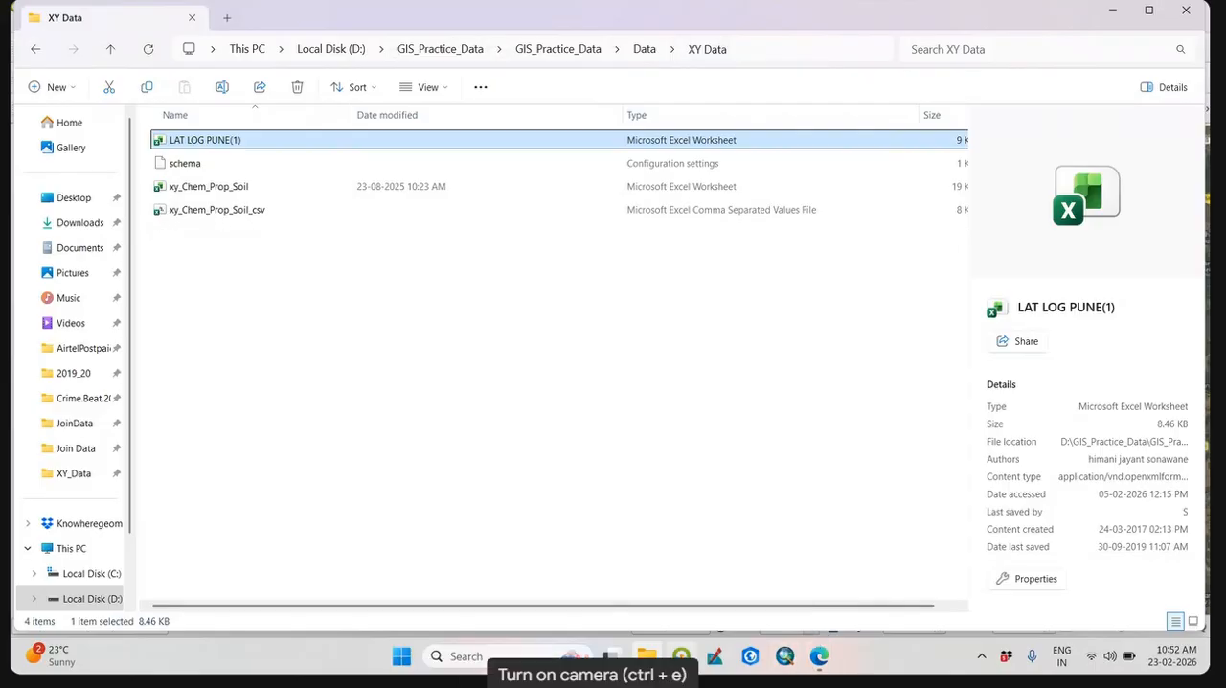
pyautogui.click(679, 664)
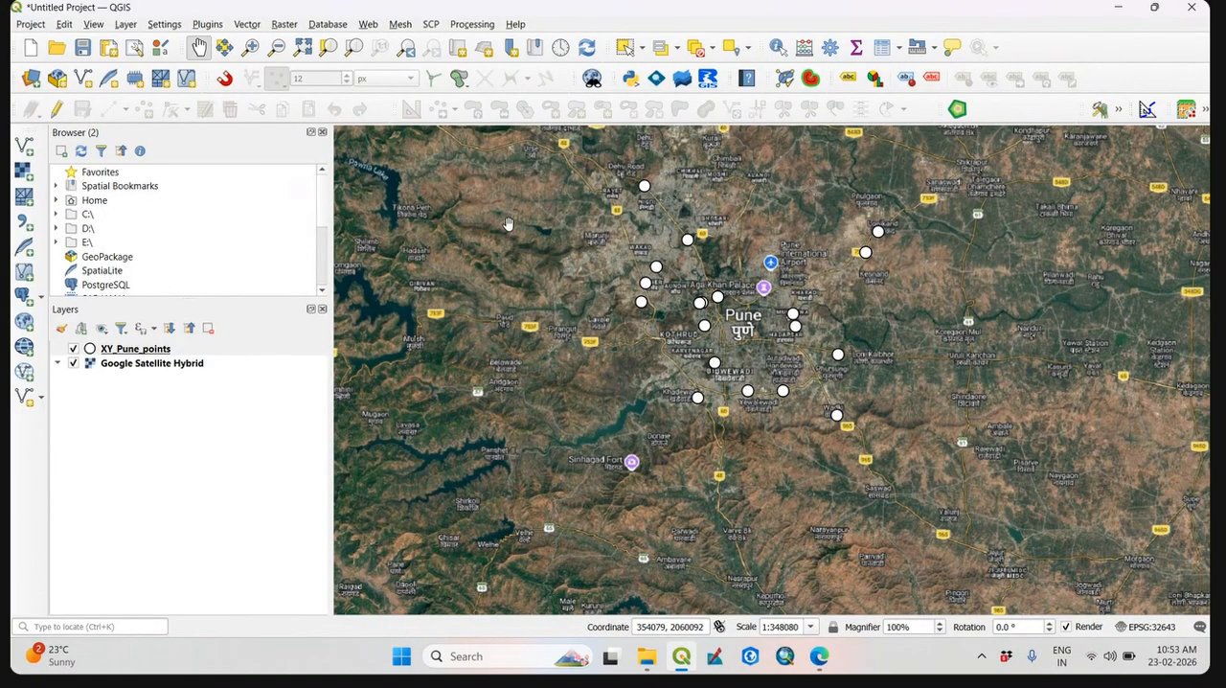
pyautogui.rightClick(134, 349)
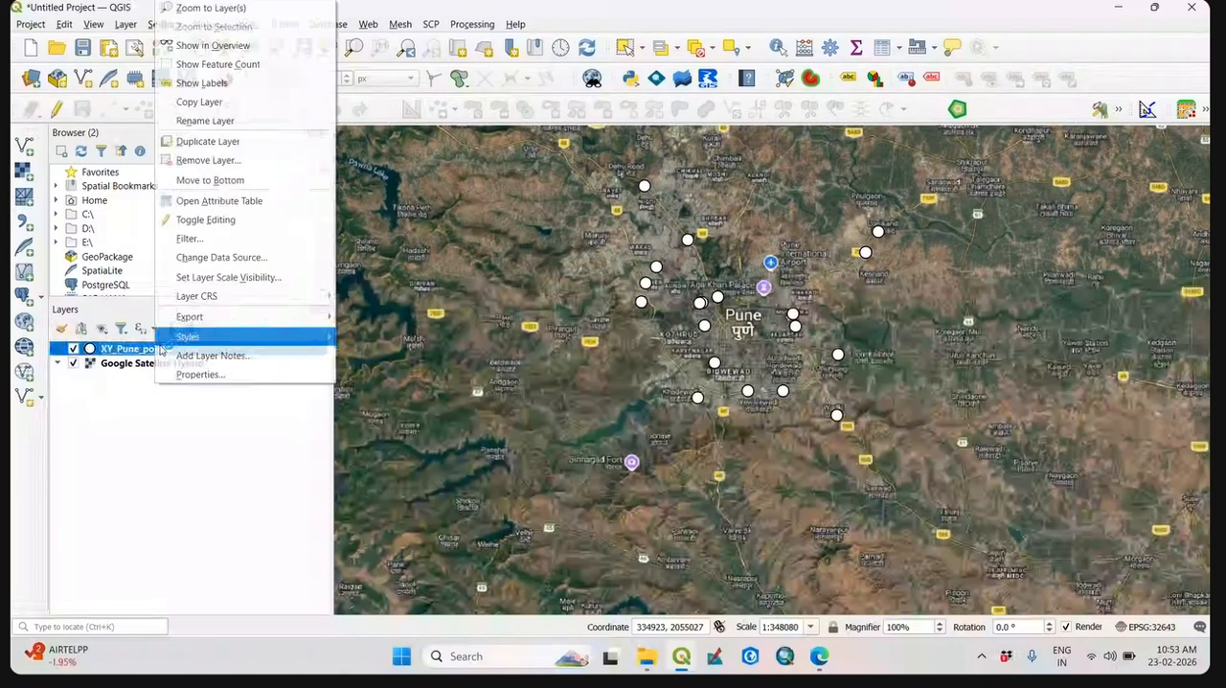
pyautogui.moveTo(257, 319)
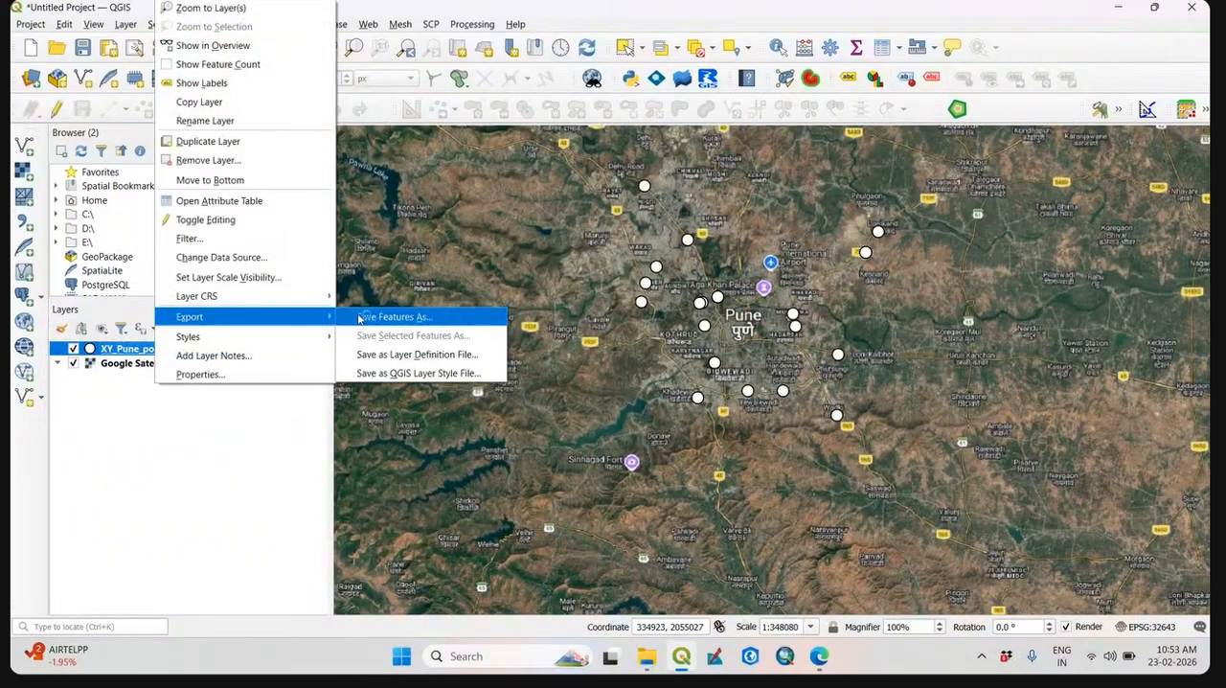
pyautogui.click(278, 481)
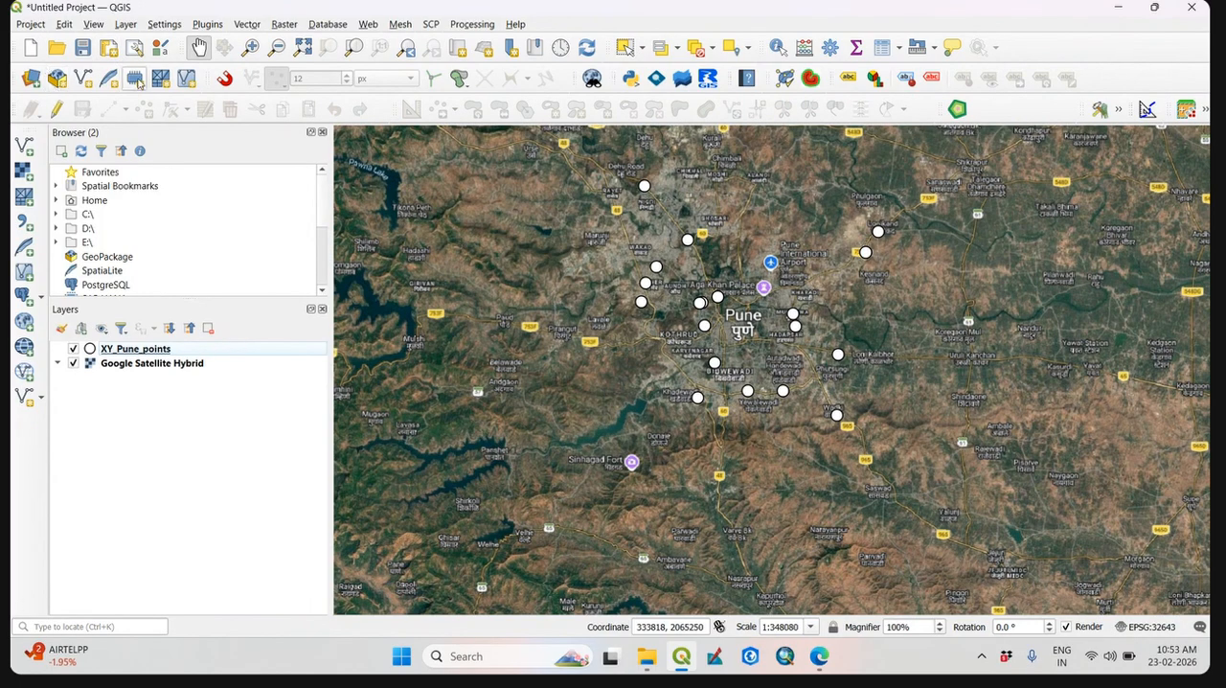
# Compare the points with the satellite imagery around Pune by switching the XY_Pune_points layer's visibility off and on.
pyautogui.click(73, 349)
pyautogui.click(73, 349)
pyautogui.moveTo(704, 296); pyautogui.dragTo(734, 295)
pyautogui.scroll(2, 734, 294)
pyautogui.scroll(-2, 734, 294)
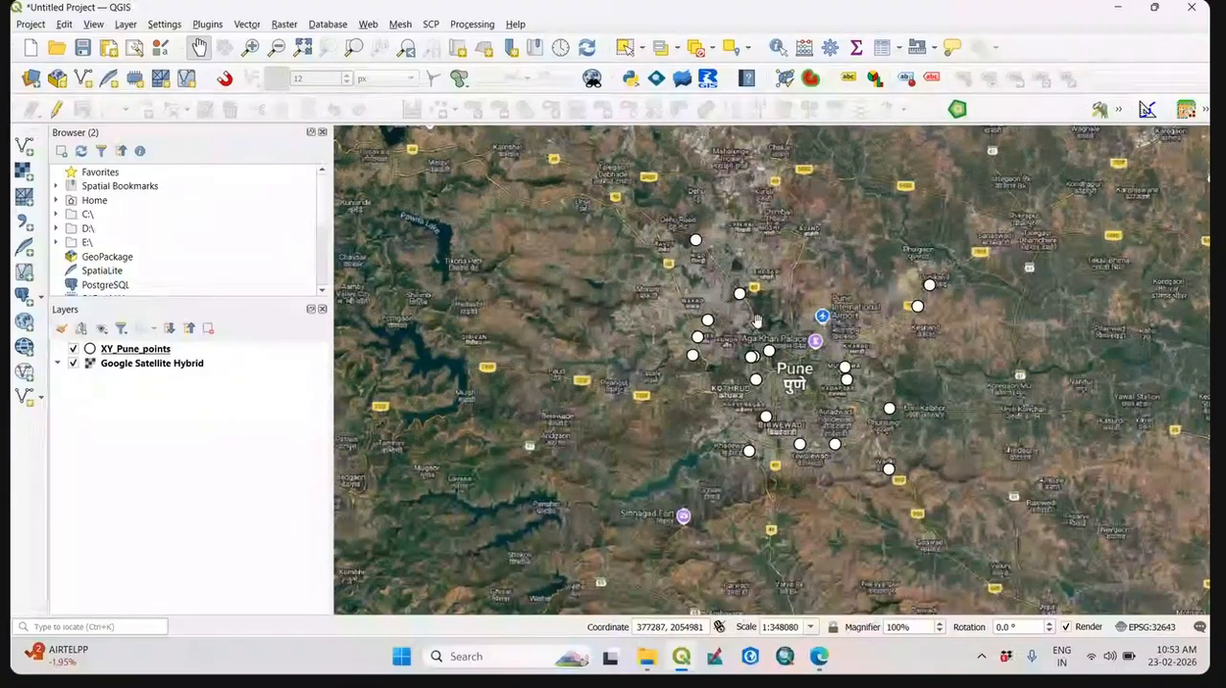
# Start saving the QGIS project, and cancel without choosing a project file.
pyautogui.click(83, 48)
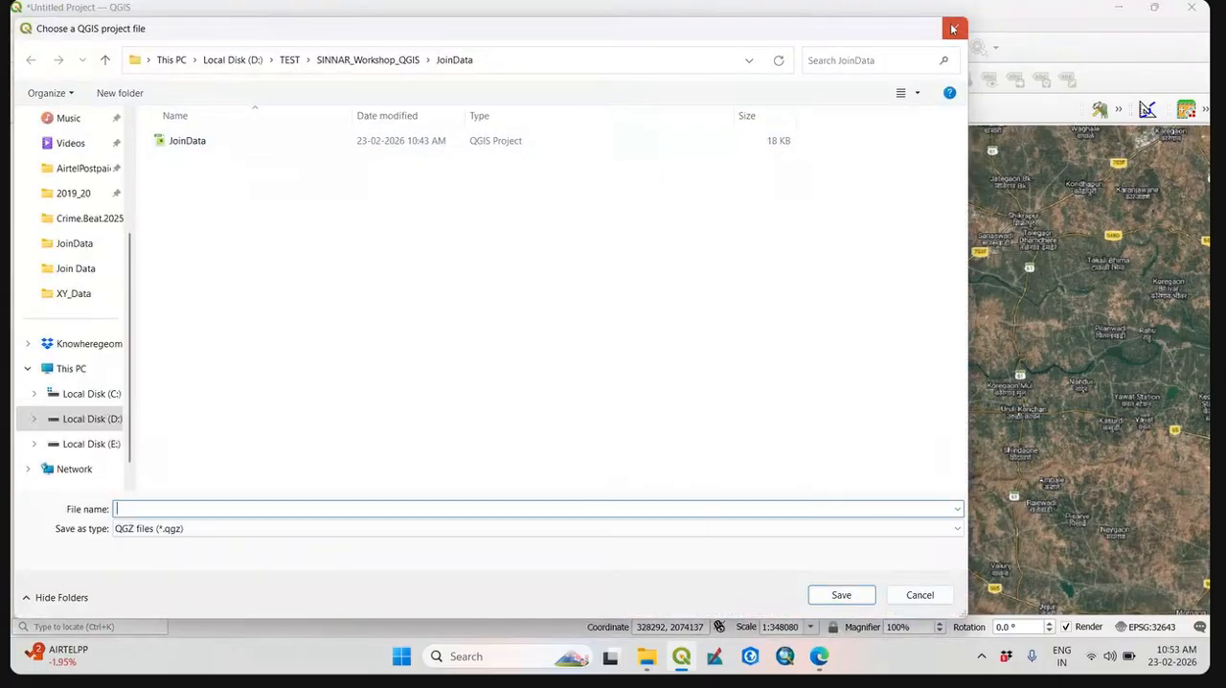
pyautogui.click(954, 28)
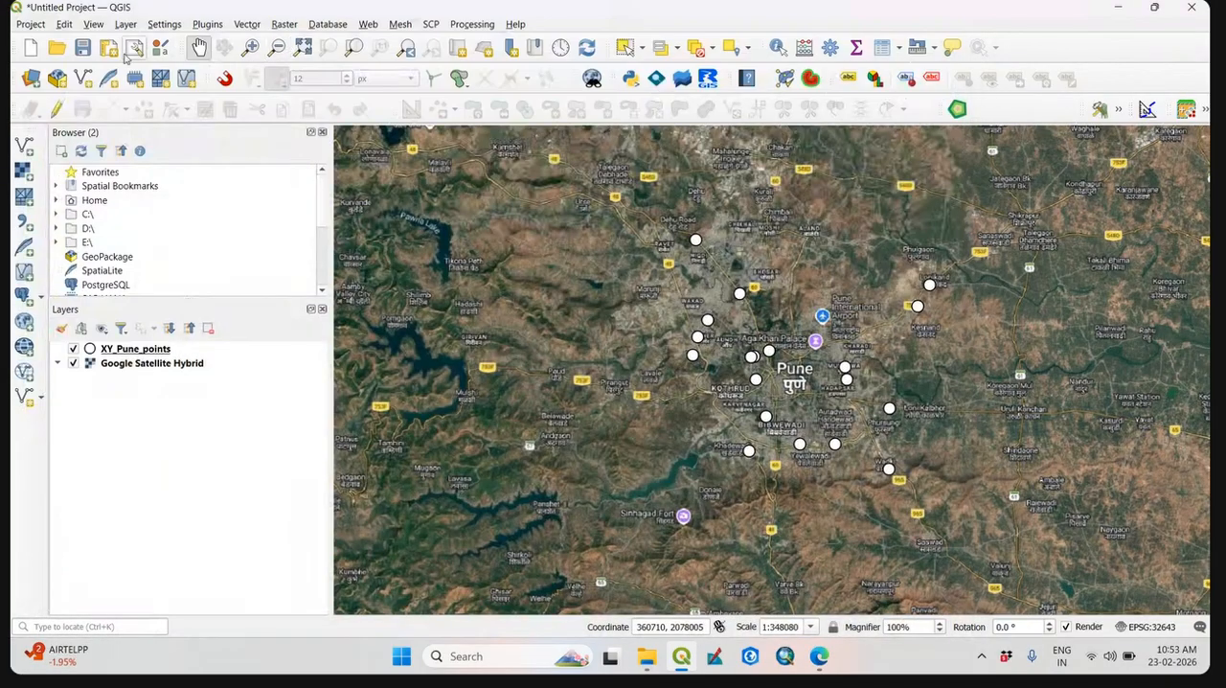
# Switch to the Google Meet meeting window in Edge.
pyautogui.moveTo(817, 661)
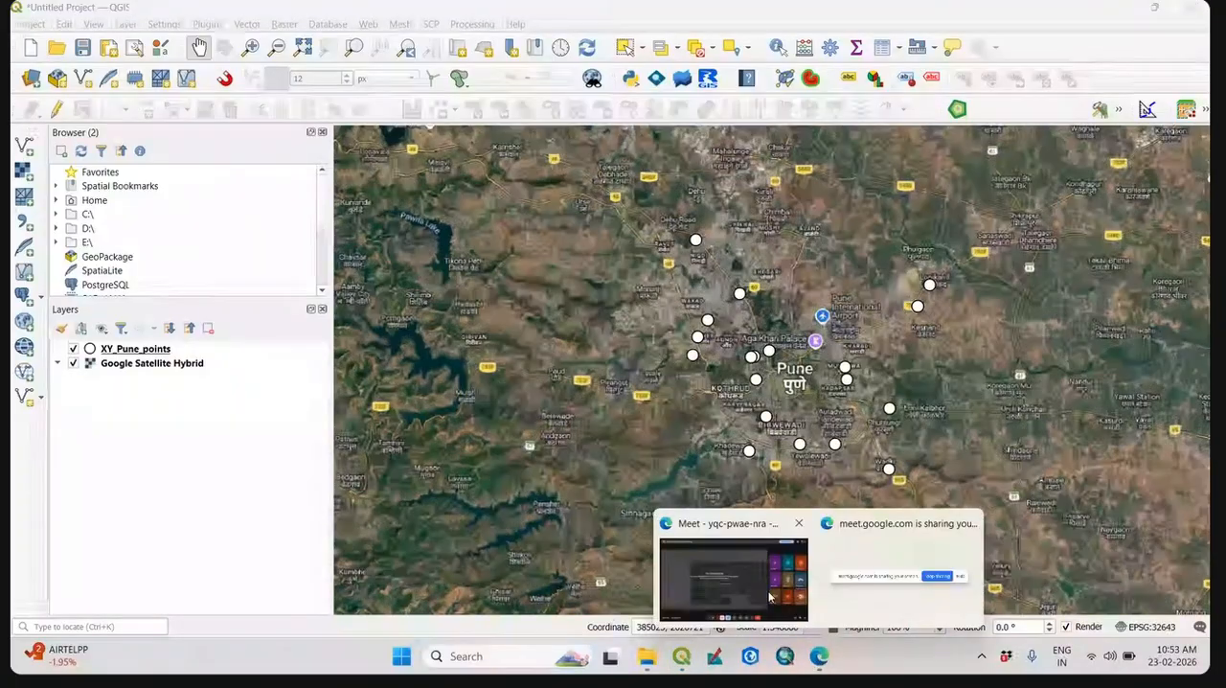
pyautogui.click(735, 566)
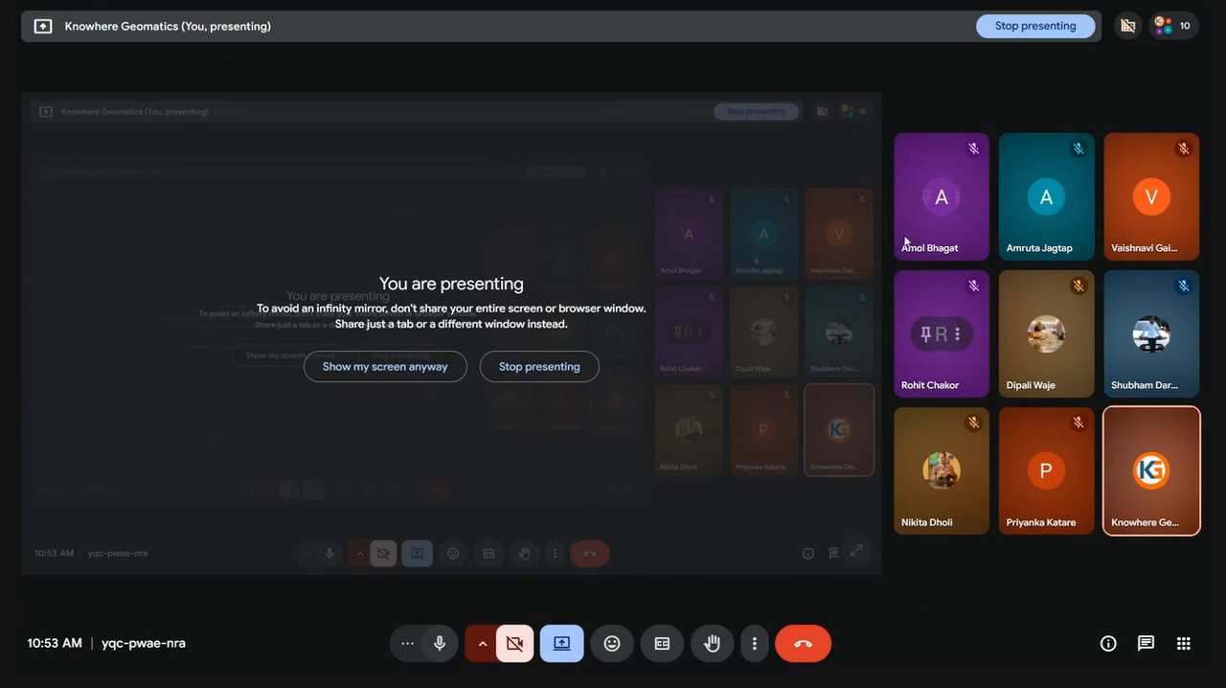
pyautogui.moveTo(906, 239)
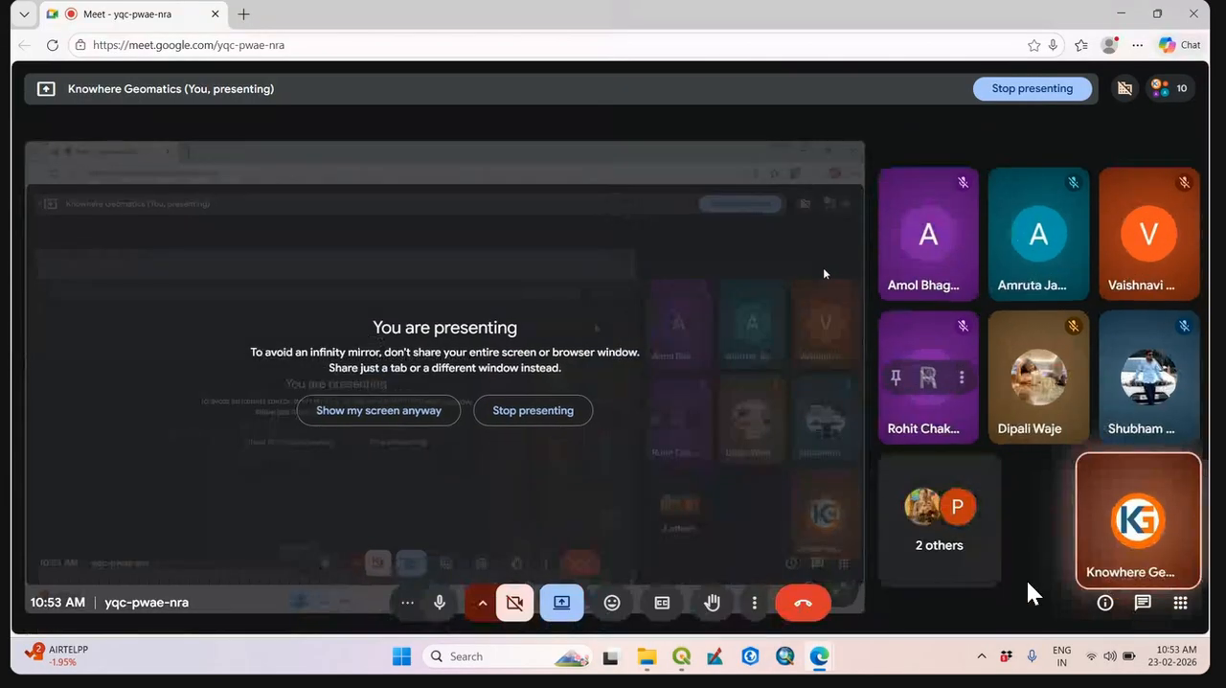